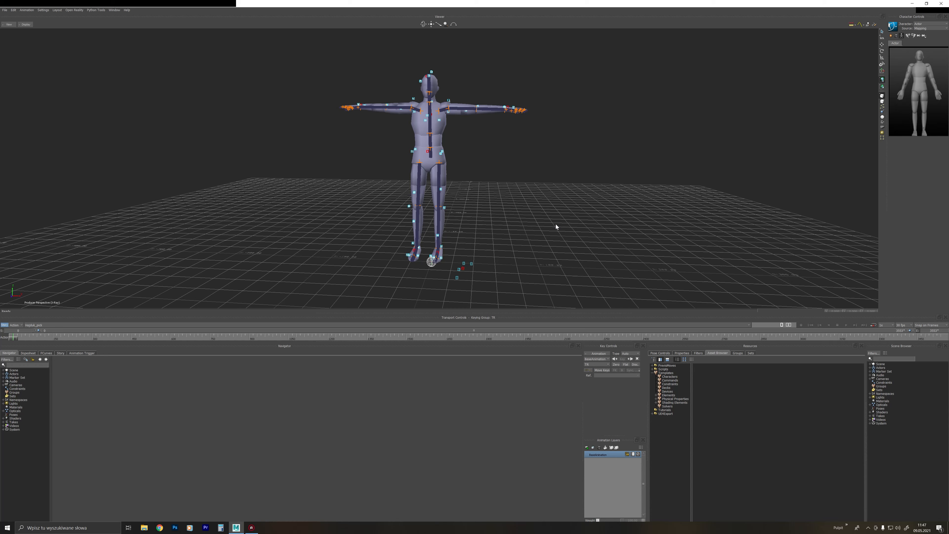
Examine the T-posed mocap actor and its optical markers from several angles.
{"action": "left_click_drag", "start_coordinate": [516, 202], "coordinate": [551, 214], "text": "ctrl"}
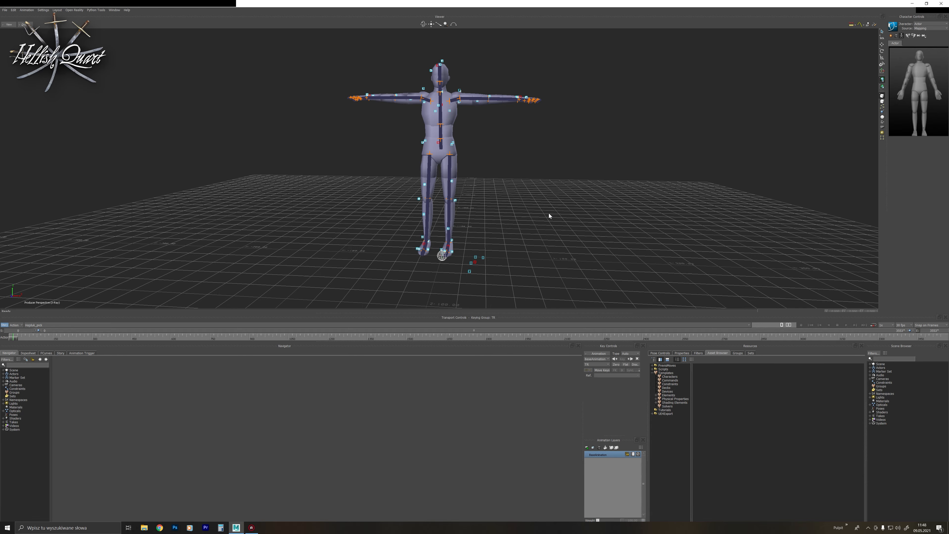
{"action": "left_click_drag", "start_coordinate": [543, 213], "coordinate": [581, 218], "text": "ctrl+shift"}
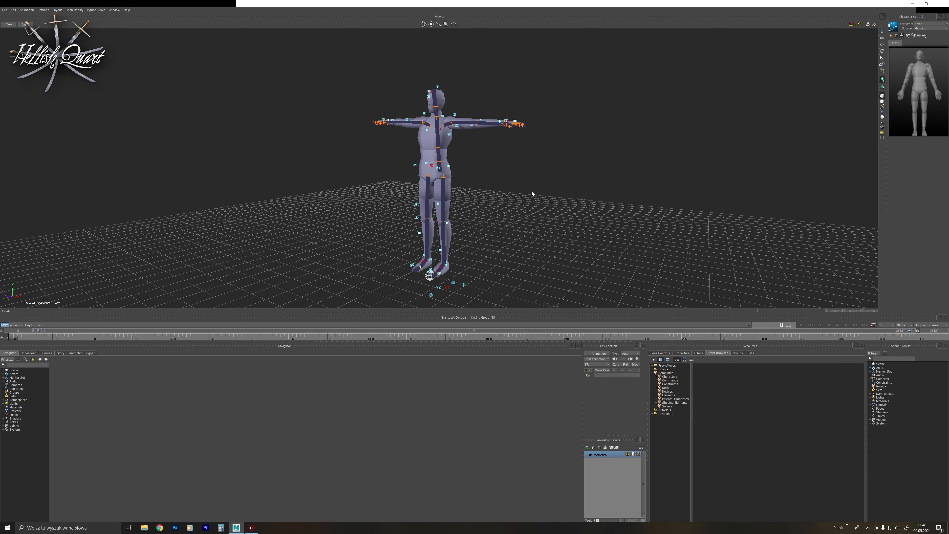
{"action": "left_click_drag", "start_coordinate": [531, 192], "coordinate": [552, 221], "text": "ctrl+shift"}
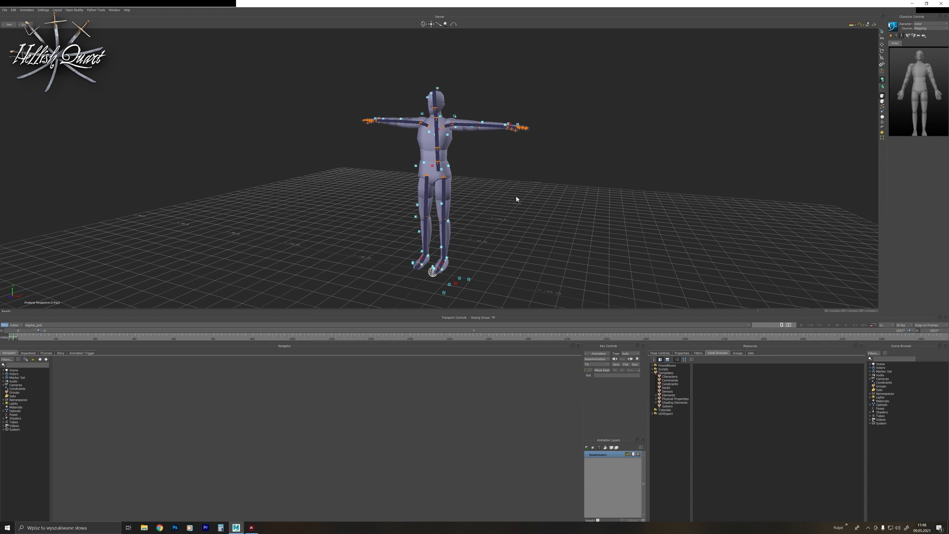
{"action": "left_click_drag", "start_coordinate": [516, 220], "coordinate": [586, 207], "text": "shift"}
{"action": "scroll", "coordinate": [522, 215], "scroll_direction": "up", "scroll_amount": 3}
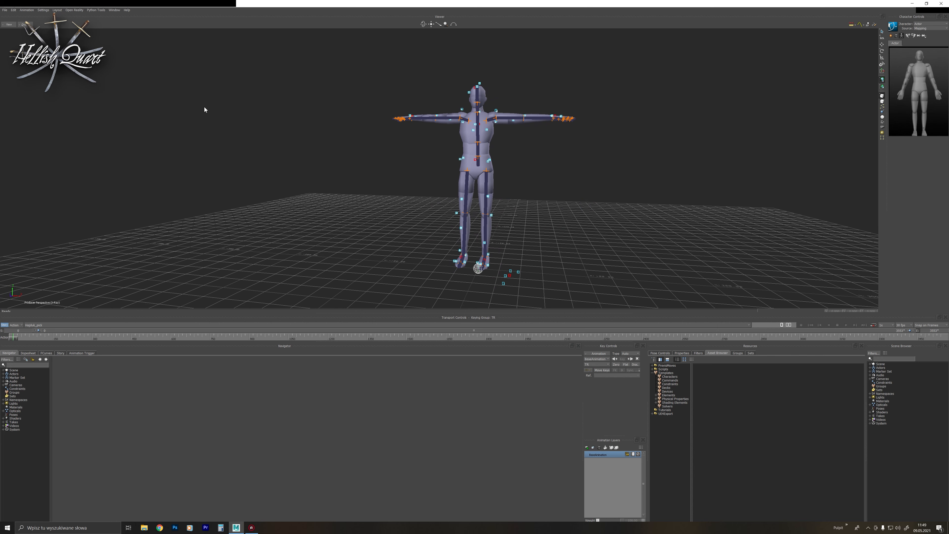
{"action": "left_click_drag", "start_coordinate": [571, 176], "coordinate": [515, 199], "text": "ctrl+shift"}
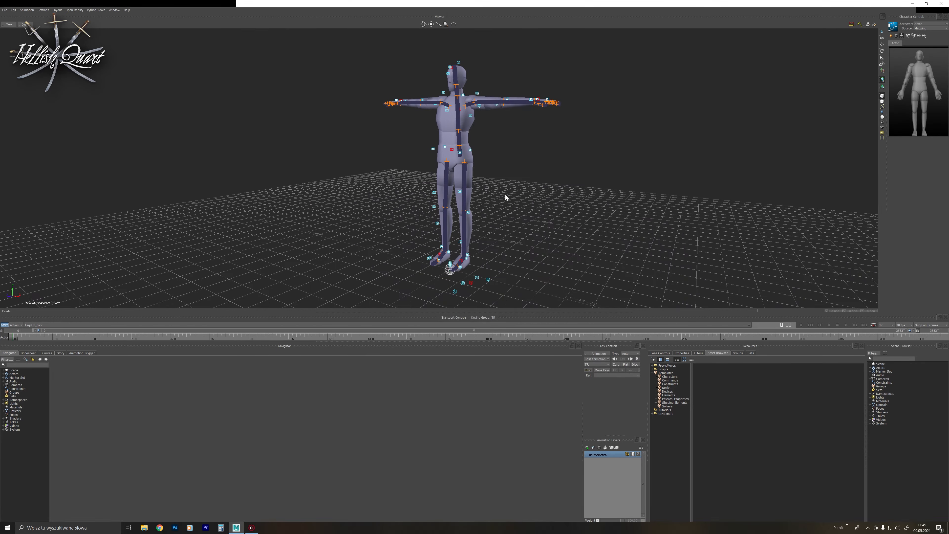
{"action": "left_click_drag", "start_coordinate": [305, 134], "coordinate": [311, 150], "text": "ctrl+shift"}
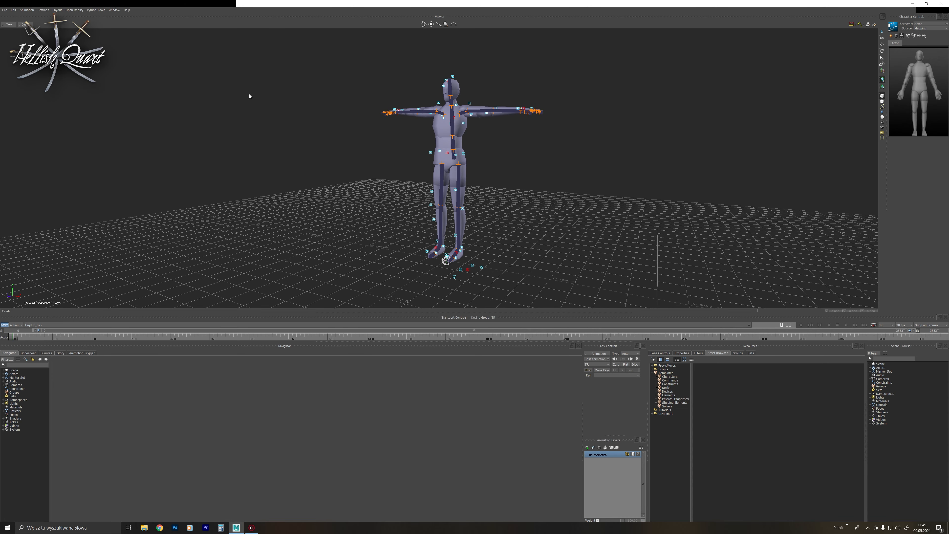
{"action": "left_click_drag", "start_coordinate": [408, 158], "coordinate": [406, 162], "text": "ctrl+shift"}
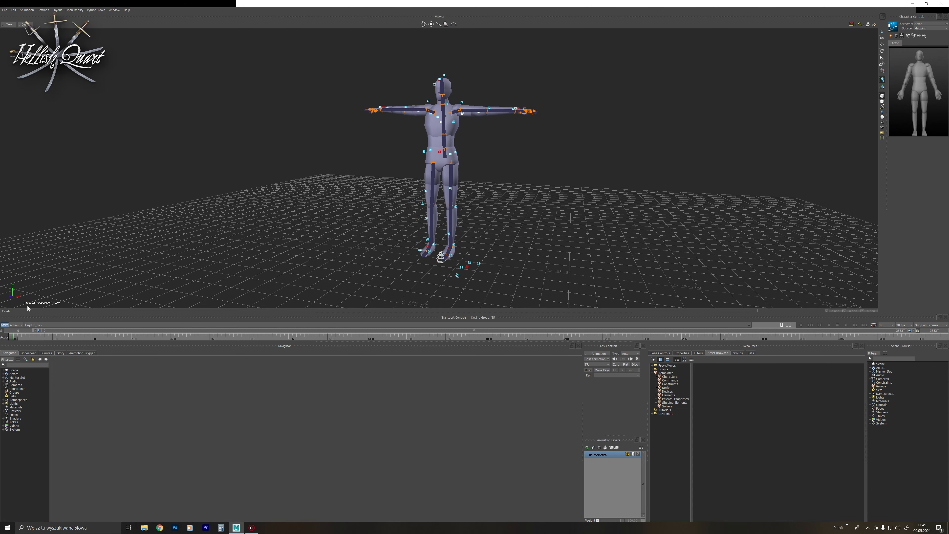
Switch the current take to the Guard take and inspect the actor's T-pose in it.
{"action": "left_click", "coordinate": [39, 325]}
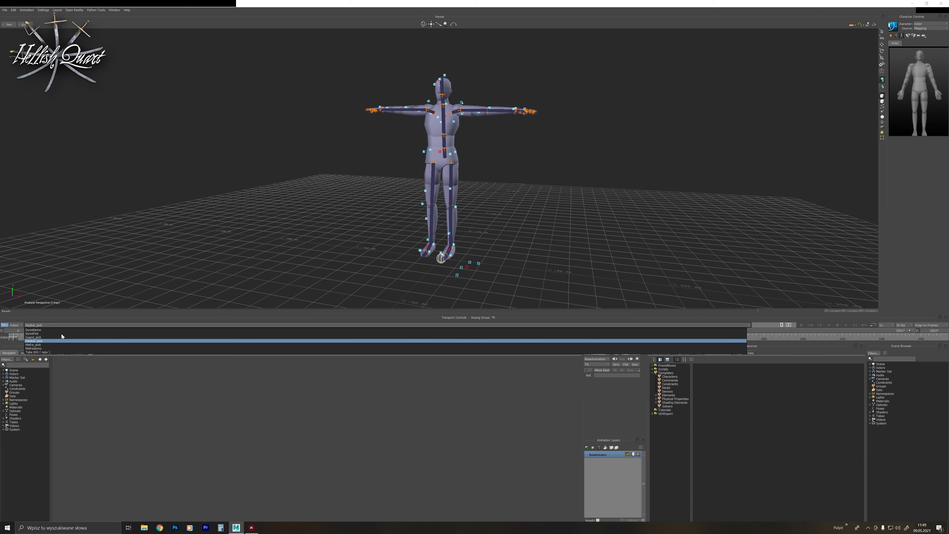
{"action": "left_click", "coordinate": [34, 337]}
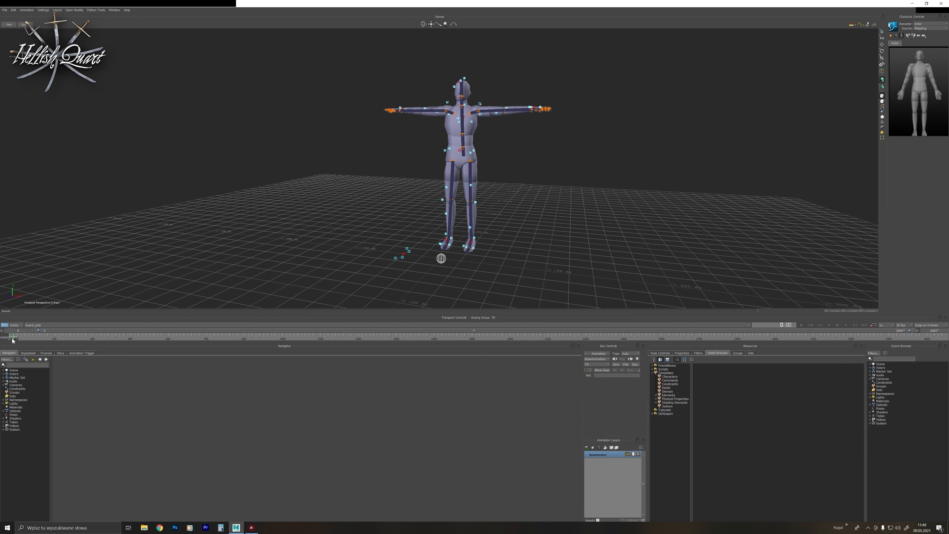
{"action": "left_click_drag", "start_coordinate": [14, 340], "coordinate": [149, 296]}
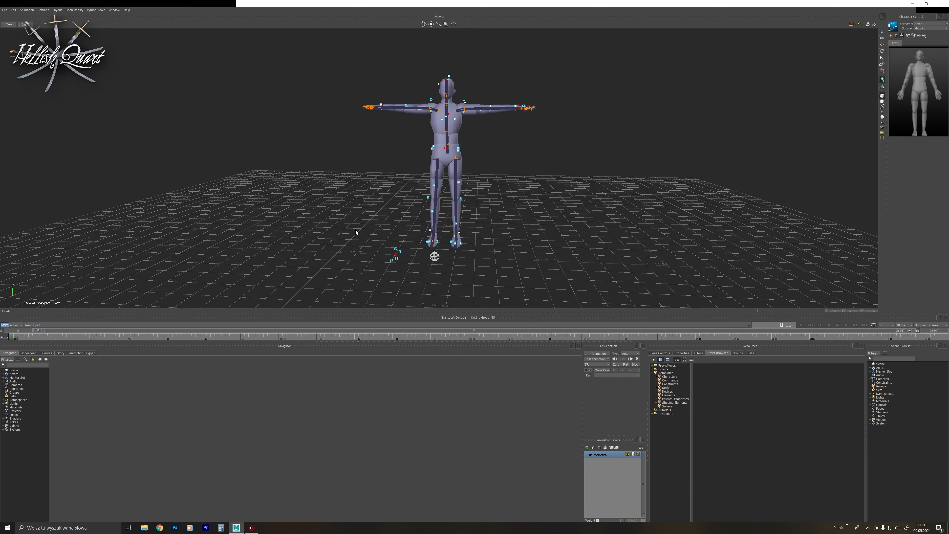
{"action": "scroll", "coordinate": [354, 226], "scroll_direction": "up", "scroll_amount": 2}
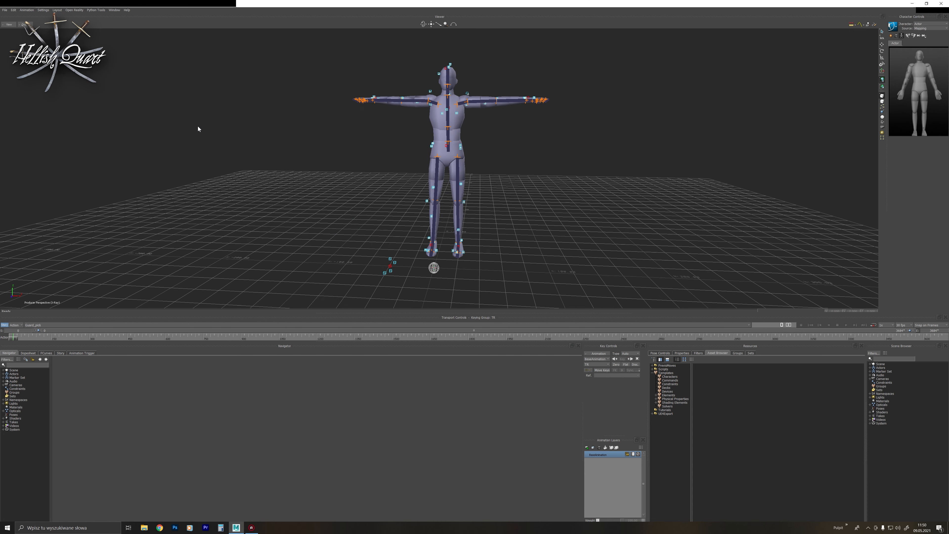
{"action": "left_click_drag", "start_coordinate": [214, 131], "coordinate": [273, 126]}
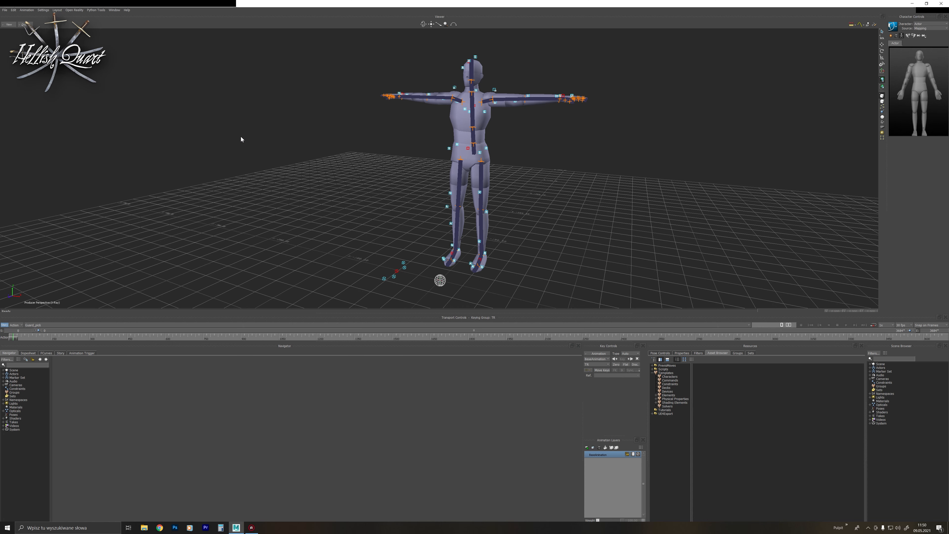
{"action": "mouse_move", "coordinate": [241, 136]}
{"action": "left_mouse_down"}
{"action": "mouse_move", "coordinate": [239, 149]}
{"action": "mouse_move", "coordinate": [247, 144]}
{"action": "mouse_move", "coordinate": [235, 148]}
{"action": "mouse_move", "coordinate": [243, 149]}
{"action": "left_mouse_up"}
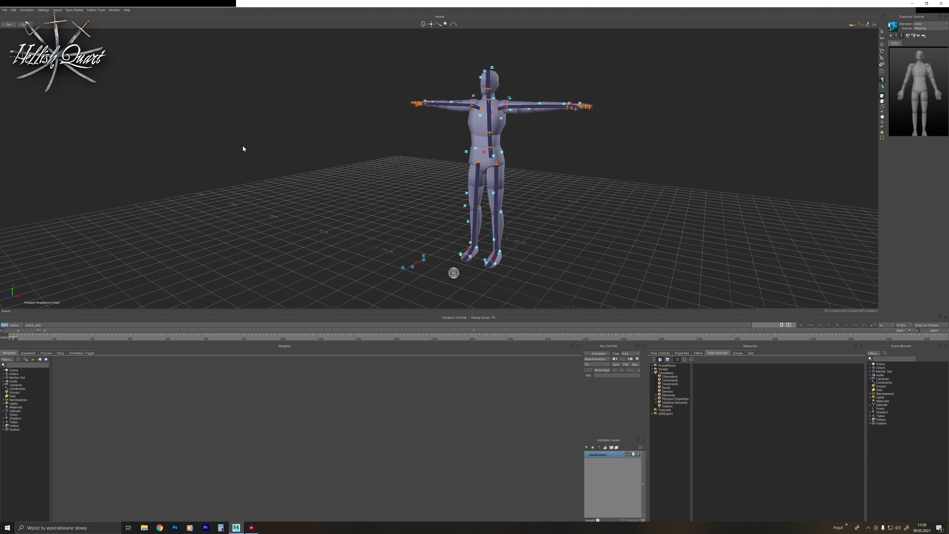
Switch to File Explorer and go to the GameX\Fendente\Characters folder on drive E.
{"action": "left_click", "coordinate": [5, 10]}
{"action": "left_click", "coordinate": [301, 113]}
{"action": "left_click", "coordinate": [143, 527]}
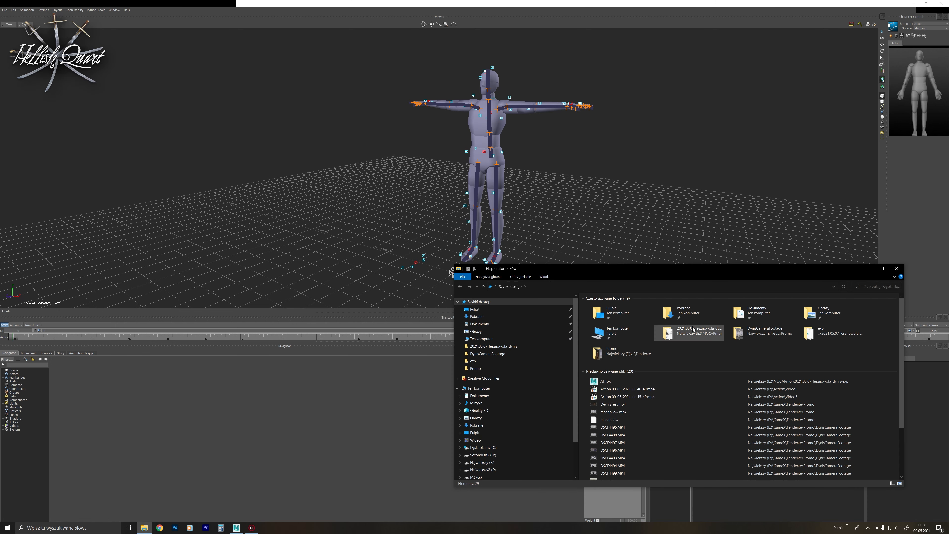
{"action": "double_click", "coordinate": [622, 332]}
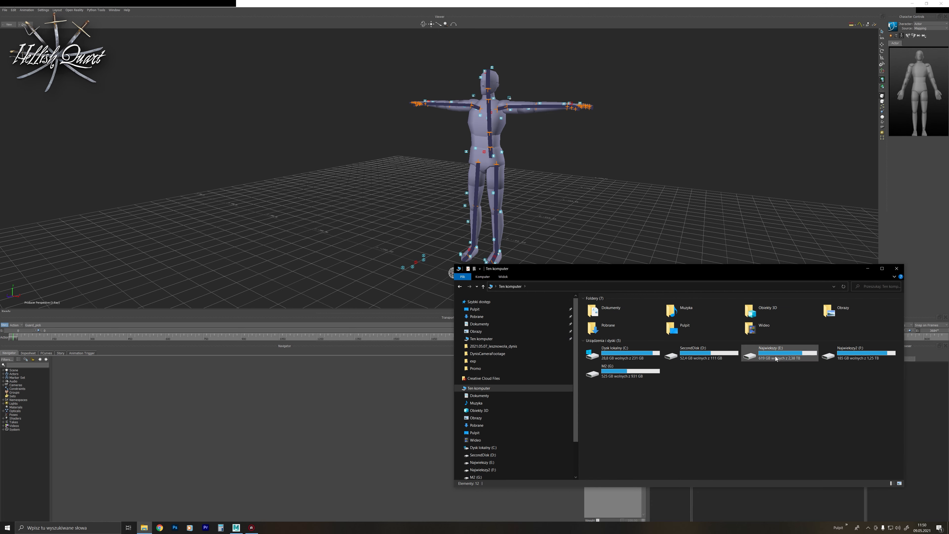
{"action": "double_click", "coordinate": [779, 353]}
{"action": "double_click", "coordinate": [597, 399]}
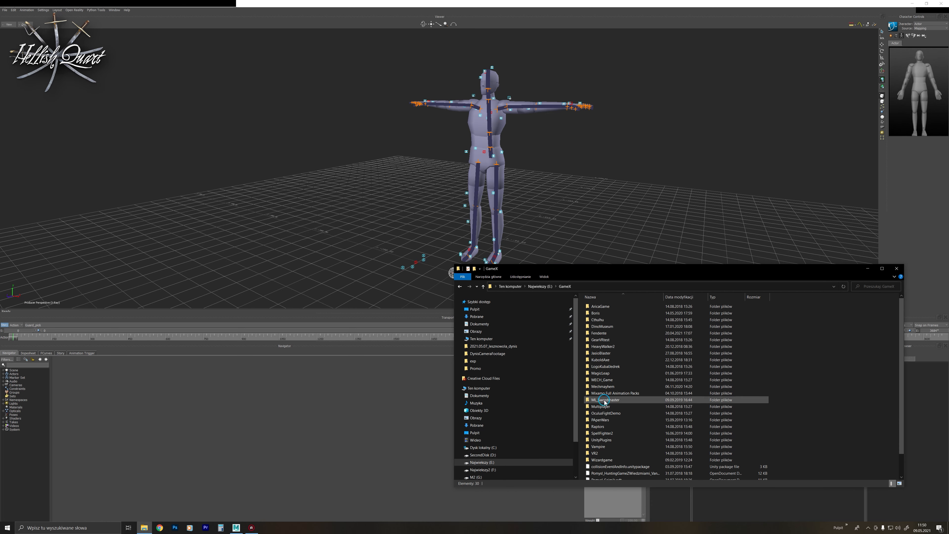
{"action": "double_click", "coordinate": [609, 333]}
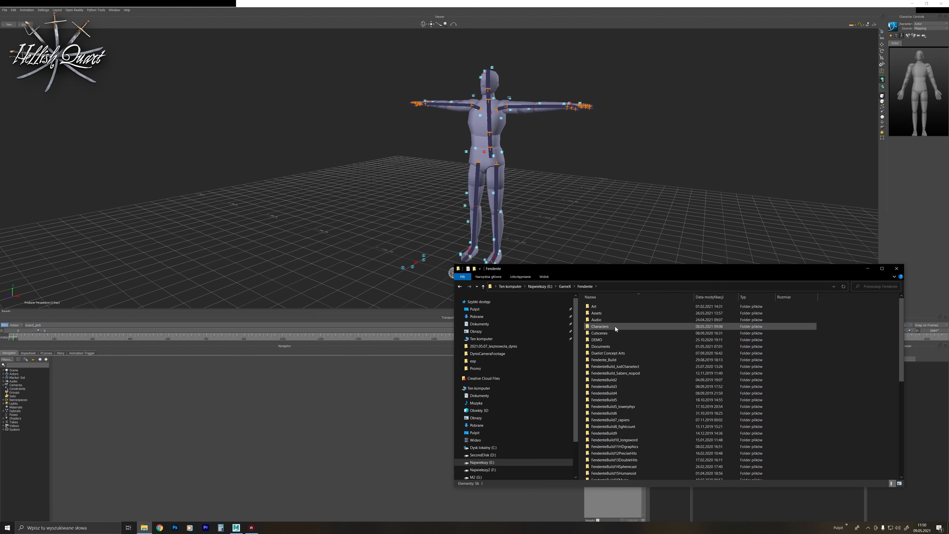
{"action": "double_click", "coordinate": [615, 327]}
From the Bartosz folder, merge Krzywonos 1R.fbx into the scene with the No Animation option.
{"action": "scroll", "coordinate": [624, 367], "scroll_direction": "down", "scroll_amount": 3}
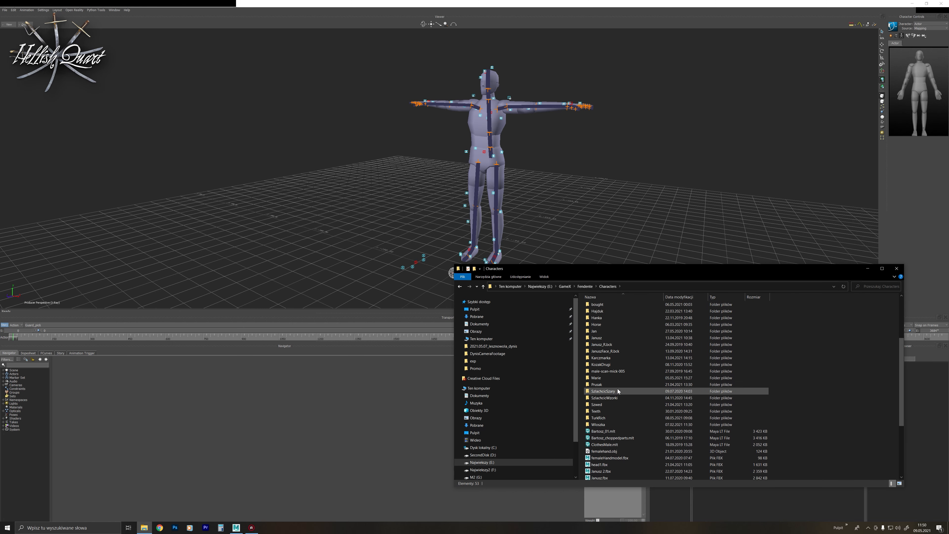
{"action": "scroll", "coordinate": [634, 332], "scroll_direction": "up", "scroll_amount": 3}
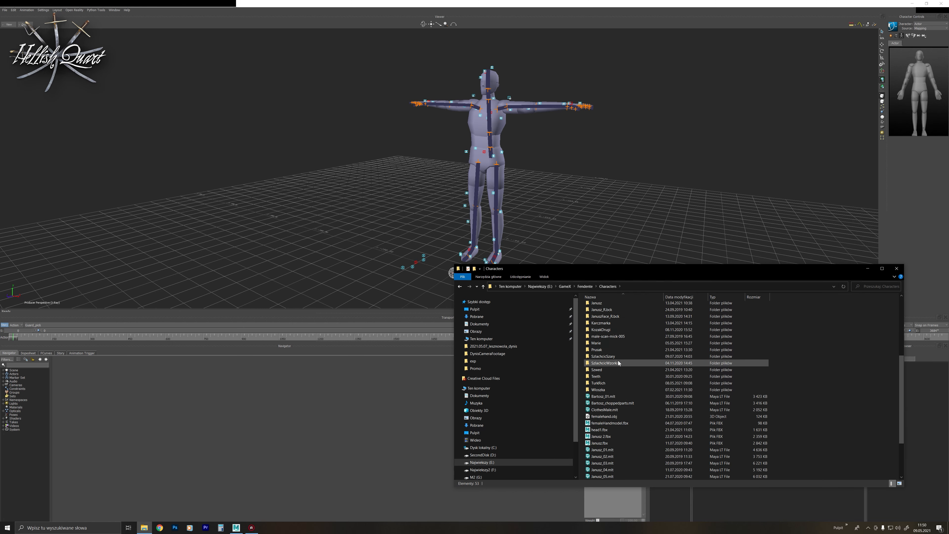
{"action": "scroll", "coordinate": [623, 359], "scroll_direction": "down", "scroll_amount": 2}
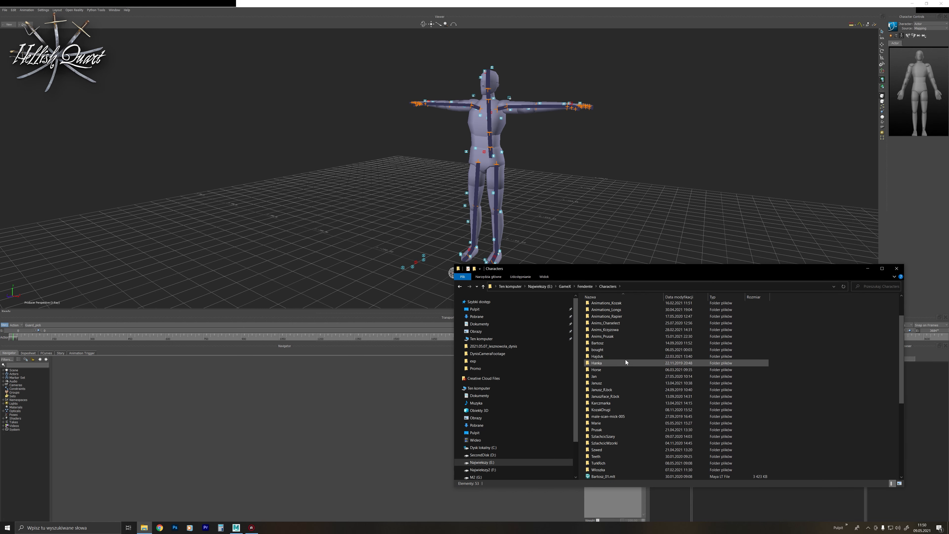
{"action": "double_click", "coordinate": [618, 340]}
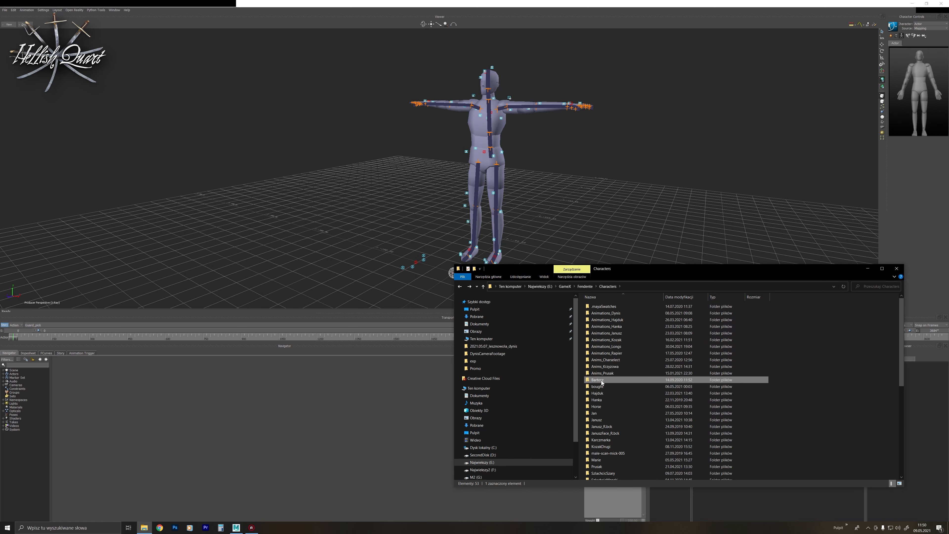
{"action": "left_click", "coordinate": [598, 340]}
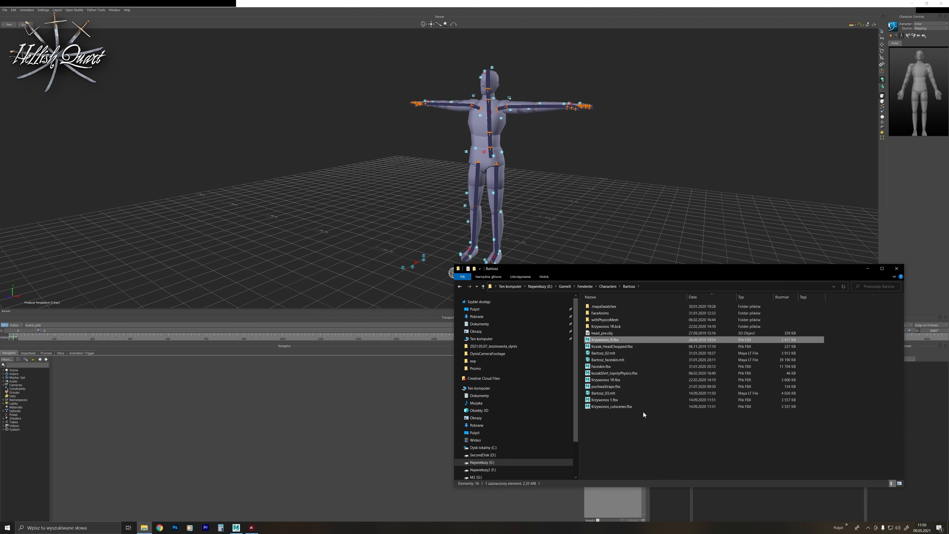
{"action": "left_click_drag", "start_coordinate": [609, 380], "coordinate": [338, 256]}
{"action": "mouse_move", "coordinate": [350, 263]}
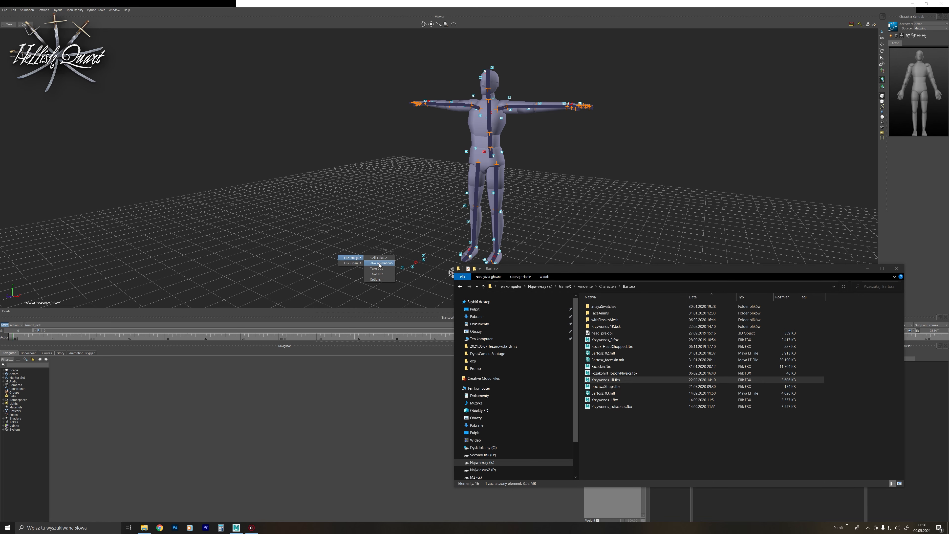
{"action": "left_click", "coordinate": [381, 263]}
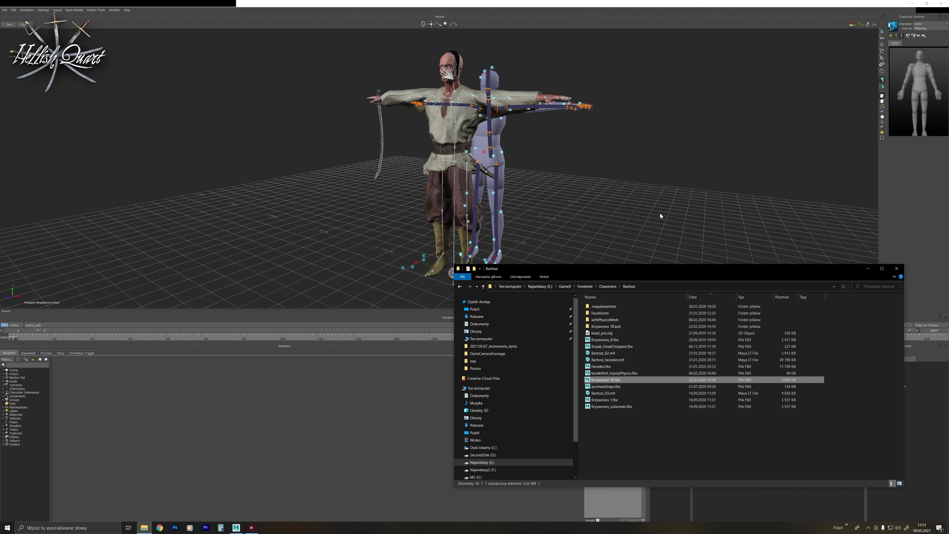
{"action": "left_click_drag", "start_coordinate": [610, 201], "coordinate": [498, 152], "text": "ctrl"}
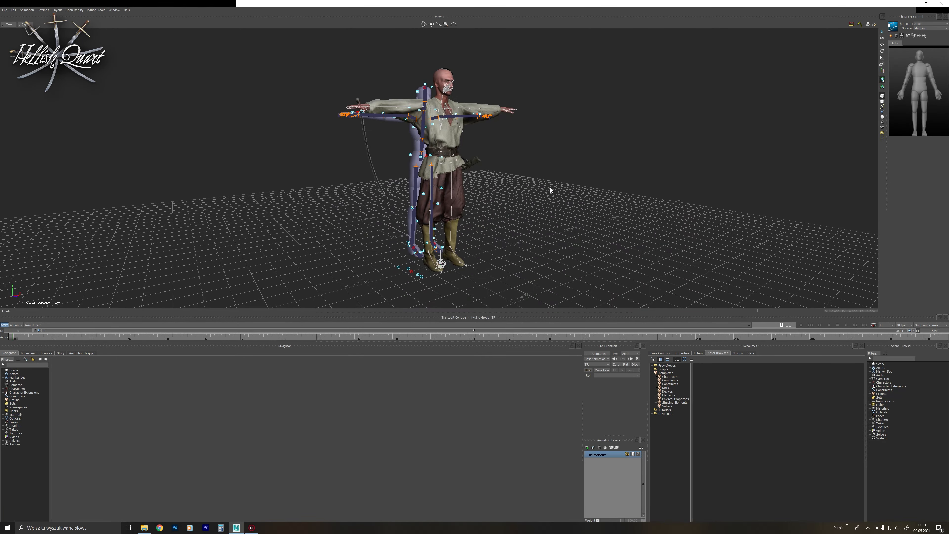
{"action": "left_click_drag", "start_coordinate": [550, 188], "coordinate": [622, 197], "text": "ctrl+shift"}
{"action": "left_click_drag", "start_coordinate": [490, 317], "coordinate": [210, 357]}
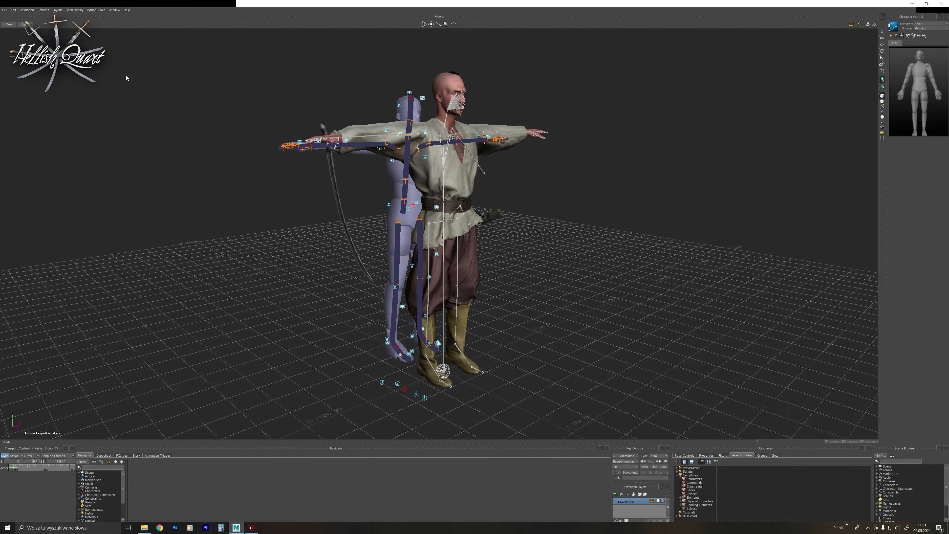
{"action": "left_click", "coordinate": [57, 10]}
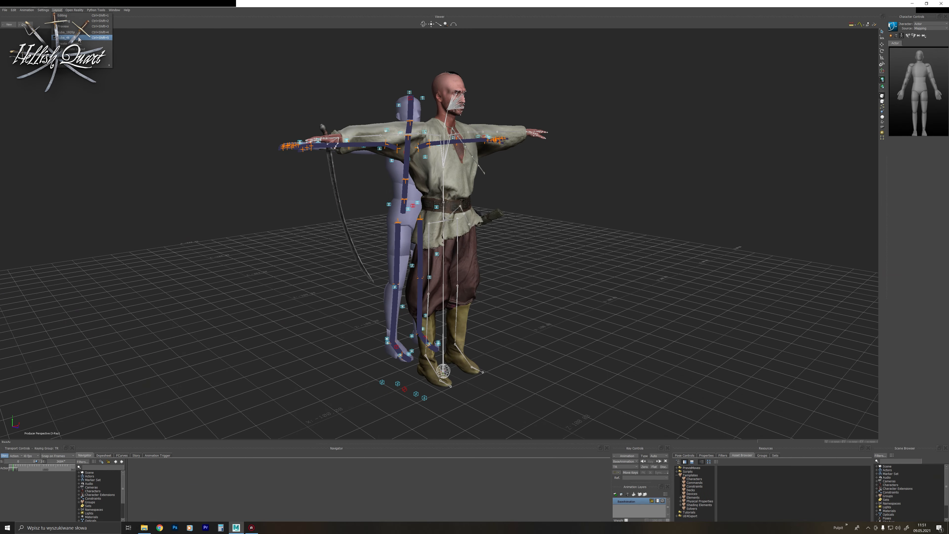
{"action": "left_click", "coordinate": [71, 37]}
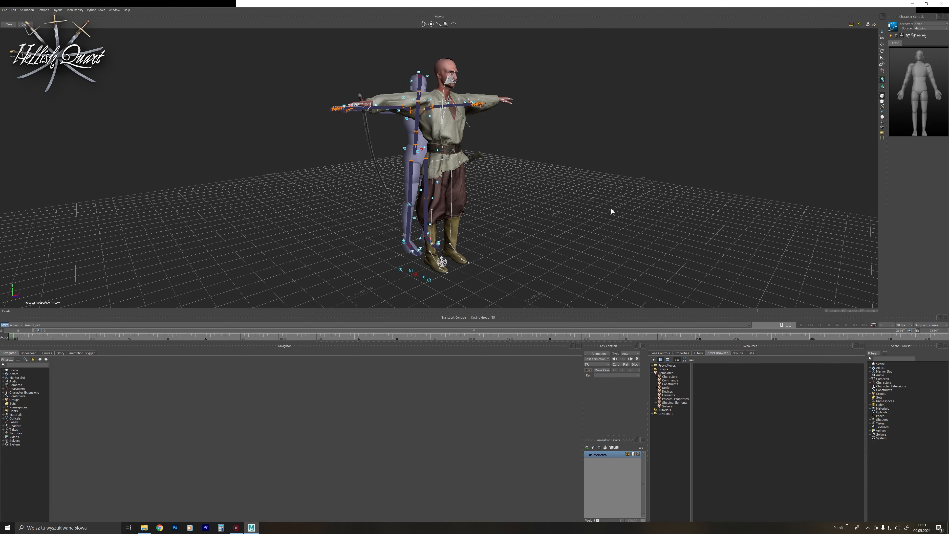
Set the viewport to display models only and compare the merged character with the mocap actor from several sides.
{"action": "mouse_move", "coordinate": [605, 215]}
{"action": "left_mouse_down", "text": "ctrl+shift"}
{"action": "mouse_move", "coordinate": [589, 216]}
{"action": "mouse_move", "coordinate": [590, 227]}
{"action": "mouse_move", "coordinate": [591, 215]}
{"action": "left_mouse_up", "text": "ctrl+shift"}
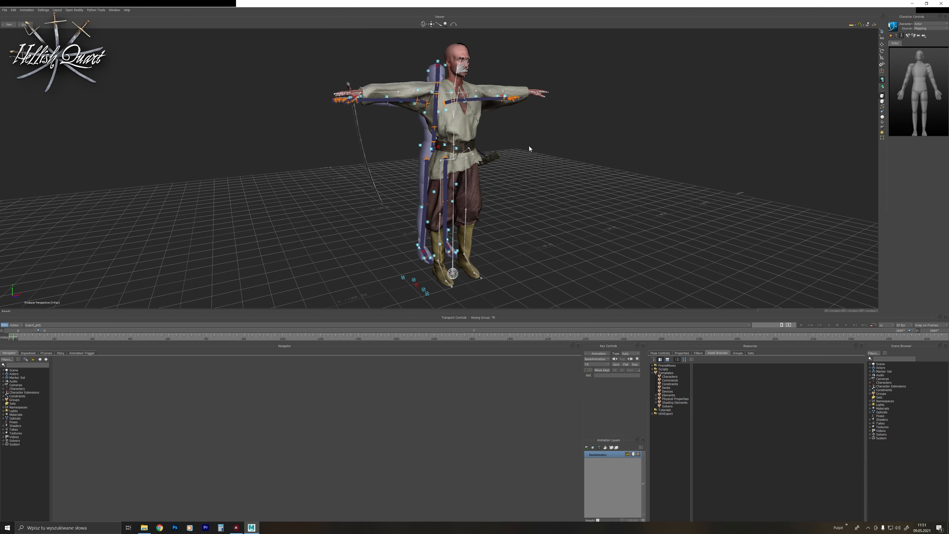
{"action": "left_click_drag", "start_coordinate": [529, 146], "coordinate": [586, 177], "text": "ctrl+shift"}
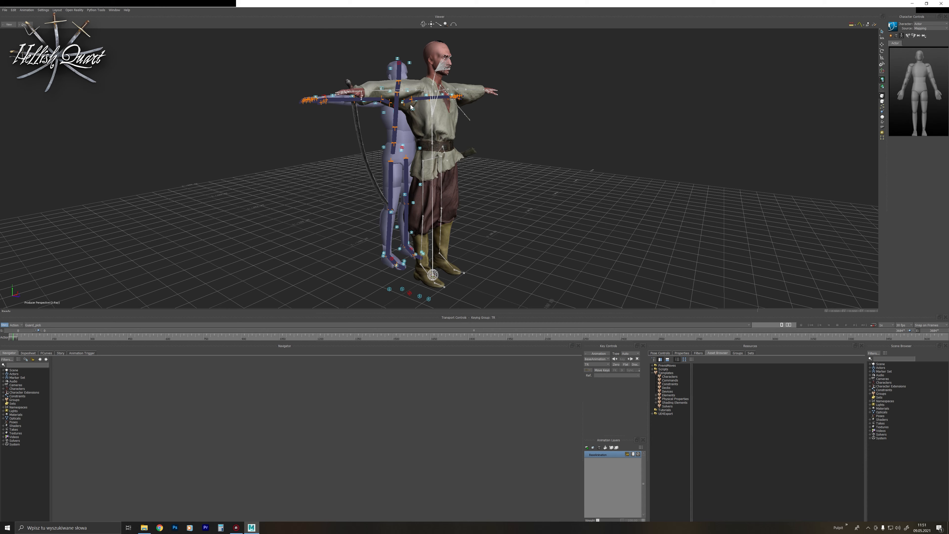
{"action": "left_click_drag", "start_coordinate": [270, 154], "coordinate": [259, 158], "text": "ctrl+shift"}
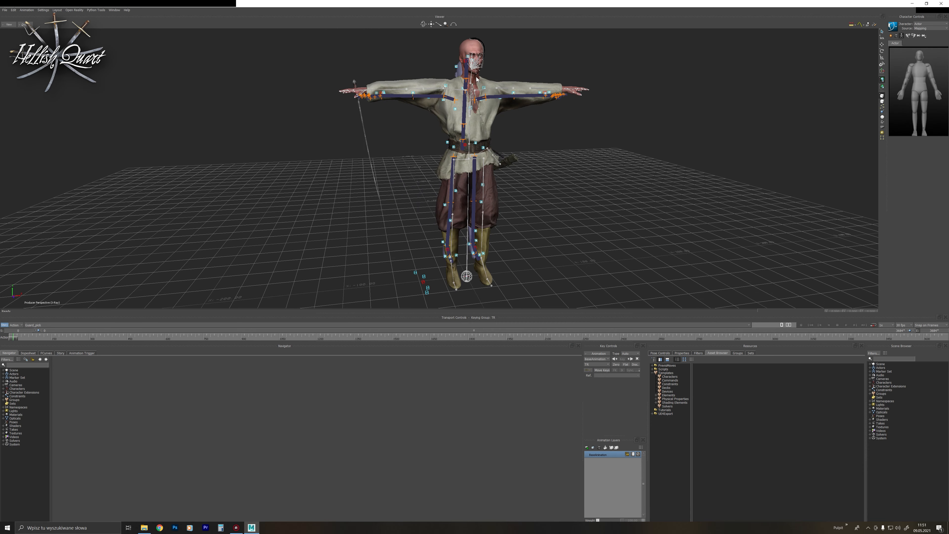
{"action": "mouse_move", "coordinate": [397, 142]}
{"action": "left_mouse_down", "text": "ctrl+shift"}
{"action": "mouse_move", "coordinate": [434, 137]}
{"action": "mouse_move", "coordinate": [396, 147]}
{"action": "left_mouse_up", "text": "ctrl+shift"}
{"action": "key", "text": "ctrl+a"}
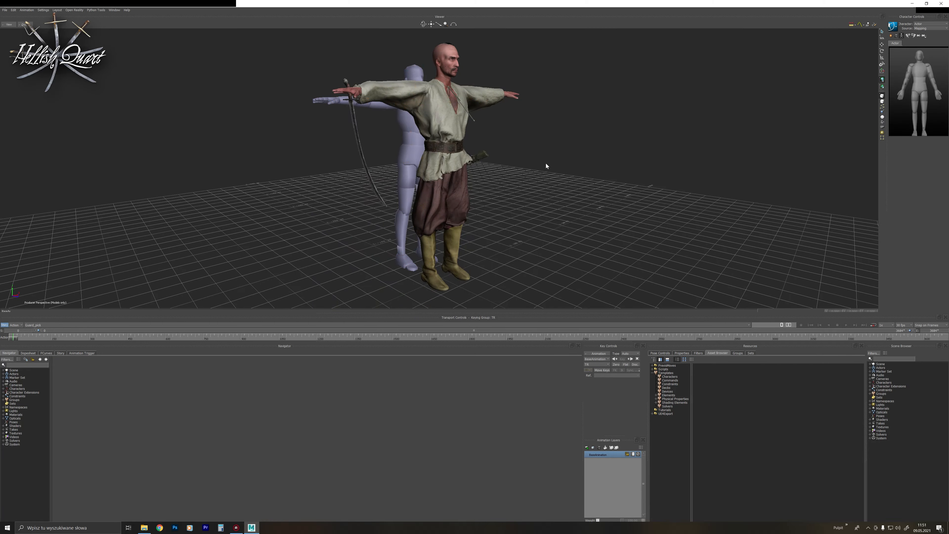
{"action": "left_click_drag", "start_coordinate": [546, 166], "coordinate": [504, 192], "text": "ctrl+shift"}
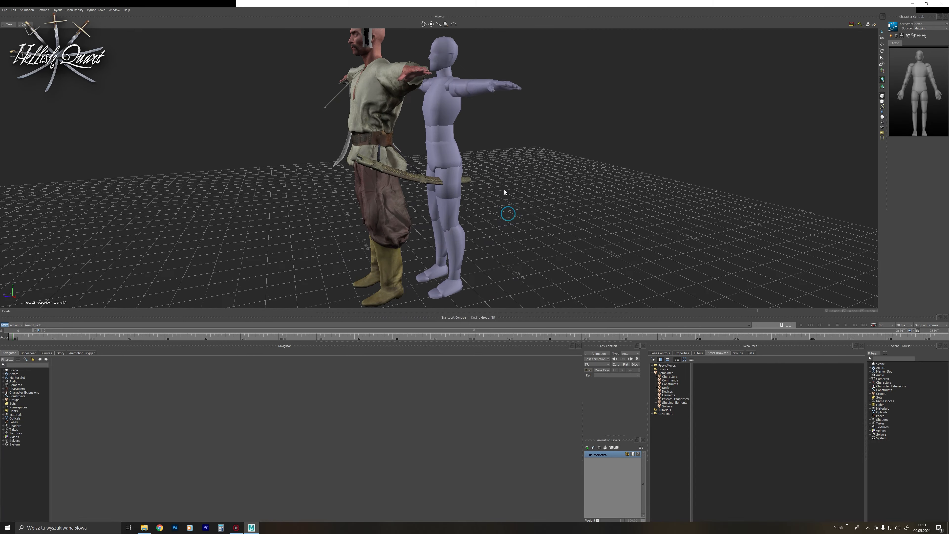
{"action": "left_click_drag", "start_coordinate": [505, 135], "coordinate": [539, 132], "text": "ctrl+shift"}
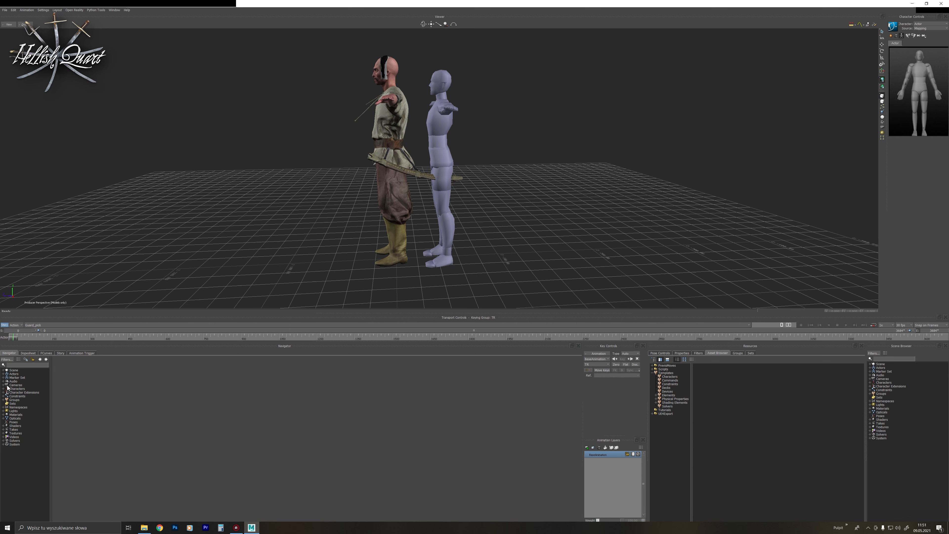
Scale the Null parent of the optical data uniformly until the mocap actor roughly matches the character's height.
{"action": "left_click", "coordinate": [3, 370]}
{"action": "double_click", "coordinate": [13, 374]}
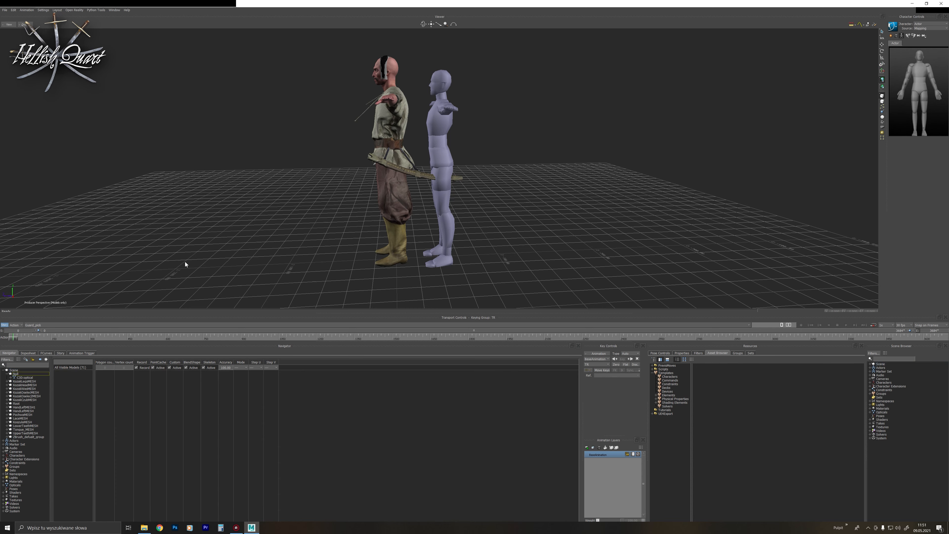
{"action": "left_click", "coordinate": [31, 374]}
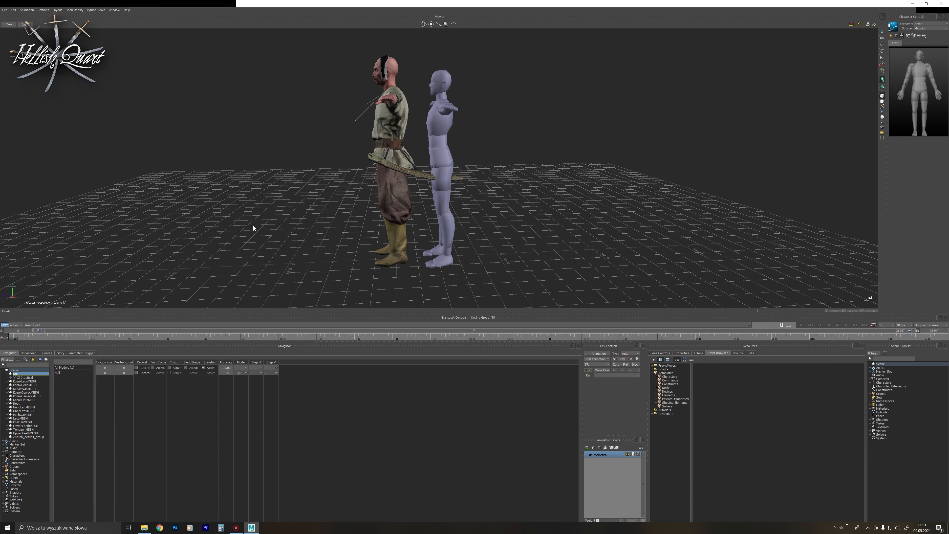
{"action": "key", "text": "s"}
{"action": "left_click_drag", "start_coordinate": [423, 254], "coordinate": [399, 263], "text": "ctrl+shift"}
{"action": "left_click_drag", "start_coordinate": [583, 201], "coordinate": [562, 198], "text": "ctrl+shift"}
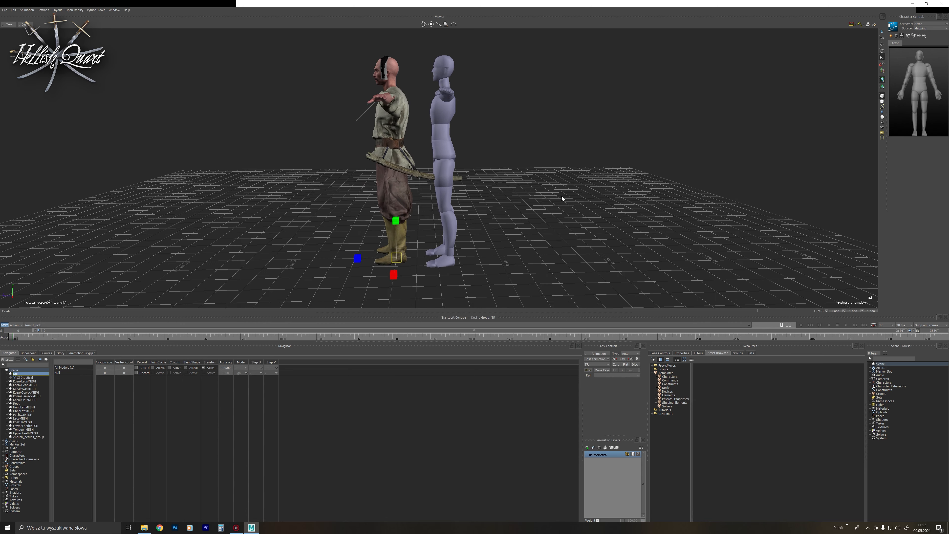
{"action": "left_click_drag", "start_coordinate": [397, 258], "coordinate": [396, 258]}
{"action": "left_click", "coordinate": [556, 199]}
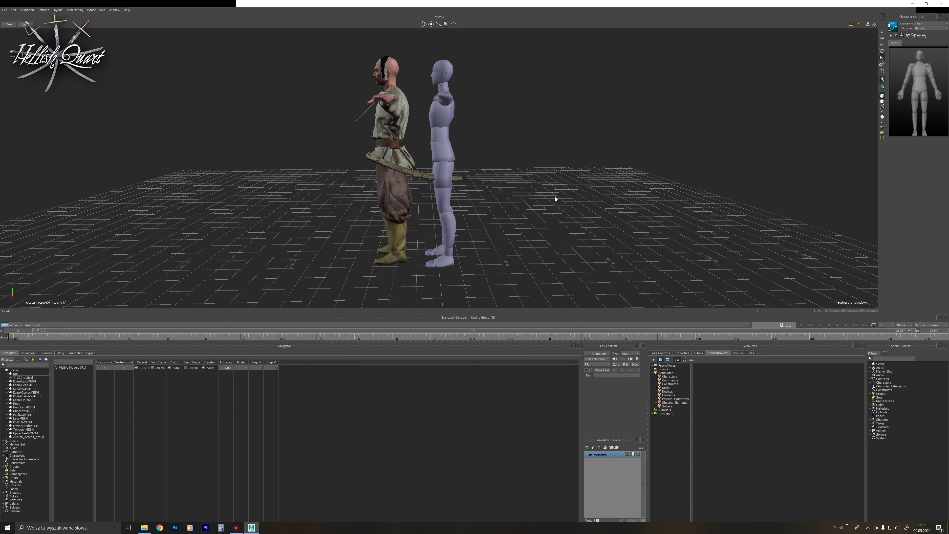
{"action": "mouse_move", "coordinate": [15, 337]}
{"action": "left_mouse_down"}
{"action": "mouse_move", "coordinate": [55, 336]}
{"action": "mouse_move", "coordinate": [4, 337]}
{"action": "left_mouse_up"}
{"action": "left_click_drag", "start_coordinate": [545, 177], "coordinate": [565, 178], "text": "ctrl"}
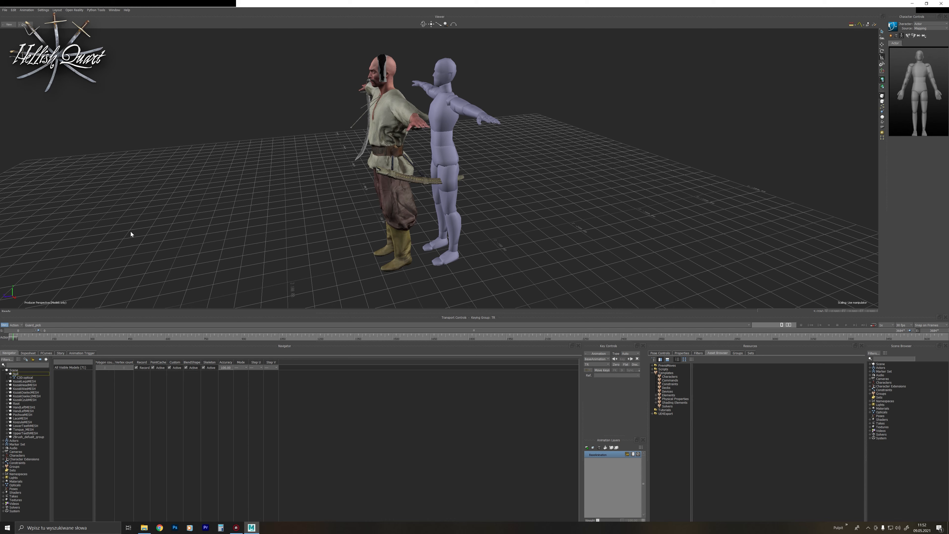
{"action": "left_click", "coordinate": [55, 325]}
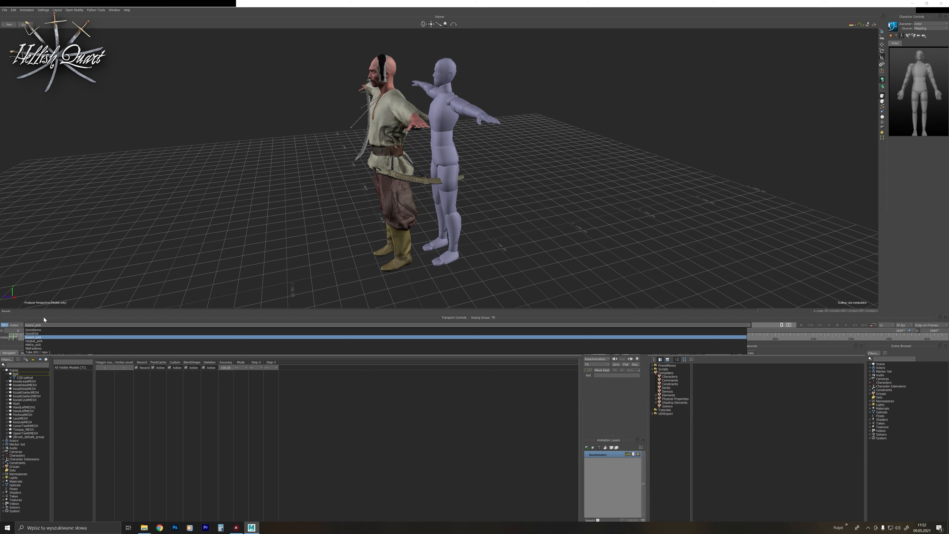
{"action": "left_click", "coordinate": [171, 205]}
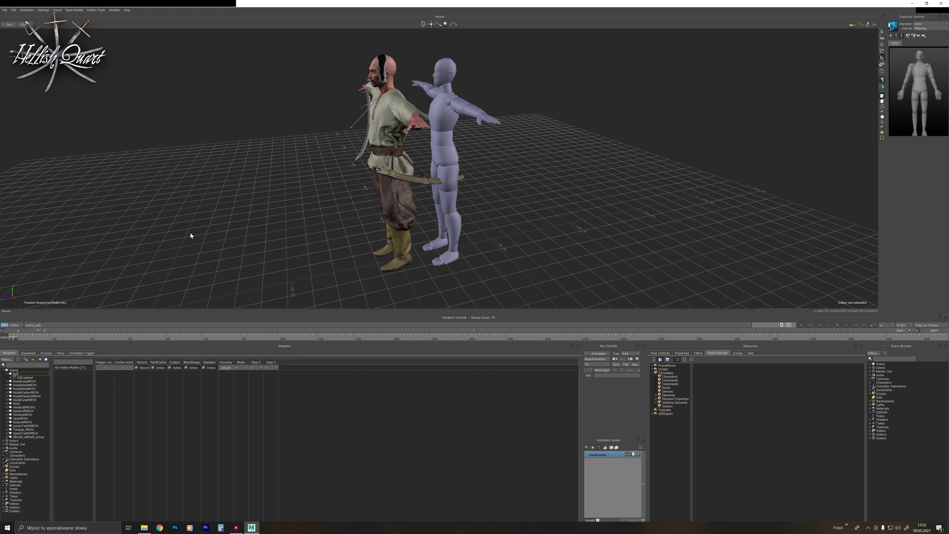
Set the Kozak character's input type to Actor with the mocap actor as source, and activate the input.
{"action": "left_click_drag", "start_coordinate": [222, 257], "coordinate": [229, 243], "text": "ctrl+shift"}
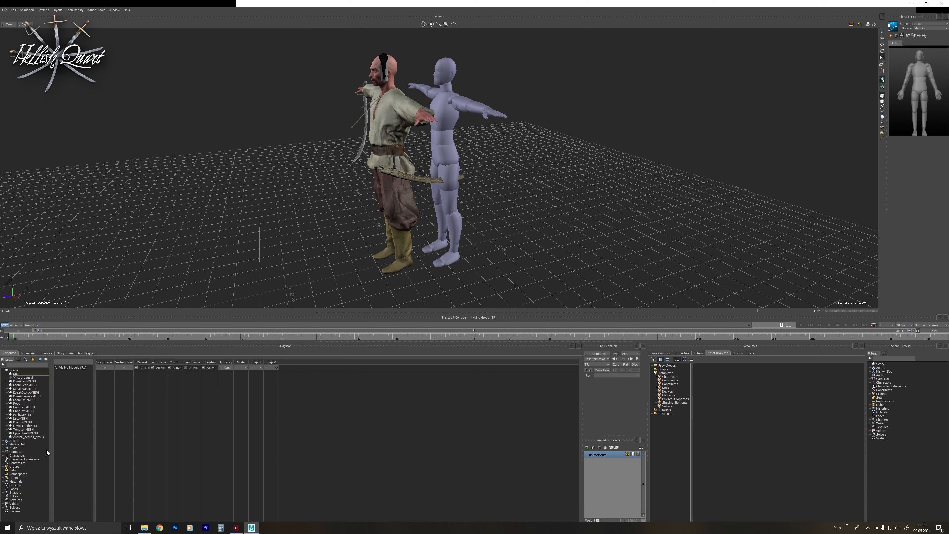
{"action": "left_click", "coordinate": [4, 455]}
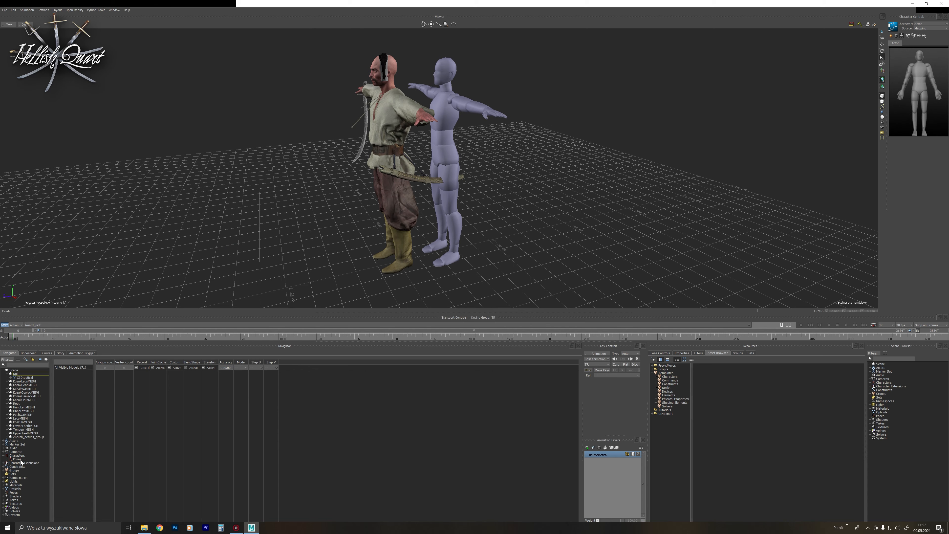
{"action": "left_click", "coordinate": [20, 459]}
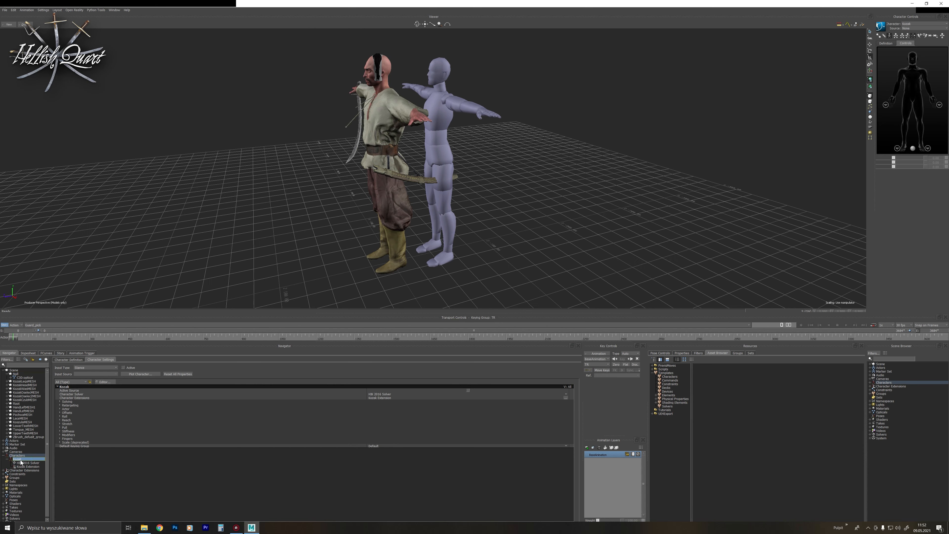
{"action": "left_click", "coordinate": [83, 369]}
{"action": "left_click", "coordinate": [81, 373]}
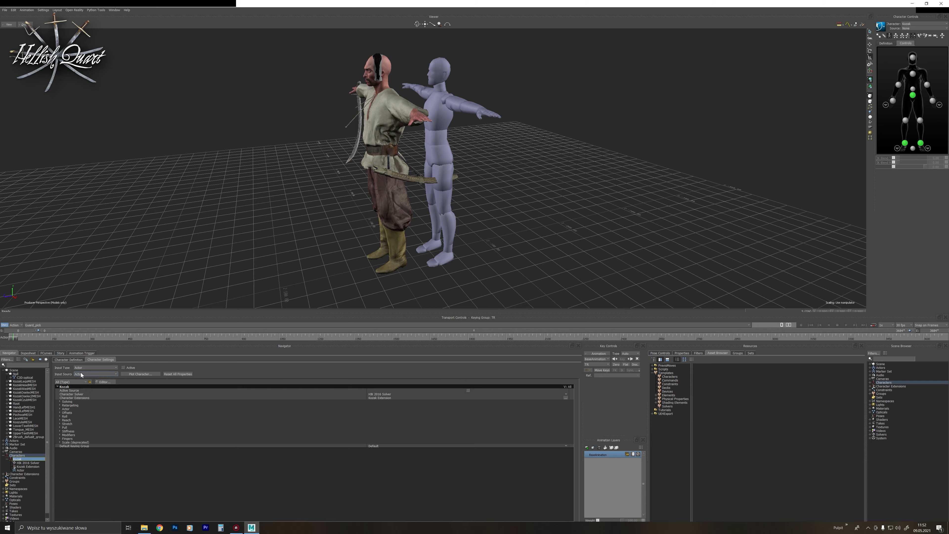
{"action": "left_click", "coordinate": [123, 367]}
{"action": "scroll", "coordinate": [412, 194], "scroll_direction": "up", "scroll_amount": 1}
{"action": "left_click_drag", "start_coordinate": [412, 191], "coordinate": [430, 185], "text": "ctrl+shift"}
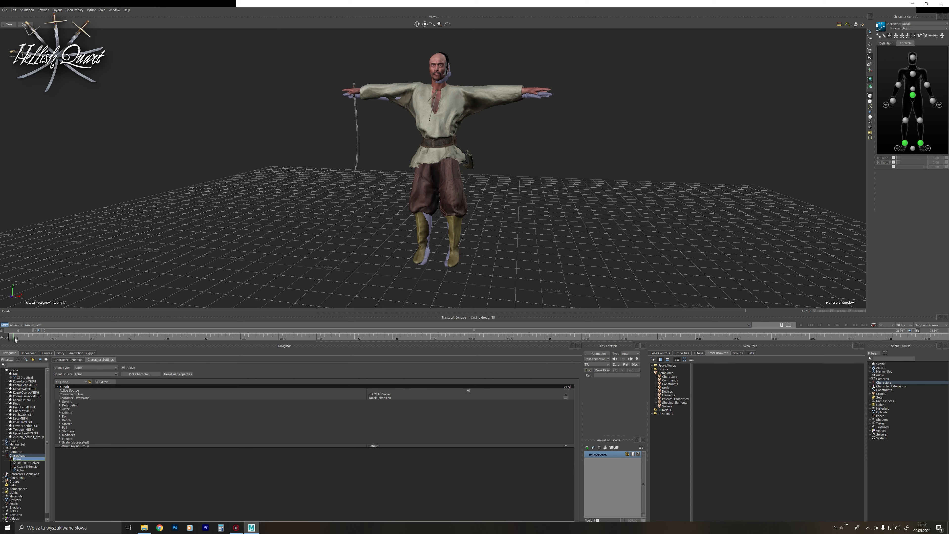
Make sure Match Source is enabled in the Kozak character's Retargeting settings, and review its Stiffness settings.
{"action": "mouse_move", "coordinate": [15, 338]}
{"action": "left_mouse_down"}
{"action": "mouse_move", "coordinate": [67, 338]}
{"action": "mouse_move", "coordinate": [4, 338]}
{"action": "mouse_move", "coordinate": [98, 338]}
{"action": "mouse_move", "coordinate": [110, 321]}
{"action": "mouse_move", "coordinate": [9, 331]}
{"action": "left_mouse_up"}
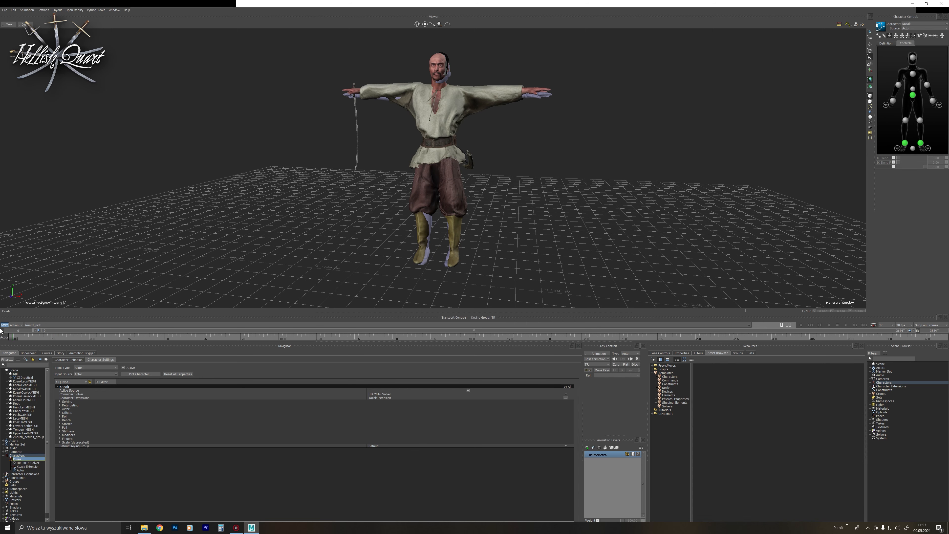
{"action": "left_click", "coordinate": [60, 406]}
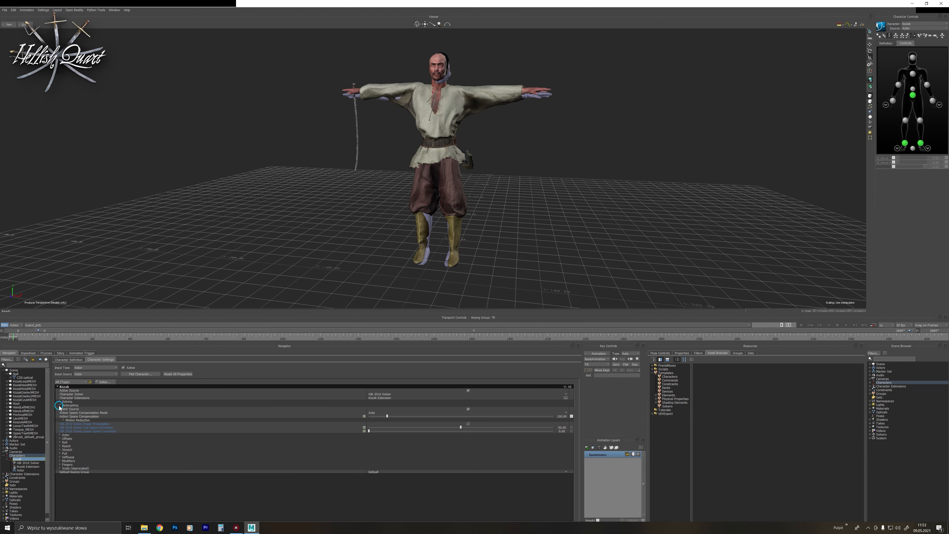
{"action": "left_click", "coordinate": [468, 409]}
{"action": "left_click_drag", "start_coordinate": [593, 155], "coordinate": [586, 191], "text": "ctrl+shift"}
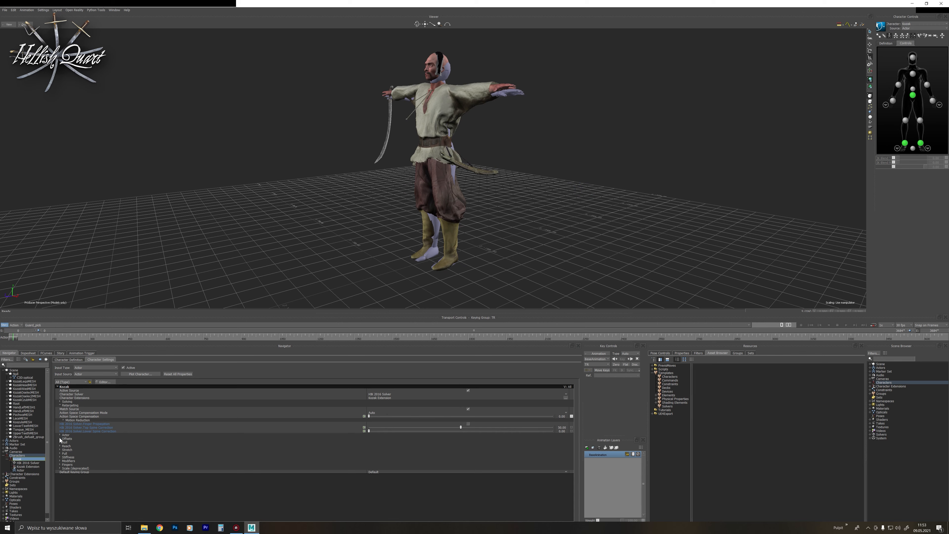
{"action": "left_click", "coordinate": [59, 457]}
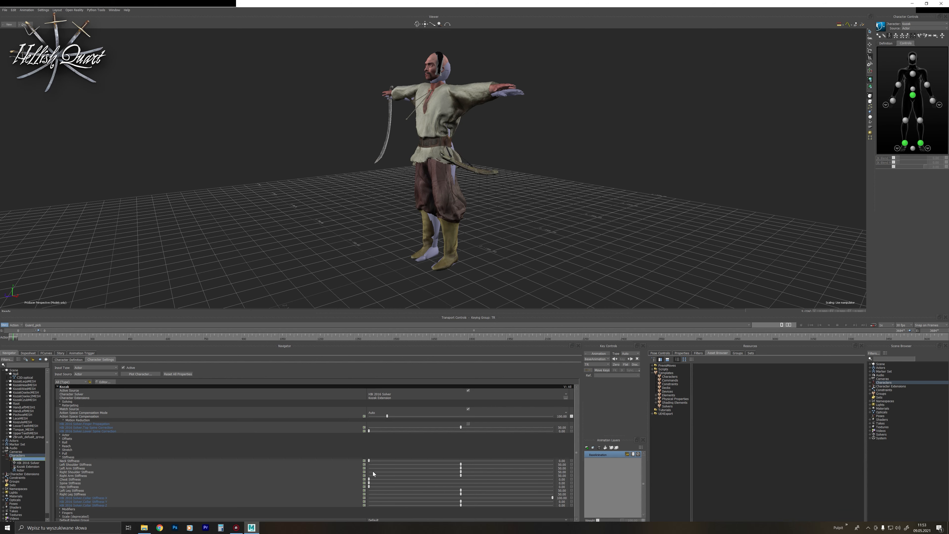
{"action": "left_click_drag", "start_coordinate": [553, 497], "coordinate": [443, 501]}
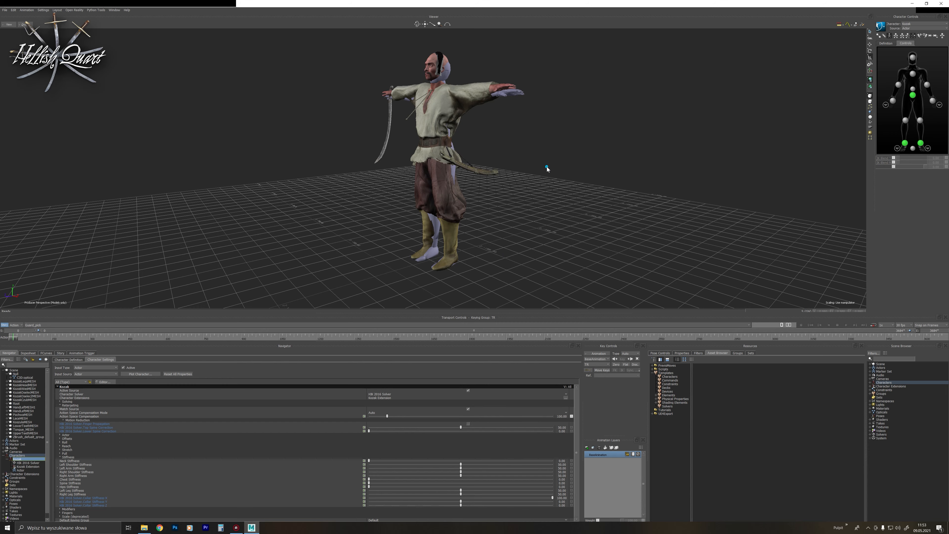
{"action": "left_click", "coordinate": [532, 200]}
{"action": "left_click_drag", "start_coordinate": [777, 109], "coordinate": [656, 148]}
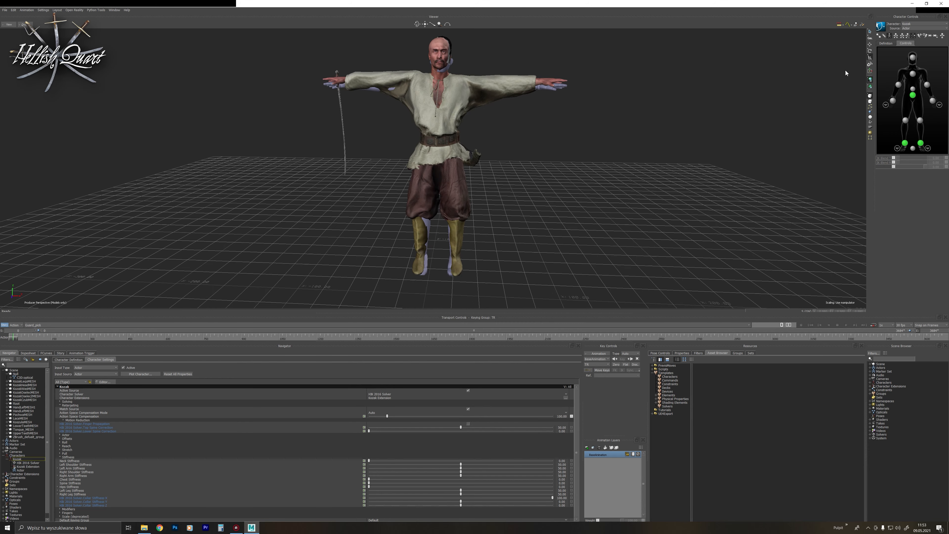
Set the chest effector's IK Blend T and IK Blend R to 100 so the upper body follows the actor.
{"action": "left_click", "coordinate": [912, 74]}
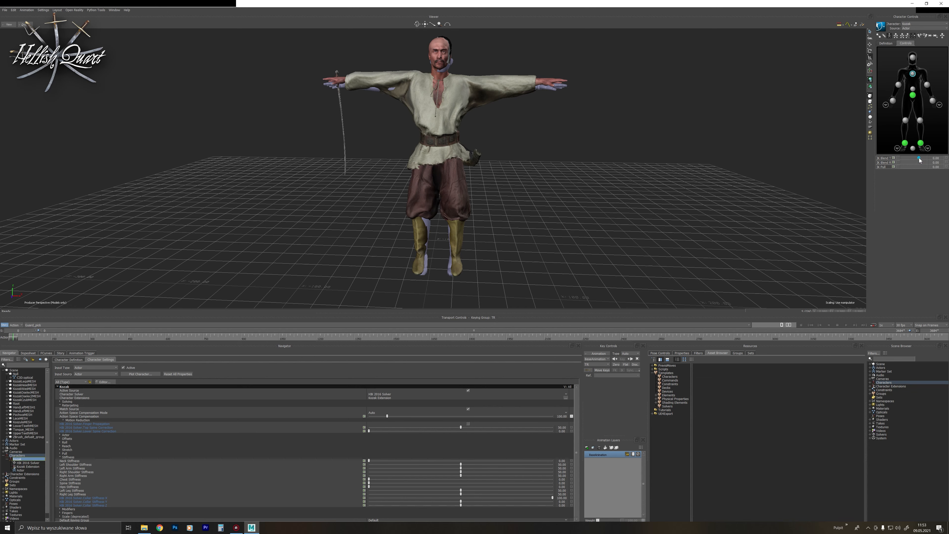
{"action": "left_click_drag", "start_coordinate": [917, 159], "coordinate": [932, 166]}
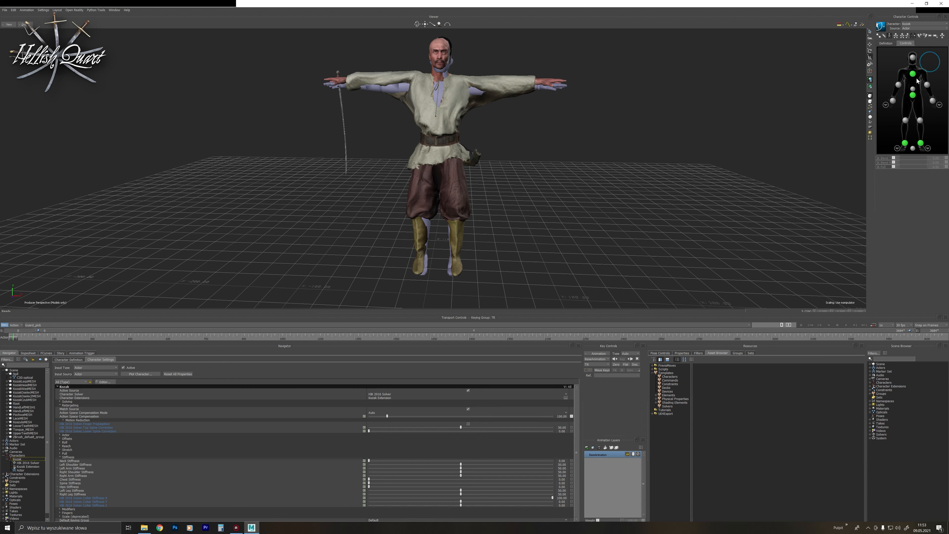
{"action": "key", "text": "ctrl+a"}
{"action": "left_click_drag", "start_coordinate": [468, 103], "coordinate": [495, 96], "text": "ctrl+shift"}
{"action": "key", "text": "ctrl+a"}
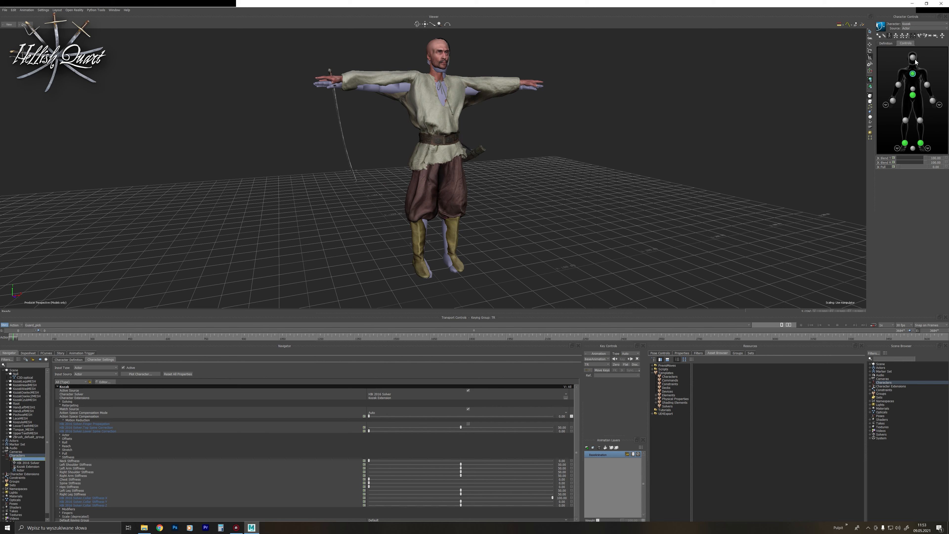
Raise the head effector's IK Blend T and IK Blend R so the head reaches for the actor's head.
{"action": "left_click", "coordinate": [913, 58]}
{"action": "left_click_drag", "start_coordinate": [923, 161], "coordinate": [930, 163]}
{"action": "left_click", "coordinate": [914, 59]}
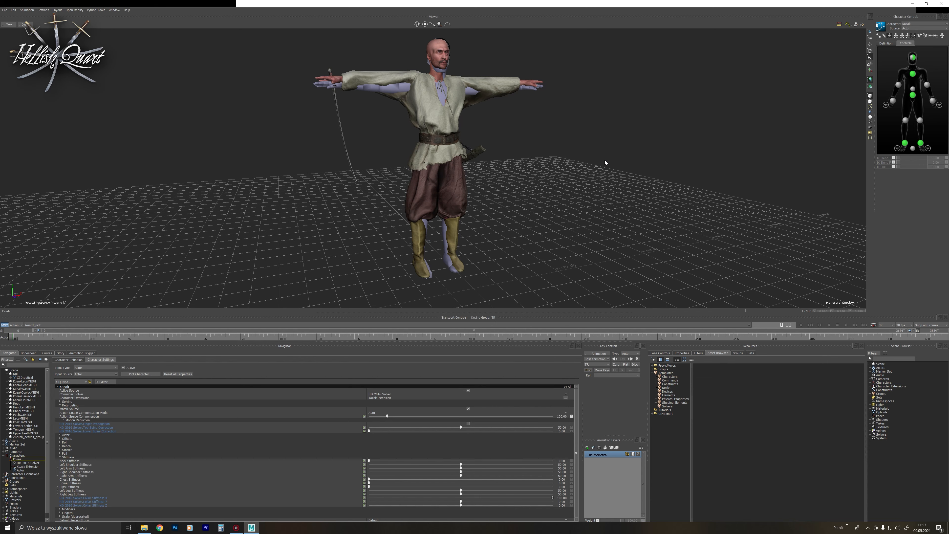
Set the chest effector's IK Blend T and R to 0 for comparison, and return both to 100.
{"action": "left_click", "coordinate": [912, 74]}
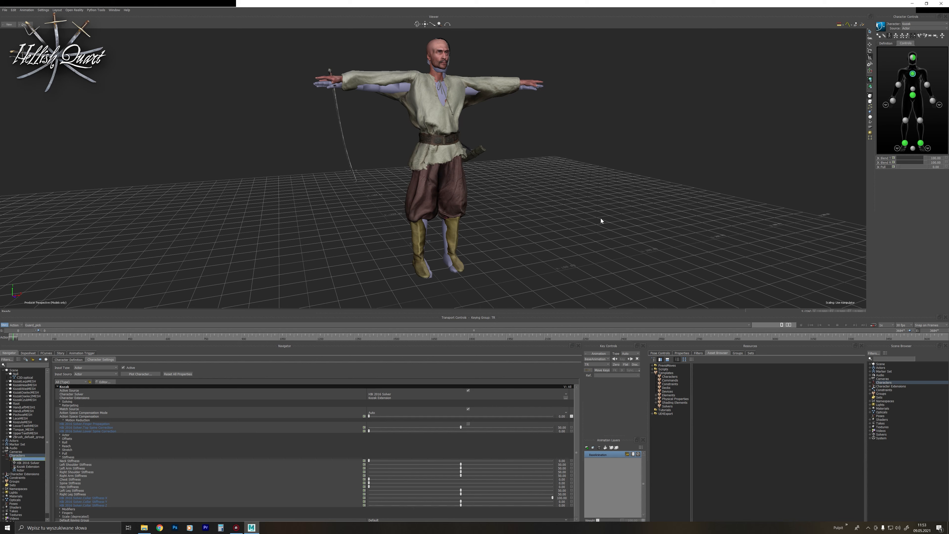
{"action": "left_click", "coordinate": [901, 157]}
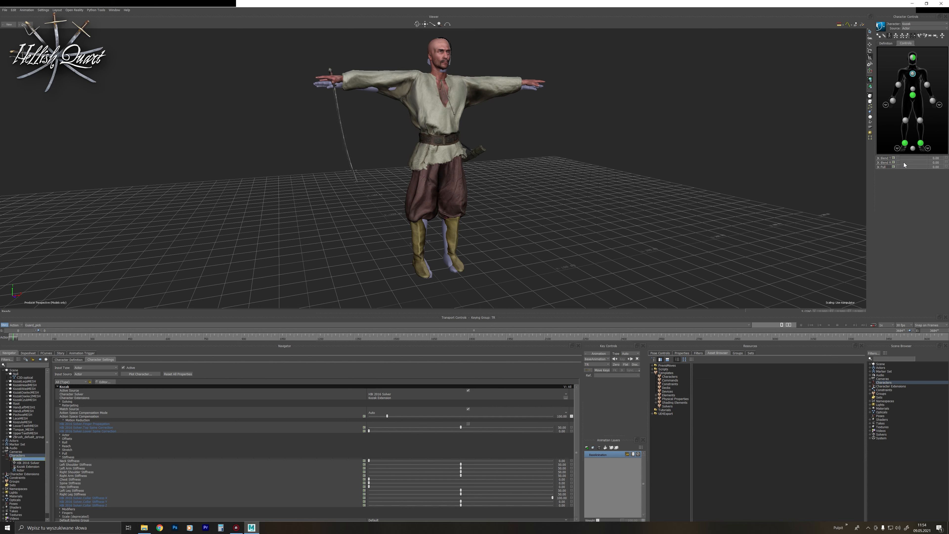
{"action": "left_click", "coordinate": [925, 162]}
{"action": "left_click", "coordinate": [926, 158]}
{"action": "left_click_drag", "start_coordinate": [667, 153], "coordinate": [656, 158], "text": "ctrl+shift"}
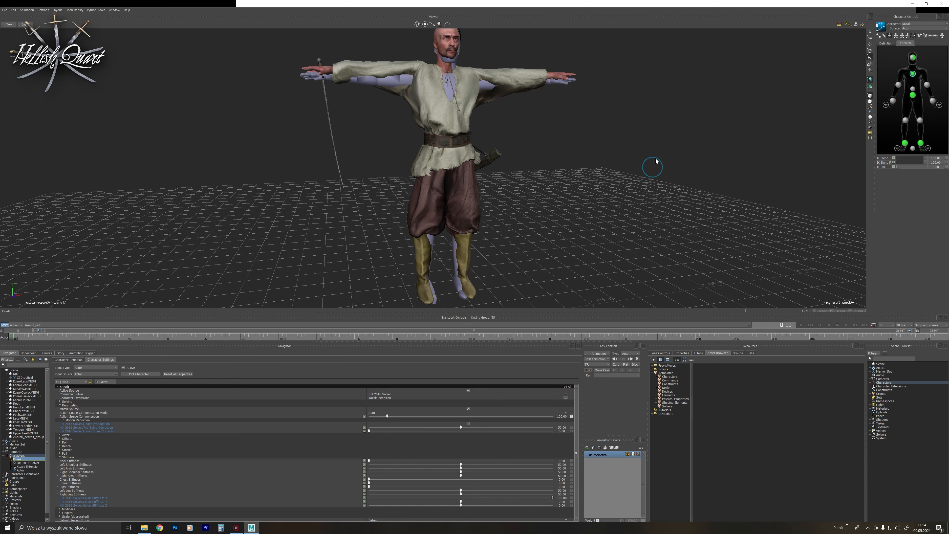
Set the right wrist effector's IK Blend T and R to 100 and check the result by scrubbing the take.
{"action": "left_click", "coordinate": [893, 101]}
{"action": "left_click_drag", "start_coordinate": [912, 158], "coordinate": [941, 162]}
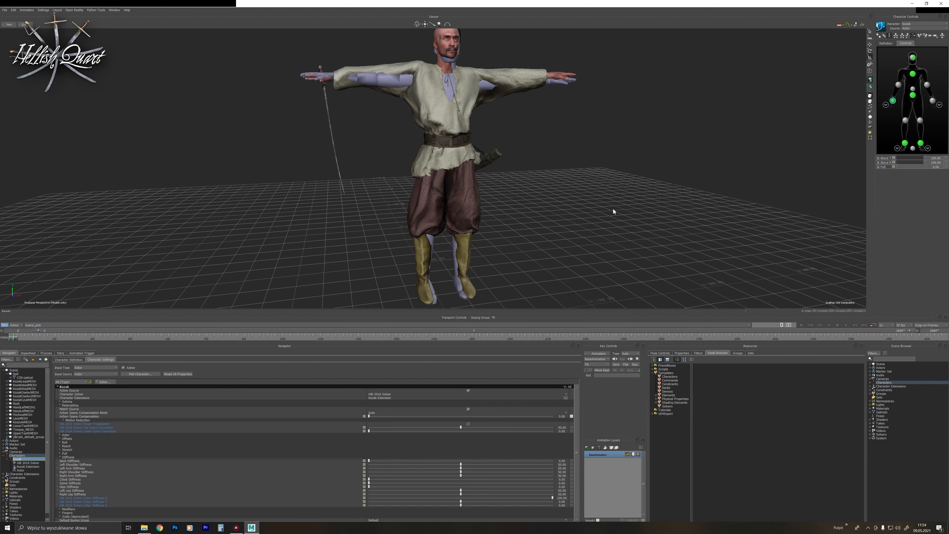
{"action": "left_click_drag", "start_coordinate": [15, 340], "coordinate": [104, 339]}
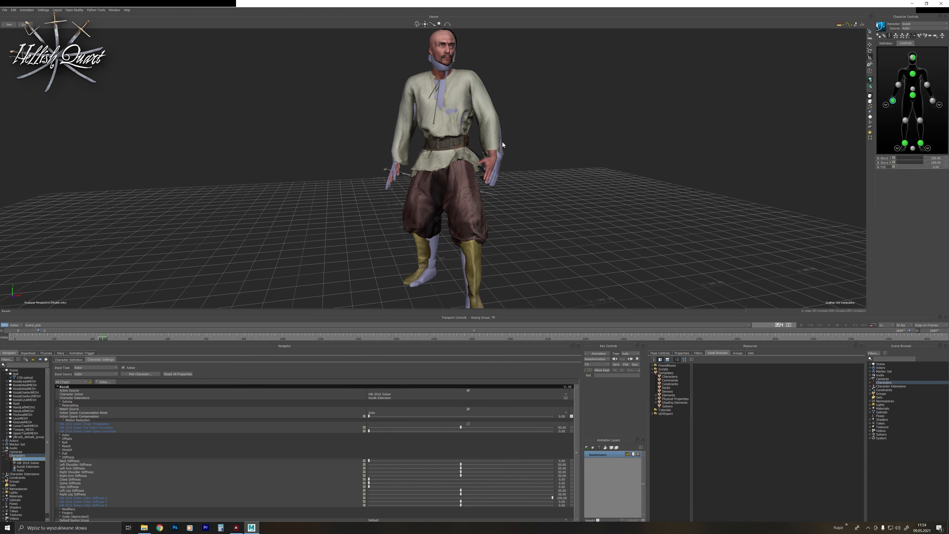
{"action": "left_click_drag", "start_coordinate": [502, 142], "coordinate": [576, 157]}
Show the viewport in X-Ray at a frame with the sword arm extended, and add a Parent/Child constraint.
{"action": "left_click_drag", "start_coordinate": [104, 339], "coordinate": [49, 333]}
{"action": "key", "text": "ctrl+a"}
{"action": "key", "text": "ctrl+a"}
{"action": "left_click_drag", "start_coordinate": [648, 124], "coordinate": [709, 174], "text": "ctrl+shift"}
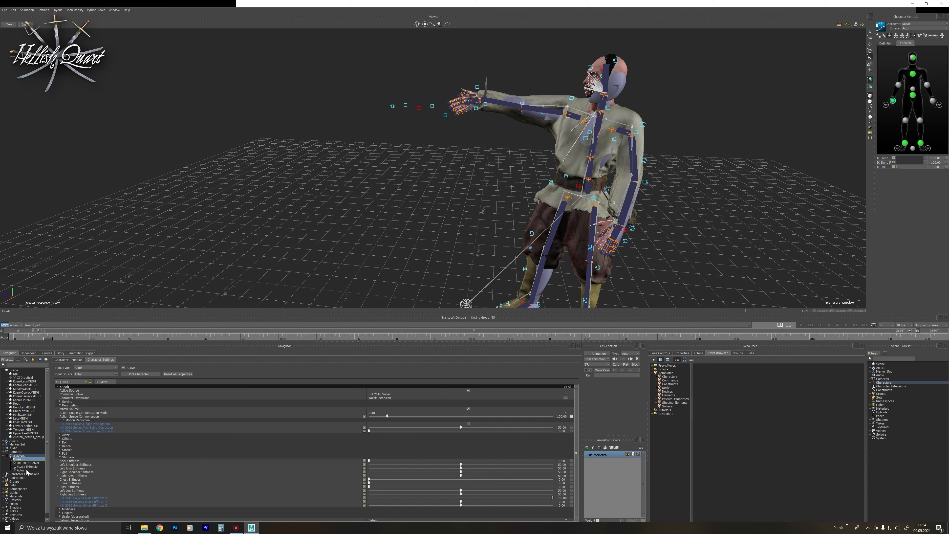
{"action": "right_click", "coordinate": [19, 478]}
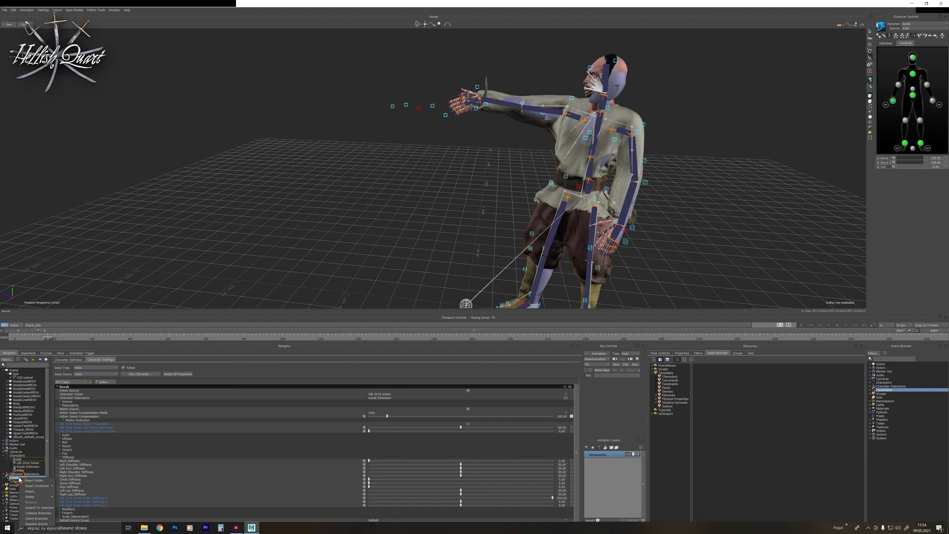
{"action": "mouse_move", "coordinate": [45, 485]}
{"action": "left_click", "coordinate": [83, 488]}
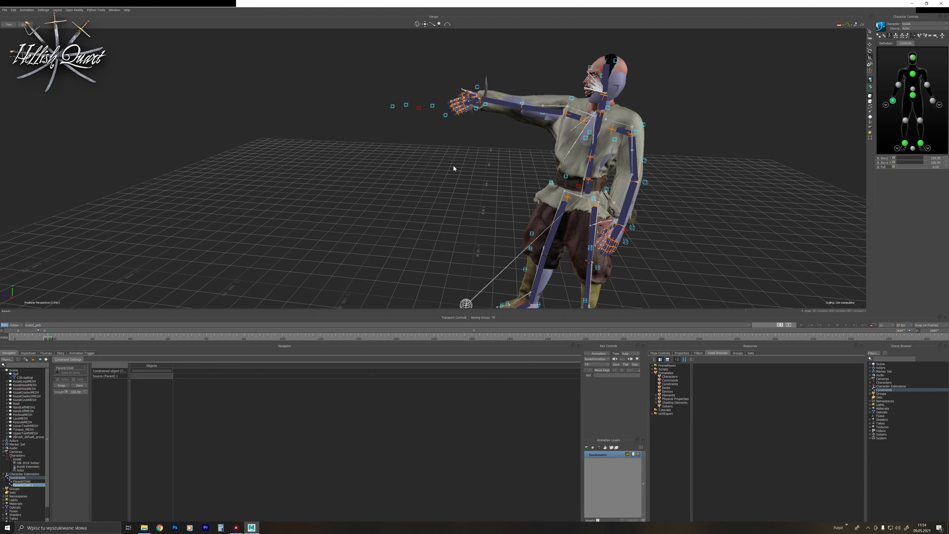
Assign the RightHandProp bone from the schematic view as the new Parent/Child constraint's constrained object.
{"action": "key", "text": "ctrl+w"}
{"action": "scroll", "coordinate": [497, 199], "scroll_direction": "down", "scroll_amount": 5}
{"action": "scroll", "coordinate": [500, 185], "scroll_direction": "up", "scroll_amount": 5}
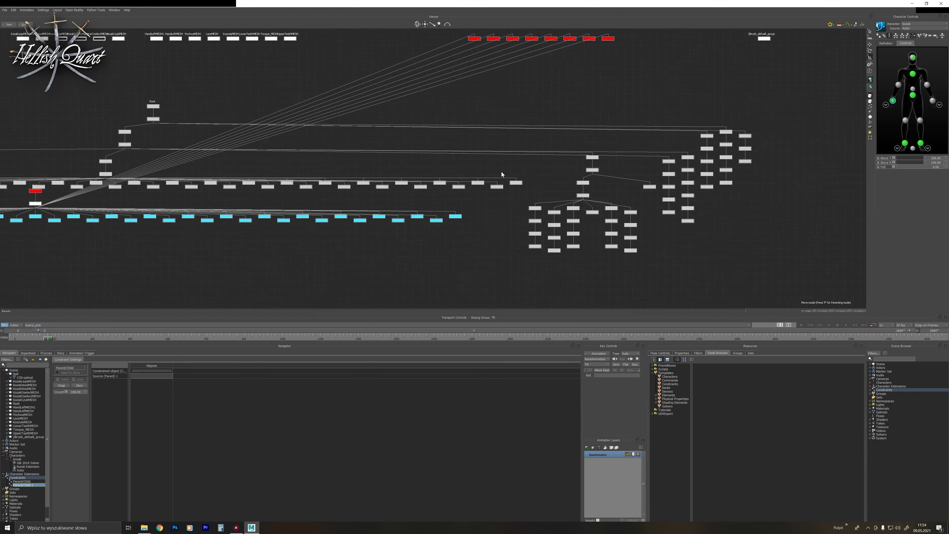
{"action": "scroll", "coordinate": [503, 172], "scroll_direction": "up", "scroll_amount": 2}
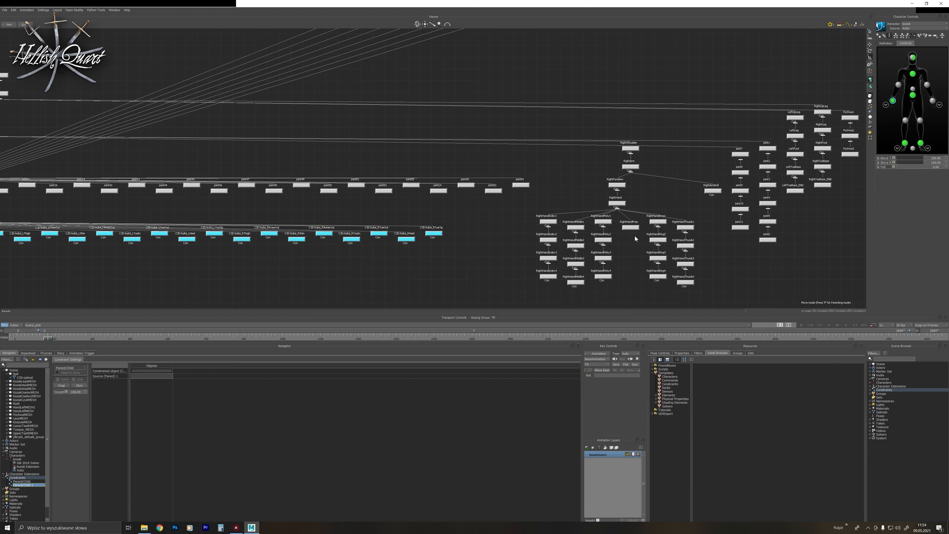
{"action": "left_click", "coordinate": [630, 227]}
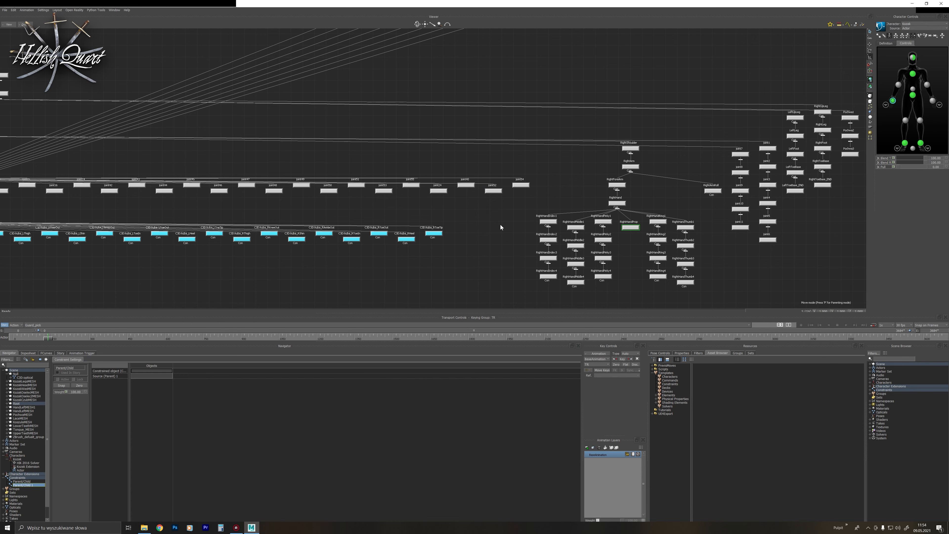
{"action": "left_click_drag", "start_coordinate": [146, 370], "coordinate": [147, 371], "text": "alt"}
Back in the perspective view, assign the rigid body among the markers ahead of the extended hand as the constraint's source.
{"action": "key", "text": "ctrl+e"}
{"action": "left_click", "coordinate": [419, 109]}
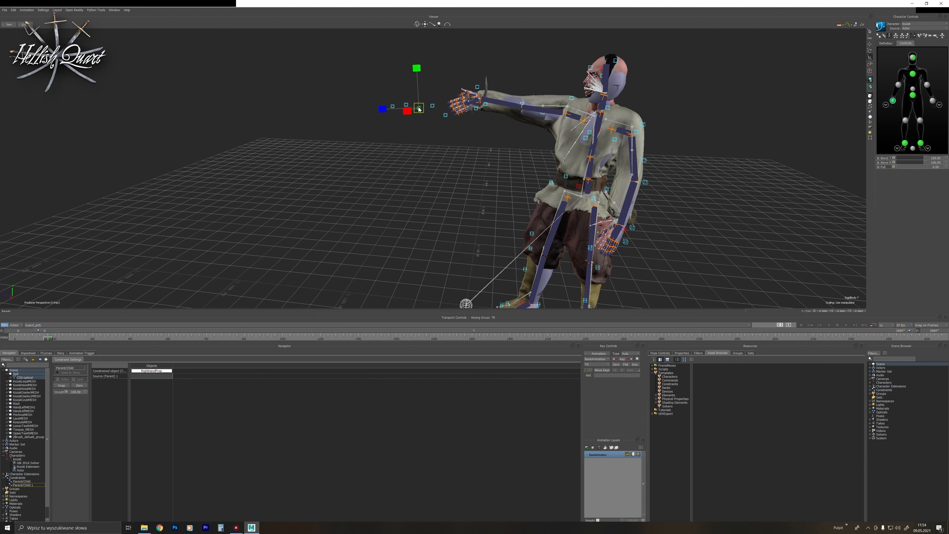
{"action": "left_click_drag", "start_coordinate": [152, 376], "coordinate": [152, 377], "text": "alt"}
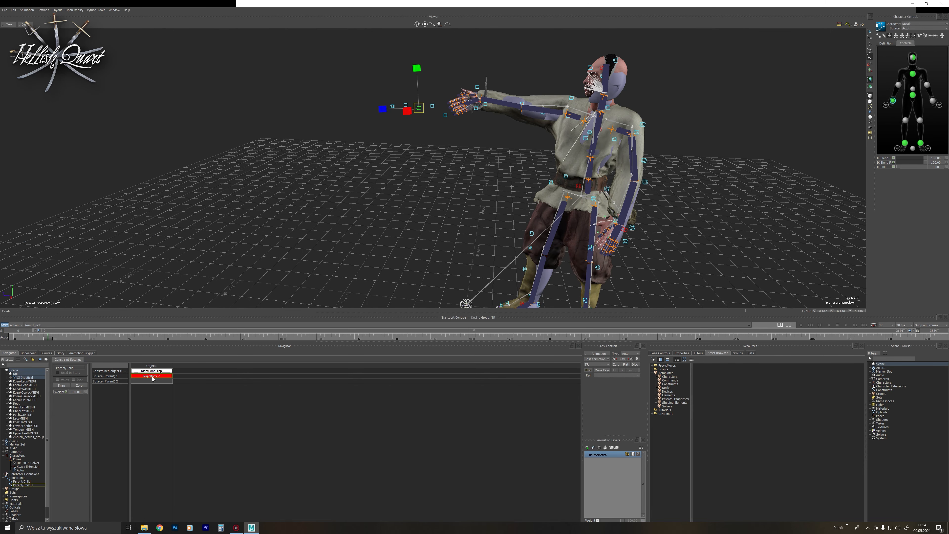
Activate the new Parent/Child constraint with Snap so the prop keeps its current offset from the rigid body.
{"action": "left_click_drag", "start_coordinate": [428, 122], "coordinate": [392, 169], "text": "ctrl+shift"}
{"action": "left_click", "coordinate": [454, 151]}
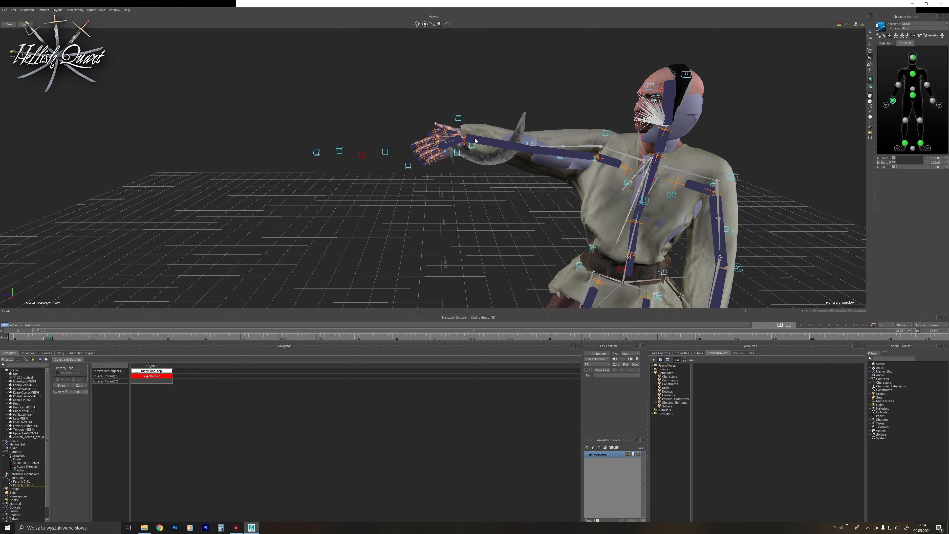
{"action": "left_click", "coordinate": [61, 385]}
Select the RightHandProp bone in the schematic view and rotate it in perspective so the sword points forward out of the hand.
{"action": "key", "text": "ctrl+w"}
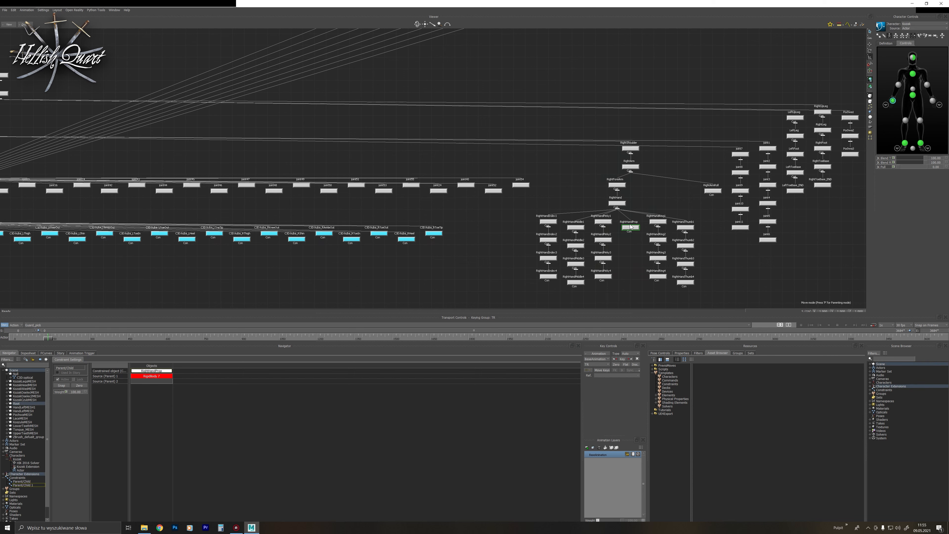
{"action": "key", "text": "ctrl+e"}
{"action": "key", "text": "r"}
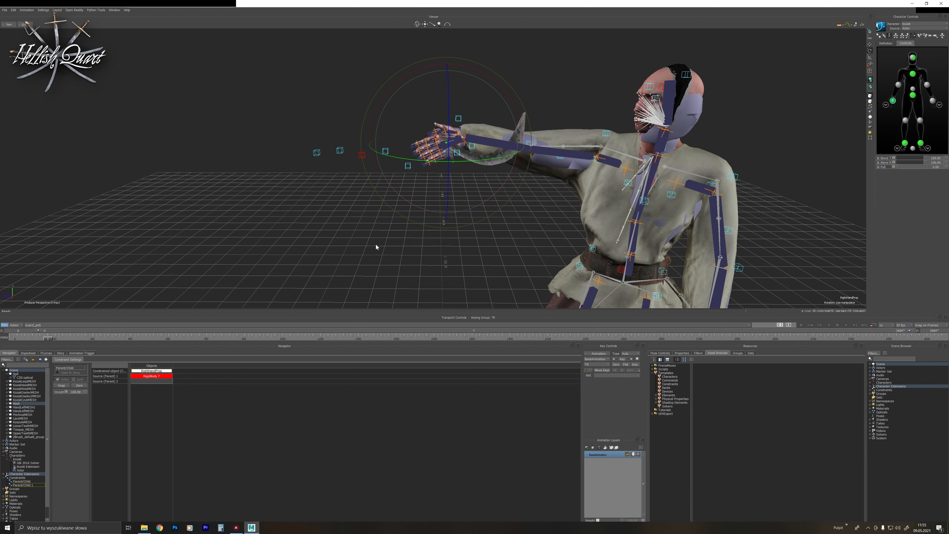
{"action": "left_click_drag", "start_coordinate": [485, 160], "coordinate": [455, 159]}
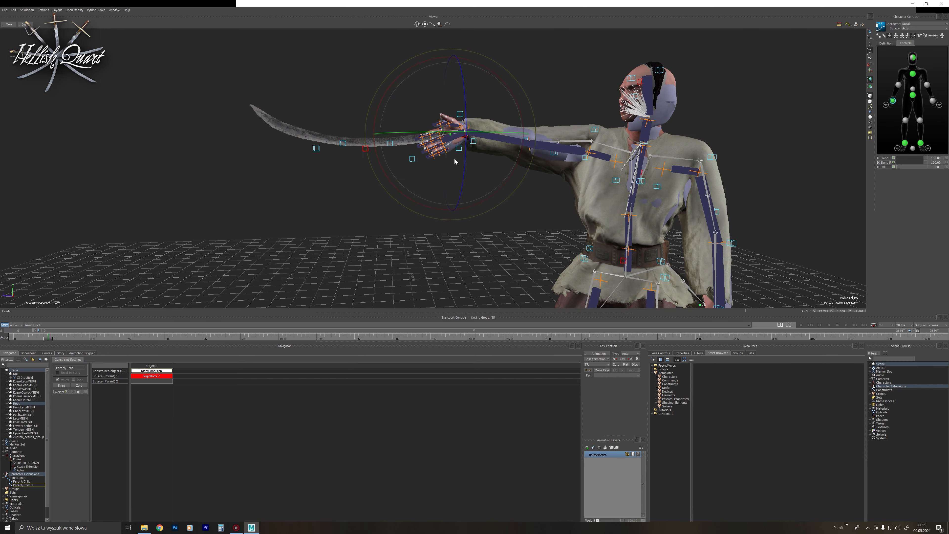
In the top view, shift RightHandProp sideways and rotate it slightly to line the blade up with the sword markers.
{"action": "key", "text": "t"}
{"action": "left_click_drag", "start_coordinate": [434, 117], "coordinate": [442, 99], "text": "ctrl+shift"}
{"action": "key", "text": "ctrl+a"}
{"action": "key", "text": "ctrl+a"}
{"action": "key", "text": "ctrl+a"}
{"action": "key", "text": "e"}
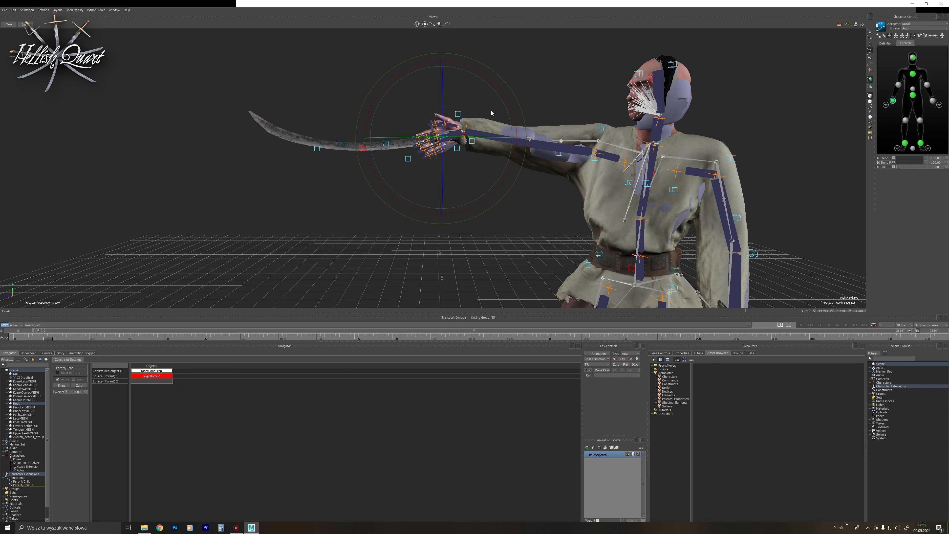
{"action": "key", "text": "ctrl+t"}
{"action": "left_click_drag", "start_coordinate": [597, 171], "coordinate": [593, 134], "text": "shift"}
{"action": "left_click_drag", "start_coordinate": [517, 183], "coordinate": [462, 125], "text": "ctrl"}
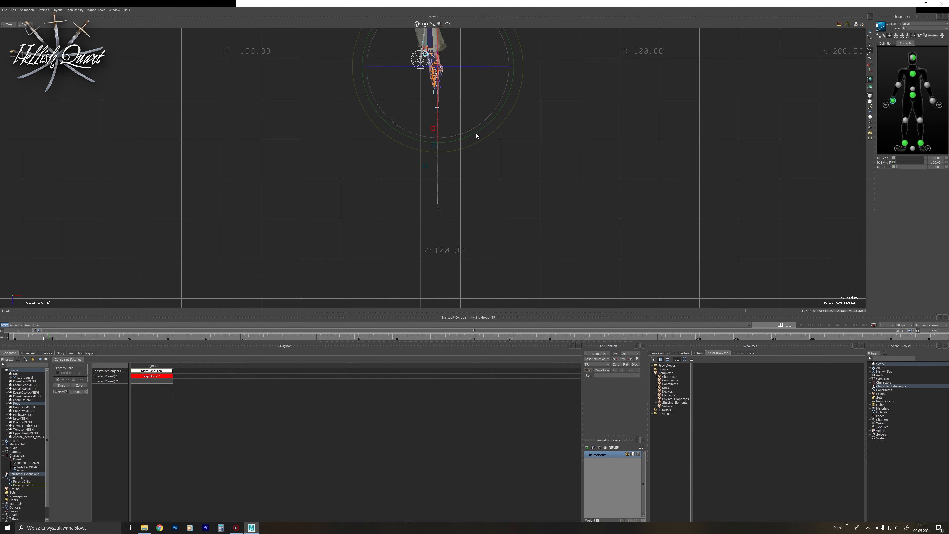
{"action": "key", "text": "w"}
{"action": "left_click_drag", "start_coordinate": [475, 67], "coordinate": [472, 68]}
{"action": "key", "text": "e"}
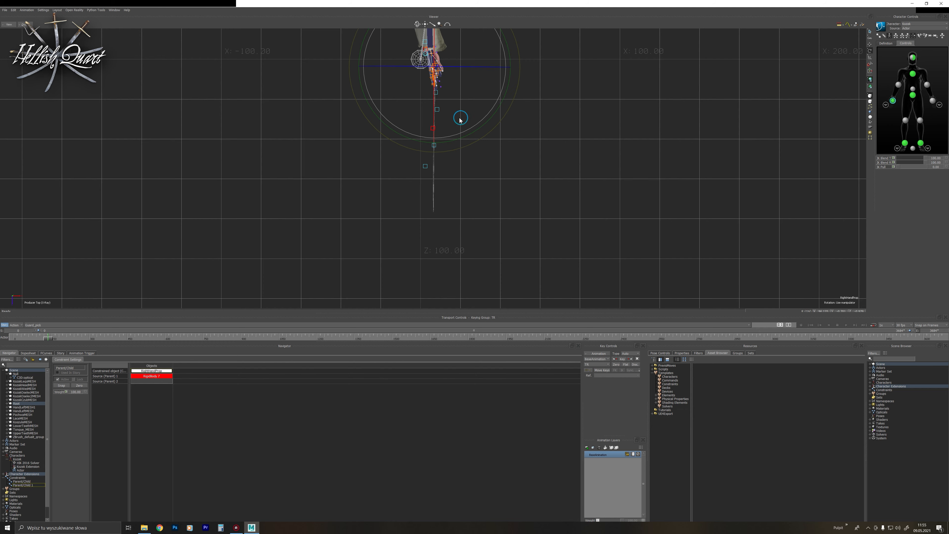
{"action": "left_click_drag", "start_coordinate": [460, 119], "coordinate": [459, 120]}
Back in the perspective view, lower RightHandProp slightly and switch the viewport display to models only.
{"action": "key", "text": "ctrl+e"}
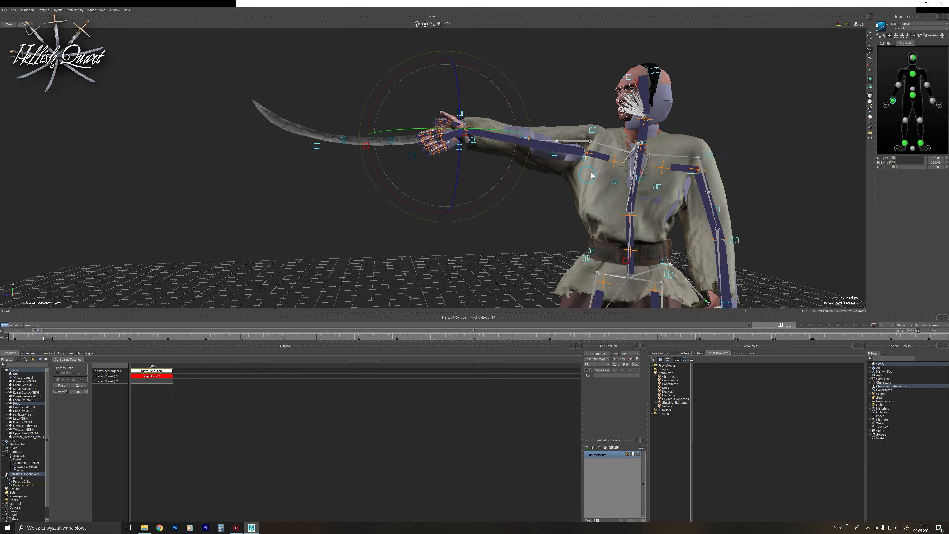
{"action": "key", "text": "w"}
{"action": "left_click_drag", "start_coordinate": [442, 98], "coordinate": [443, 102]}
{"action": "left_click_drag", "start_coordinate": [496, 88], "coordinate": [492, 126], "text": "ctrl"}
{"action": "key", "text": "ctrl+a"}
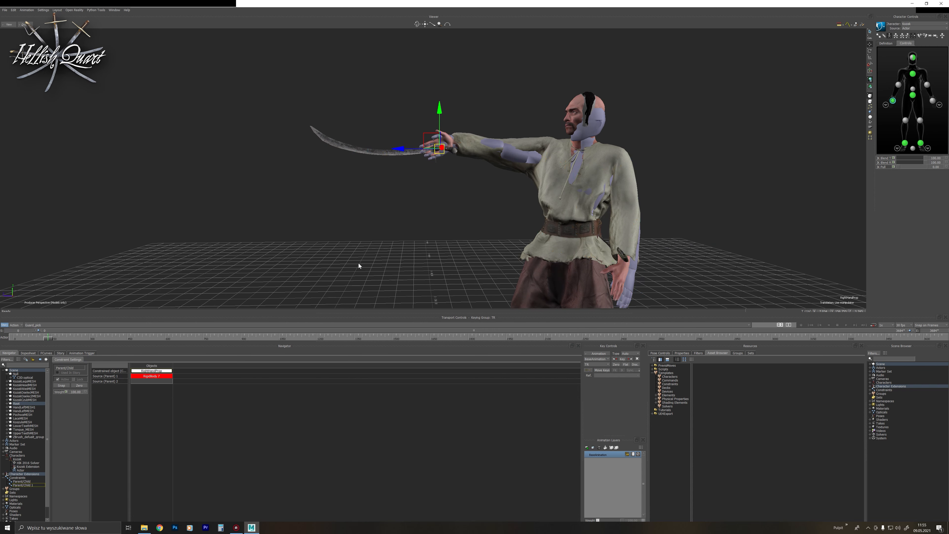
Try scaling the sword mesh uniformly by hand.
{"action": "left_click", "coordinate": [409, 206]}
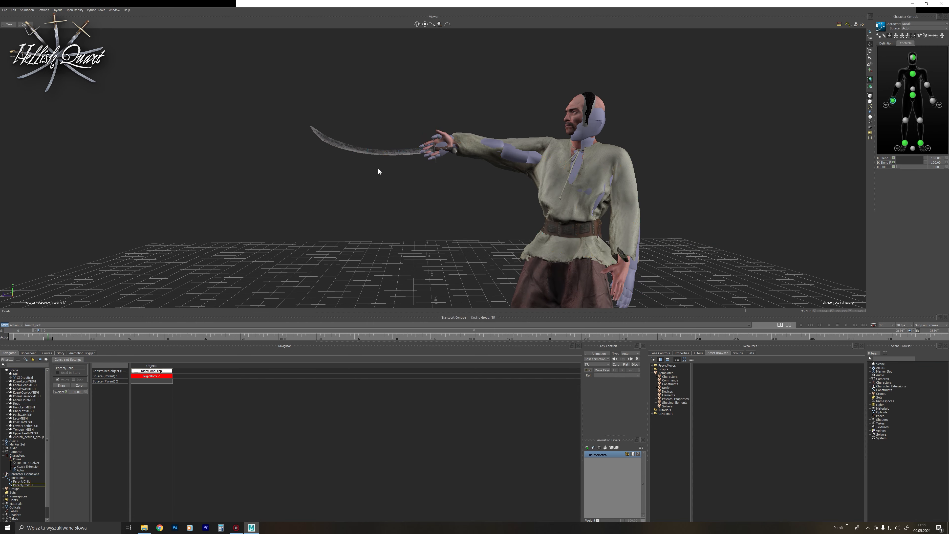
{"action": "left_click", "coordinate": [375, 153]}
{"action": "key", "text": "s"}
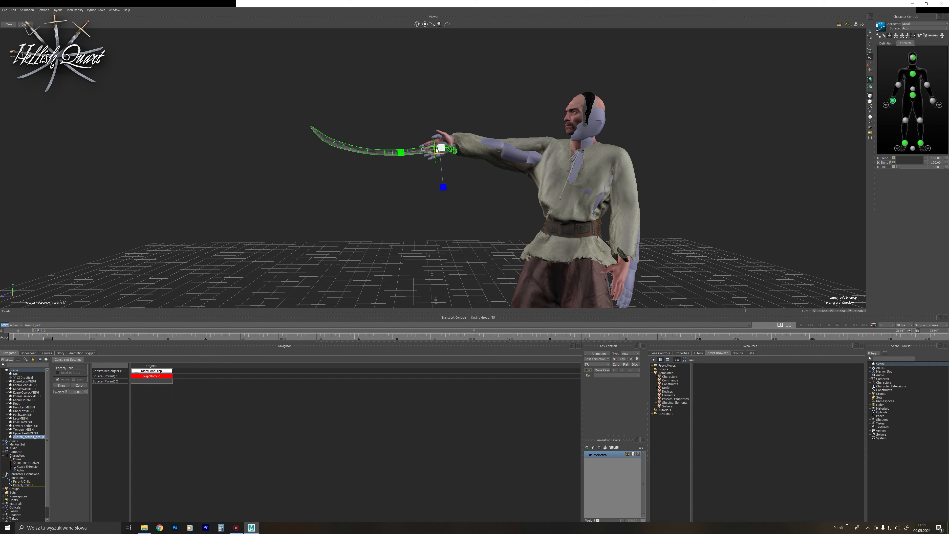
{"action": "left_click_drag", "start_coordinate": [439, 150], "coordinate": [552, 111]}
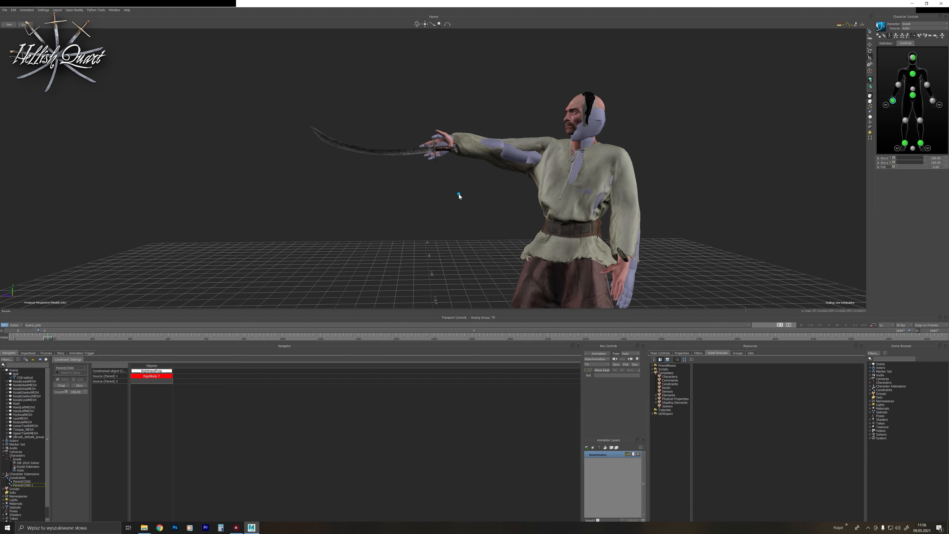
Reselect RightHandProp through the schematic view and raise it slightly to fit the hilt into the extended hand.
{"action": "left_click_drag", "start_coordinate": [459, 194], "coordinate": [451, 212], "text": "shift"}
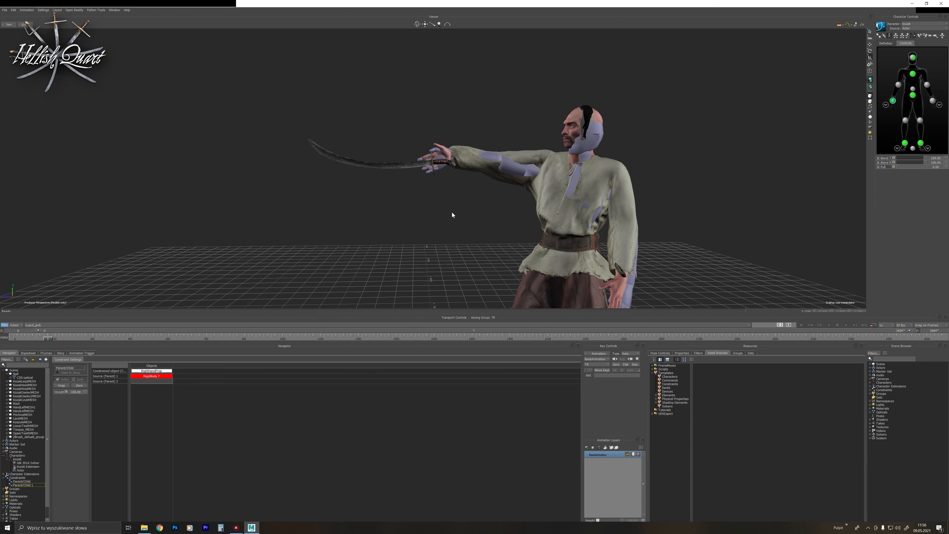
{"action": "scroll", "coordinate": [451, 212], "scroll_direction": "up", "scroll_amount": 2}
{"action": "key", "text": "ctrl+w"}
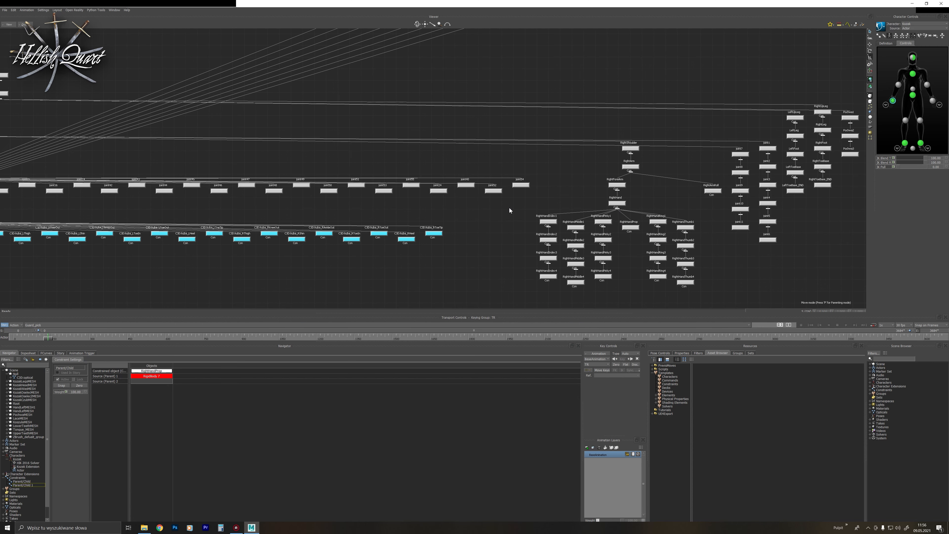
{"action": "left_click", "coordinate": [630, 229]}
{"action": "key", "text": "ctrl+e"}
{"action": "key", "text": "t"}
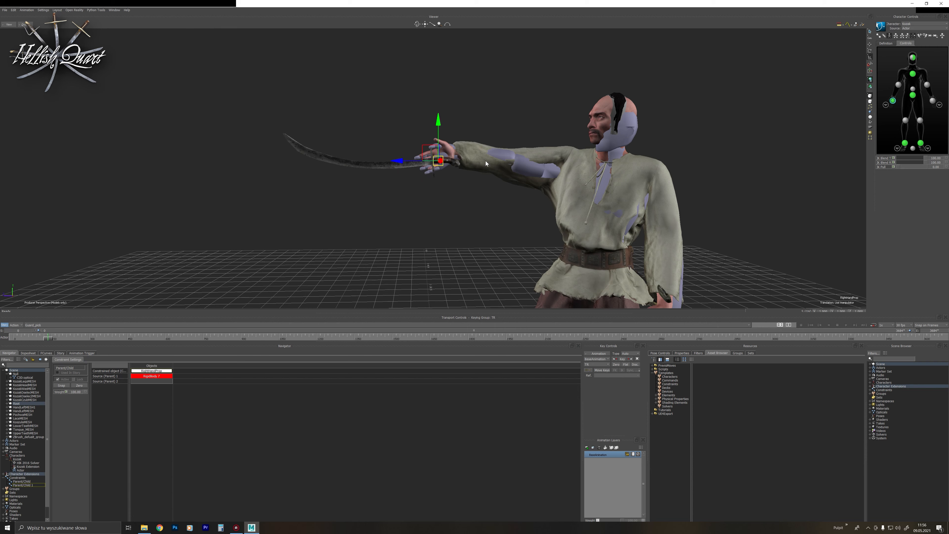
{"action": "left_click_drag", "start_coordinate": [431, 153], "coordinate": [431, 151]}
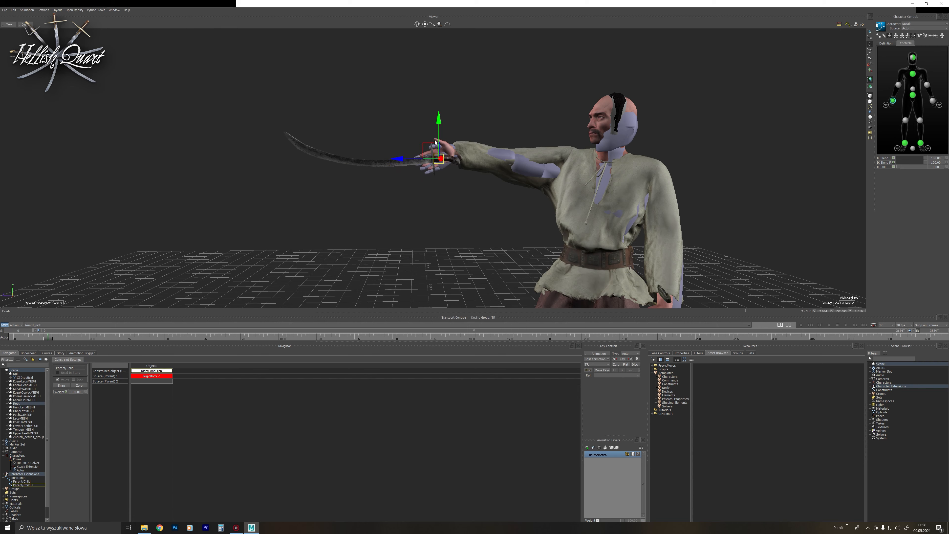
{"action": "left_click_drag", "start_coordinate": [543, 95], "coordinate": [531, 130], "text": "ctrl"}
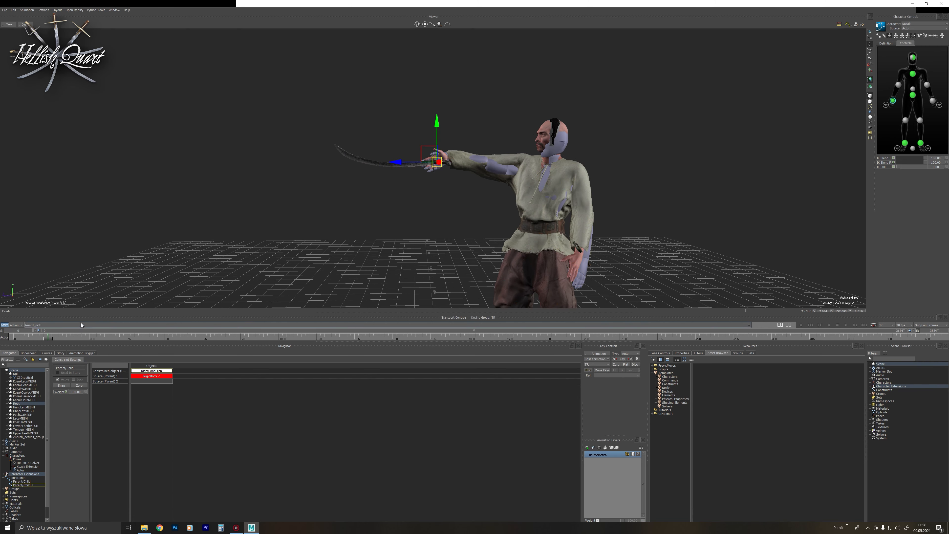
{"action": "scroll", "coordinate": [446, 162], "scroll_direction": "up", "scroll_amount": 3}
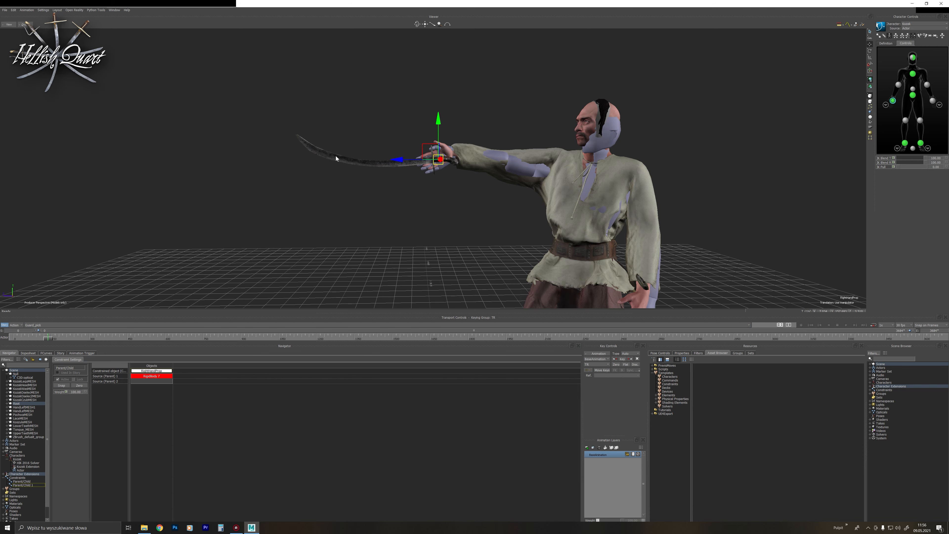
{"action": "left_click", "coordinate": [425, 214]}
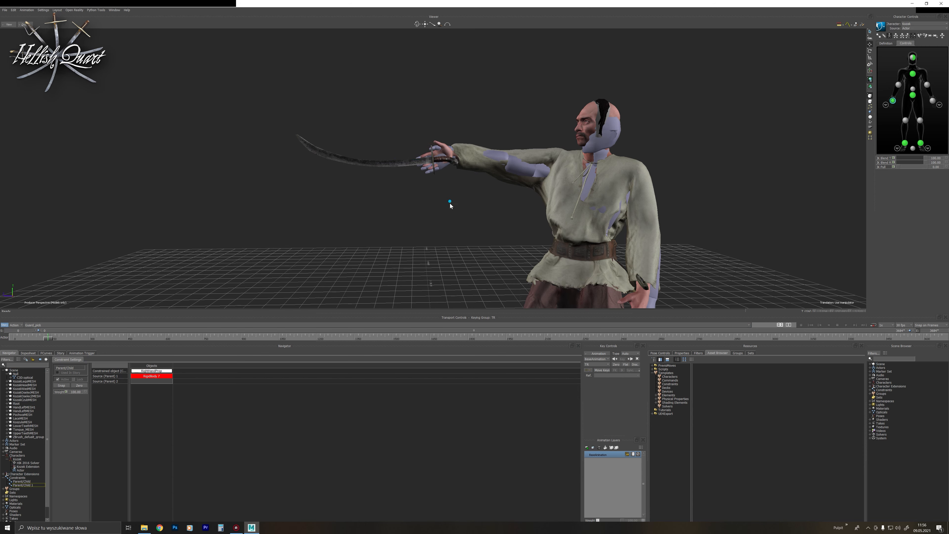
Scrub the take to frames with the sword arm lowered and examine the hilt's fit in the hand up close.
{"action": "scroll", "coordinate": [450, 203], "scroll_direction": "down", "scroll_amount": 2}
{"action": "left_click_drag", "start_coordinate": [51, 338], "coordinate": [61, 340]}
{"action": "mouse_move", "coordinate": [317, 208]}
{"action": "left_mouse_down", "text": "ctrl+shift"}
{"action": "mouse_move", "coordinate": [370, 221]}
{"action": "mouse_move", "coordinate": [340, 225]}
{"action": "left_mouse_up", "text": "ctrl+shift"}
{"action": "left_click_drag", "start_coordinate": [421, 234], "coordinate": [495, 166], "text": "shift"}
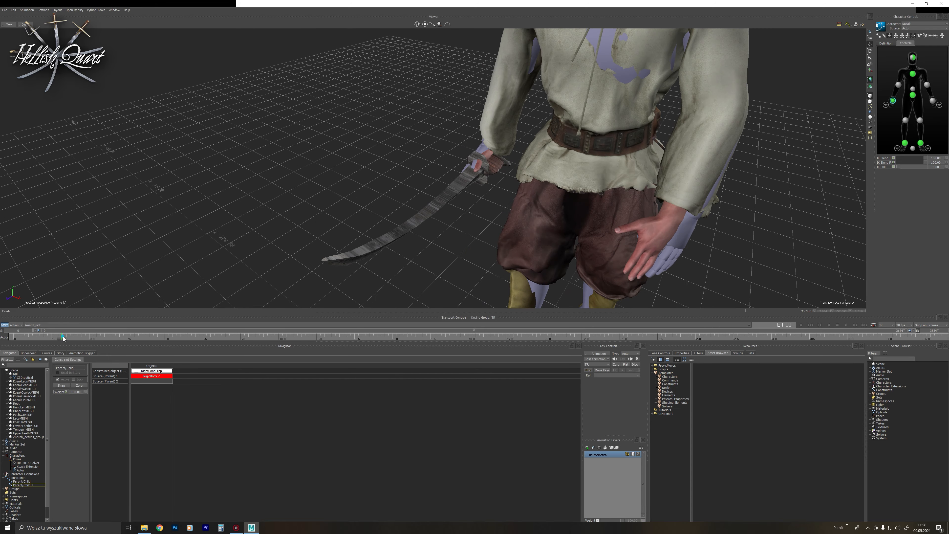
{"action": "mouse_move", "coordinate": [63, 338]}
{"action": "left_mouse_down"}
{"action": "mouse_move", "coordinate": [79, 337]}
{"action": "mouse_move", "coordinate": [65, 338]}
{"action": "left_mouse_up"}
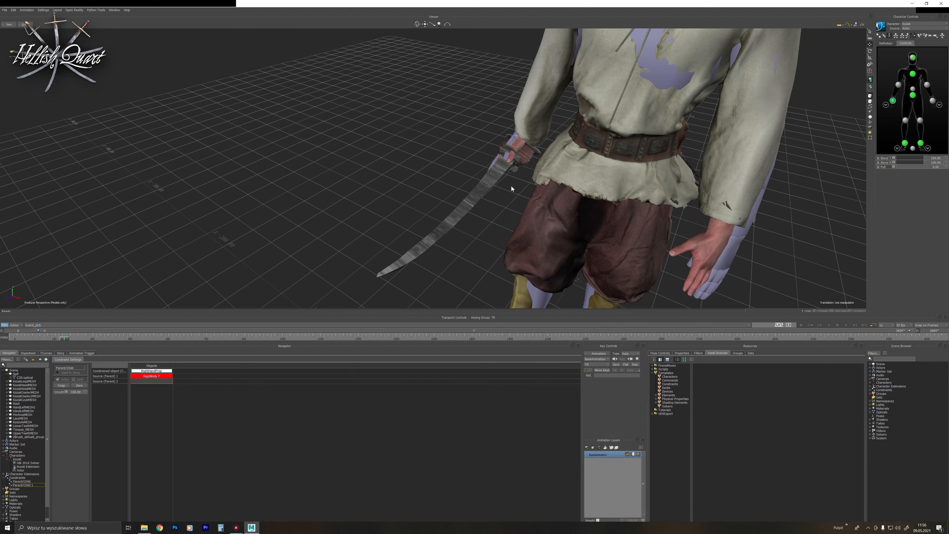
Set the sword mesh's scale to 1 on each axis.
{"action": "left_click", "coordinate": [485, 184]}
{"action": "key", "text": "s"}
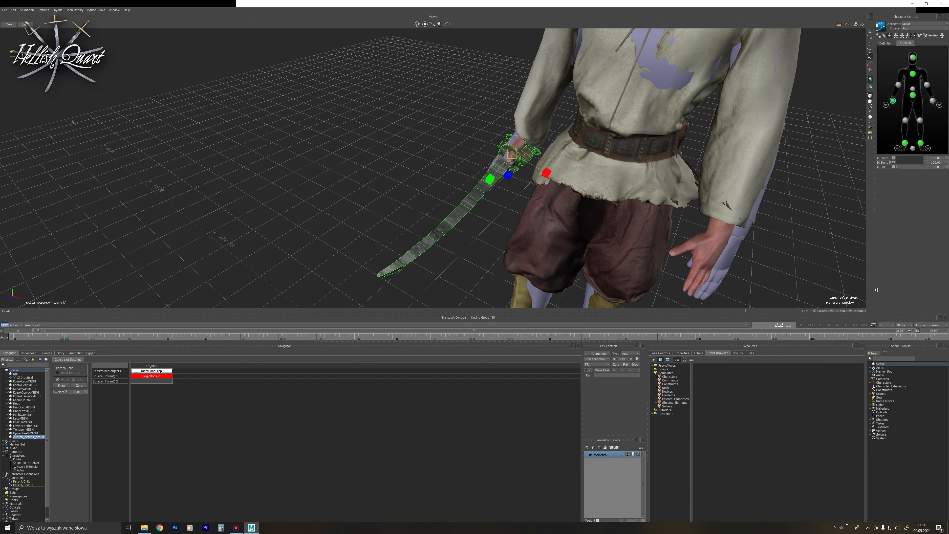
{"action": "left_click", "coordinate": [827, 312]}
{"action": "type", "text": "0"}
{"action": "key", "text": "Return"}
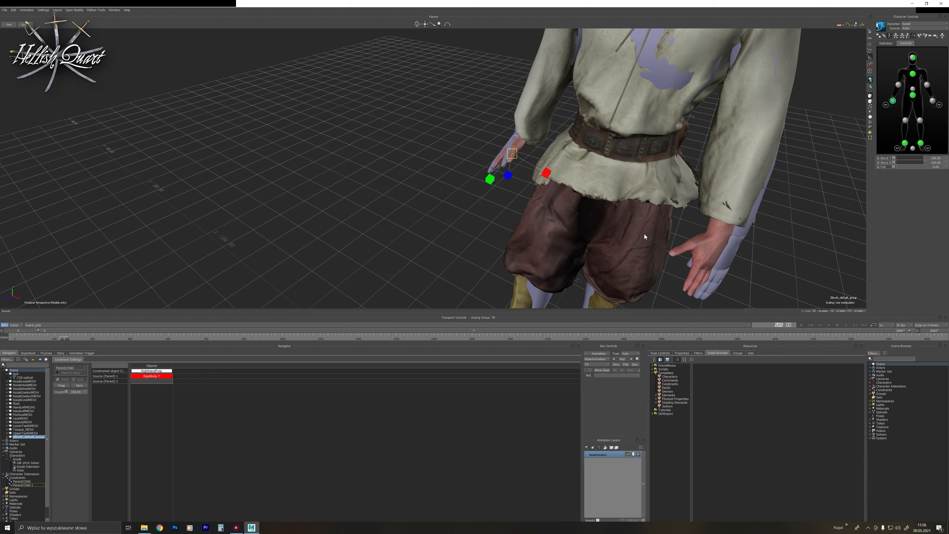
{"action": "left_click", "coordinate": [824, 312]}
{"action": "type", "text": "1"}
{"action": "left_click", "coordinate": [839, 311]}
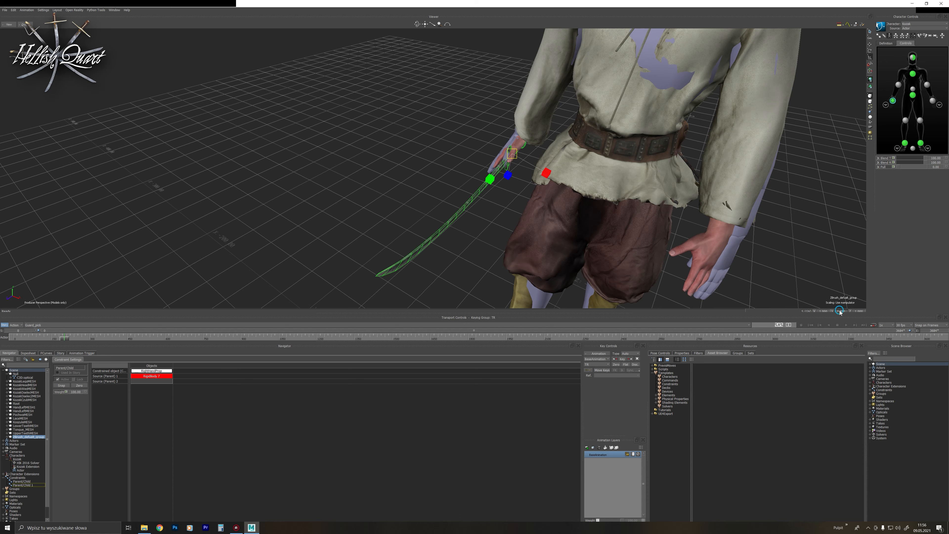
{"action": "type", "text": "1"}
{"action": "left_click", "coordinate": [857, 311]}
{"action": "left_click", "coordinate": [295, 144]}
At a frame with the arm hanging beside the body, reposition RightHandProp along its local axes to seat the hilt in the palm.
{"action": "mouse_move", "coordinate": [295, 144]}
{"action": "left_mouse_down", "text": "ctrl+shift"}
{"action": "mouse_move", "coordinate": [327, 153]}
{"action": "mouse_move", "coordinate": [299, 144]}
{"action": "left_mouse_up", "text": "ctrl+shift"}
{"action": "left_click_drag", "start_coordinate": [64, 338], "coordinate": [138, 339]}
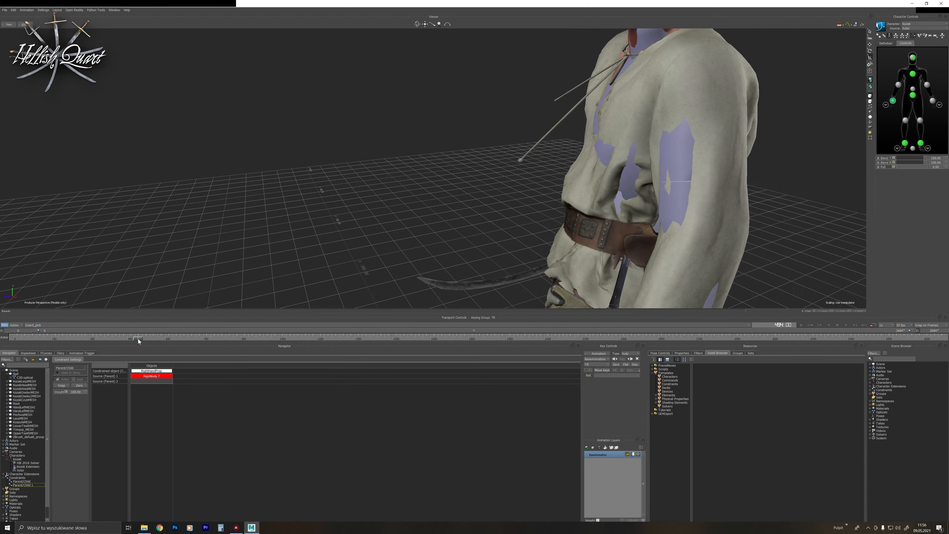
{"action": "left_click_drag", "start_coordinate": [423, 174], "coordinate": [554, 208], "text": "ctrl+shift"}
{"action": "left_click", "coordinate": [441, 197]}
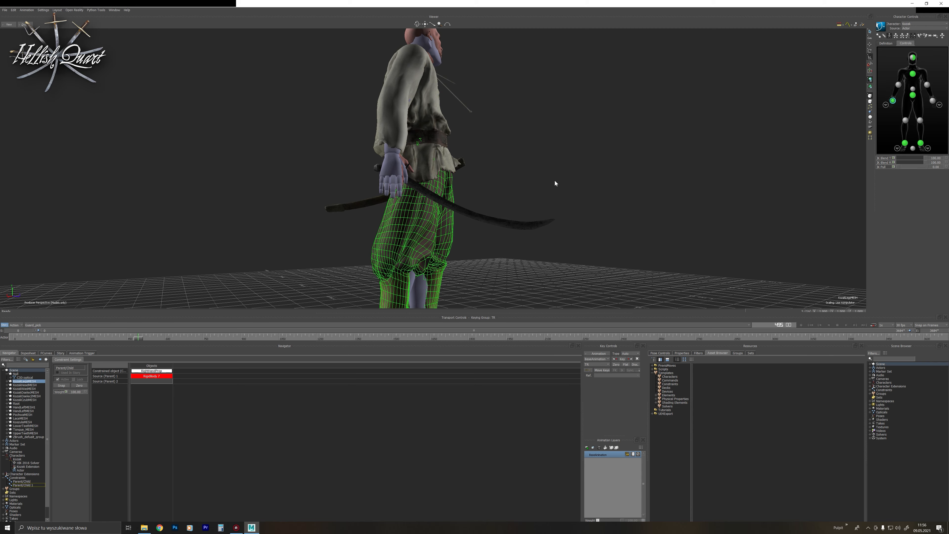
{"action": "key", "text": "ctrl+w"}
{"action": "left_click", "coordinate": [638, 226]}
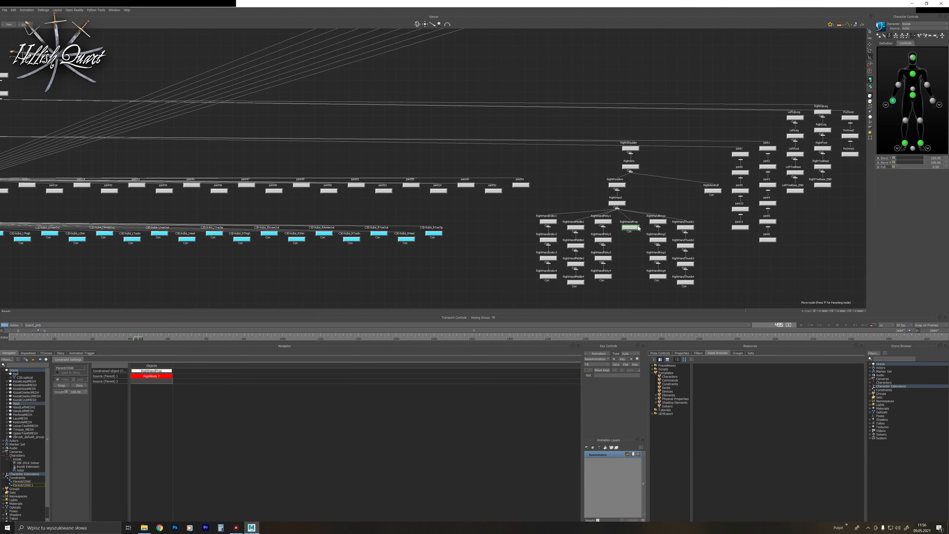
{"action": "key", "text": "ctrl+w"}
{"action": "mouse_move", "coordinate": [572, 161]}
{"action": "left_mouse_down", "text": "ctrl+shift"}
{"action": "mouse_move", "coordinate": [528, 170]}
{"action": "mouse_move", "coordinate": [583, 167]}
{"action": "mouse_move", "coordinate": [570, 165]}
{"action": "left_mouse_up", "text": "ctrl+shift"}
{"action": "key", "text": "t"}
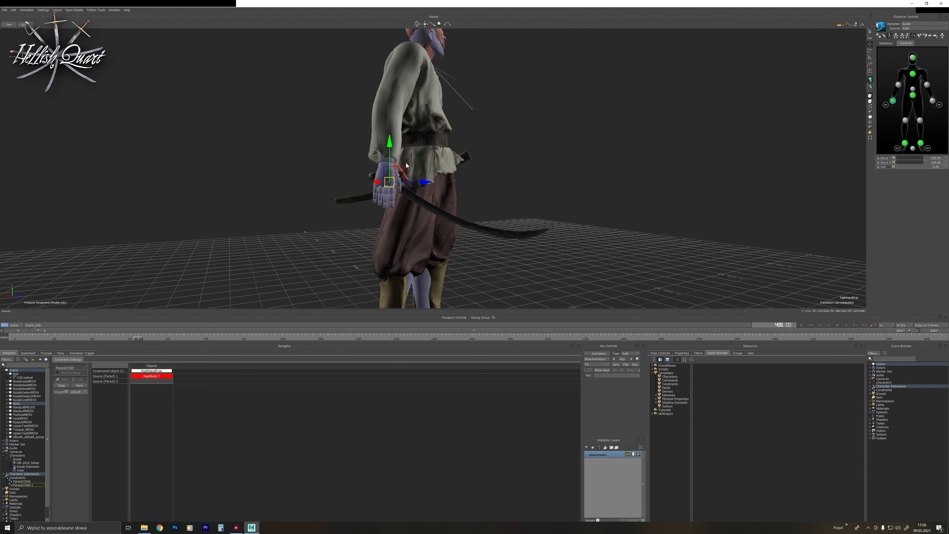
{"action": "key", "text": "l"}
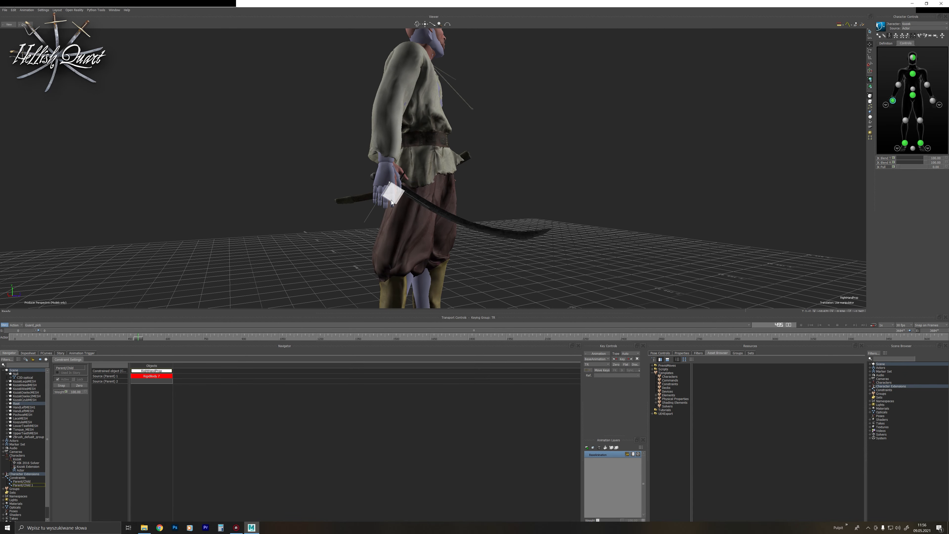
{"action": "left_click_drag", "start_coordinate": [530, 224], "coordinate": [521, 191], "text": "ctrl+shift"}
{"action": "left_click", "coordinate": [635, 150]}
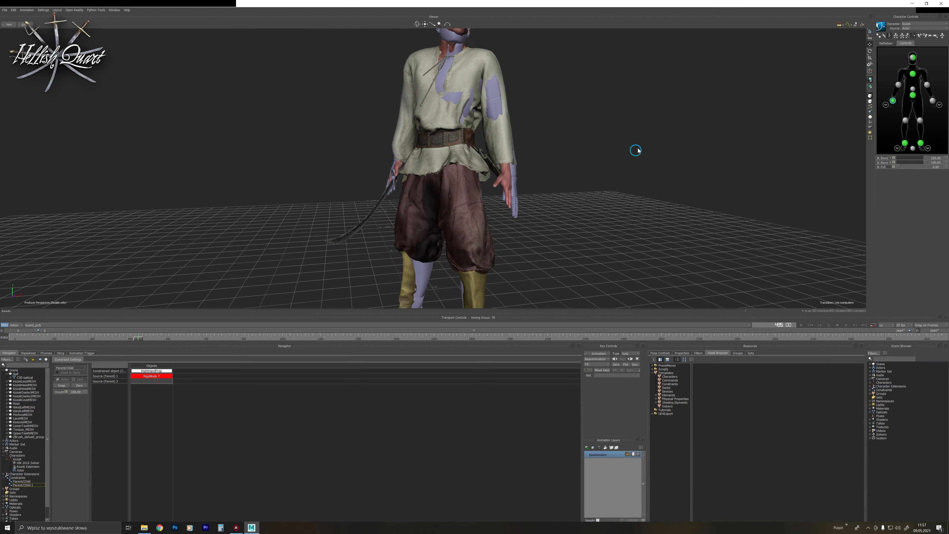
Play back the take and view the whole character from several sides to check the sword's motion.
{"action": "left_click_drag", "start_coordinate": [635, 150], "coordinate": [595, 171], "text": "ctrl"}
{"action": "key", "text": "ctrl+a"}
{"action": "key", "text": "ctrl+a"}
{"action": "key", "text": "ctrl+a"}
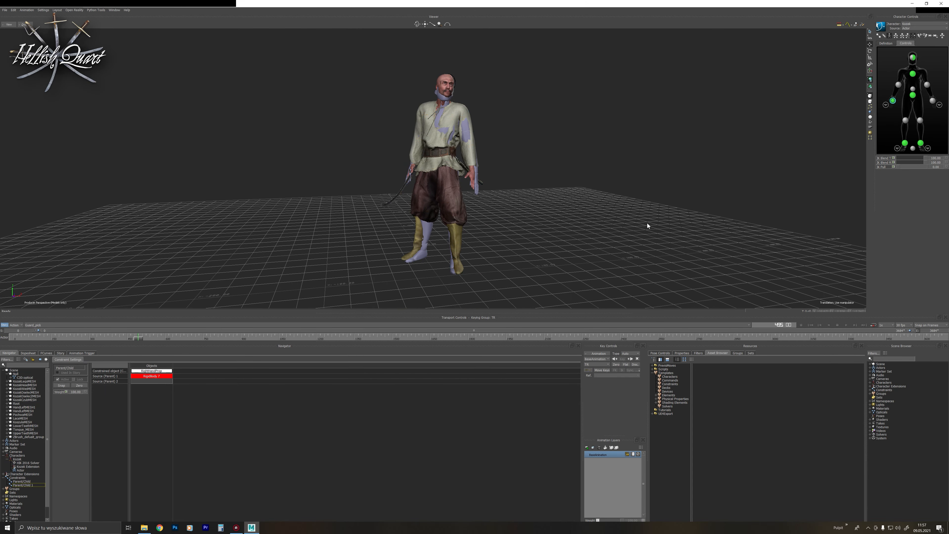
{"action": "left_click", "coordinate": [848, 326]}
{"action": "left_click_drag", "start_coordinate": [609, 208], "coordinate": [779, 275], "text": "ctrl+shift"}
{"action": "left_click", "coordinate": [837, 325]}
{"action": "left_click_drag", "start_coordinate": [640, 269], "coordinate": [373, 283], "text": "ctrl+shift"}
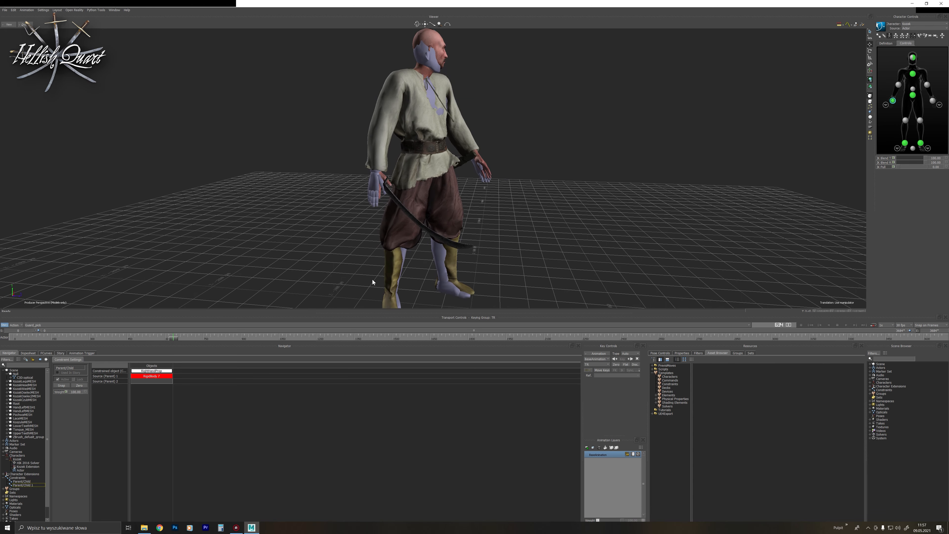
Scale the null that parents the C3D optical data uniformly by a small amount.
{"action": "left_click", "coordinate": [16, 374]}
{"action": "key", "text": "s"}
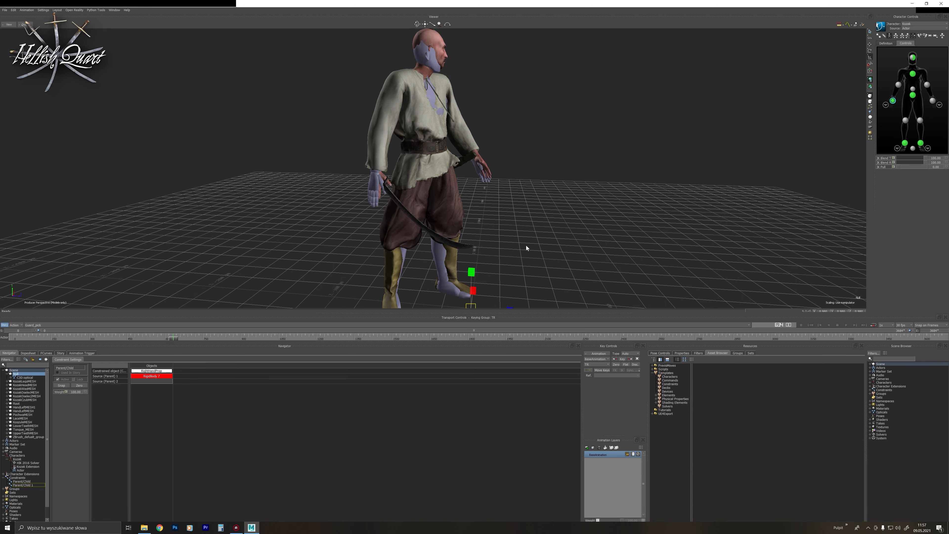
{"action": "scroll", "coordinate": [532, 246], "scroll_direction": "down", "scroll_amount": 1}
{"action": "scroll", "coordinate": [497, 266], "scroll_direction": "down", "scroll_amount": 1}
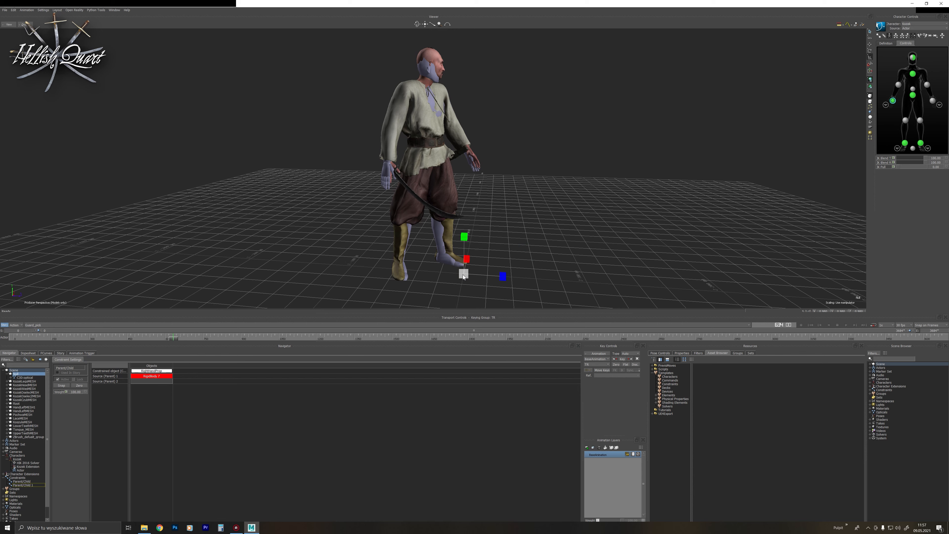
{"action": "left_click_drag", "start_coordinate": [463, 275], "coordinate": [464, 275]}
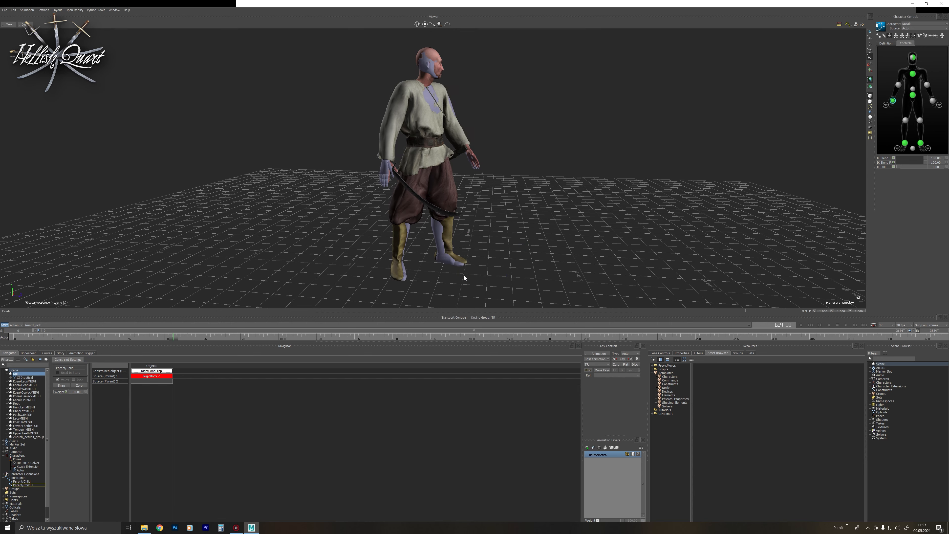
Play back the take in the model-only display and inspect the whole character's motion from the front.
{"action": "key", "text": "ctrl+a"}
{"action": "key", "text": "ctrl+a"}
{"action": "left_click_drag", "start_coordinate": [528, 231], "coordinate": [495, 224], "text": "ctrl+shift"}
{"action": "left_click", "coordinate": [539, 216]}
{"action": "key", "text": "ctrl+a"}
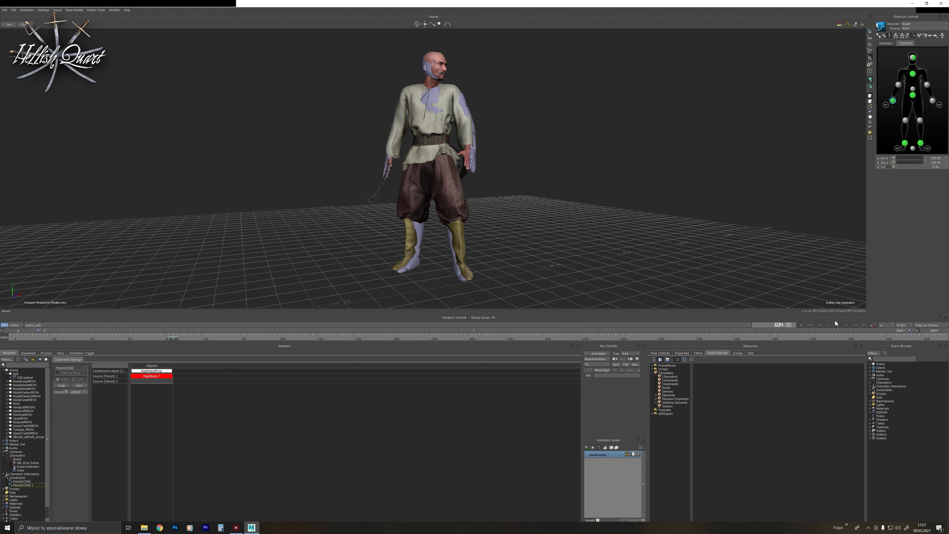
{"action": "left_click", "coordinate": [844, 323]}
{"action": "mouse_move", "coordinate": [644, 234]}
{"action": "left_mouse_down", "text": "ctrl+shift"}
{"action": "mouse_move", "coordinate": [620, 240]}
{"action": "mouse_move", "coordinate": [633, 239]}
{"action": "left_mouse_up", "text": "ctrl+shift"}
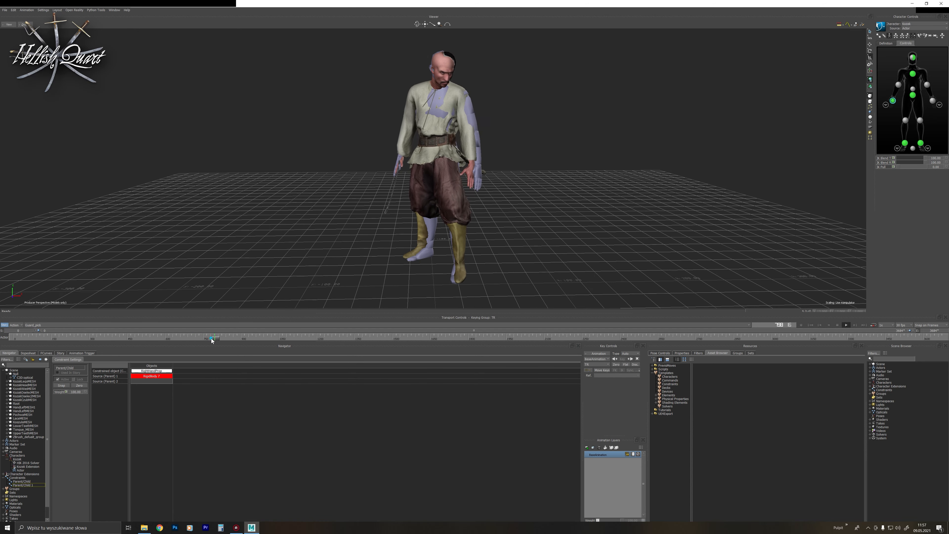
Scrub further into the take and examine the hands and sword from the side in the model-only display.
{"action": "left_click", "coordinate": [276, 335]}
{"action": "left_click_drag", "start_coordinate": [276, 335], "coordinate": [320, 333]}
{"action": "left_click_drag", "start_coordinate": [623, 177], "coordinate": [567, 182], "text": "ctrl+shift"}
{"action": "key", "text": "ctrl+a"}
{"action": "left_click_drag", "start_coordinate": [486, 175], "coordinate": [441, 116], "text": "shift"}
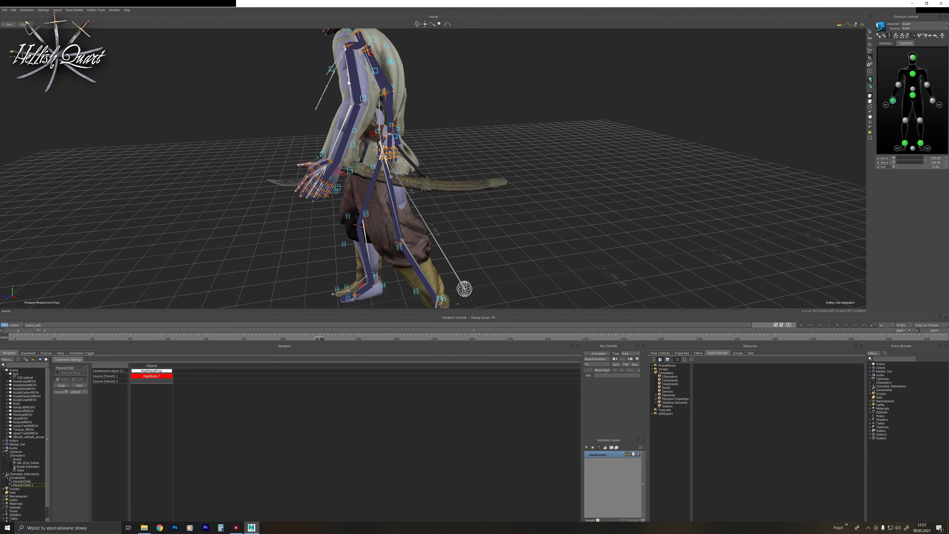
{"action": "key", "text": "ctrl+a"}
{"action": "key", "text": "ctrl+a"}
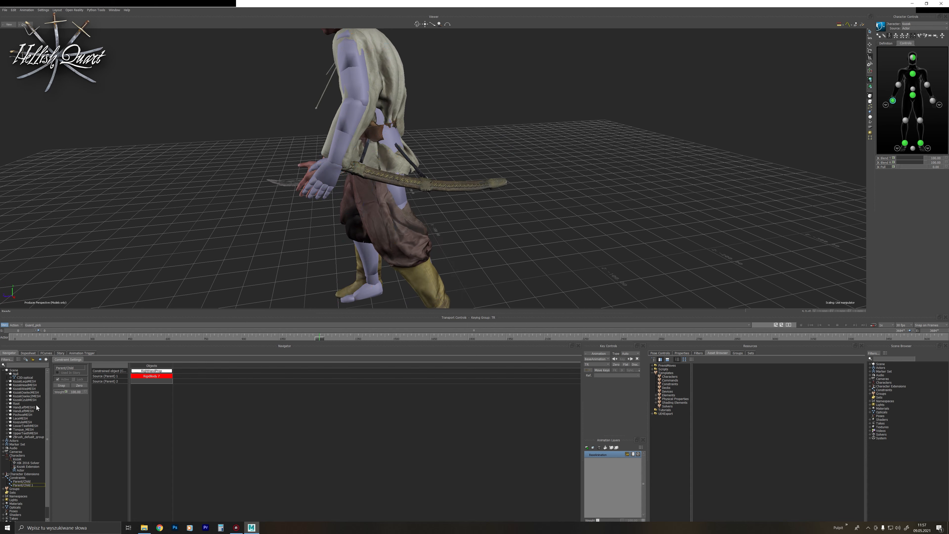
Open the Kozak character's settings, expand Offsets and try a Z change of Chest Offset T, reverting it.
{"action": "scroll", "coordinate": [22, 488], "scroll_direction": "down", "scroll_amount": 3}
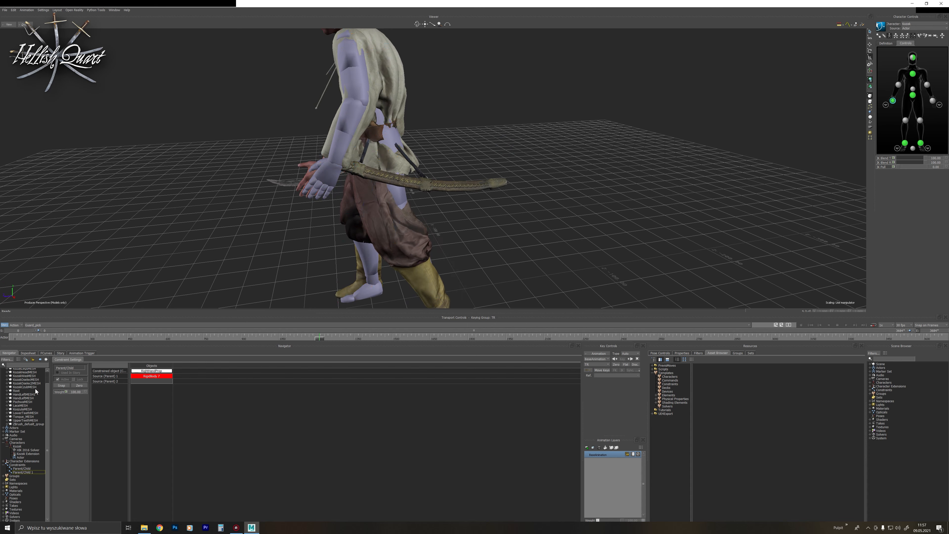
{"action": "left_click", "coordinate": [19, 447]}
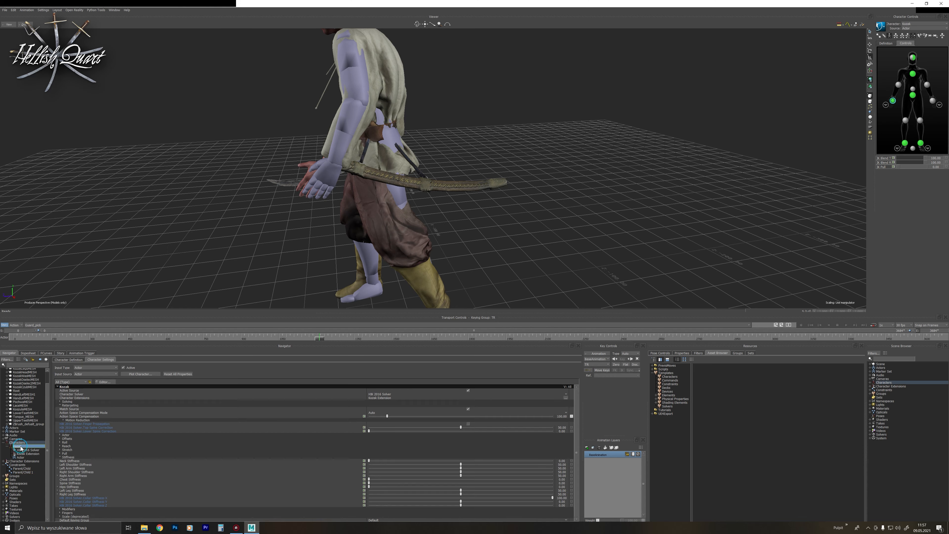
{"action": "left_click", "coordinate": [61, 439]}
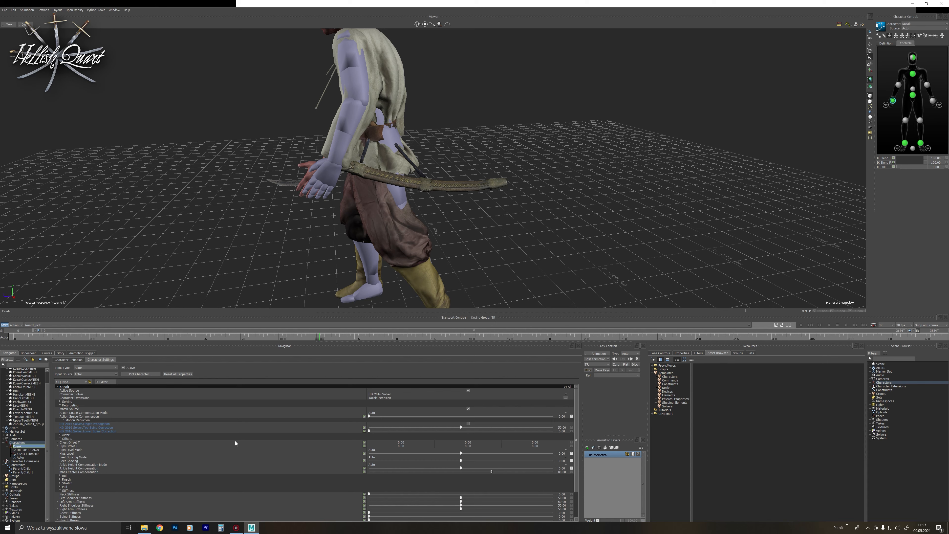
{"action": "left_click_drag", "start_coordinate": [538, 442], "coordinate": [538, 442]}
{"action": "key", "text": "ctrl+z"}
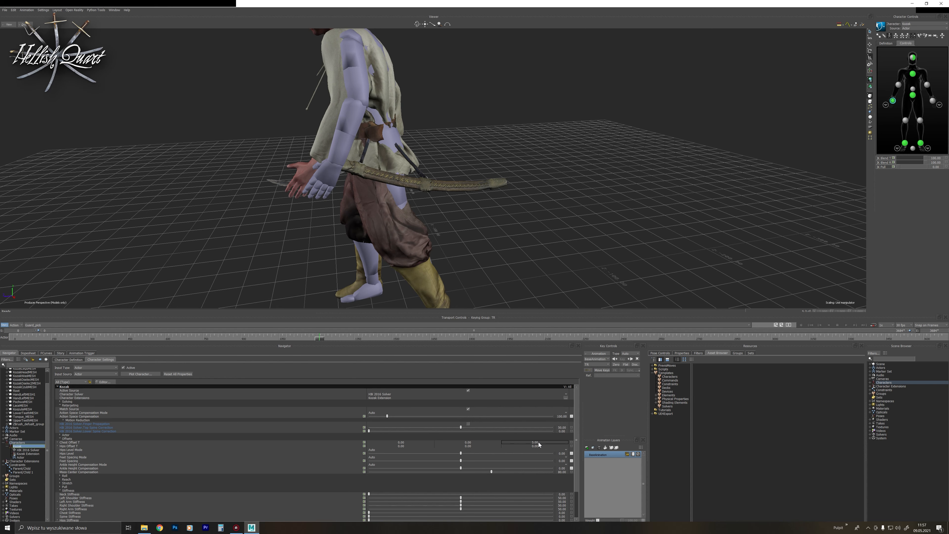
Set the Z value of the character's Hips Offset T to -4.
{"action": "left_click_drag", "start_coordinate": [529, 183], "coordinate": [531, 201], "text": "ctrl"}
{"action": "left_click", "coordinate": [540, 446]}
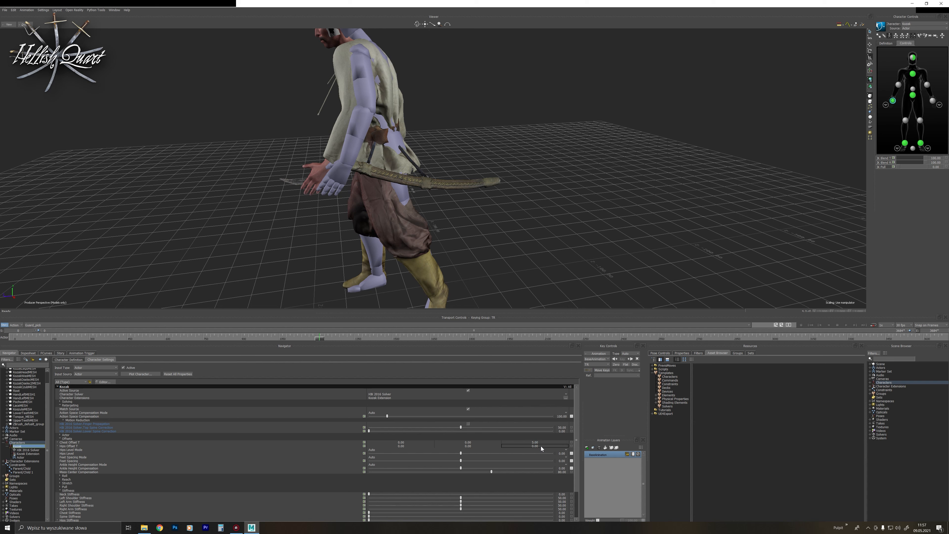
{"action": "left_click_drag", "start_coordinate": [541, 447], "coordinate": [541, 443]}
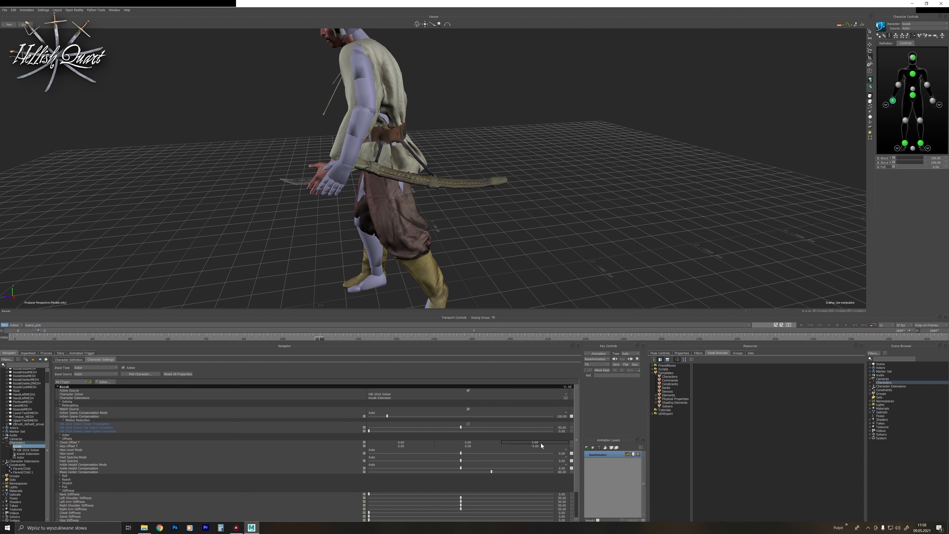
Play back the take in the model-only display to check the whole character's posture with the shifted hips.
{"action": "left_click_drag", "start_coordinate": [592, 172], "coordinate": [574, 207], "text": "ctrl"}
{"action": "key", "text": "ctrl+a"}
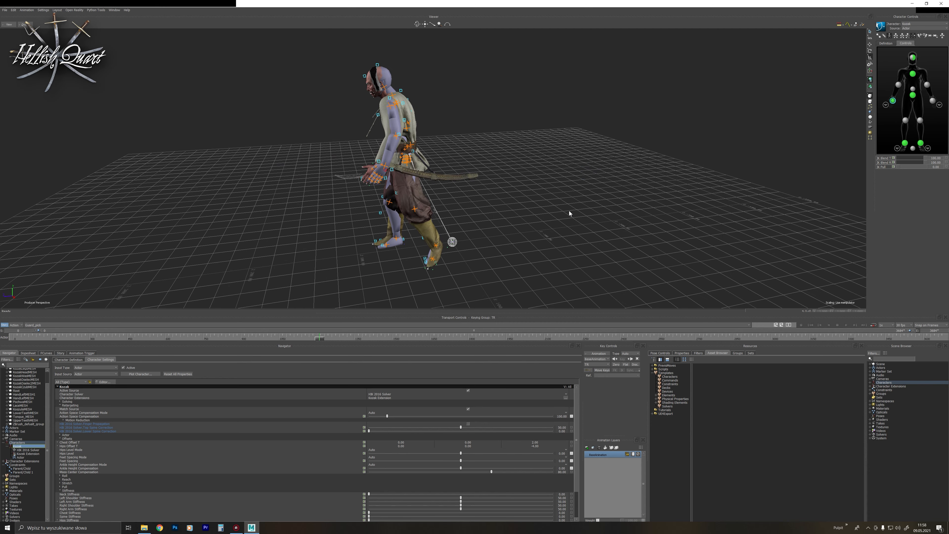
{"action": "key", "text": "ctrl+a"}
{"action": "key", "text": "ctrl+a"}
{"action": "left_click", "coordinate": [846, 325]}
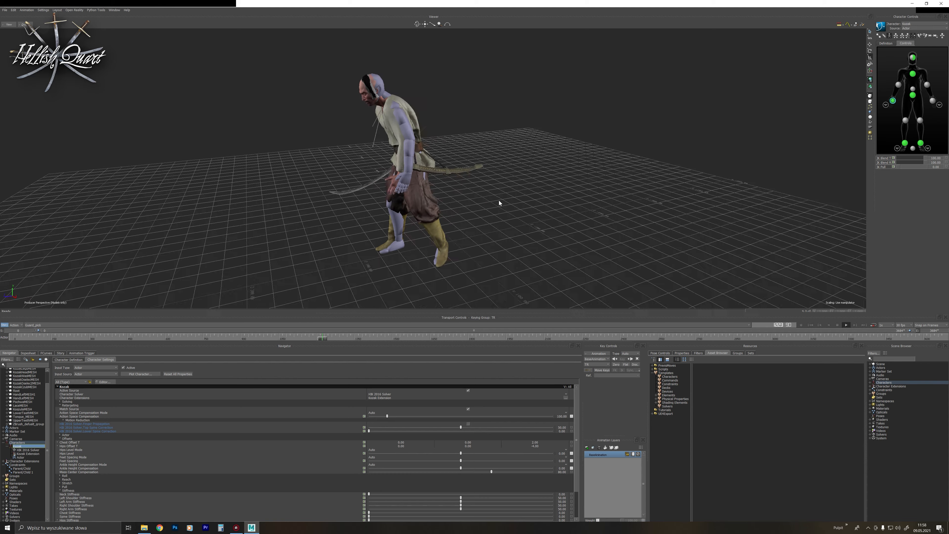
{"action": "left_click_drag", "start_coordinate": [496, 205], "coordinate": [488, 201], "text": "ctrl+shift"}
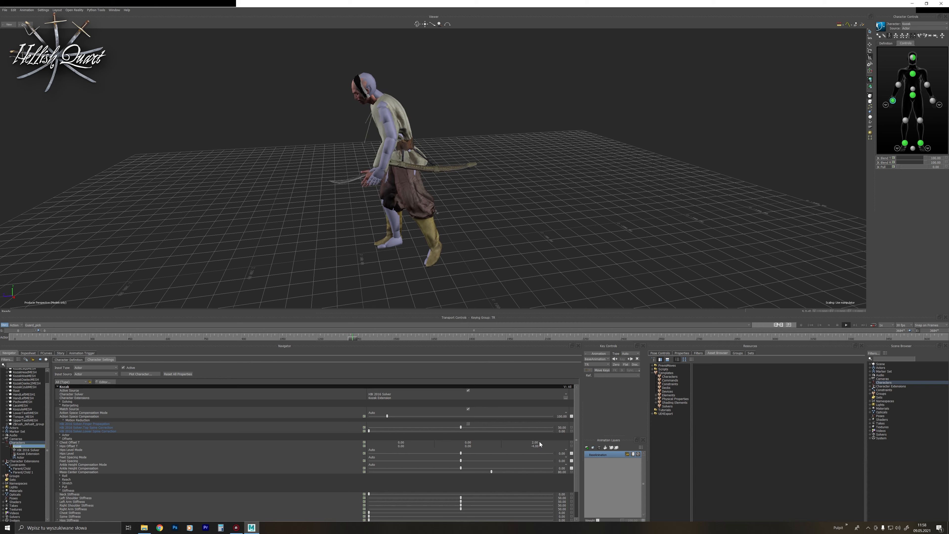
Try shifting the Z value of Chest Offset T during playback while viewing the character from several sides.
{"action": "left_click_drag", "start_coordinate": [540, 441], "coordinate": [539, 441]}
{"action": "left_click_drag", "start_coordinate": [668, 139], "coordinate": [602, 171], "text": "ctrl+shift"}
{"action": "left_click_drag", "start_coordinate": [544, 445], "coordinate": [544, 443]}
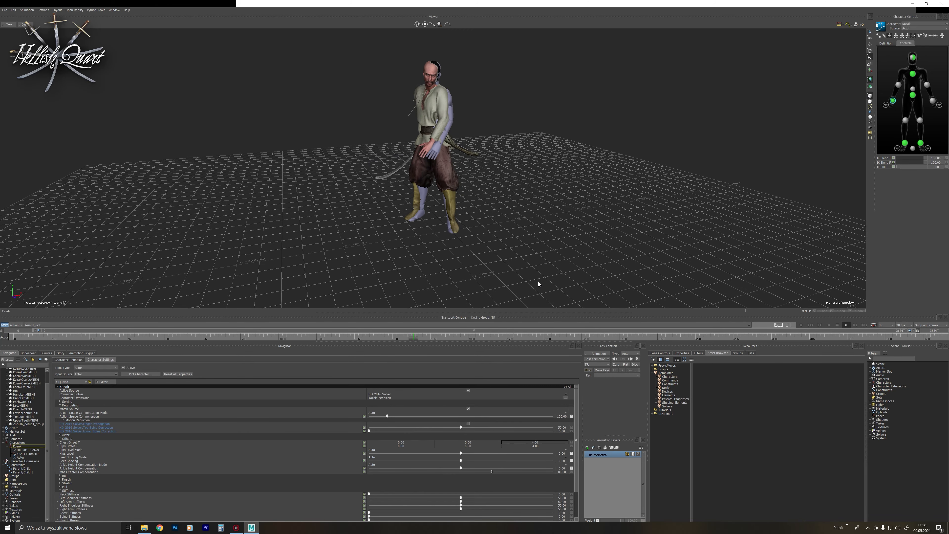
{"action": "left_click_drag", "start_coordinate": [545, 178], "coordinate": [578, 172], "text": "ctrl+shift"}
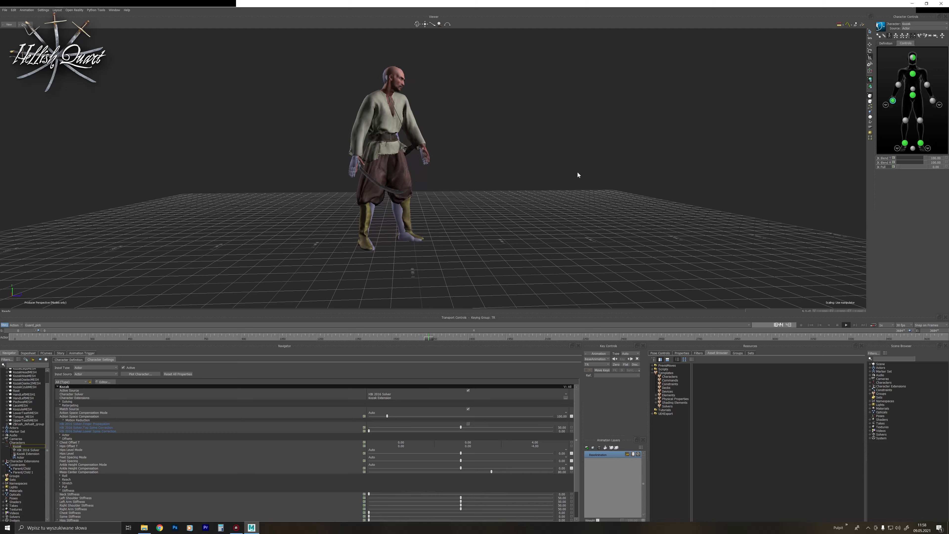
Readjust the Z value of Hips Offset T during playback and check the posture from the front.
{"action": "left_click", "coordinate": [541, 445]}
{"action": "left_click_drag", "start_coordinate": [540, 446], "coordinate": [541, 446]}
{"action": "left_click_drag", "start_coordinate": [546, 160], "coordinate": [563, 194], "text": "ctrl+shift"}
{"action": "key", "text": "ctrl+a"}
{"action": "key", "text": "ctrl+a"}
{"action": "key", "text": "ctrl+a"}
Set the Pull of both ankle effectors to 100 and check the feet during playback.
{"action": "left_click", "coordinate": [905, 143]}
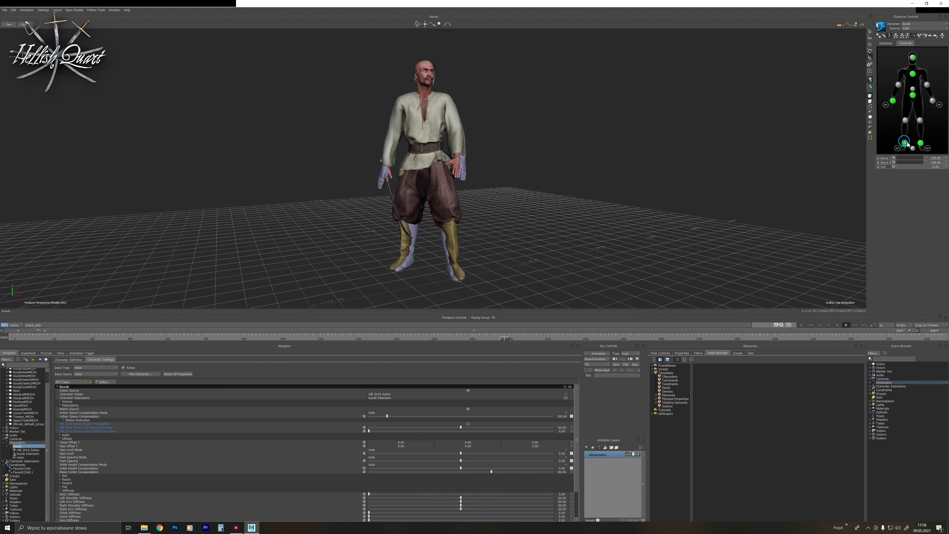
{"action": "left_click", "coordinate": [920, 142], "text": "shift"}
{"action": "left_click_drag", "start_coordinate": [922, 169], "coordinate": [942, 168]}
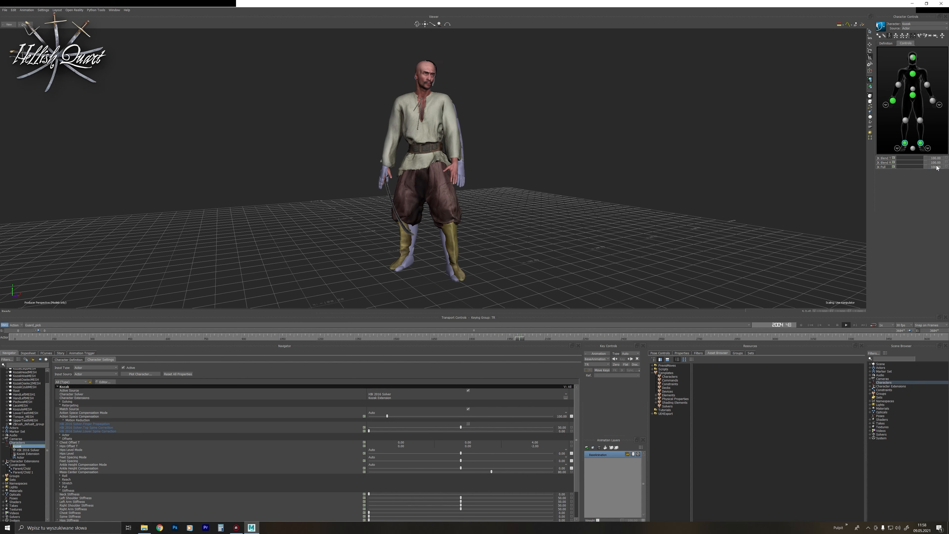
{"action": "left_click_drag", "start_coordinate": [677, 172], "coordinate": [633, 177], "text": "ctrl+shift"}
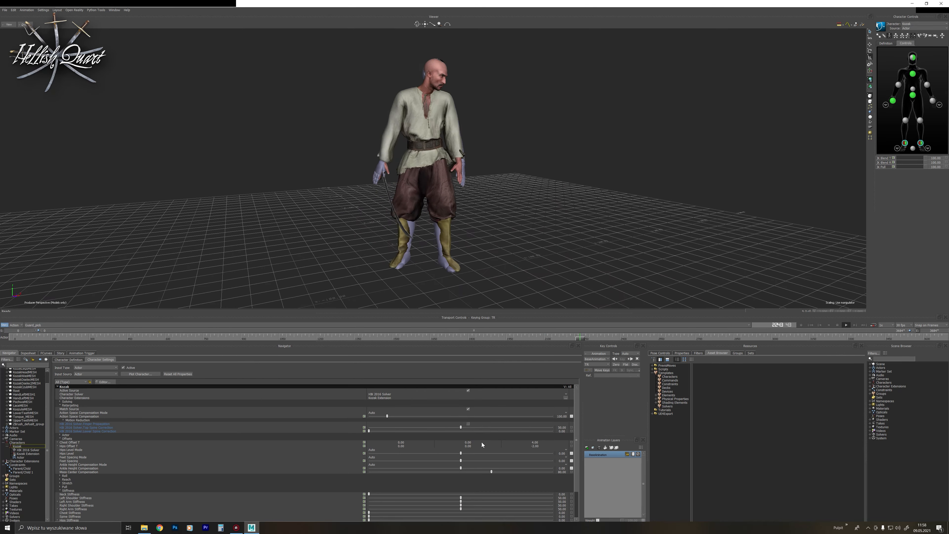
{"action": "left_click_drag", "start_coordinate": [576, 209], "coordinate": [613, 195], "text": "ctrl+shift"}
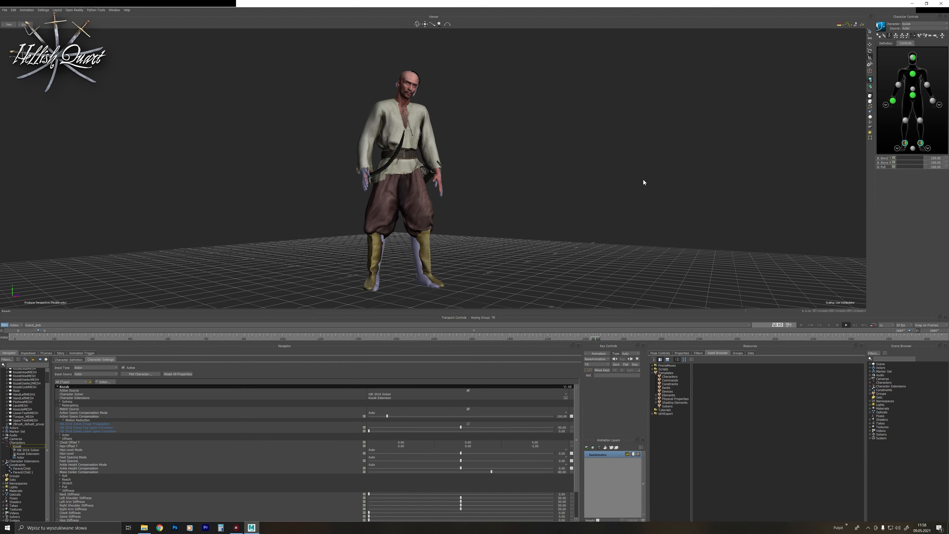
Try lowering the right wrist effector's Blend T to about a third and check the sword hand during playback.
{"action": "left_click", "coordinate": [893, 101]}
{"action": "left_click", "coordinate": [905, 159]}
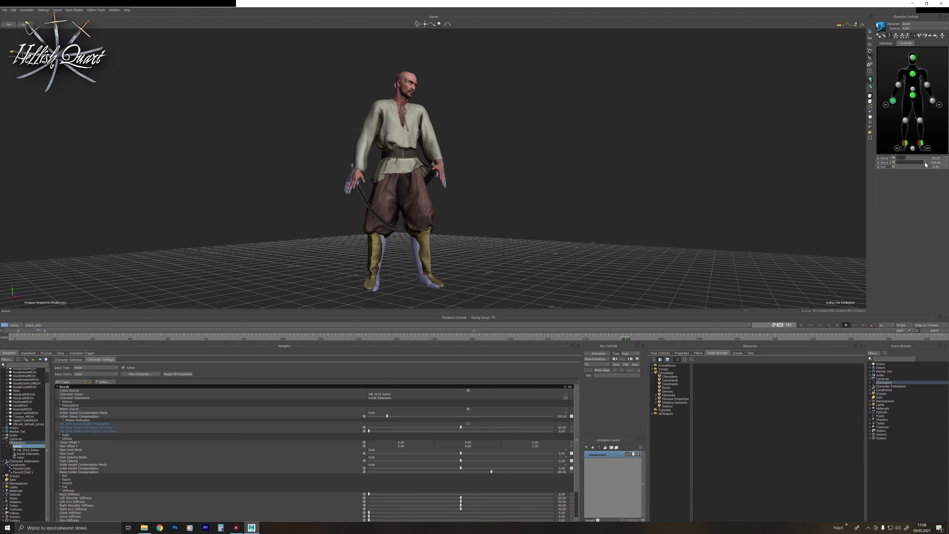
{"action": "left_click_drag", "start_coordinate": [572, 179], "coordinate": [553, 182], "text": "ctrl+shift"}
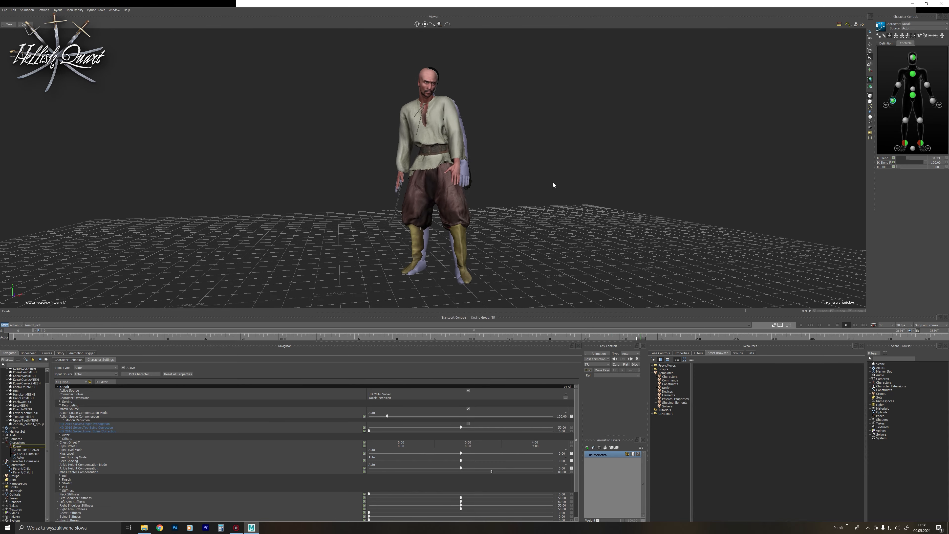
{"action": "mouse_move", "coordinate": [365, 240]}
{"action": "left_mouse_down", "text": "ctrl+shift"}
{"action": "mouse_move", "coordinate": [411, 228]}
{"action": "mouse_move", "coordinate": [380, 243]}
{"action": "left_mouse_up", "text": "ctrl+shift"}
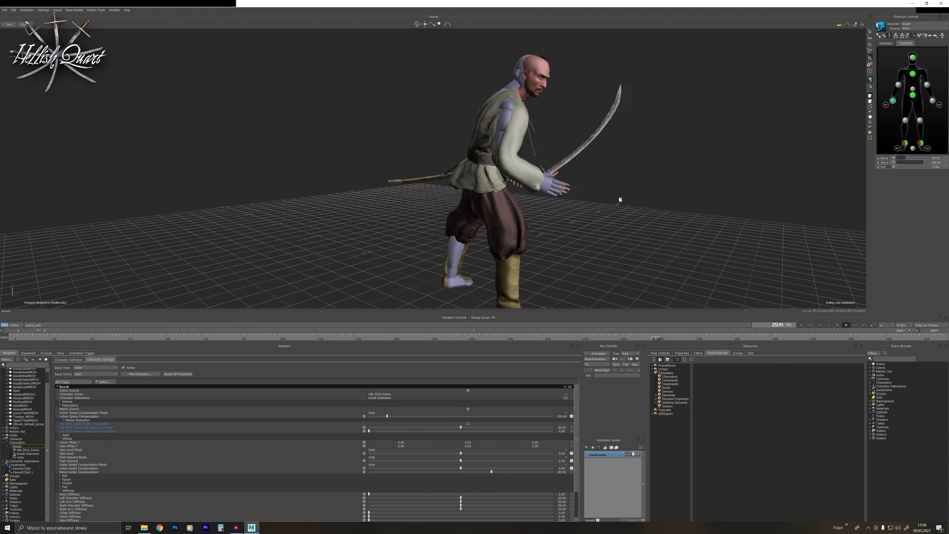
{"action": "left_click_drag", "start_coordinate": [619, 197], "coordinate": [560, 175], "text": "shift"}
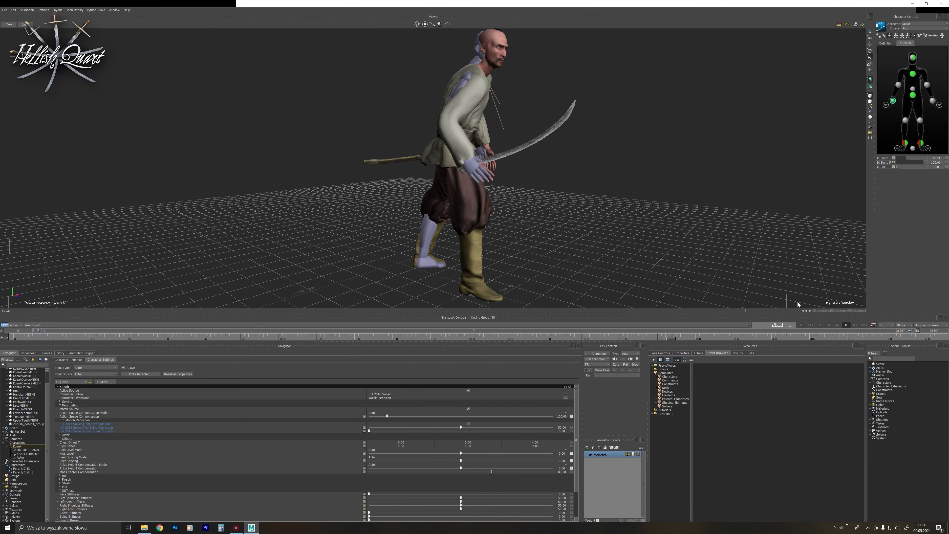
Stop playback, set the right wrist effector's Blend T to 100 and play the take again.
{"action": "left_click", "coordinate": [837, 324]}
{"action": "left_click_drag", "start_coordinate": [595, 215], "coordinate": [522, 213], "text": "ctrl+shift"}
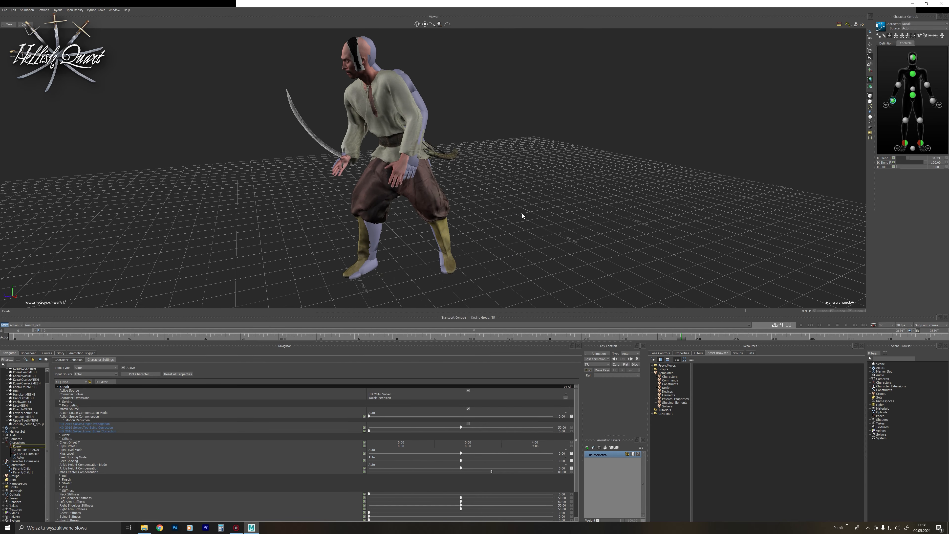
{"action": "left_click_drag", "start_coordinate": [909, 159], "coordinate": [927, 160]}
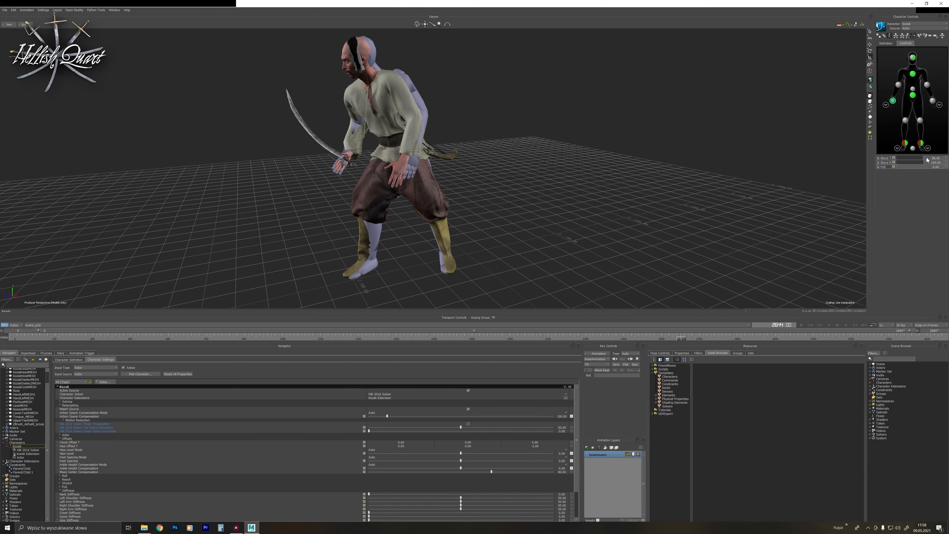
{"action": "left_click", "coordinate": [846, 325]}
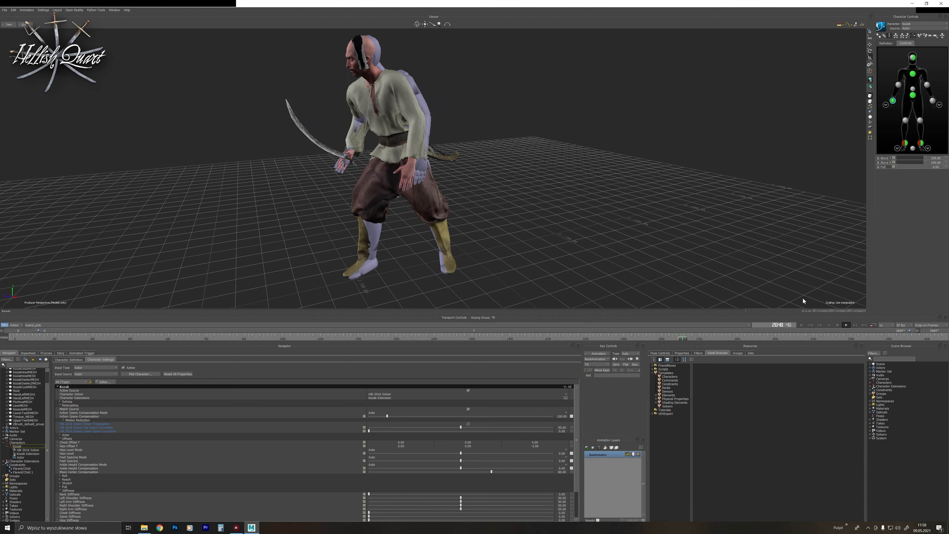
{"action": "left_click_drag", "start_coordinate": [735, 273], "coordinate": [667, 264], "text": "ctrl+shift"}
Raise the left wrist effector's Blend T to about a third and its Blend R to 100.
{"action": "left_click", "coordinate": [934, 101]}
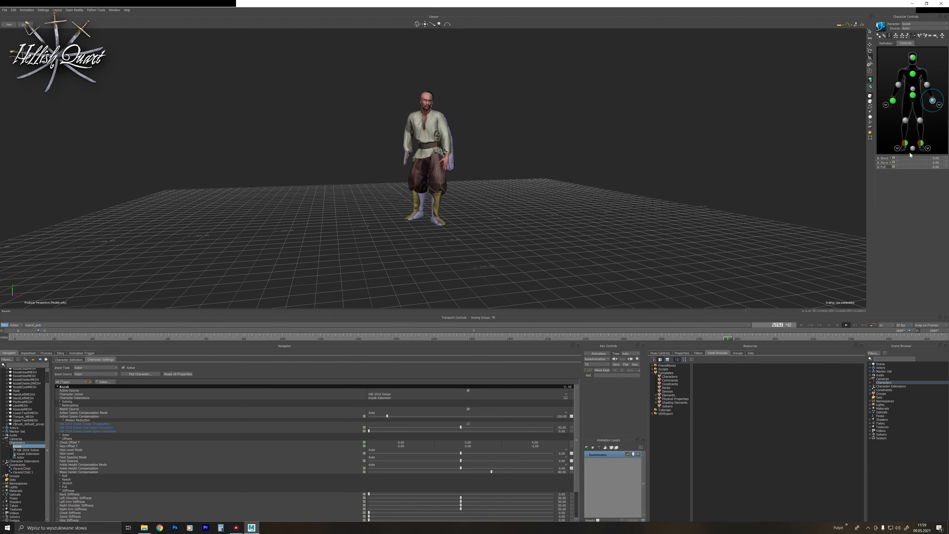
{"action": "left_click_drag", "start_coordinate": [910, 162], "coordinate": [925, 162]}
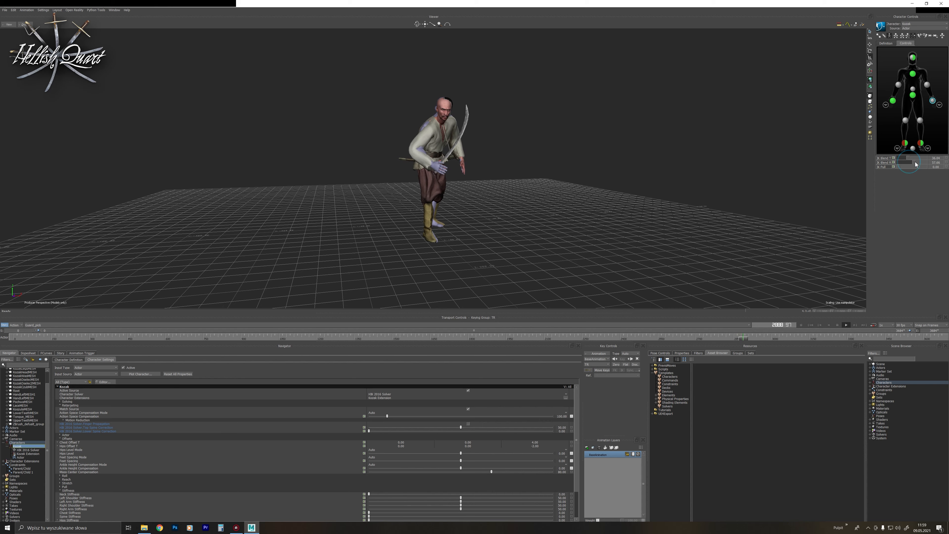
{"action": "left_click_drag", "start_coordinate": [592, 228], "coordinate": [587, 227], "text": "ctrl+shift"}
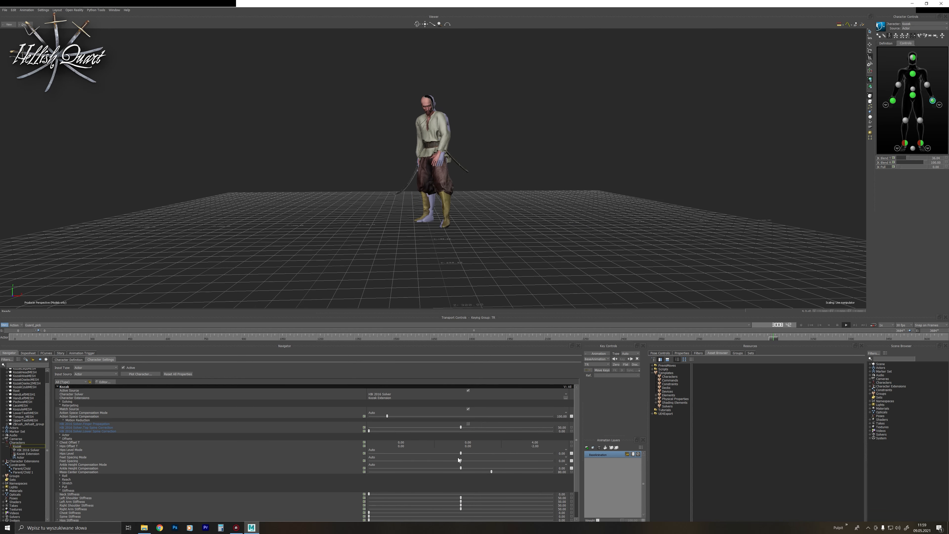
Raise the character's HIK 2016 Solver Collar Stiffness Z slightly and check the shoulders during playback.
{"action": "scroll", "coordinate": [459, 460], "scroll_direction": "down", "scroll_amount": 3}
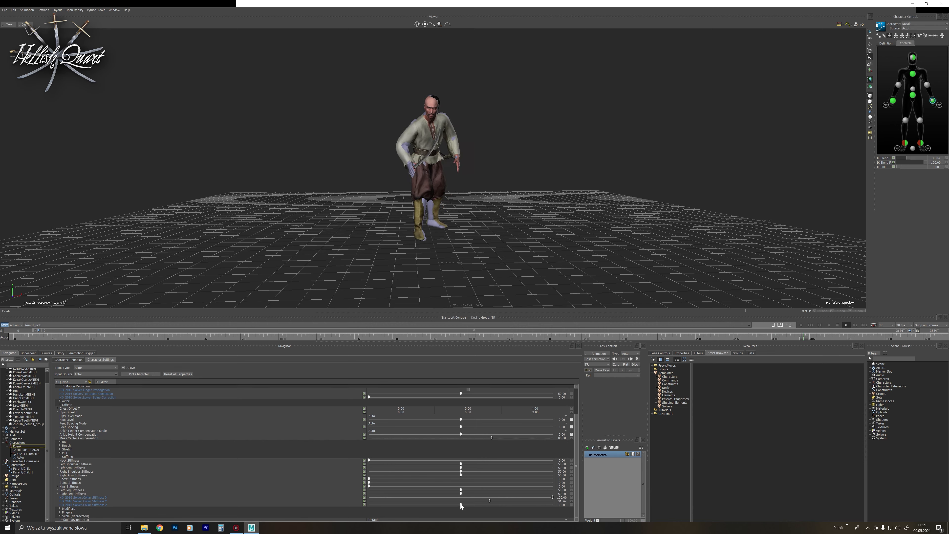
{"action": "left_click_drag", "start_coordinate": [461, 505], "coordinate": [497, 502]}
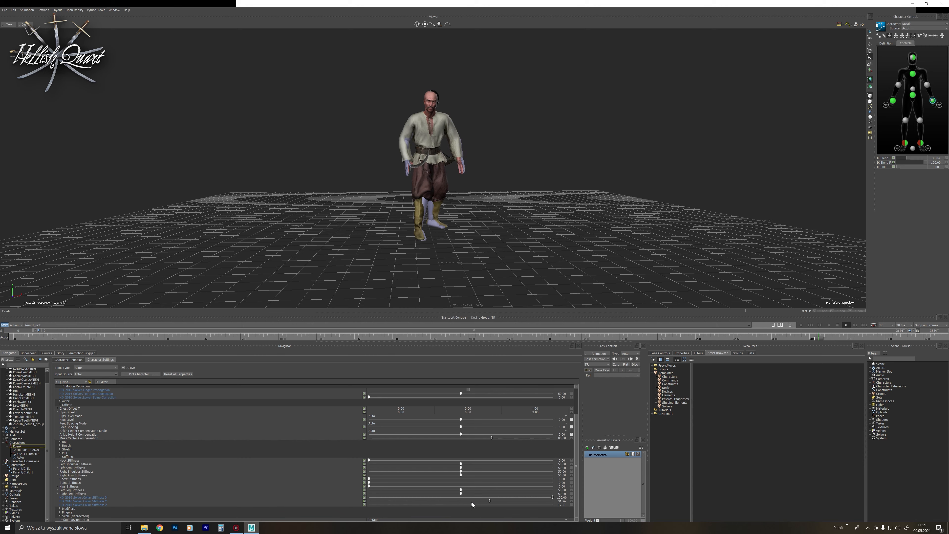
{"action": "left_click_drag", "start_coordinate": [609, 129], "coordinate": [555, 186], "text": "ctrl"}
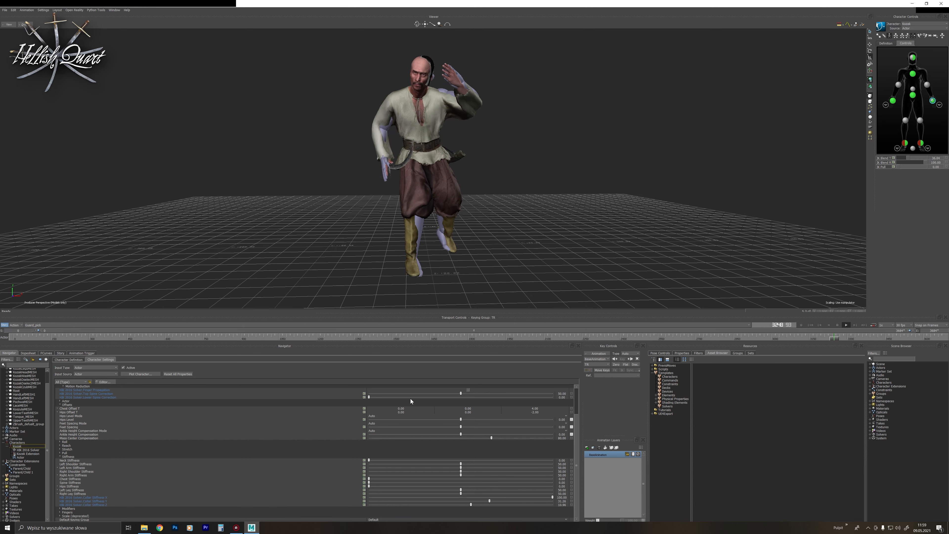
Expand the character's Solving settings and try raising Realistic Shoulder Solving.
{"action": "scroll", "coordinate": [434, 435], "scroll_direction": "up", "scroll_amount": 3}
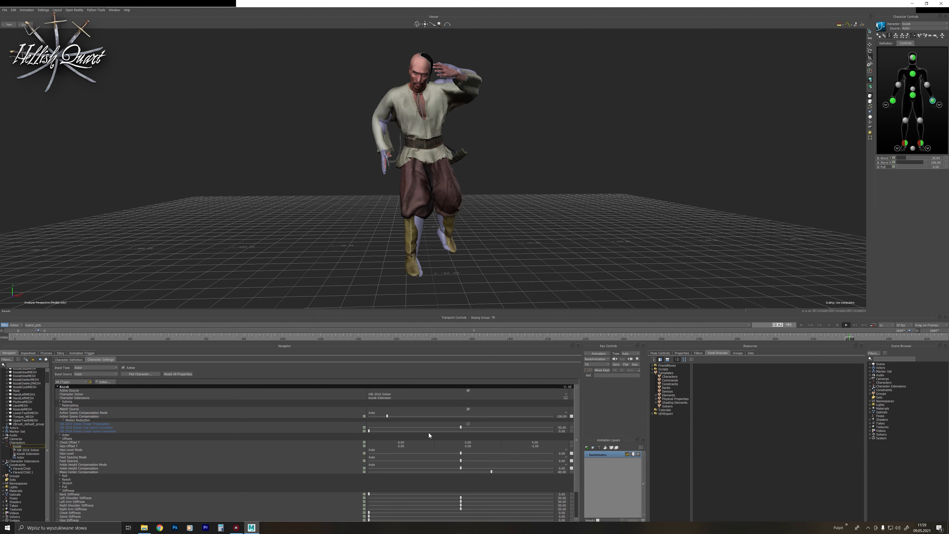
{"action": "left_click", "coordinate": [60, 402]}
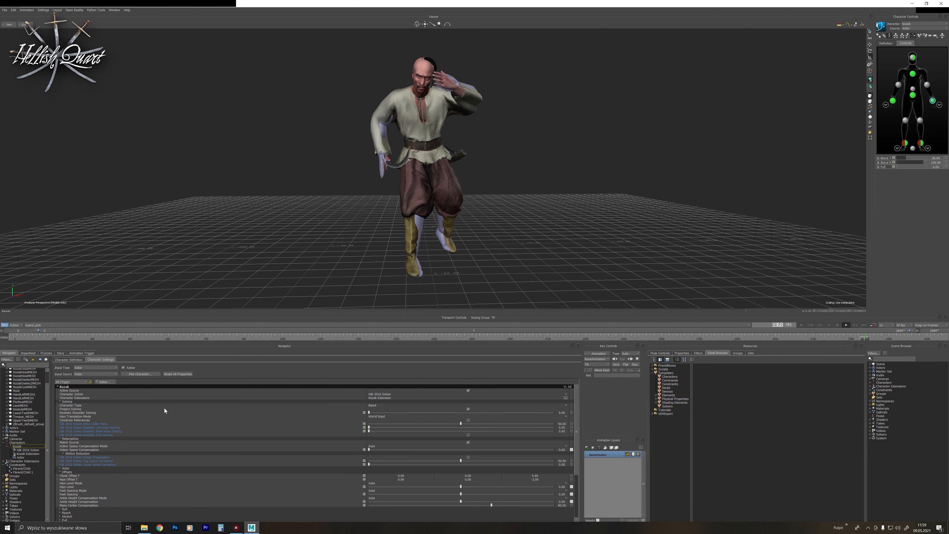
{"action": "left_click_drag", "start_coordinate": [367, 413], "coordinate": [407, 411]}
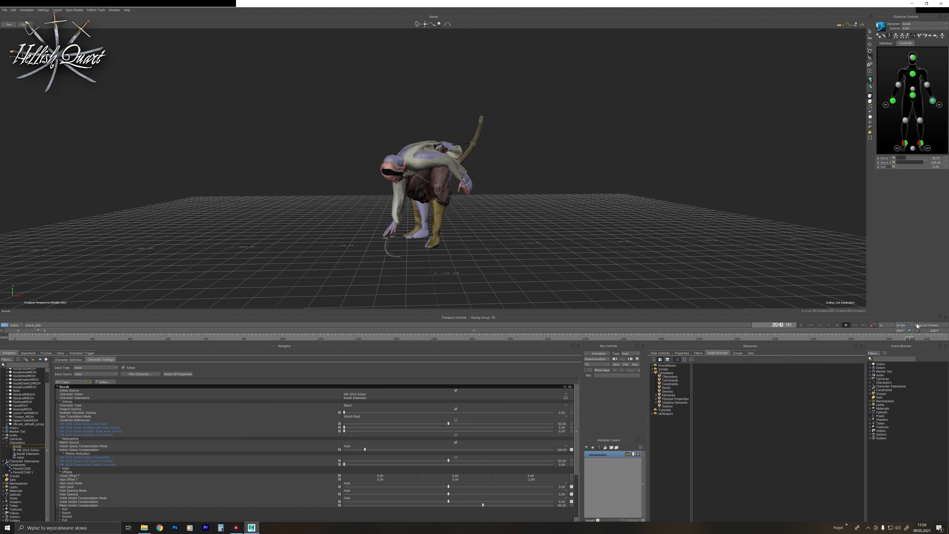
Scrub and play through the take from different angles to examine the character's shoulders, arms and sword handling.
{"action": "left_click_drag", "start_coordinate": [915, 337], "coordinate": [357, 342]}
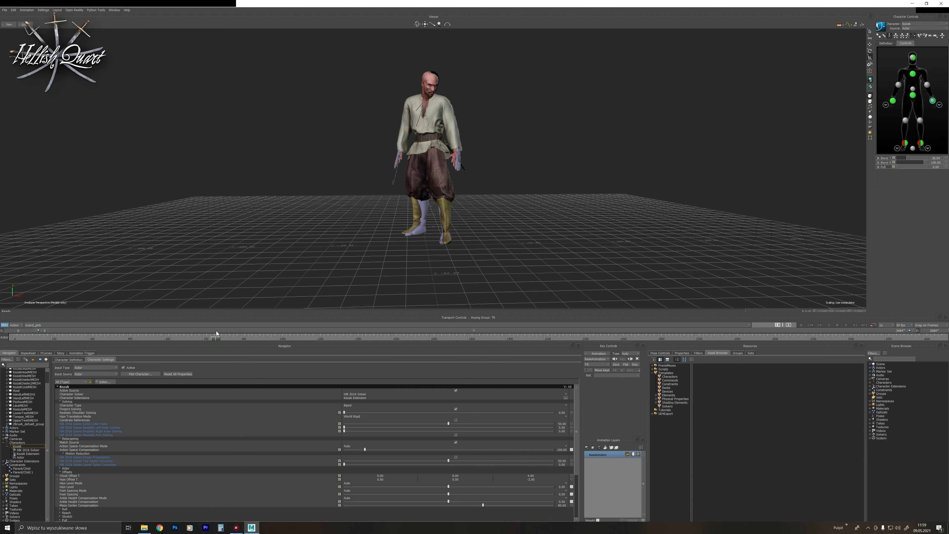
{"action": "left_click_drag", "start_coordinate": [217, 333], "coordinate": [433, 334]}
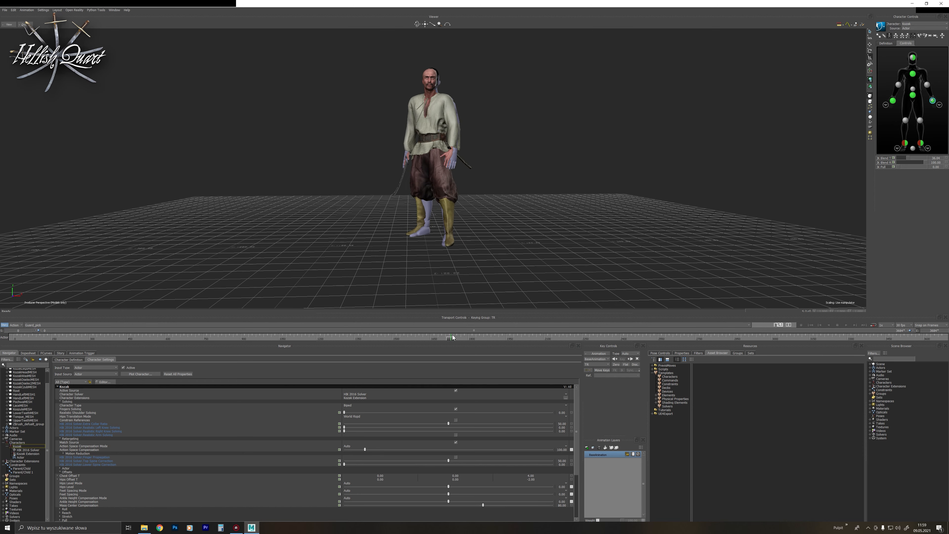
{"action": "left_click_drag", "start_coordinate": [539, 338], "coordinate": [567, 339]}
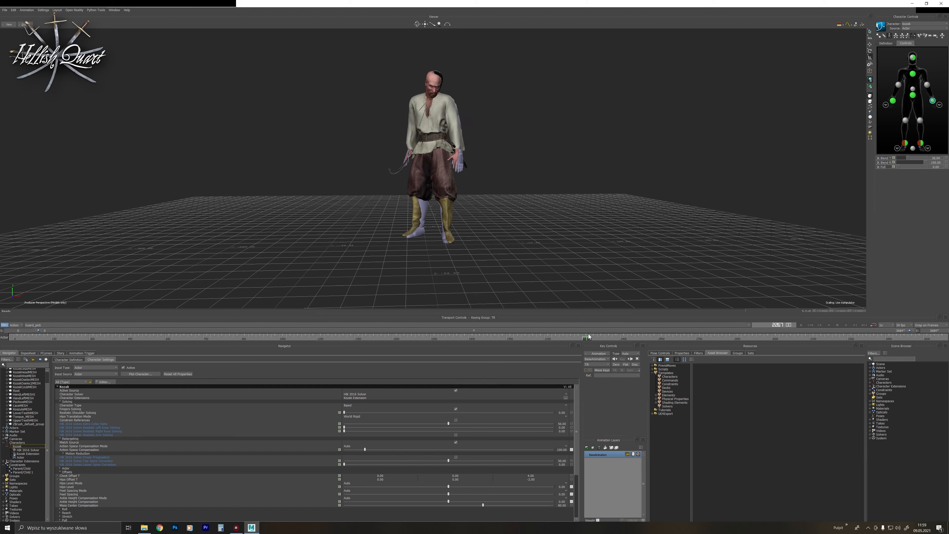
{"action": "left_click_drag", "start_coordinate": [619, 328], "coordinate": [616, 329]}
{"action": "scroll", "coordinate": [457, 510], "scroll_direction": "down", "scroll_amount": 6}
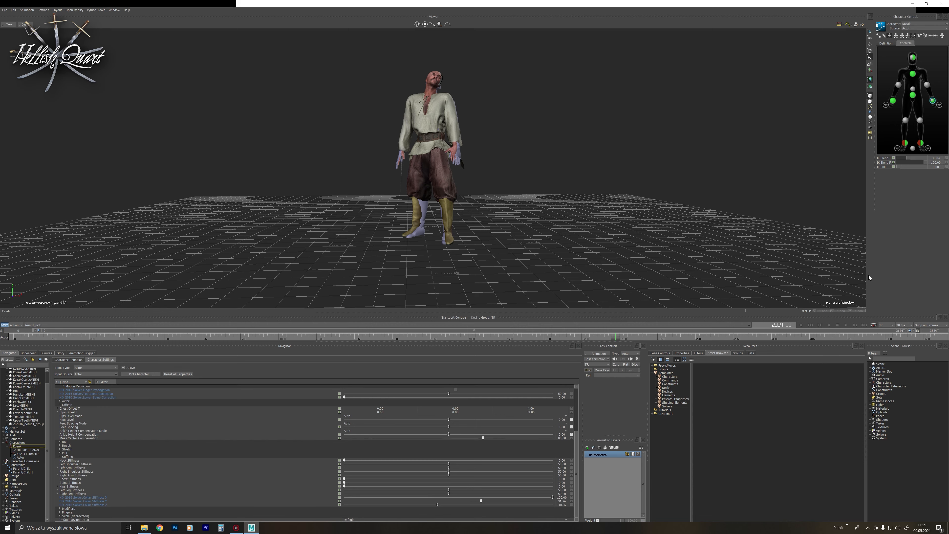
{"action": "mouse_move", "coordinate": [616, 340]}
{"action": "left_mouse_down"}
{"action": "mouse_move", "coordinate": [750, 327]}
{"action": "mouse_move", "coordinate": [735, 326]}
{"action": "left_mouse_up"}
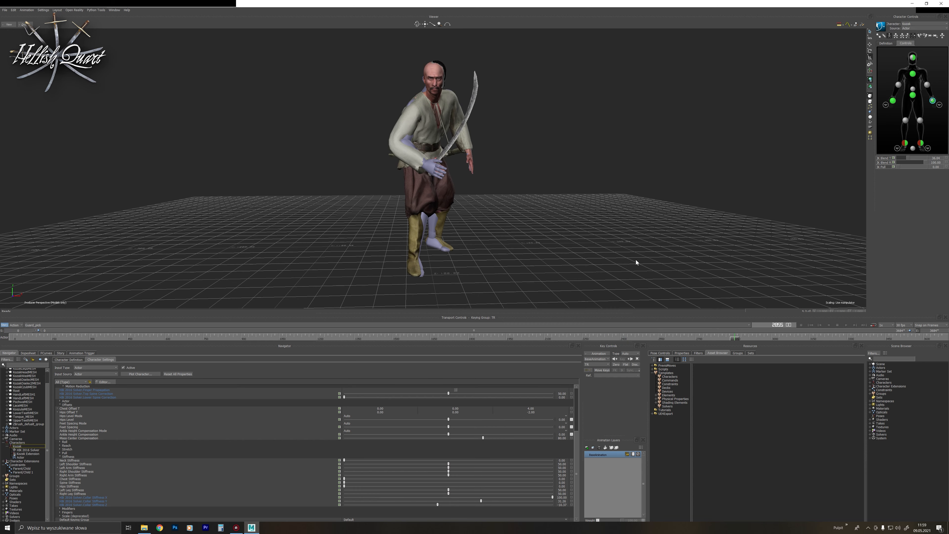
{"action": "left_click_drag", "start_coordinate": [636, 260], "coordinate": [568, 223]}
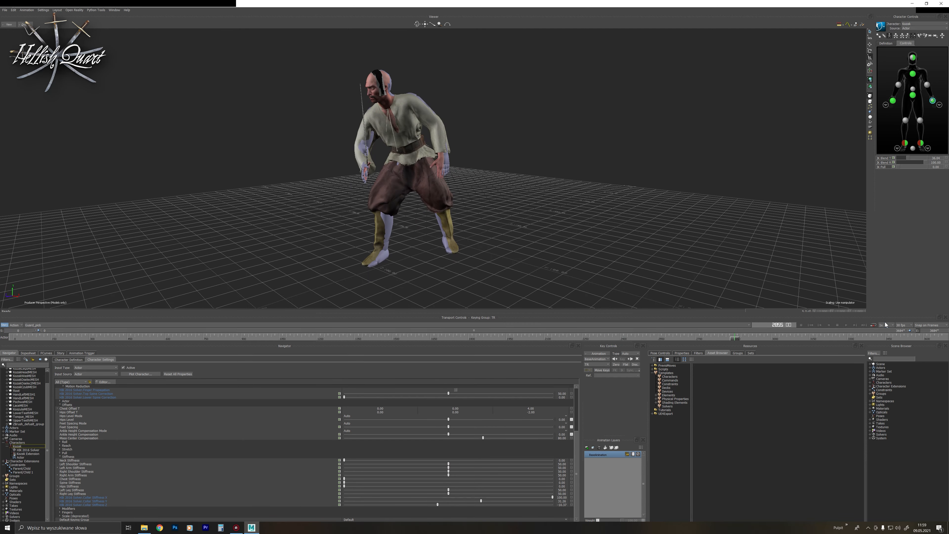
{"action": "left_click", "coordinate": [847, 324]}
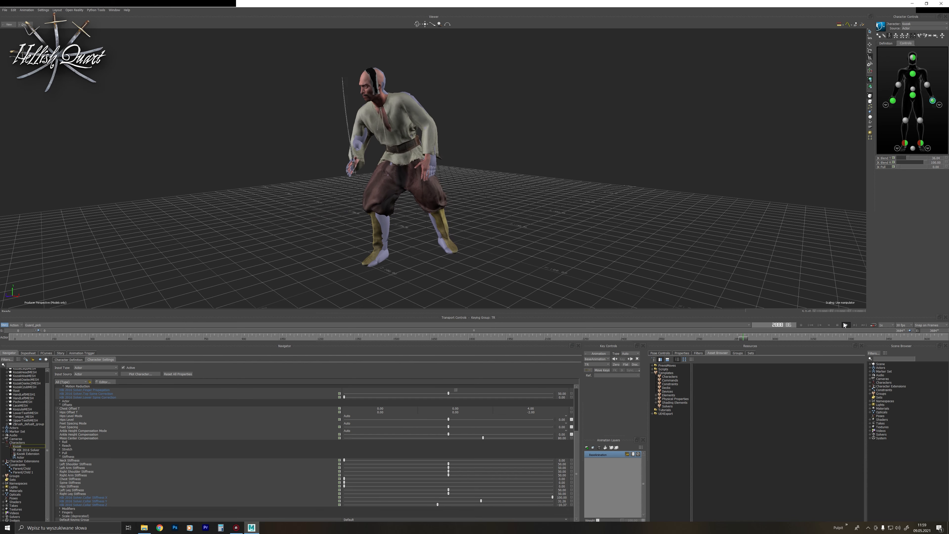
{"action": "left_click", "coordinate": [837, 324]}
{"action": "left_click", "coordinate": [810, 325]}
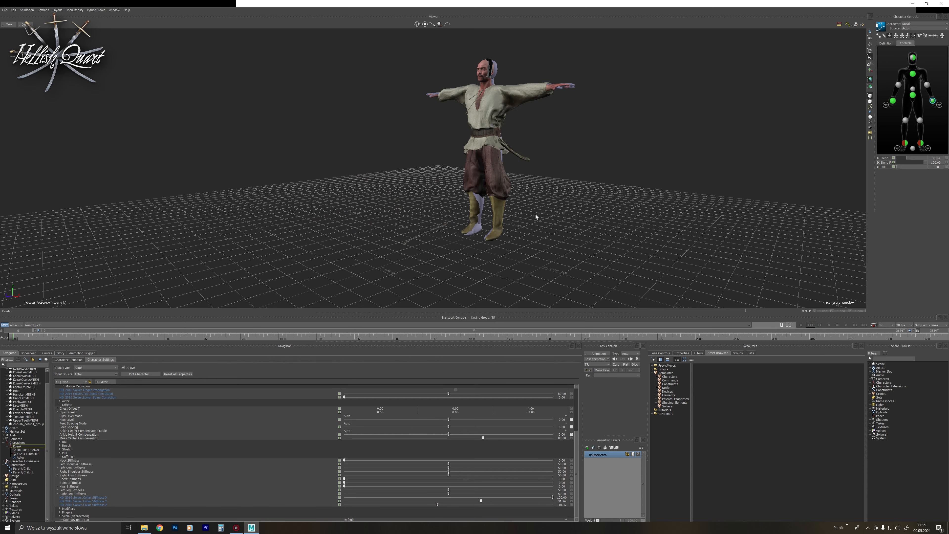
Move to an early standing pose in the take and raise the chest effector's Pull.
{"action": "left_click_drag", "start_coordinate": [516, 190], "coordinate": [519, 190], "text": "ctrl+shift"}
{"action": "left_click_drag", "start_coordinate": [16, 340], "coordinate": [223, 310]}
{"action": "key", "text": "ctrl+a"}
{"action": "left_click_drag", "start_coordinate": [448, 264], "coordinate": [515, 250], "text": "ctrl+shift"}
{"action": "key", "text": "ctrl+a"}
{"action": "key", "text": "ctrl+a"}
{"action": "key", "text": "a"}
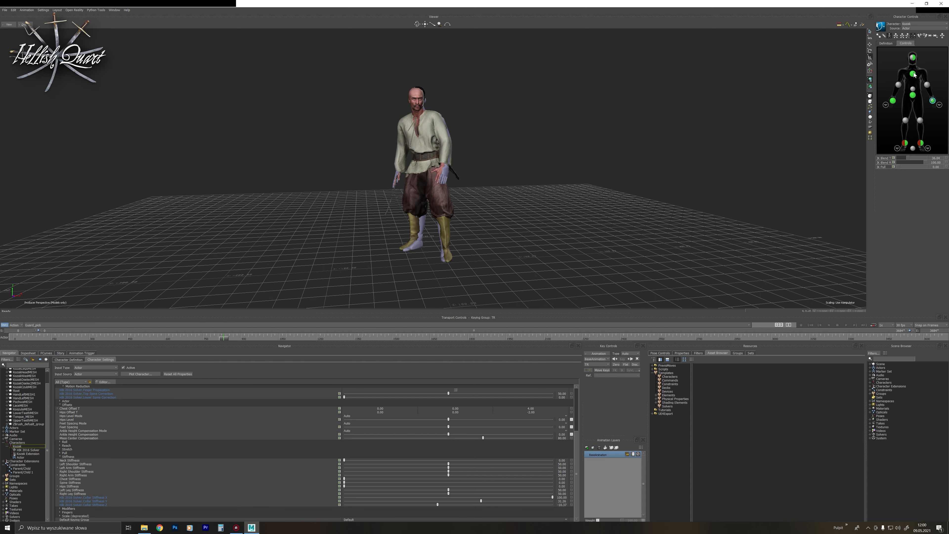
{"action": "left_click", "coordinate": [913, 74]}
{"action": "mouse_move", "coordinate": [900, 166]}
{"action": "left_mouse_down"}
{"action": "mouse_move", "coordinate": [926, 164]}
{"action": "mouse_move", "coordinate": [913, 166]}
{"action": "left_mouse_up"}
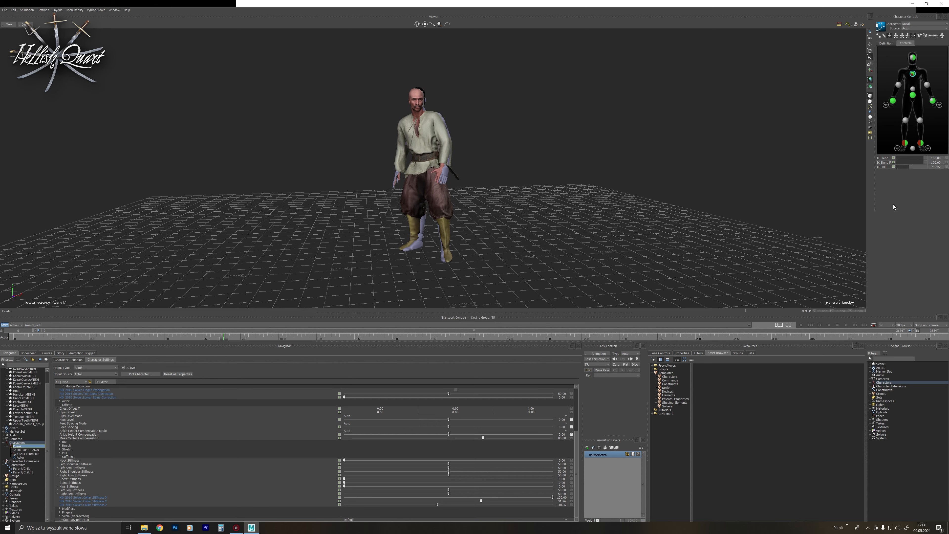
Play the take from the standing pose to check how the torso follows the actor.
{"action": "left_click", "coordinate": [846, 325]}
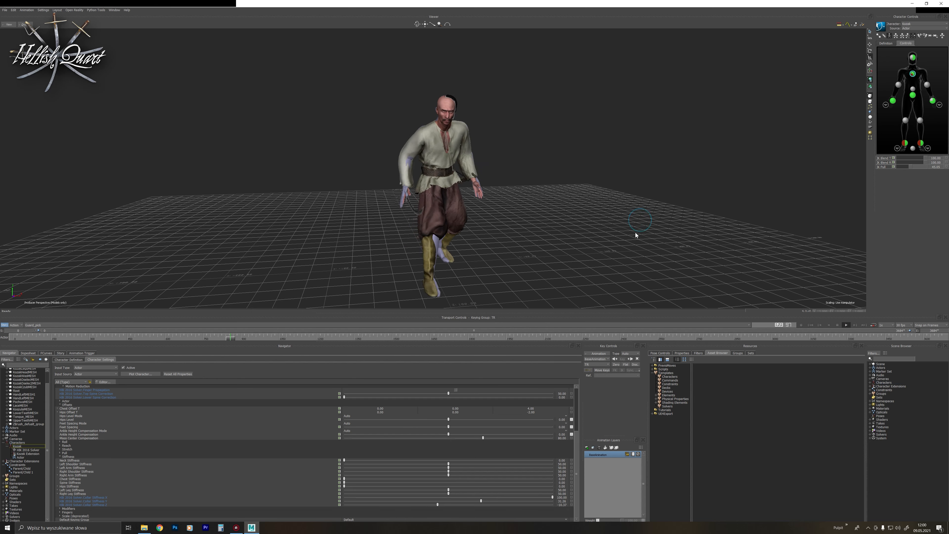
{"action": "key", "text": "a"}
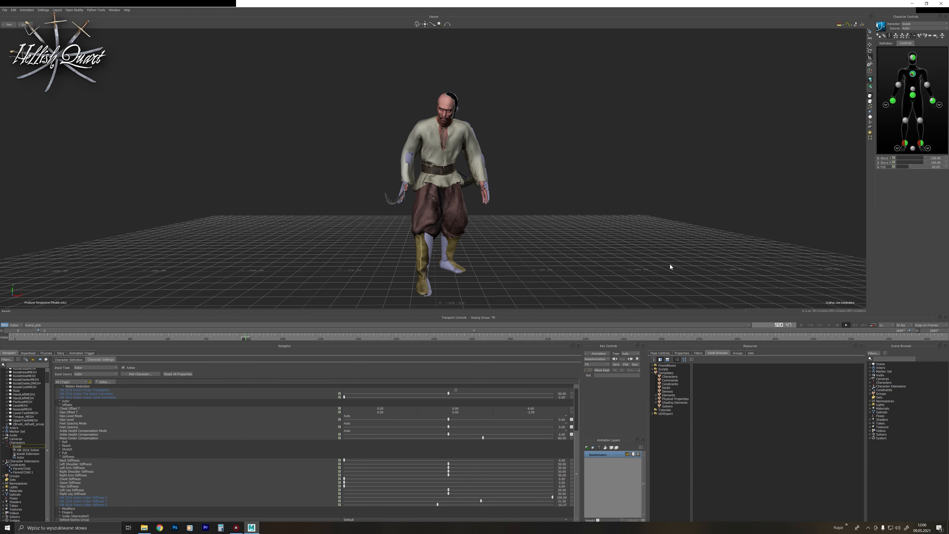
{"action": "left_click", "coordinate": [837, 324]}
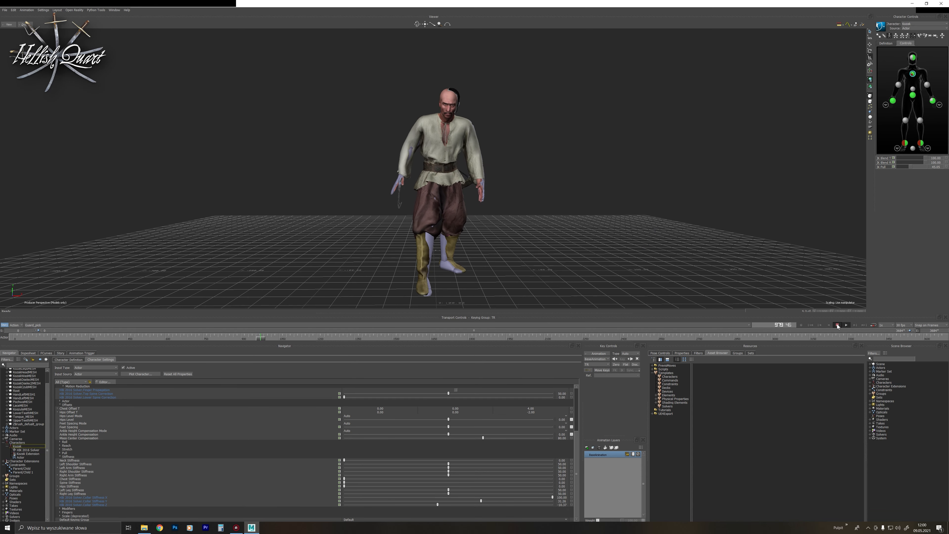
{"action": "left_click_drag", "start_coordinate": [591, 172], "coordinate": [611, 186]}
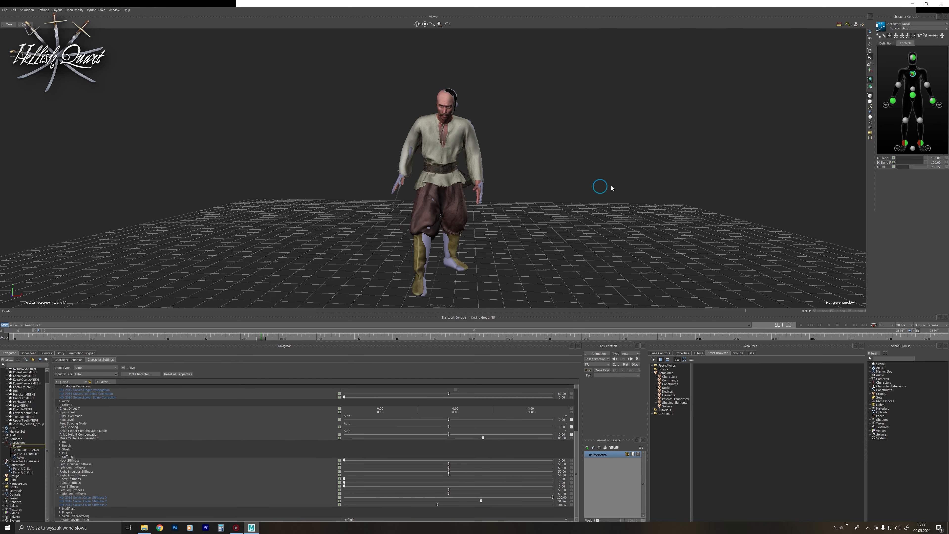
Bake the character's animation to its skeleton, keeping the offered plot options.
{"action": "left_click", "coordinate": [881, 26]}
{"action": "mouse_move", "coordinate": [891, 56]}
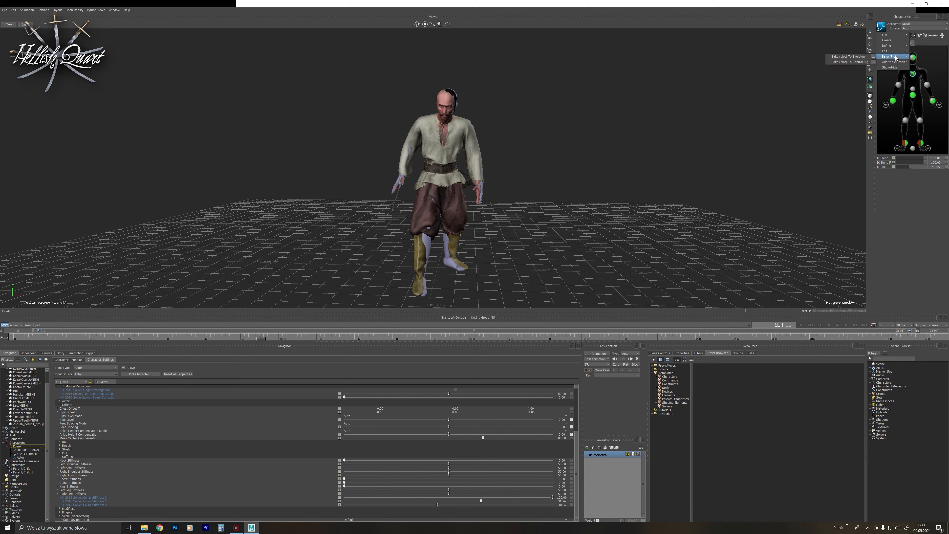
{"action": "left_click", "coordinate": [872, 56]}
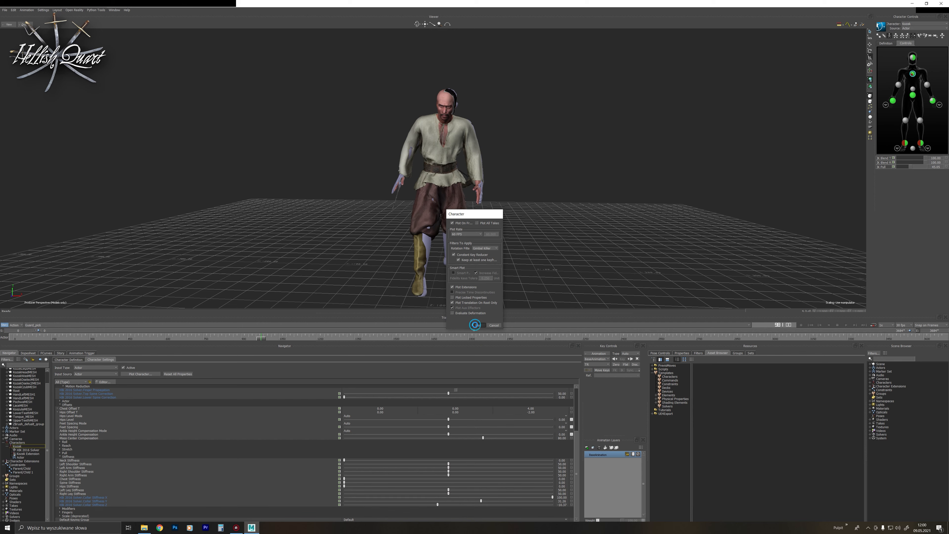
{"action": "left_click", "coordinate": [475, 325]}
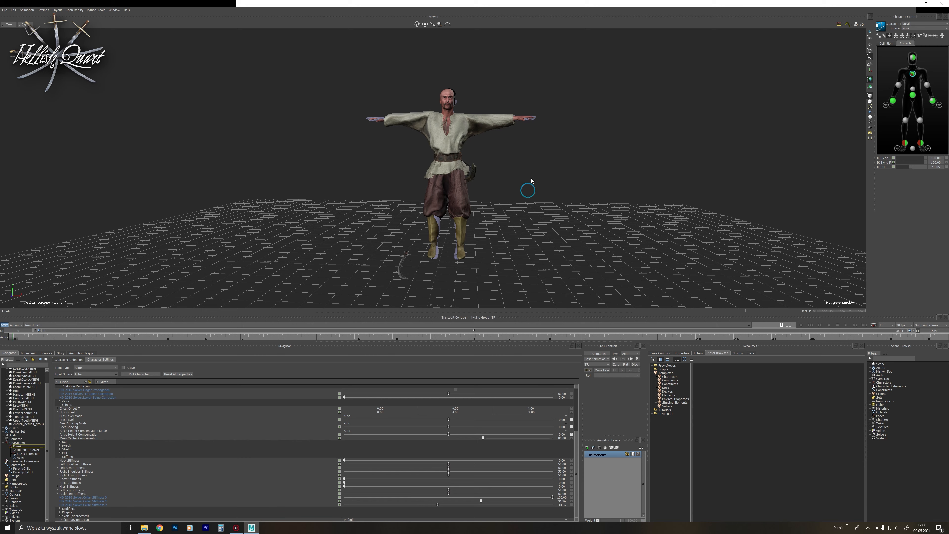
{"action": "scroll", "coordinate": [555, 214], "scroll_direction": "up", "scroll_amount": 2}
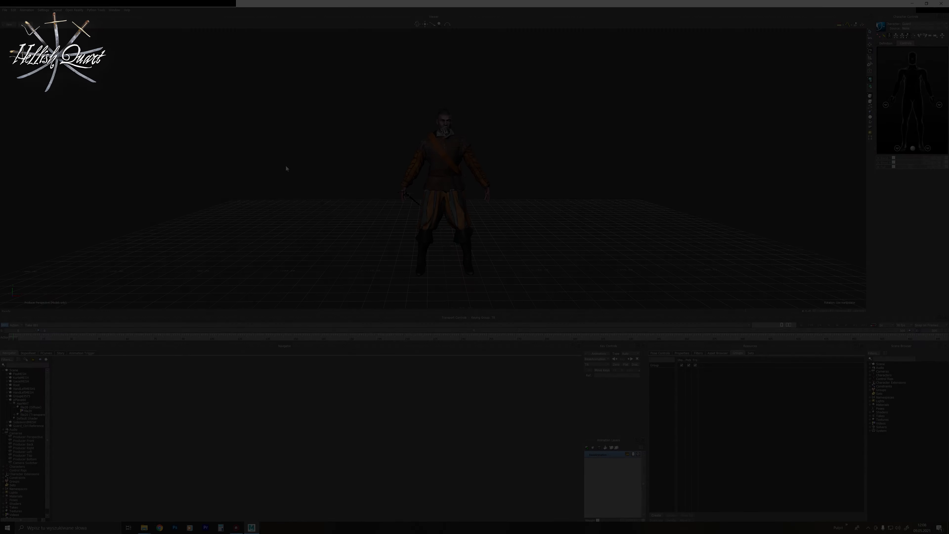
Import the motion file All.fbx with its listed takes onto the guard character, continuing despite unmatched models.
{"action": "scroll", "coordinate": [335, 201], "scroll_direction": "up", "scroll_amount": 2}
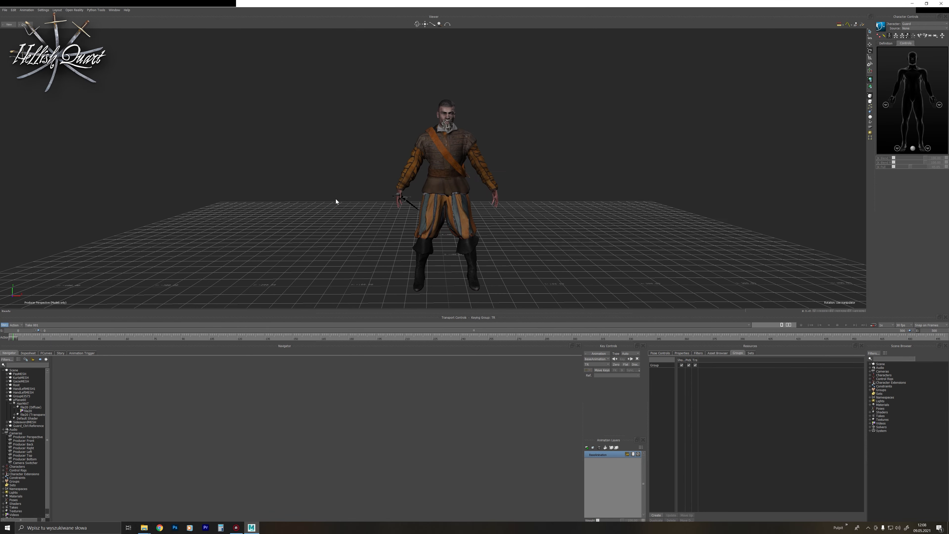
{"action": "mouse_move", "coordinate": [340, 197]}
{"action": "left_mouse_down", "text": "shift"}
{"action": "mouse_move", "coordinate": [380, 201]}
{"action": "mouse_move", "coordinate": [329, 204]}
{"action": "left_mouse_up", "text": "shift"}
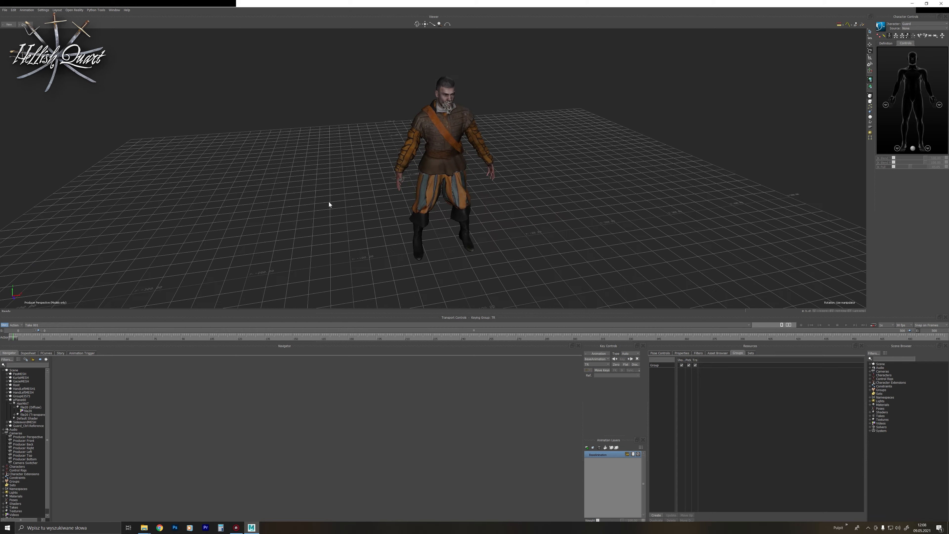
{"action": "left_click_drag", "start_coordinate": [242, 157], "coordinate": [252, 113], "text": "ctrl+shift"}
{"action": "scroll", "coordinate": [245, 153], "scroll_direction": "up", "scroll_amount": 2}
{"action": "left_click", "coordinate": [5, 11]}
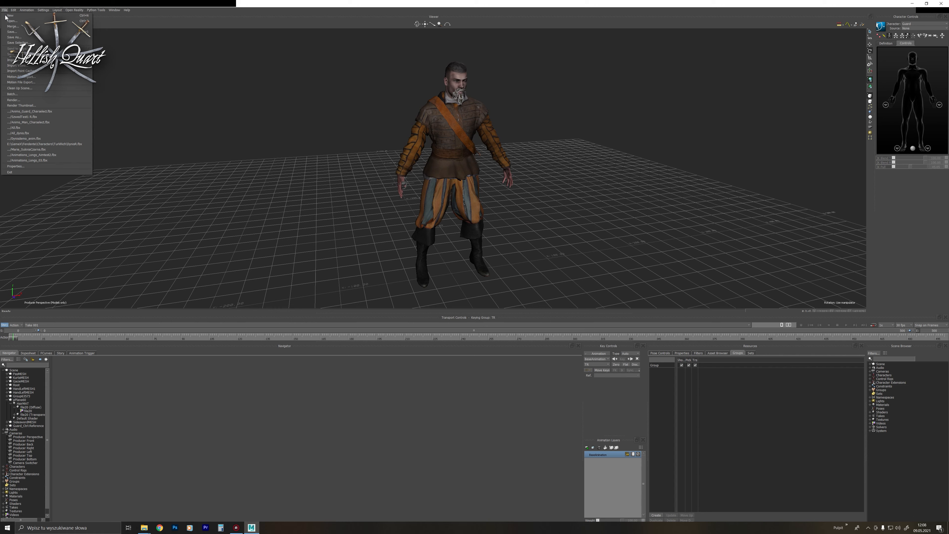
{"action": "left_click", "coordinate": [19, 76]}
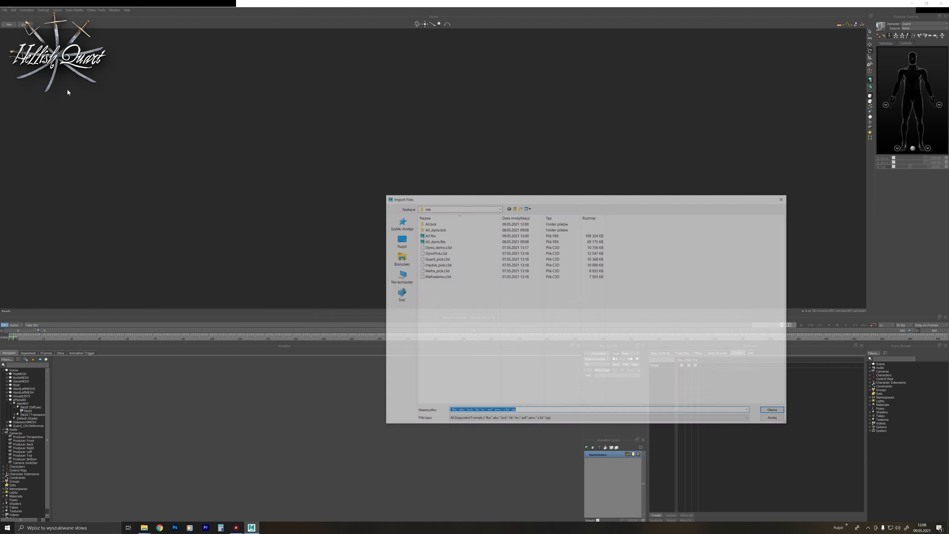
{"action": "double_click", "coordinate": [430, 236]}
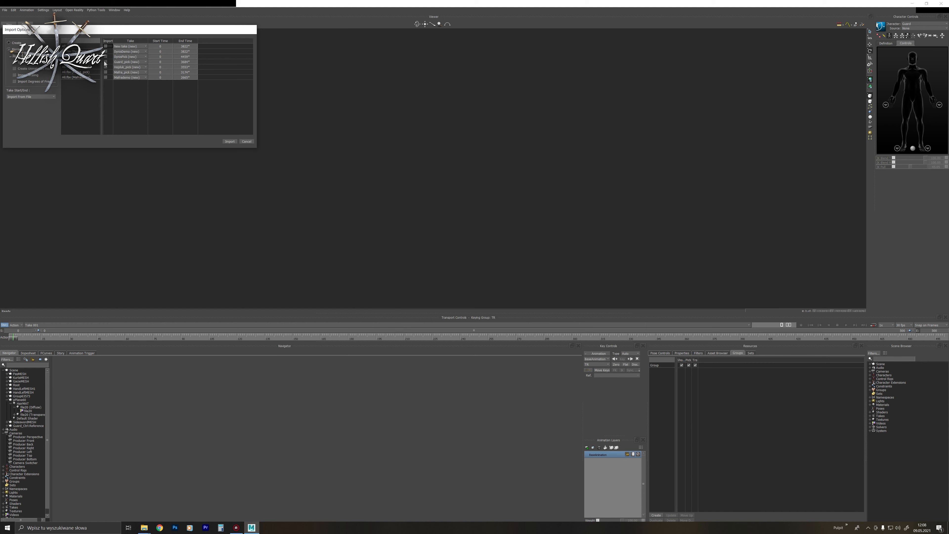
{"action": "left_click", "coordinate": [229, 141]}
{"action": "left_click", "coordinate": [441, 287]}
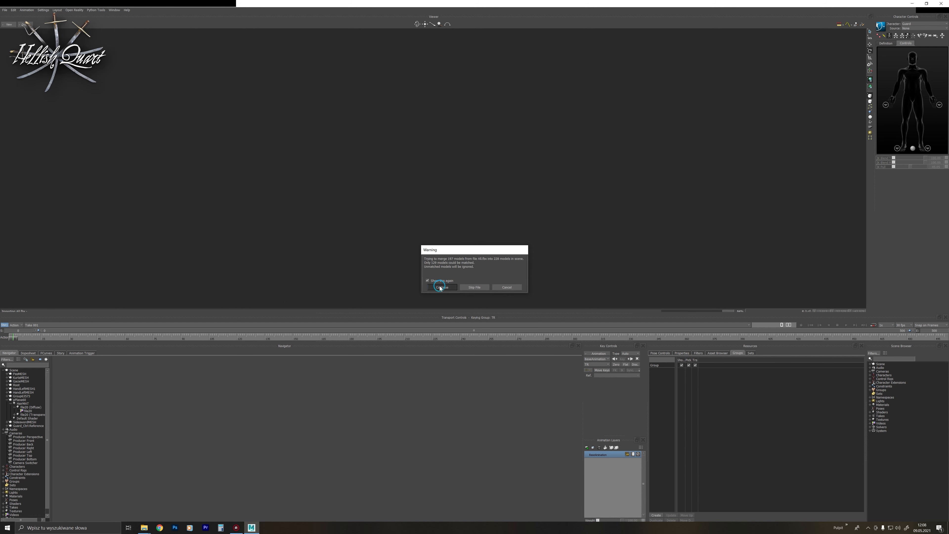
{"action": "left_click", "coordinate": [549, 209]}
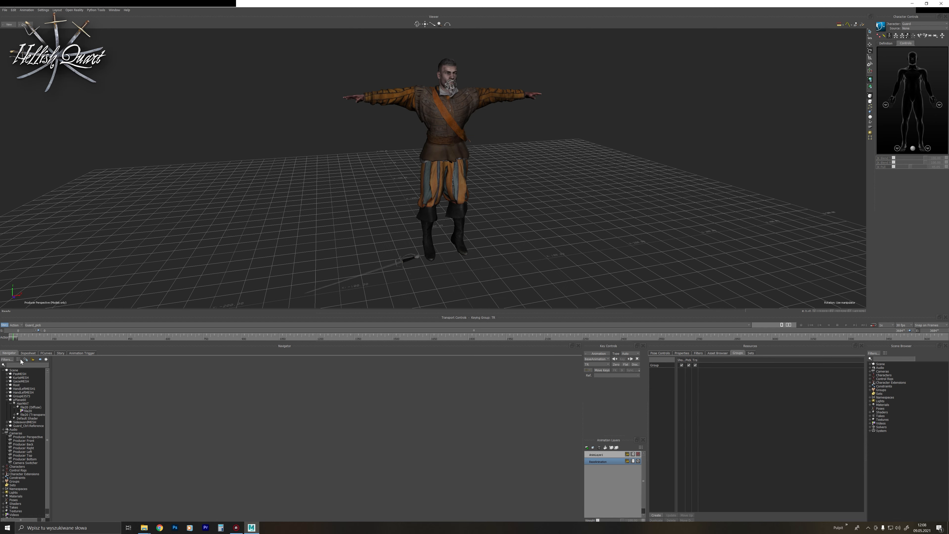
Move to a standing pose in the imported take and select the right-hand prop node in the Schematic view.
{"action": "left_click_drag", "start_coordinate": [13, 339], "coordinate": [199, 301]}
{"action": "left_click_drag", "start_coordinate": [351, 235], "coordinate": [515, 229], "text": "ctrl+shift"}
{"action": "key", "text": "ctrl+w"}
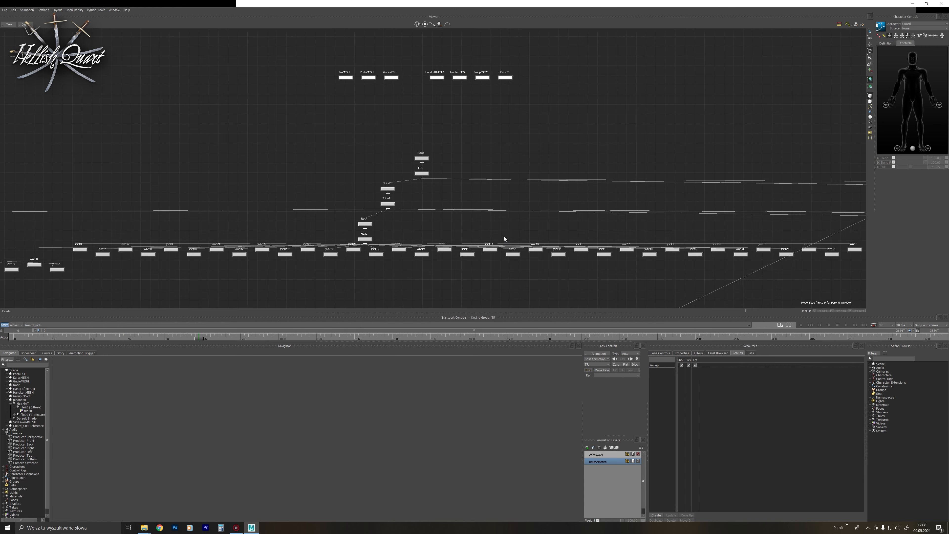
{"action": "left_click_drag", "start_coordinate": [710, 215], "coordinate": [696, 254], "text": "ctrl"}
{"action": "left_click_drag", "start_coordinate": [716, 240], "coordinate": [556, 223], "text": "shift"}
{"action": "left_click_drag", "start_coordinate": [691, 252], "coordinate": [697, 215], "text": "ctrl"}
{"action": "left_click", "coordinate": [540, 175]}
{"action": "key", "text": "ctrl+w"}
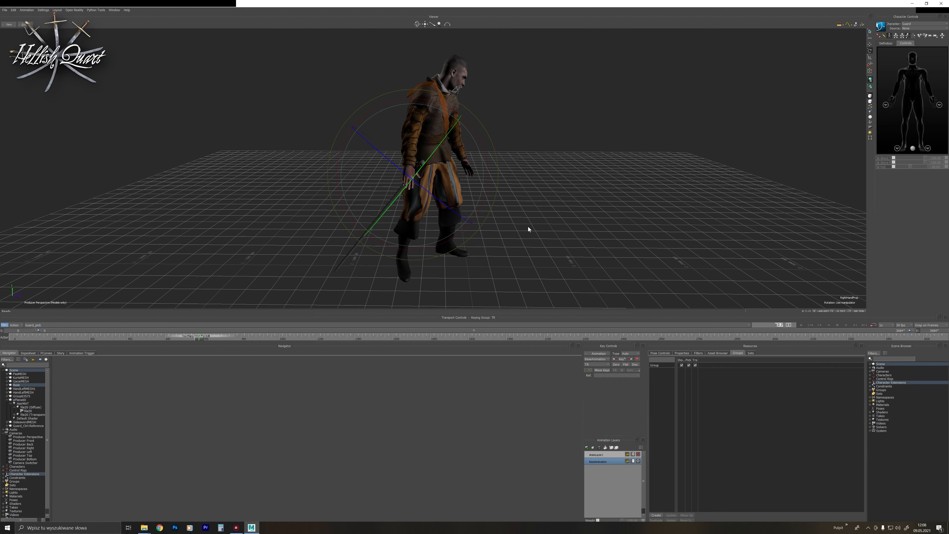
On AnimLayer1, rotate the right-hand prop so the sword points forward and down from the guard's hand.
{"action": "left_click", "coordinate": [598, 455]}
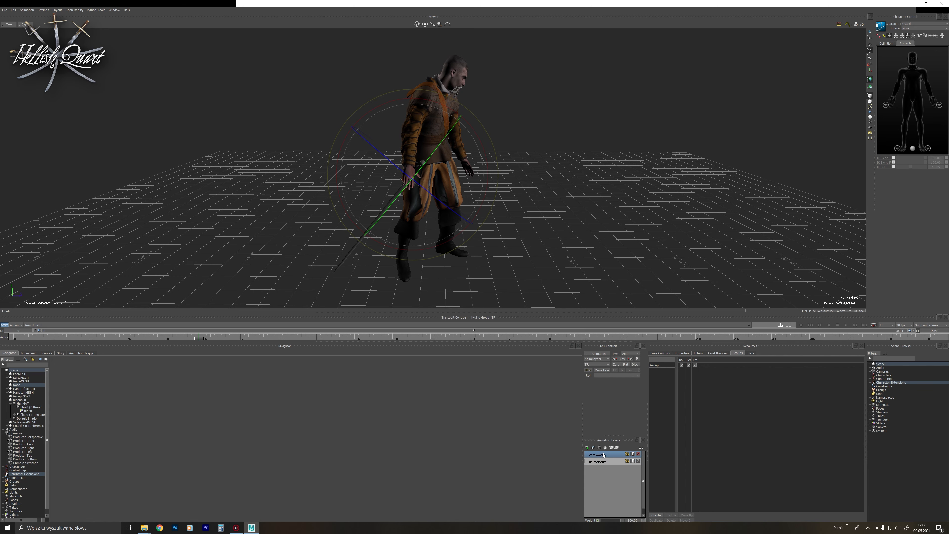
{"action": "left_click_drag", "start_coordinate": [617, 185], "coordinate": [636, 186], "text": "shift"}
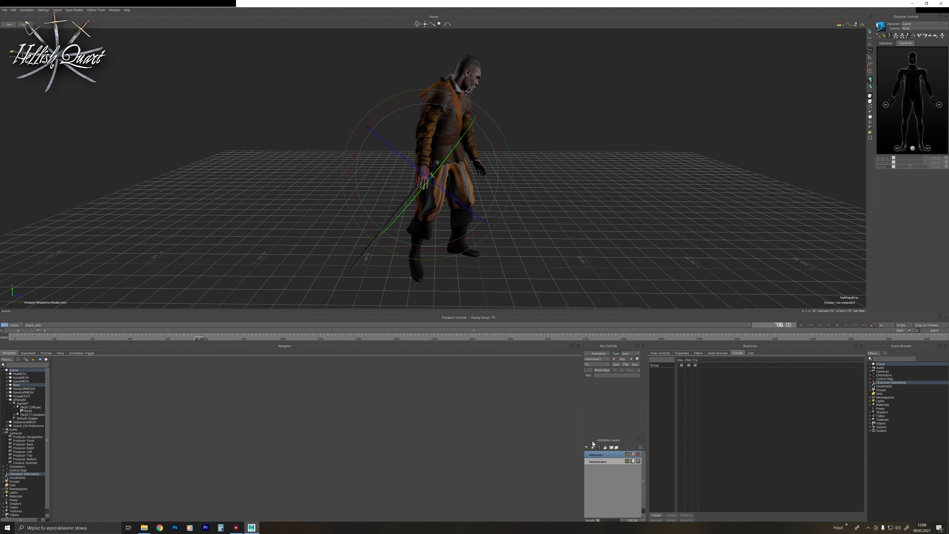
{"action": "left_click_drag", "start_coordinate": [537, 134], "coordinate": [508, 126], "text": "ctrl"}
{"action": "left_click_drag", "start_coordinate": [535, 157], "coordinate": [485, 137], "text": "ctrl+shift"}
{"action": "key", "text": "ctrl+z"}
{"action": "left_click_drag", "start_coordinate": [536, 168], "coordinate": [554, 173], "text": "ctrl+shift"}
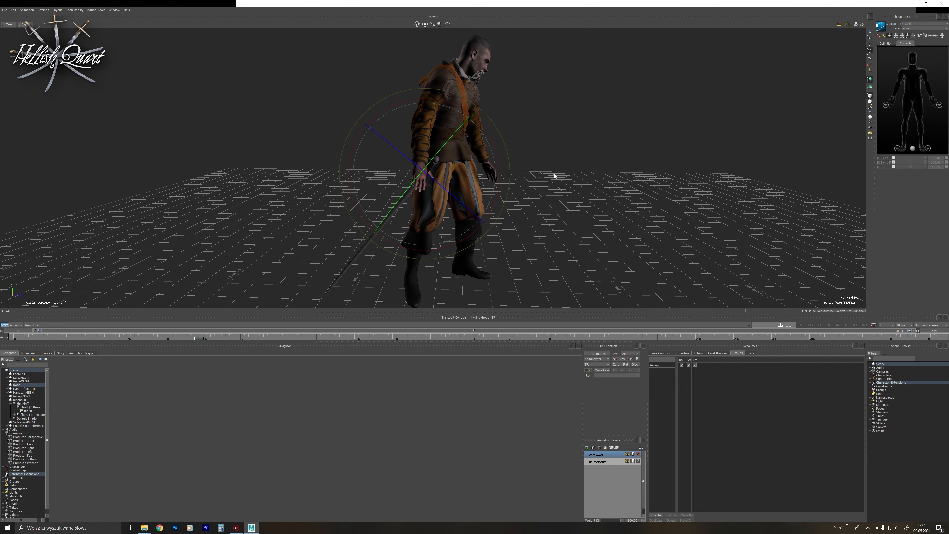
{"action": "left_click_drag", "start_coordinate": [493, 140], "coordinate": [515, 131]}
{"action": "mouse_move", "coordinate": [595, 155]}
{"action": "left_mouse_down", "text": "ctrl+shift"}
{"action": "mouse_move", "coordinate": [552, 159]}
{"action": "mouse_move", "coordinate": [592, 155]}
{"action": "left_mouse_up", "text": "ctrl+shift"}
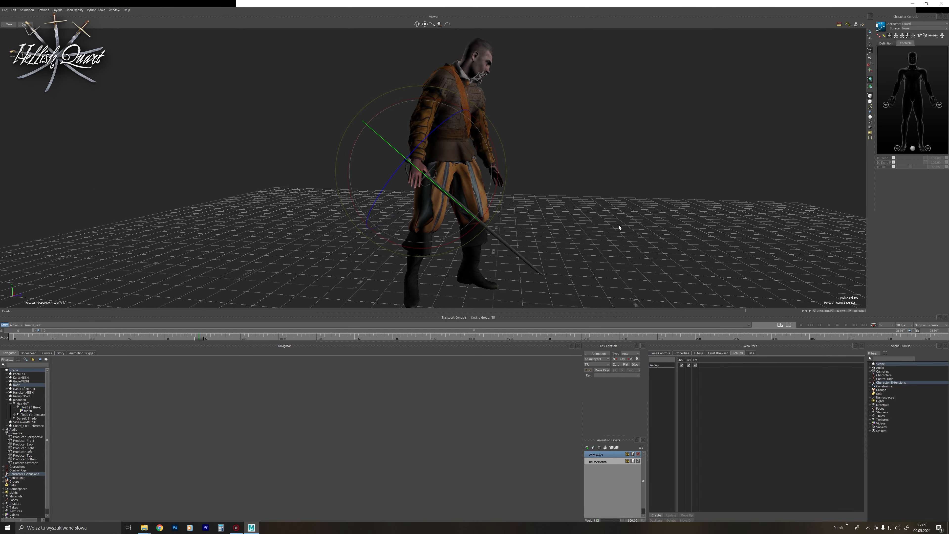
Play the take and examine the guard's motion and sword from several angles, including with the skeleton shown.
{"action": "left_click", "coordinate": [845, 324]}
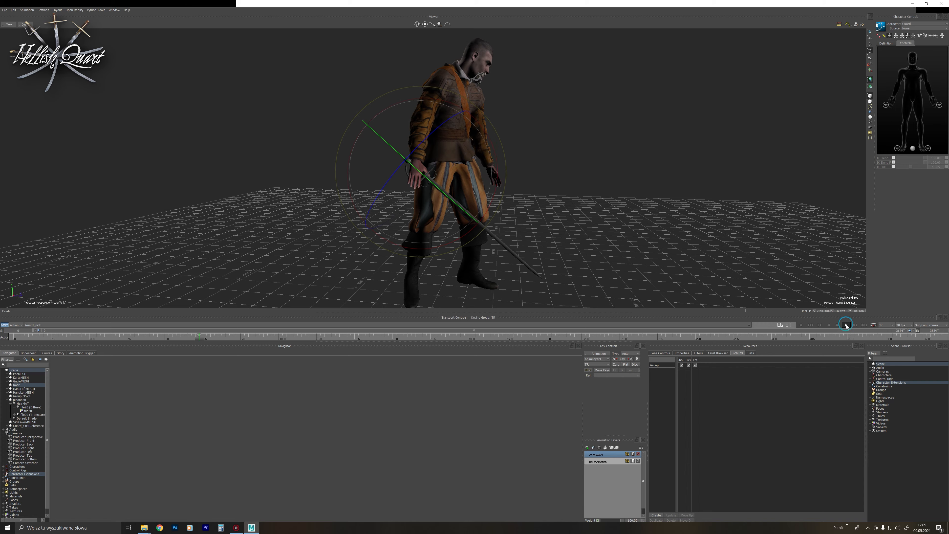
{"action": "left_click_drag", "start_coordinate": [647, 211], "coordinate": [562, 192], "text": "ctrl+shift"}
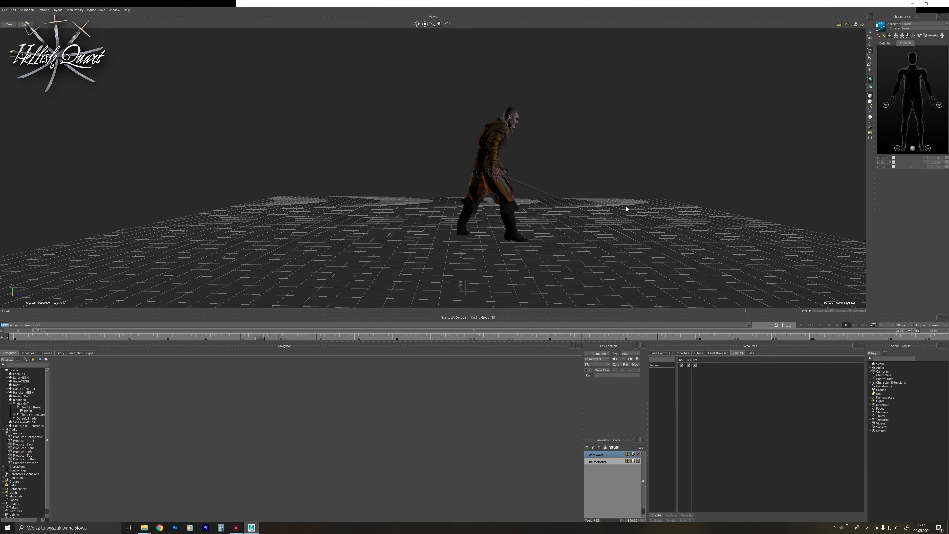
{"action": "key", "text": "ctrl+a"}
{"action": "key", "text": "ctrl+a"}
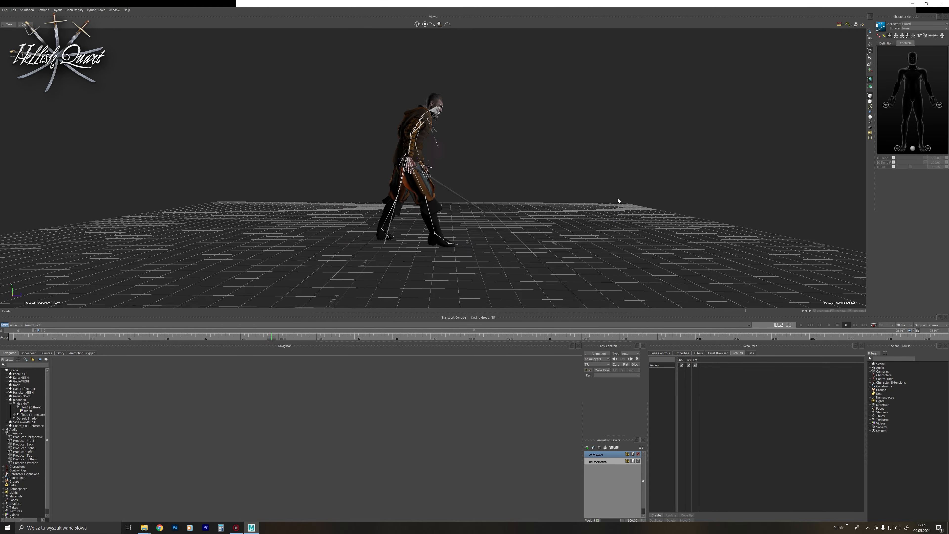
{"action": "key", "text": "ctrl+a"}
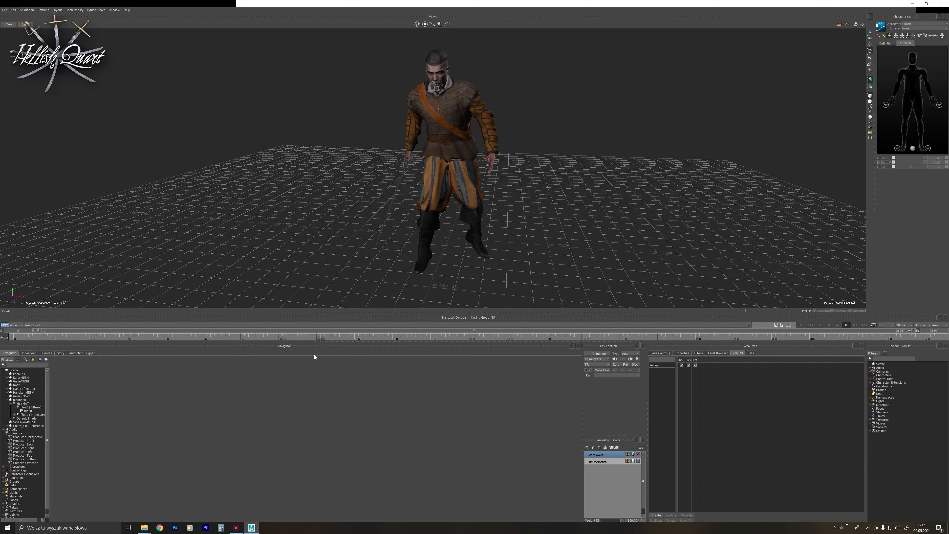
Scrub and play different parts of the take to examine the guard's full-body motion.
{"action": "left_click_drag", "start_coordinate": [329, 340], "coordinate": [431, 333]}
{"action": "left_click", "coordinate": [845, 323]}
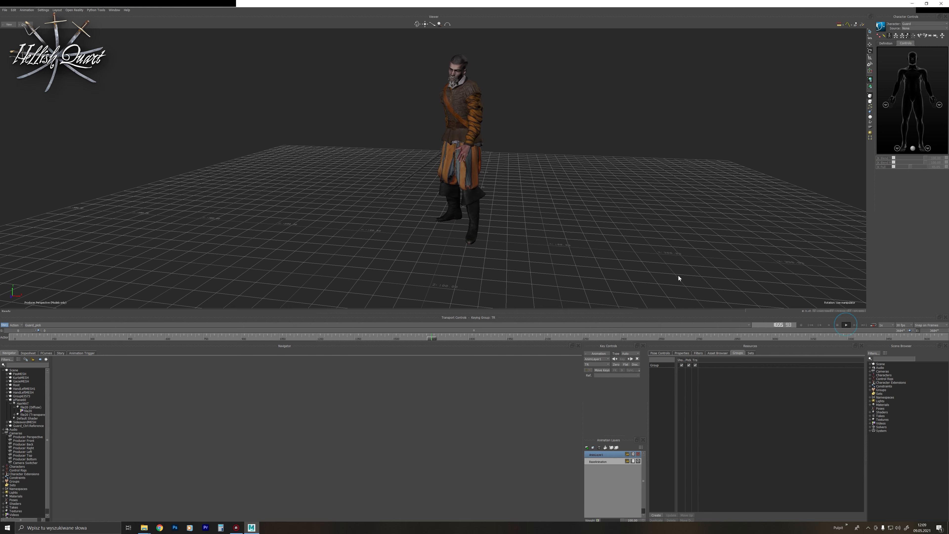
{"action": "mouse_move", "coordinate": [635, 235]}
{"action": "left_mouse_down", "text": "ctrl+shift"}
{"action": "mouse_move", "coordinate": [617, 253]}
{"action": "mouse_move", "coordinate": [625, 258]}
{"action": "left_mouse_up", "text": "ctrl+shift"}
{"action": "mouse_move", "coordinate": [458, 337]}
{"action": "left_mouse_down"}
{"action": "mouse_move", "coordinate": [561, 332]}
{"action": "mouse_move", "coordinate": [1, 342]}
{"action": "mouse_move", "coordinate": [123, 331]}
{"action": "left_mouse_up"}
{"action": "left_click_drag", "start_coordinate": [238, 319], "coordinate": [421, 316]}
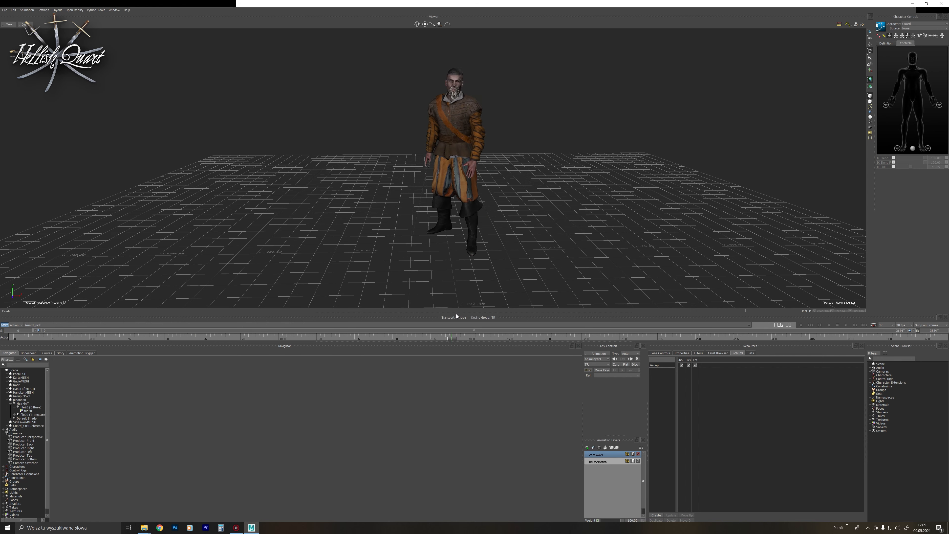
{"action": "left_click_drag", "start_coordinate": [505, 309], "coordinate": [816, 309]}
{"action": "left_click", "coordinate": [846, 325]}
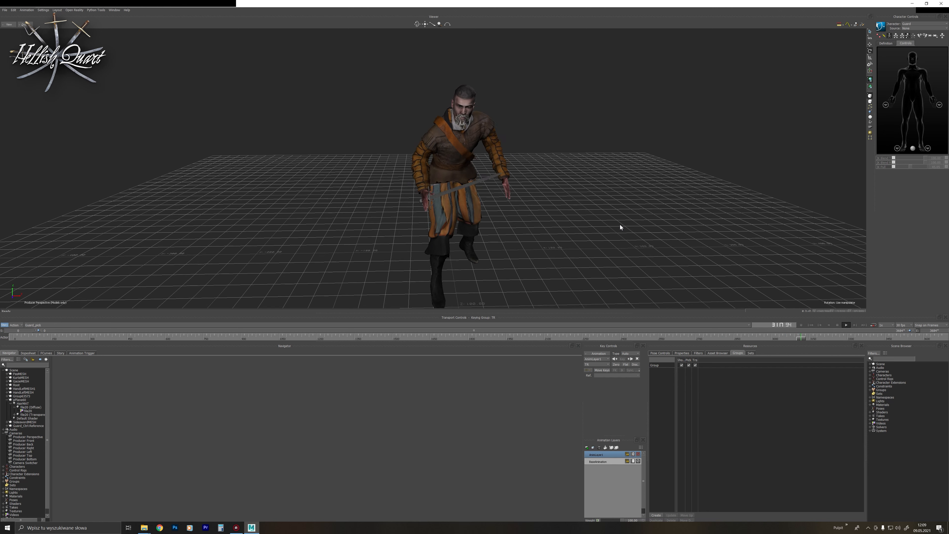
{"action": "mouse_move", "coordinate": [809, 339]}
{"action": "left_mouse_down"}
{"action": "mouse_move", "coordinate": [761, 337]}
{"action": "mouse_move", "coordinate": [876, 338]}
{"action": "mouse_move", "coordinate": [779, 339]}
{"action": "left_mouse_up"}
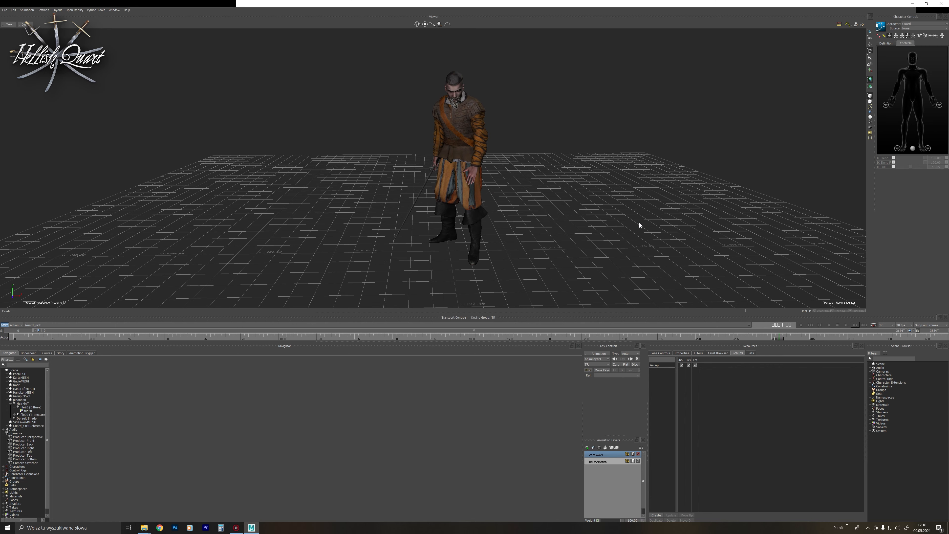
{"action": "left_click_drag", "start_coordinate": [640, 223], "coordinate": [641, 214], "text": "ctrl+shift"}
{"action": "left_click", "coordinate": [846, 325]}
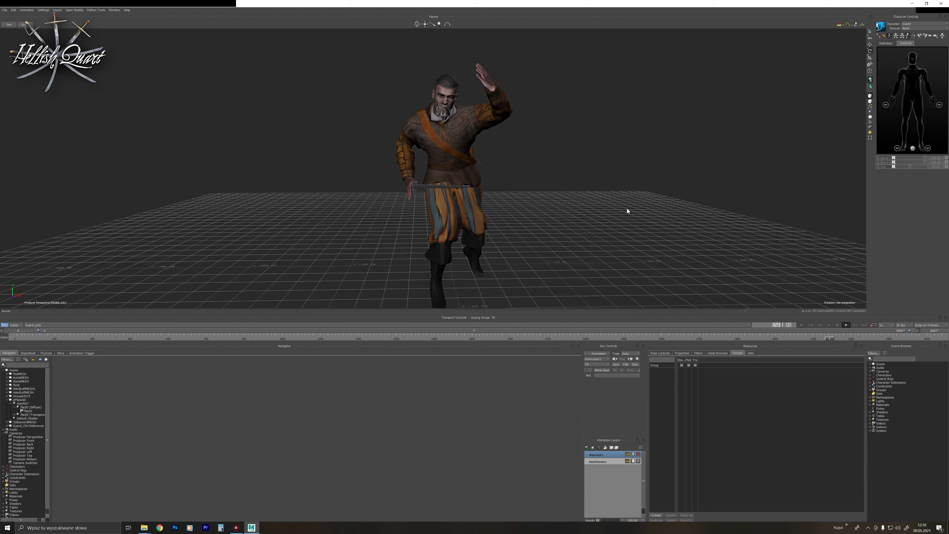
{"action": "left_click_drag", "start_coordinate": [627, 207], "coordinate": [617, 229], "text": "ctrl+shift"}
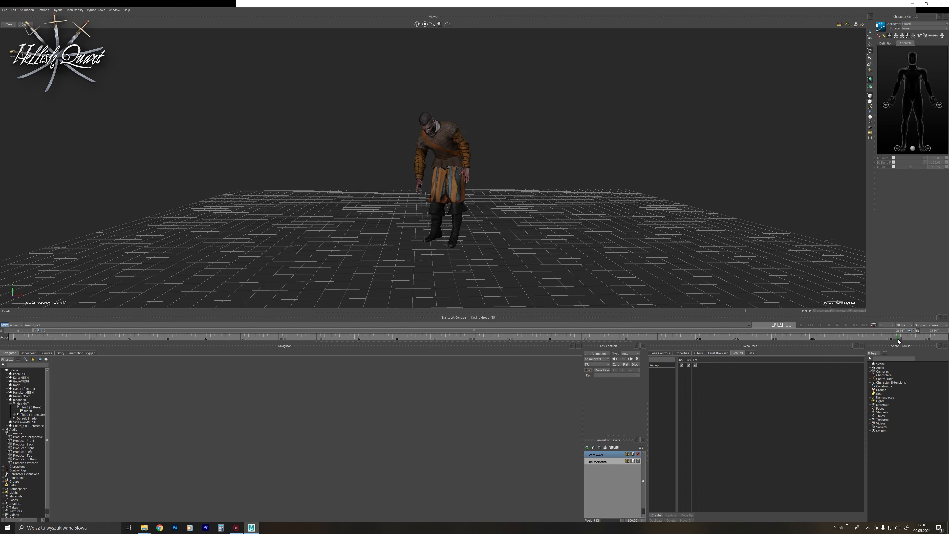
Return to the T-pose at the take's start, move to the standing pose and inspect the guard's sword from both sides.
{"action": "left_click", "coordinate": [770, 341]}
{"action": "left_click_drag", "start_coordinate": [771, 341], "coordinate": [13, 337]}
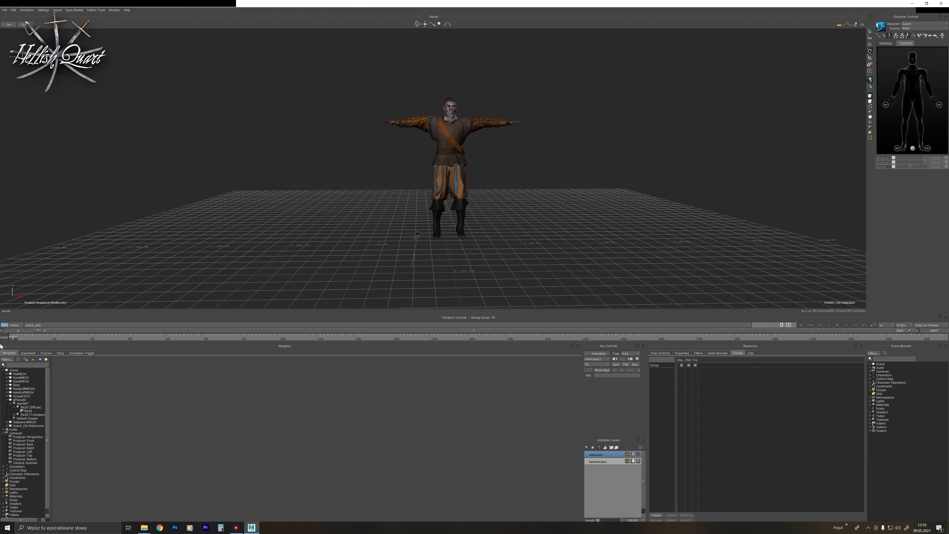
{"action": "scroll", "coordinate": [658, 187], "scroll_direction": "up", "scroll_amount": 1}
{"action": "scroll", "coordinate": [653, 191], "scroll_direction": "up", "scroll_amount": 2}
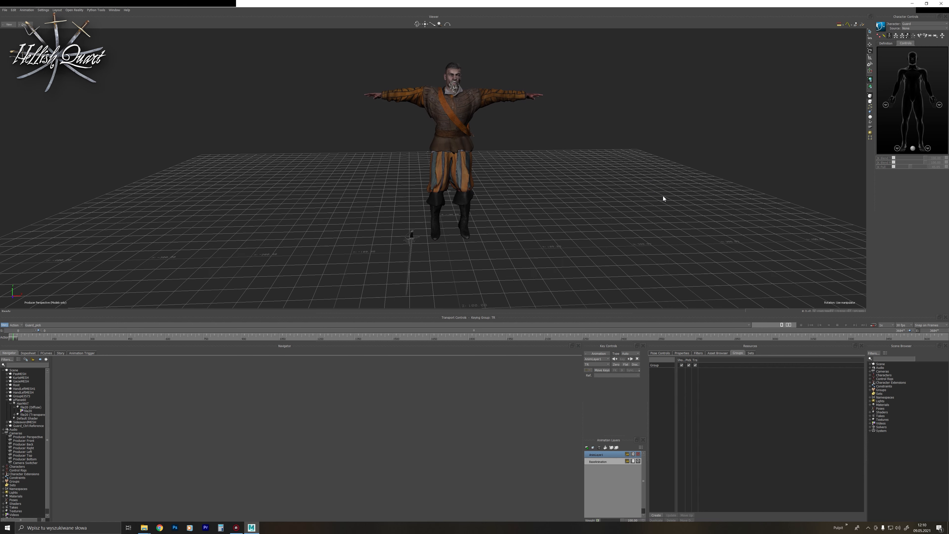
{"action": "left_click_drag", "start_coordinate": [11, 338], "coordinate": [108, 334]}
{"action": "left_click_drag", "start_coordinate": [387, 183], "coordinate": [447, 185], "text": "ctrl+shift"}
{"action": "left_click_drag", "start_coordinate": [371, 264], "coordinate": [407, 211], "text": "shift"}
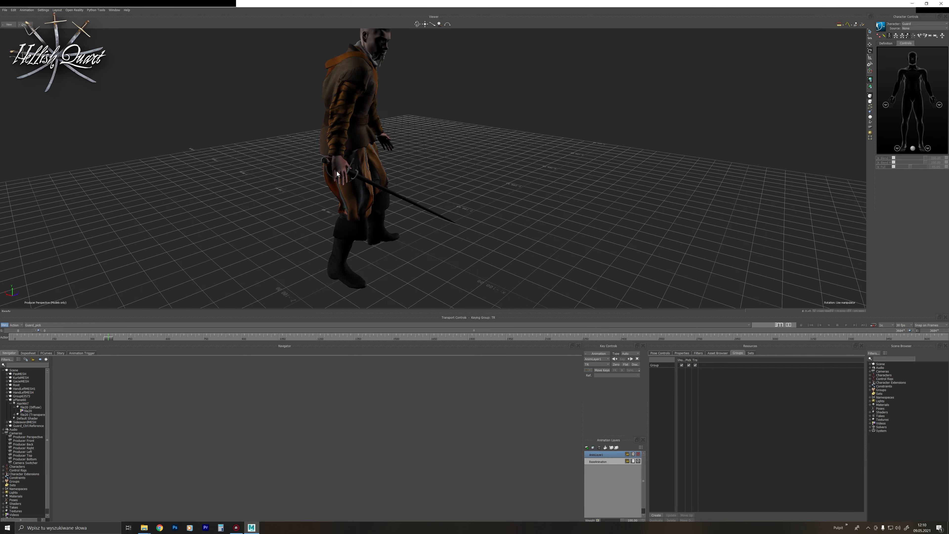
{"action": "left_click_drag", "start_coordinate": [545, 135], "coordinate": [470, 138], "text": "ctrl+shift"}
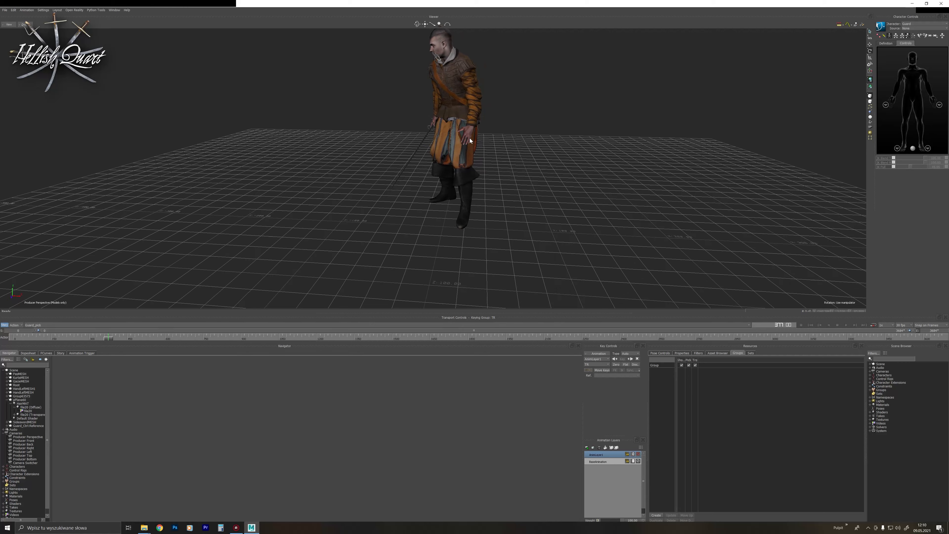
{"action": "left_click_drag", "start_coordinate": [527, 123], "coordinate": [560, 193], "text": "shift"}
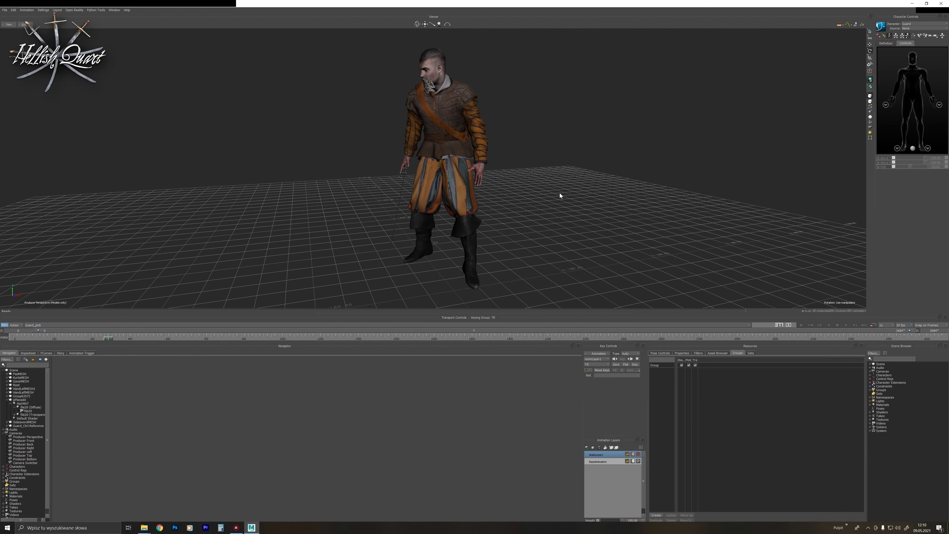
{"action": "left_click_drag", "start_coordinate": [107, 335], "coordinate": [122, 338]}
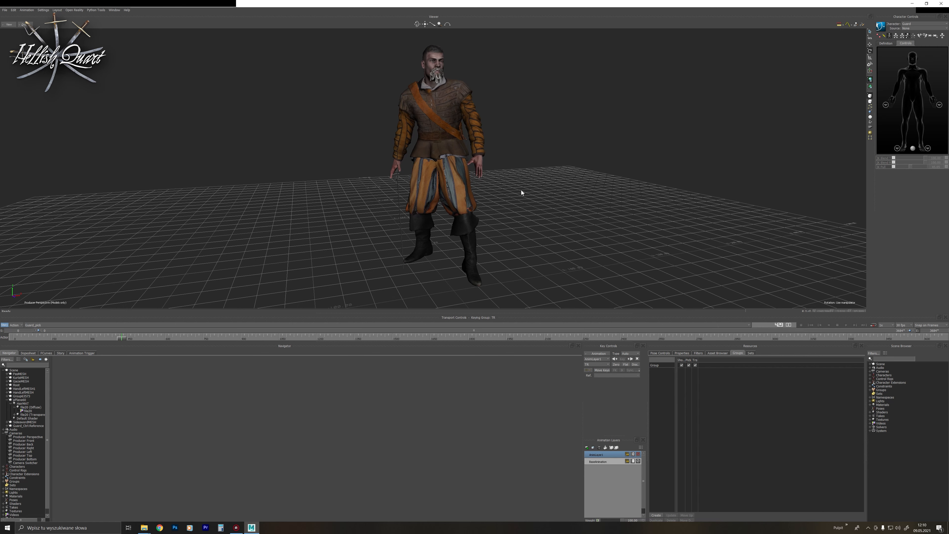
{"action": "left_click_drag", "start_coordinate": [521, 190], "coordinate": [503, 190], "text": "ctrl+shift"}
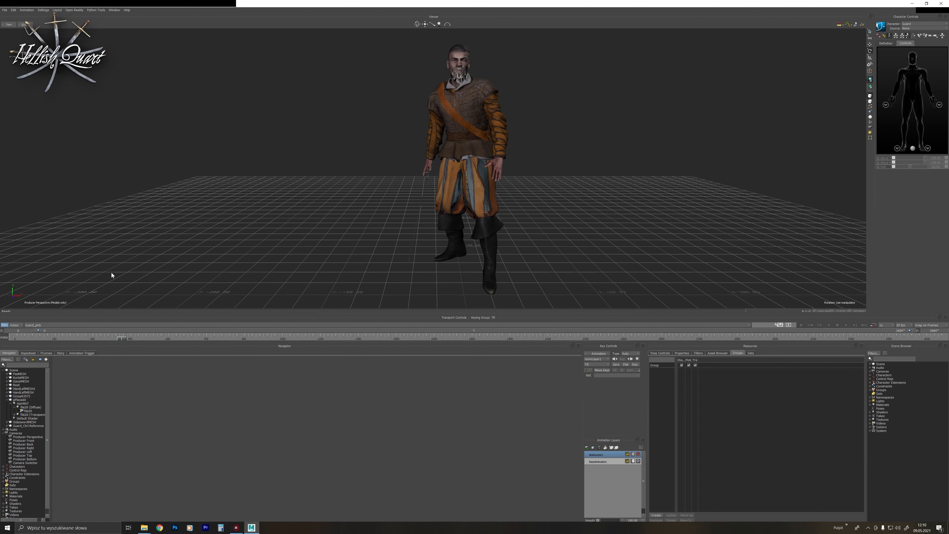
Insert a character animation track in the Story window and assign the Guard character to it.
{"action": "left_click", "coordinate": [60, 353]}
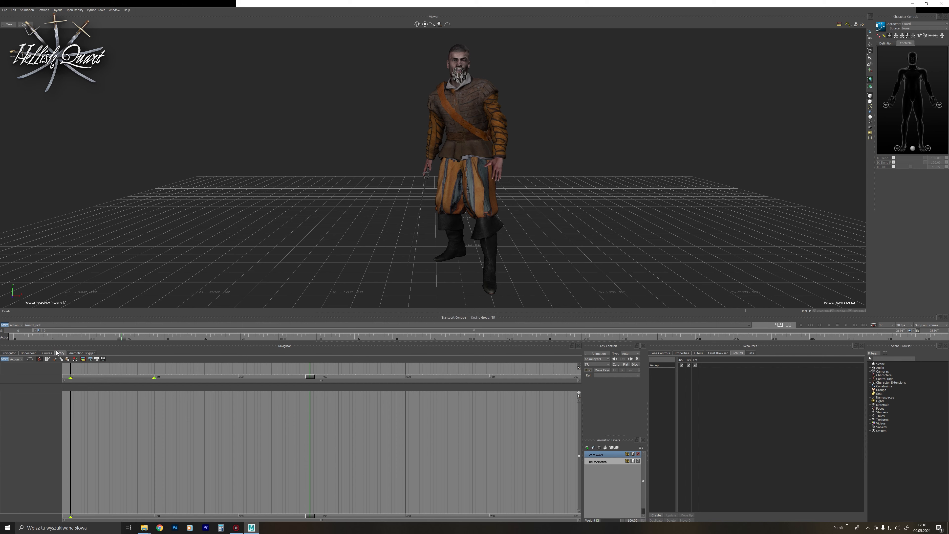
{"action": "right_click", "coordinate": [40, 408]}
{"action": "mouse_move", "coordinate": [71, 280]}
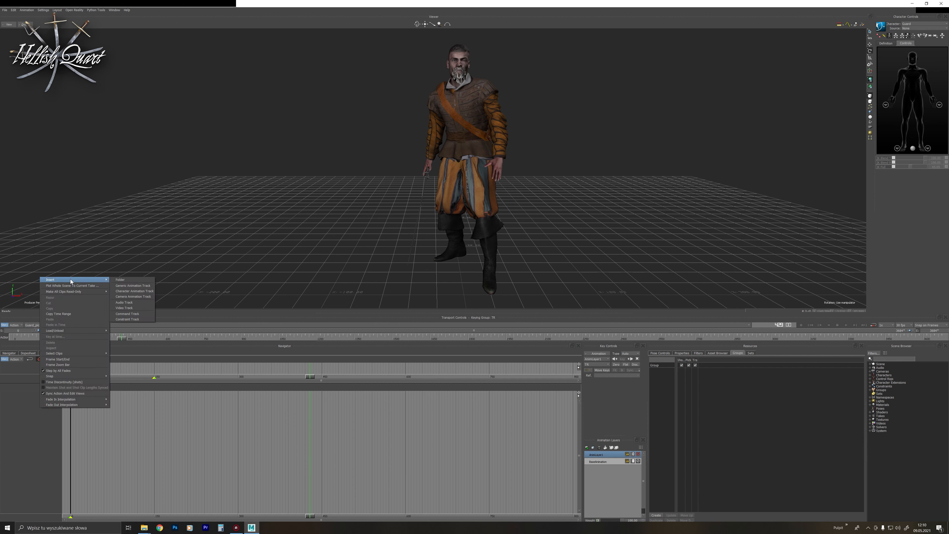
{"action": "left_click", "coordinate": [137, 294]}
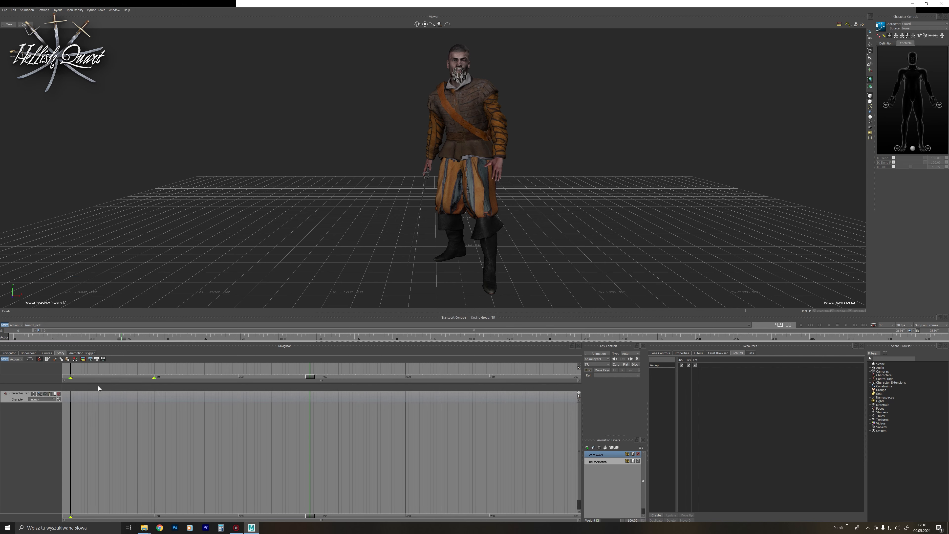
{"action": "left_click", "coordinate": [41, 399]}
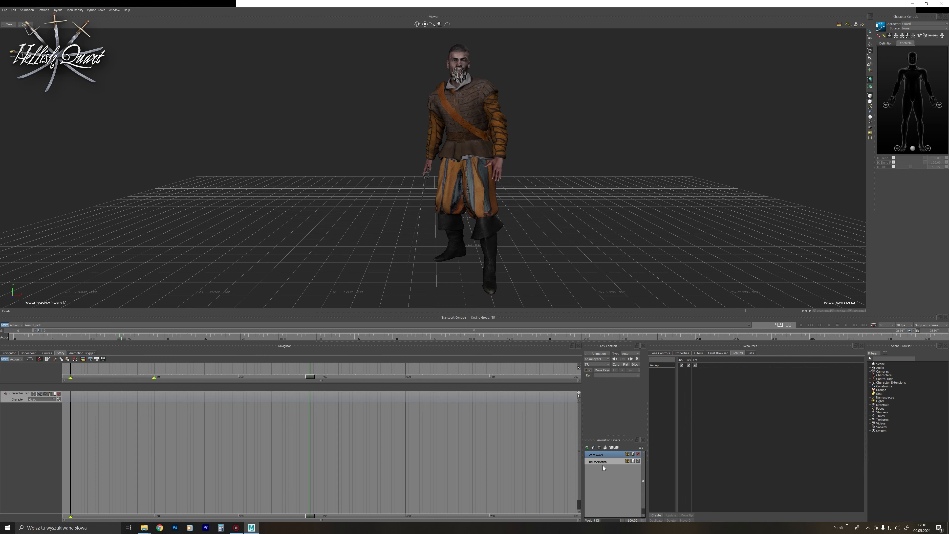
Plot all properties of the right-hand prop node and remove AnimLayer1, leaving only BaseAnimation.
{"action": "left_click_drag", "start_coordinate": [552, 160], "coordinate": [616, 159], "text": "ctrl+shift"}
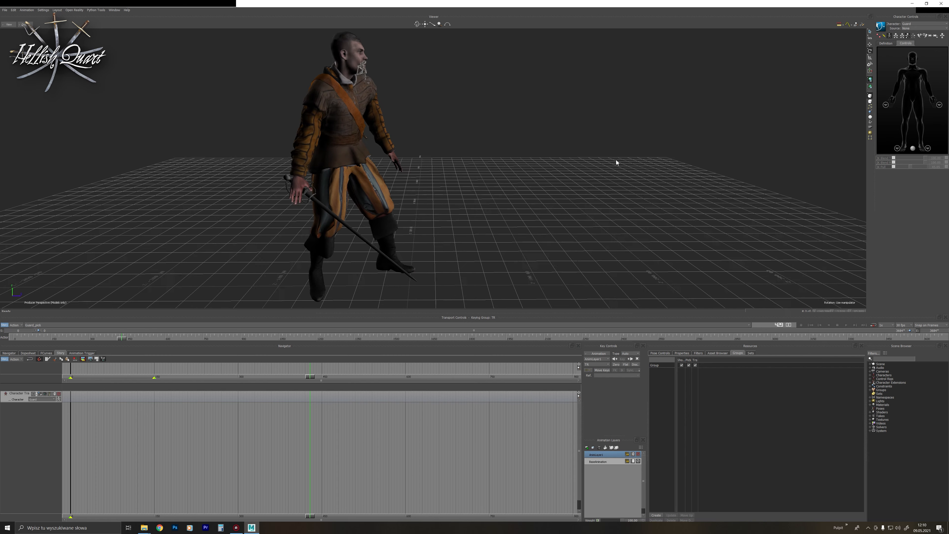
{"action": "left_click_drag", "start_coordinate": [420, 205], "coordinate": [423, 184], "text": "ctrl"}
{"action": "key", "text": "ctrl+w"}
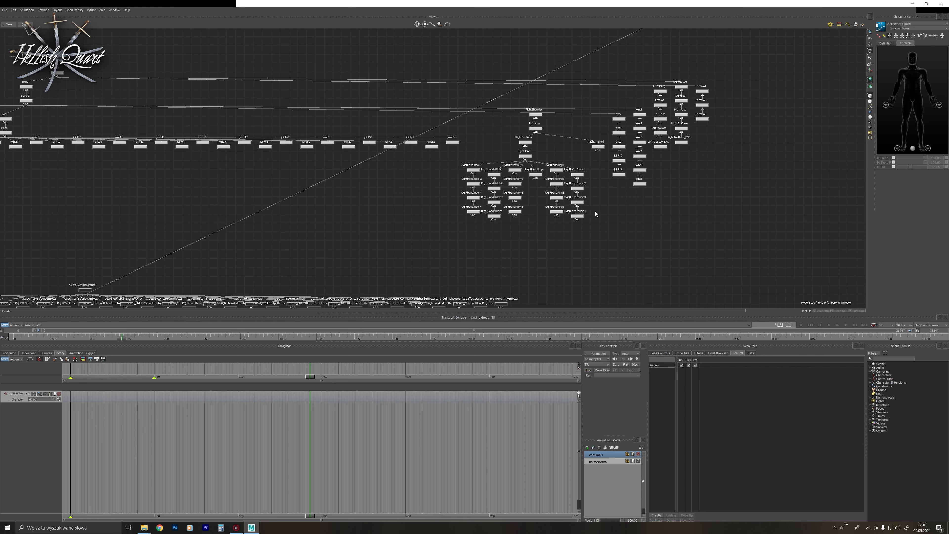
{"action": "left_click", "coordinate": [537, 176]}
{"action": "key", "text": "ctrl+w"}
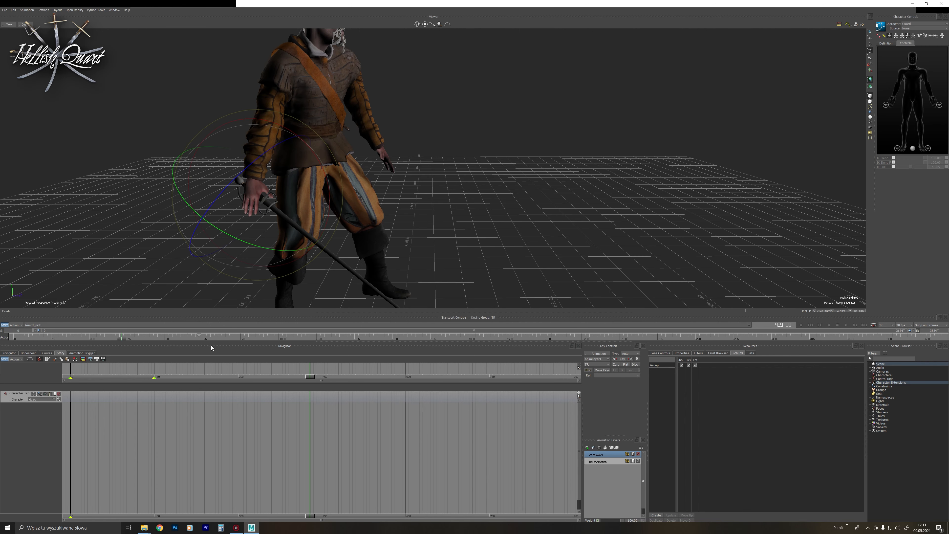
{"action": "left_click", "coordinate": [598, 353]}
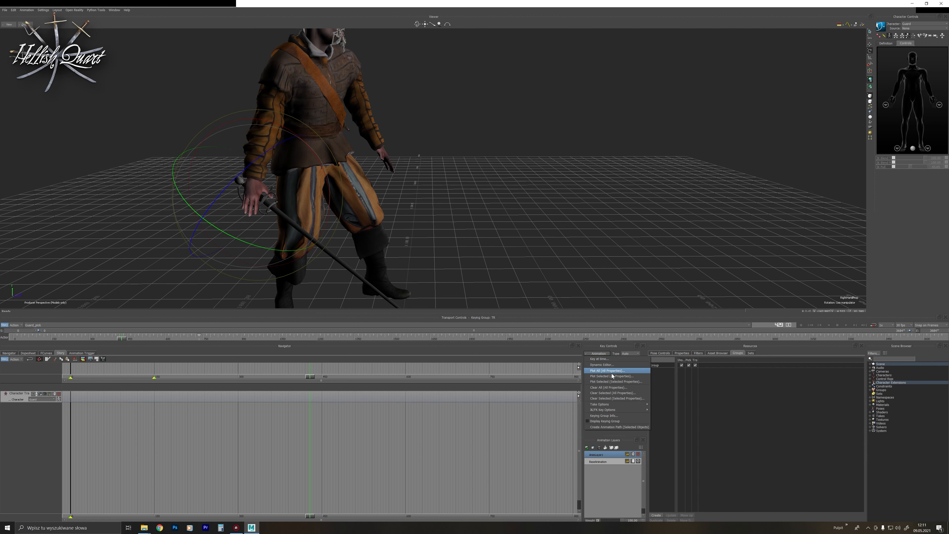
{"action": "left_click", "coordinate": [612, 375]}
{"action": "left_click", "coordinate": [478, 321]}
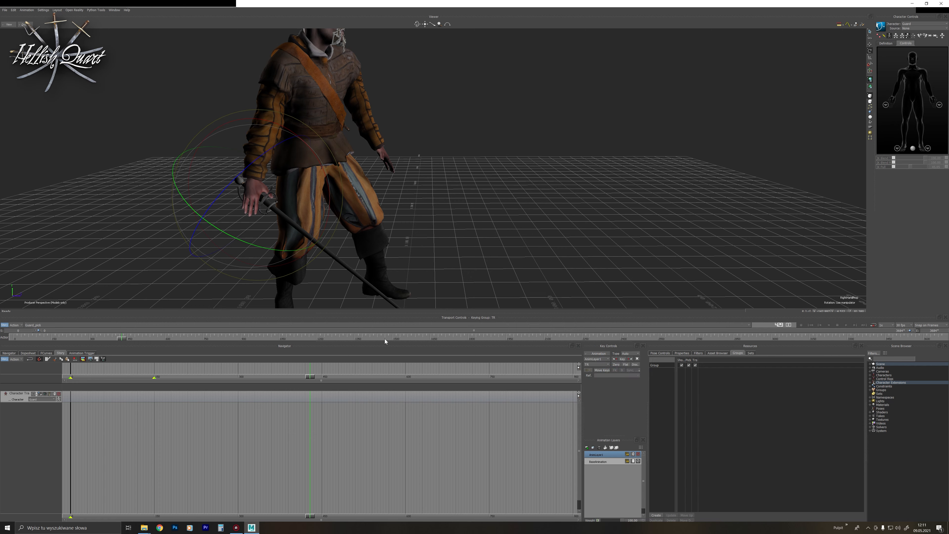
{"action": "left_click", "coordinate": [600, 448]}
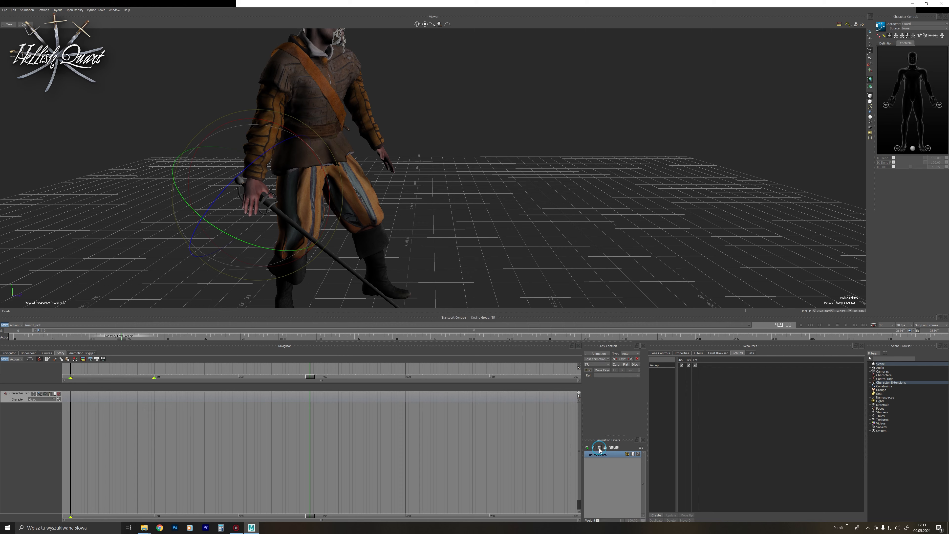
{"action": "mouse_move", "coordinate": [311, 379]}
{"action": "left_mouse_down"}
{"action": "mouse_move", "coordinate": [301, 378]}
{"action": "mouse_move", "coordinate": [313, 377]}
{"action": "left_mouse_up"}
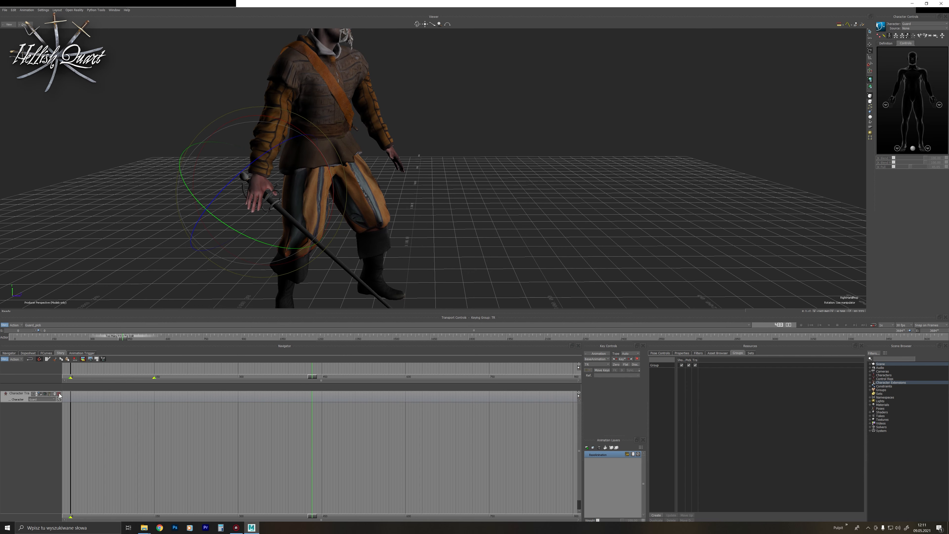
Insert the current take as a clip on the guard's character animation track.
{"action": "right_click", "coordinate": [155, 393]}
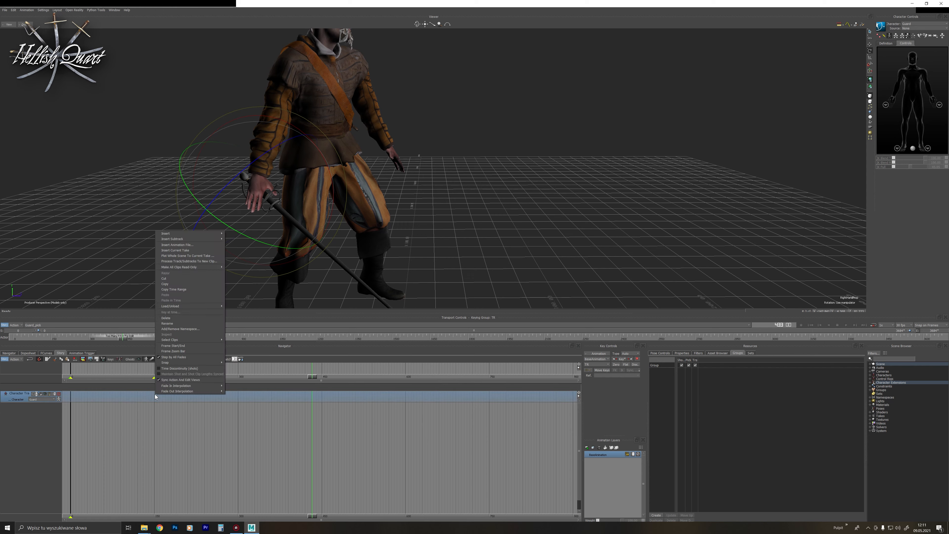
{"action": "left_click", "coordinate": [184, 256]}
{"action": "scroll", "coordinate": [445, 458], "scroll_direction": "down", "scroll_amount": 3}
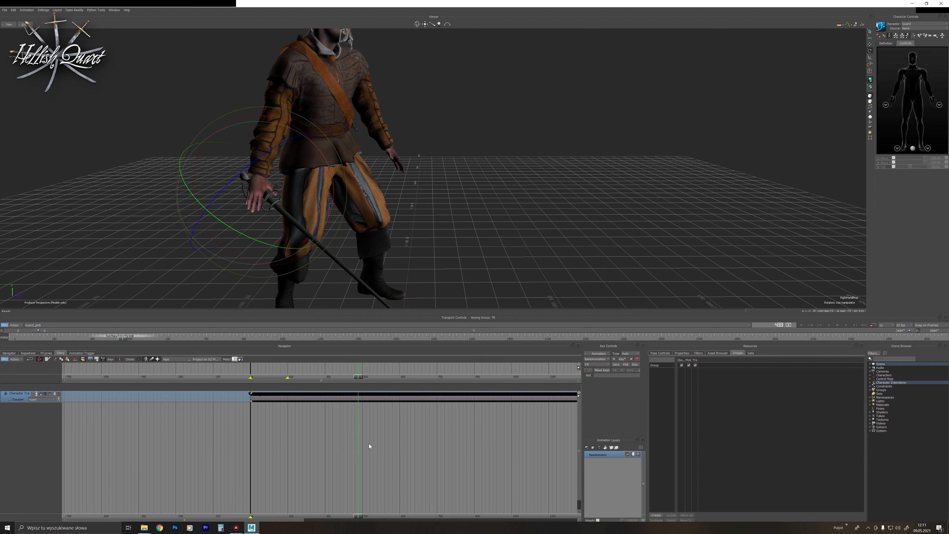
{"action": "left_click", "coordinate": [522, 201]}
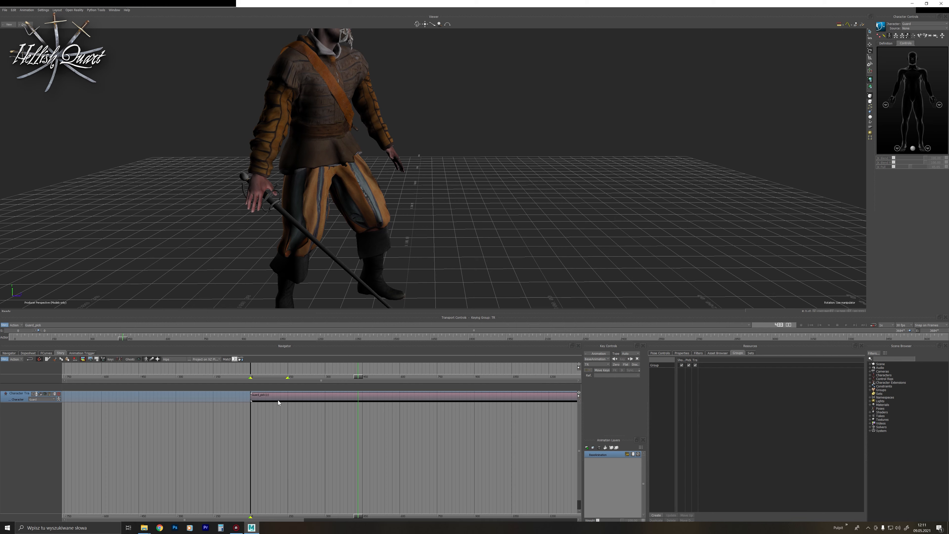
{"action": "mouse_move", "coordinate": [340, 395]}
{"action": "left_mouse_down"}
{"action": "mouse_move", "coordinate": [276, 397]}
{"action": "mouse_move", "coordinate": [338, 398]}
{"action": "left_mouse_up"}
{"action": "left_click", "coordinate": [441, 452]}
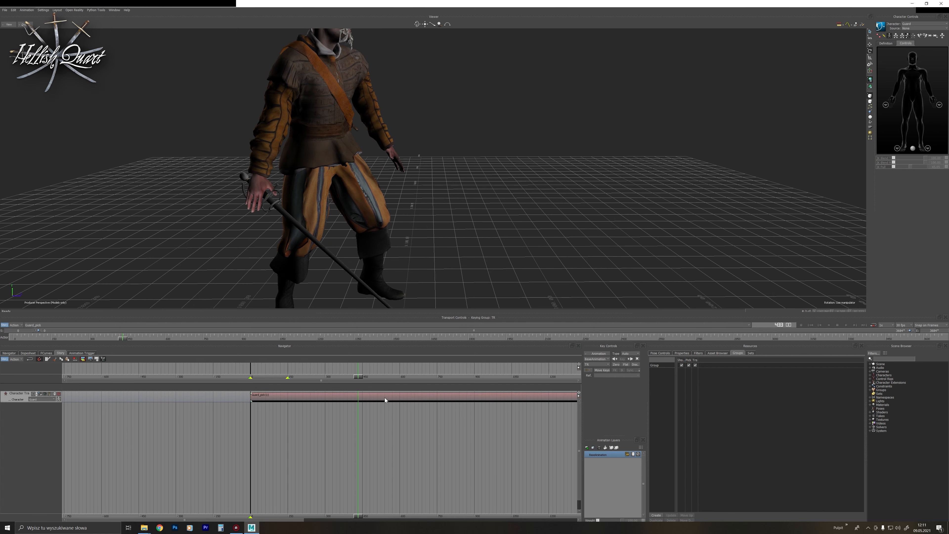
Create a new take, Take 003, without copying the data from the current take.
{"action": "left_click_drag", "start_coordinate": [573, 242], "coordinate": [553, 241], "text": "ctrl+shift"}
{"action": "left_click", "coordinate": [64, 325]}
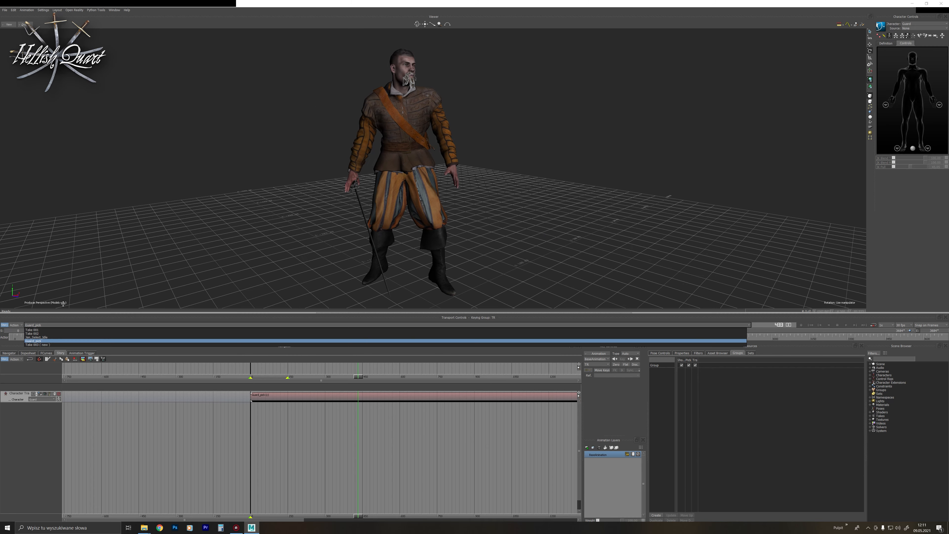
{"action": "left_click", "coordinate": [48, 344]}
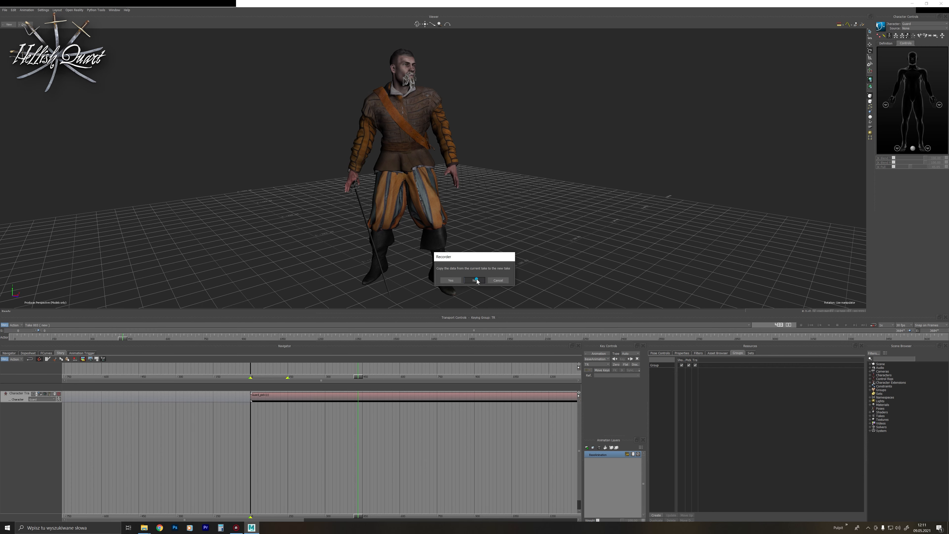
{"action": "left_click", "coordinate": [476, 280]}
Show the whole clip on the Story timeline and scrub through it to check the guard's motion in the new take.
{"action": "left_click_drag", "start_coordinate": [467, 434], "coordinate": [301, 448], "text": "ctrl"}
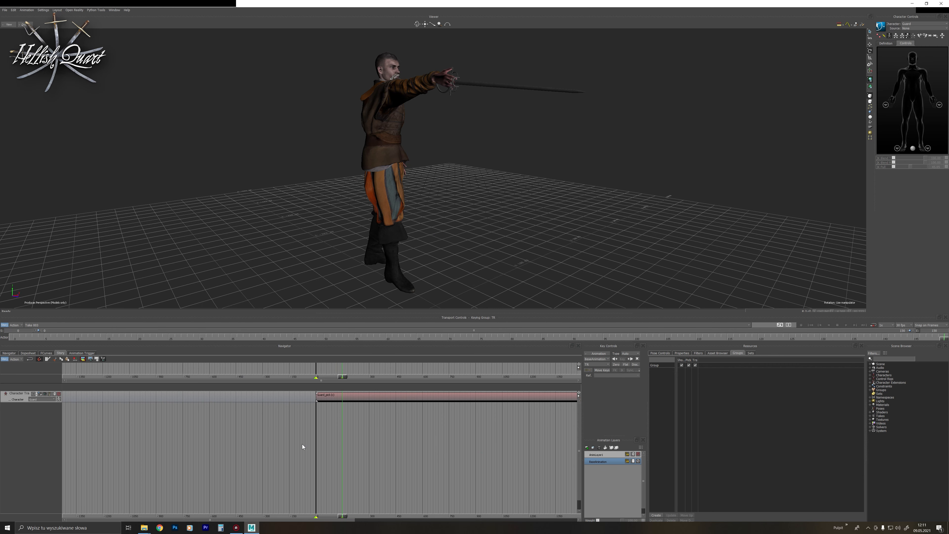
{"action": "left_click_drag", "start_coordinate": [428, 450], "coordinate": [326, 453], "text": "shift"}
{"action": "left_click_drag", "start_coordinate": [445, 450], "coordinate": [368, 451], "text": "ctrl"}
{"action": "left_click_drag", "start_coordinate": [494, 449], "coordinate": [251, 421], "text": "shift"}
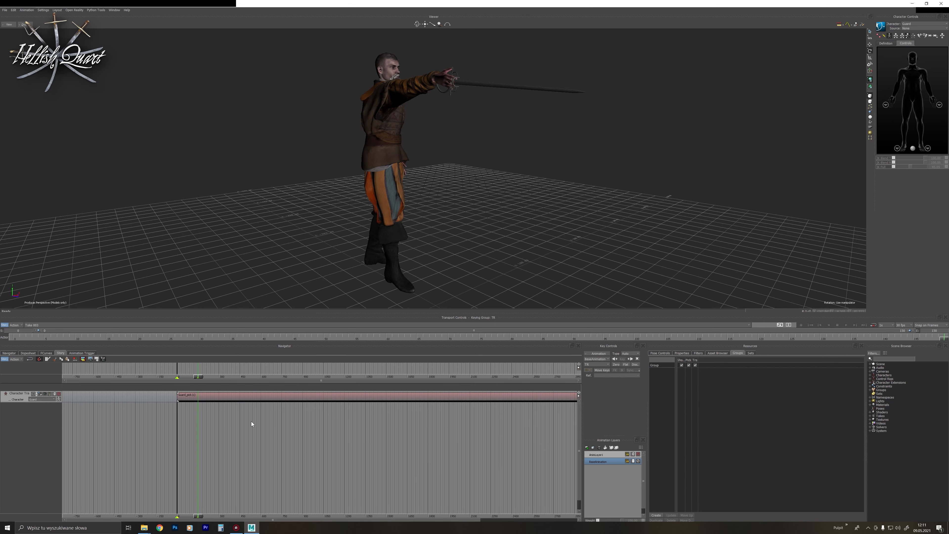
{"action": "left_click_drag", "start_coordinate": [200, 378], "coordinate": [477, 375]}
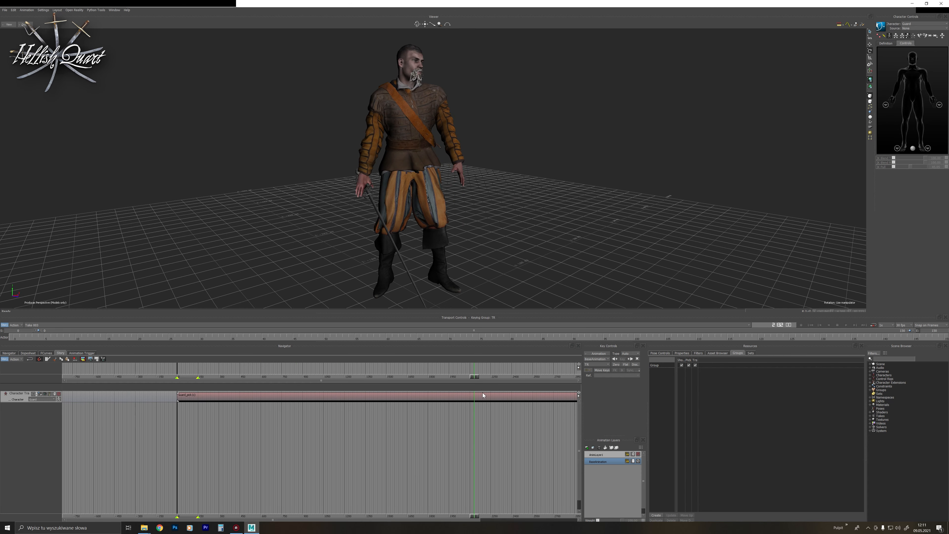
{"action": "left_click_drag", "start_coordinate": [503, 436], "coordinate": [292, 416], "text": "ctrl"}
{"action": "left_click_drag", "start_coordinate": [463, 416], "coordinate": [335, 447], "text": "shift"}
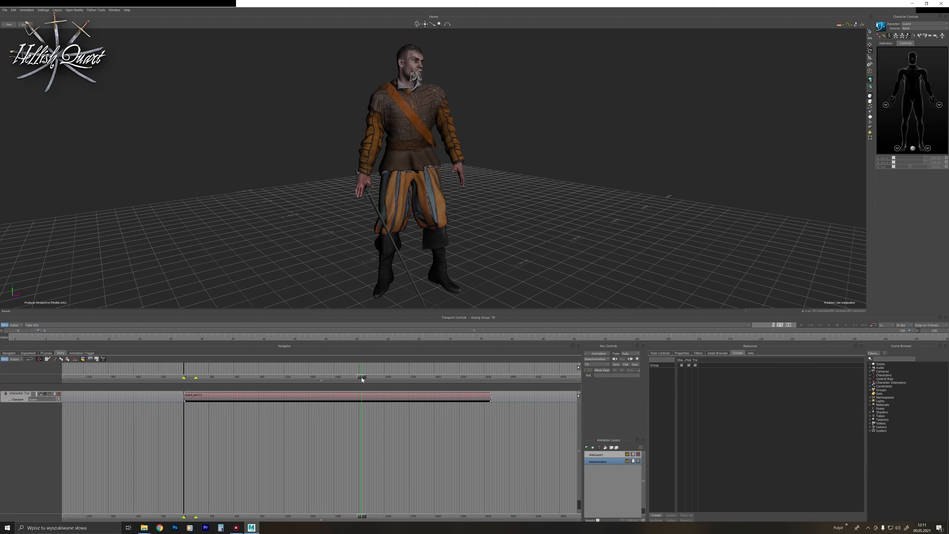
{"action": "left_click_drag", "start_coordinate": [361, 376], "coordinate": [213, 387]}
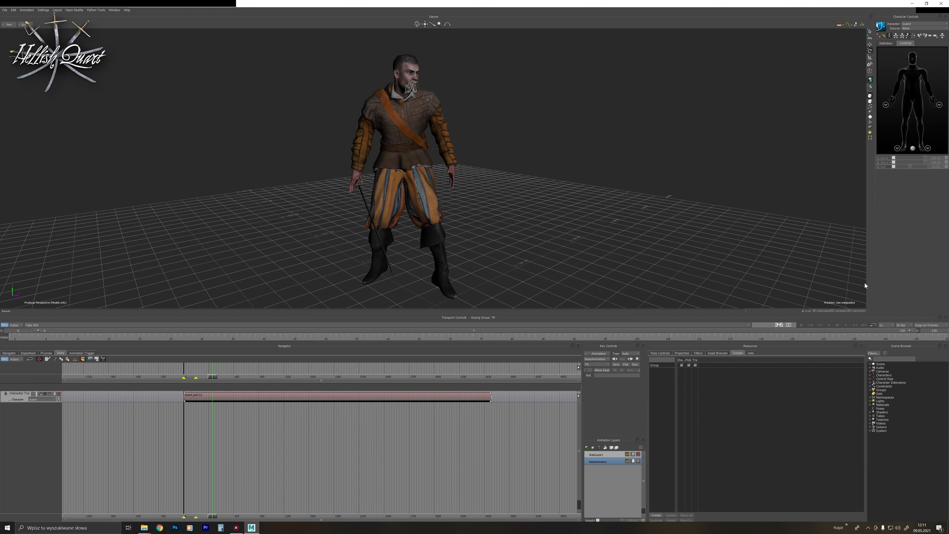
Play the guard's clip in the new take, then return to the first frame.
{"action": "left_click", "coordinate": [847, 326]}
{"action": "left_click_drag", "start_coordinate": [722, 222], "coordinate": [633, 240], "text": "ctrl+shift"}
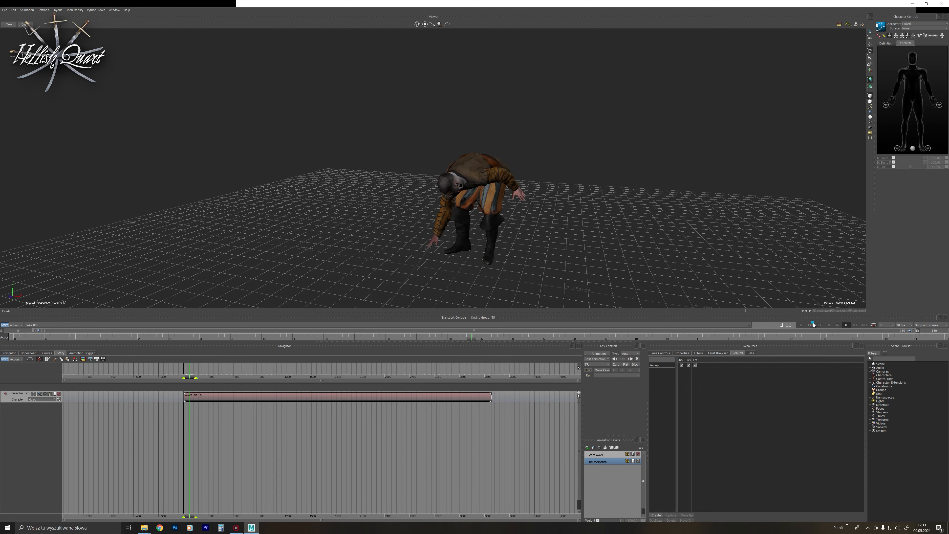
{"action": "left_click", "coordinate": [810, 325]}
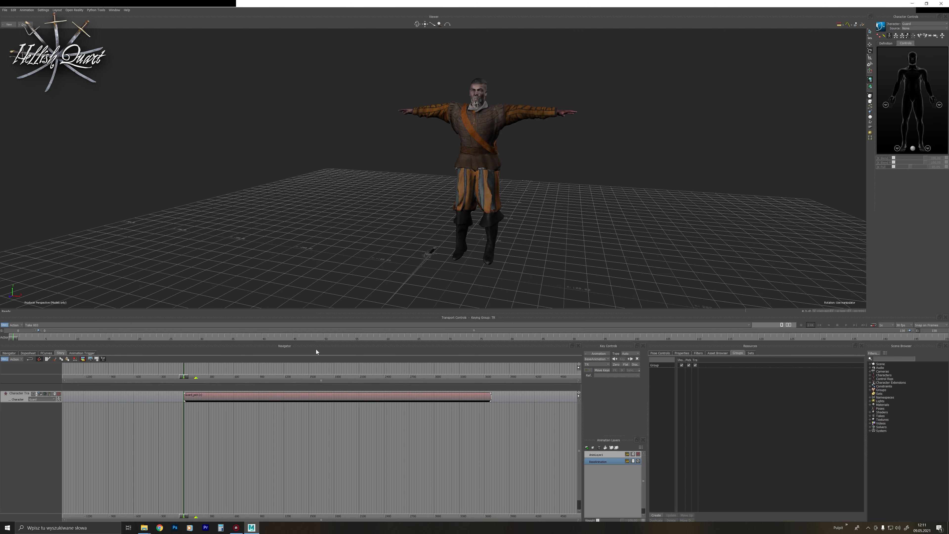
Trim the start of the guard's Story clip to the chosen standing pose and move the shortened clip to frame 0.
{"action": "left_click", "coordinate": [929, 330]}
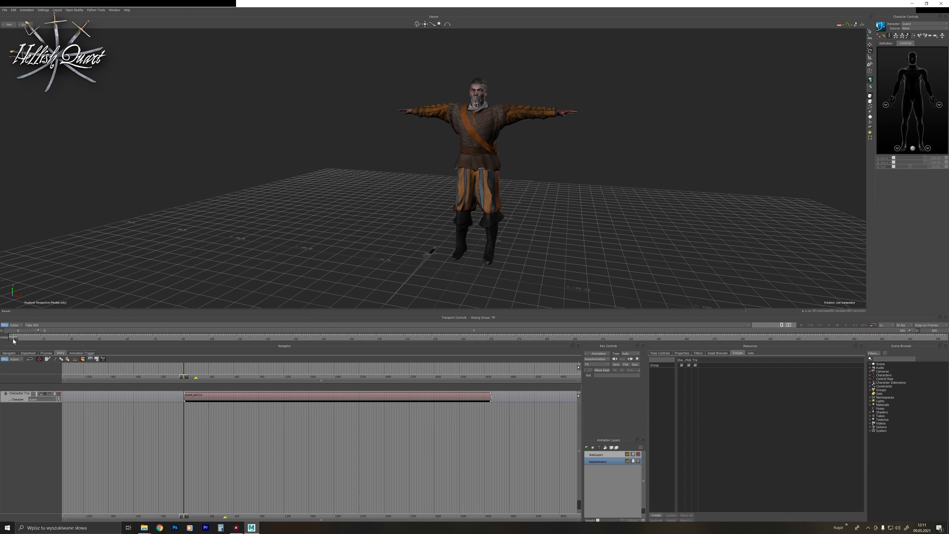
{"action": "left_click_drag", "start_coordinate": [14, 338], "coordinate": [259, 336]}
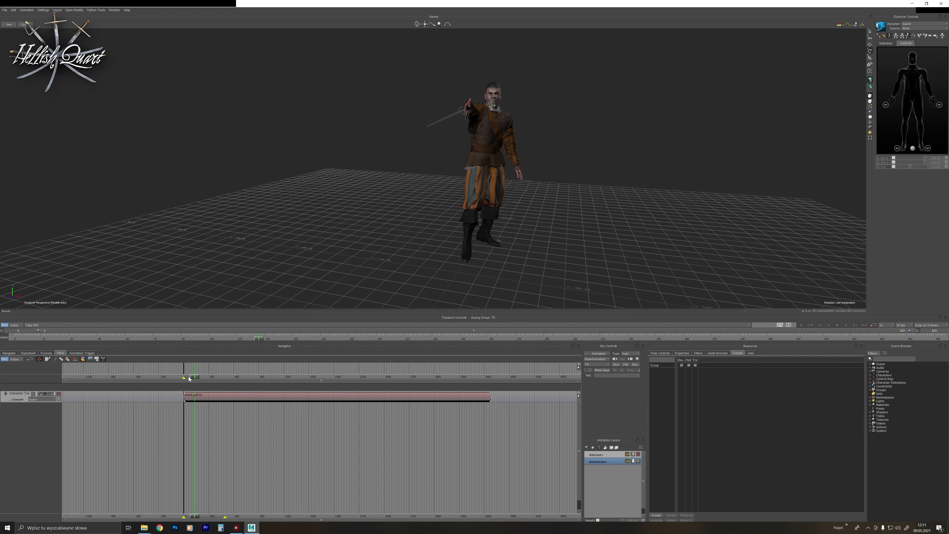
{"action": "left_click_drag", "start_coordinate": [195, 377], "coordinate": [235, 373]}
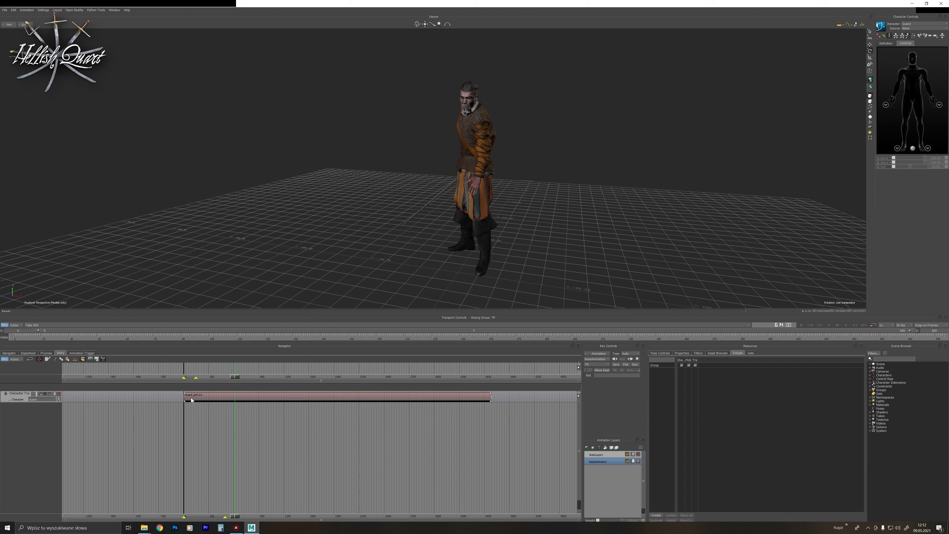
{"action": "left_click_drag", "start_coordinate": [183, 396], "coordinate": [235, 396]}
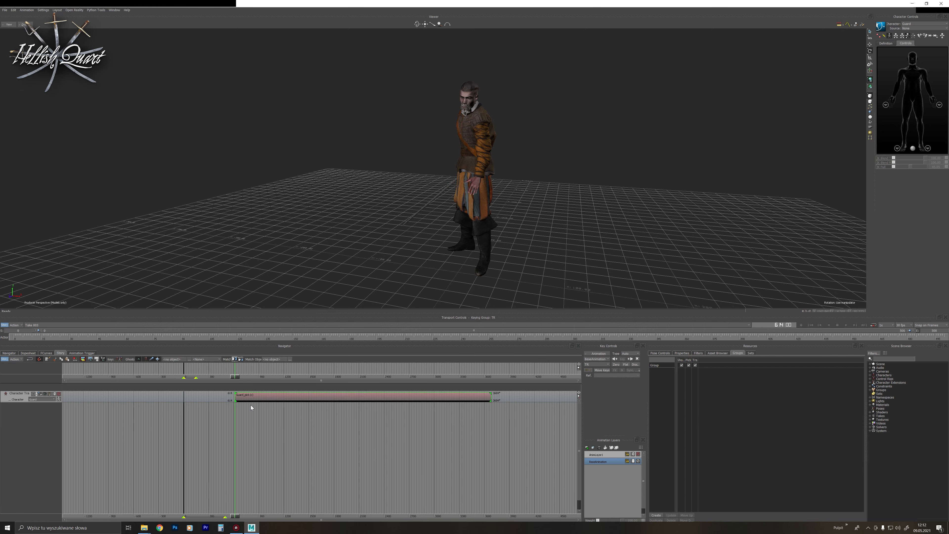
{"action": "left_click", "coordinate": [810, 325]}
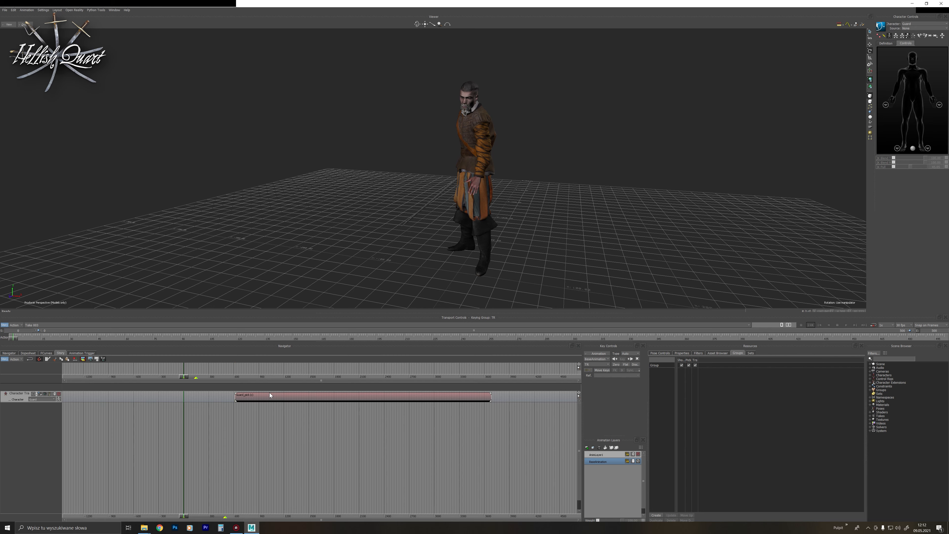
{"action": "left_click_drag", "start_coordinate": [270, 396], "coordinate": [219, 395]}
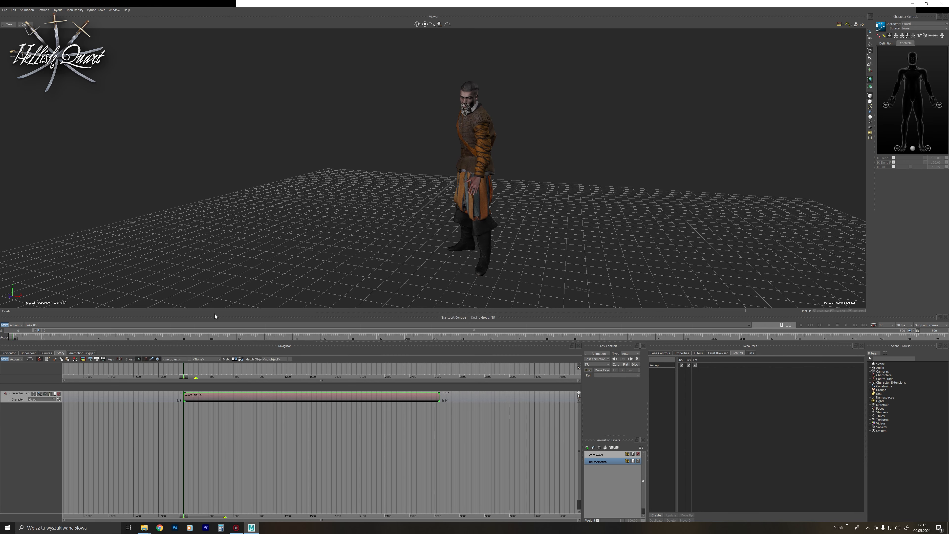
Play the trimmed clip and examine the guard's standing motion from several angles.
{"action": "left_click_drag", "start_coordinate": [362, 223], "coordinate": [369, 225], "text": "ctrl+shift"}
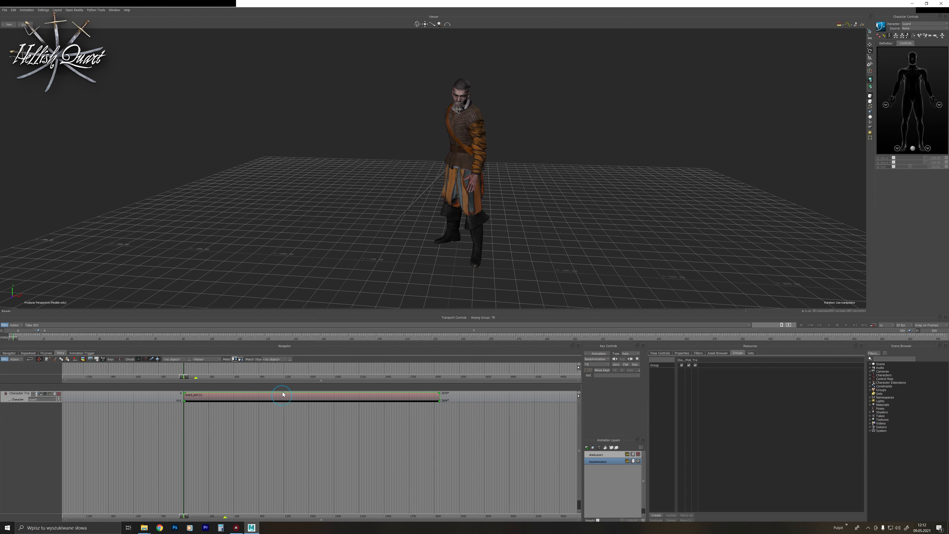
{"action": "left_click_drag", "start_coordinate": [388, 156], "coordinate": [284, 256], "text": "ctrl"}
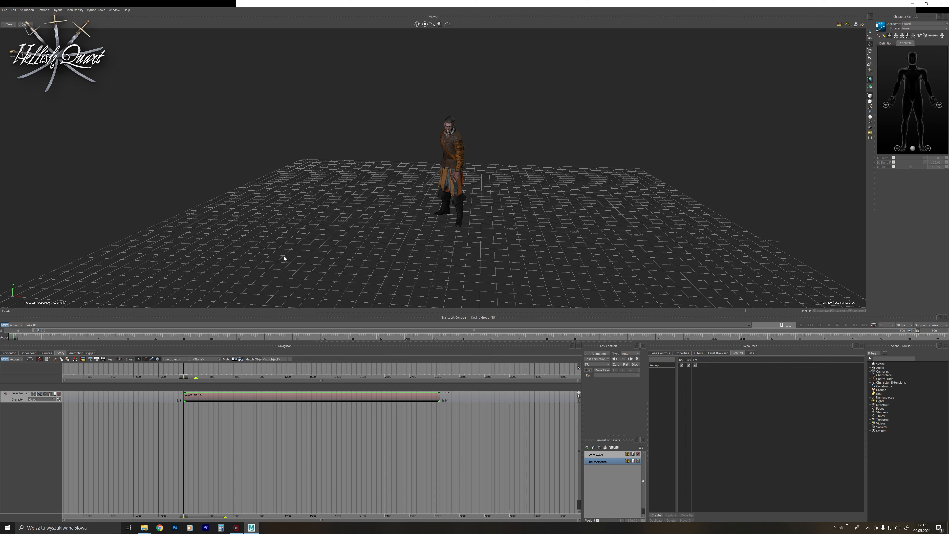
{"action": "left_click", "coordinate": [44, 397]}
{"action": "left_click", "coordinate": [290, 150]}
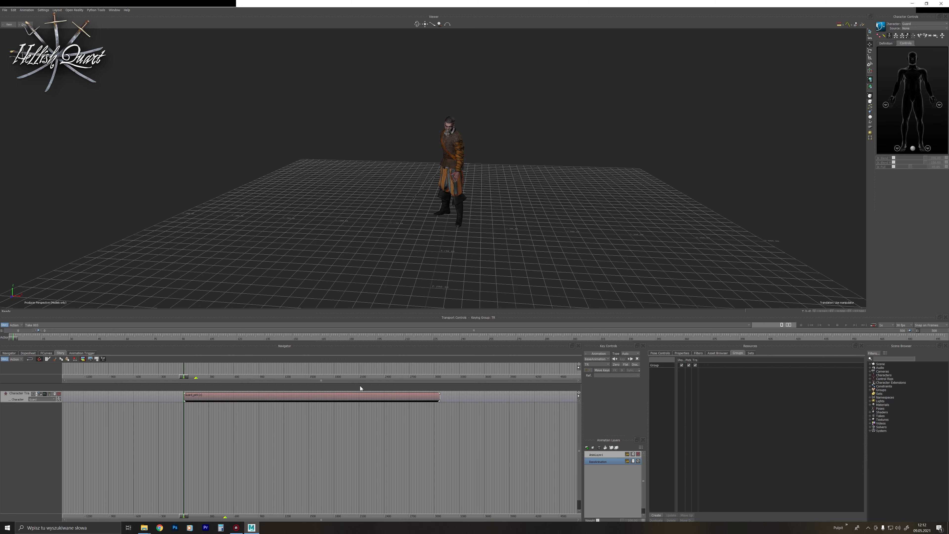
{"action": "left_click", "coordinate": [350, 395]}
{"action": "left_click_drag", "start_coordinate": [502, 132], "coordinate": [463, 210], "text": "ctrl+shift"}
{"action": "left_click", "coordinate": [539, 240]}
{"action": "left_click_drag", "start_coordinate": [540, 240], "coordinate": [682, 258], "text": "ctrl+shift"}
{"action": "left_click", "coordinate": [846, 326]}
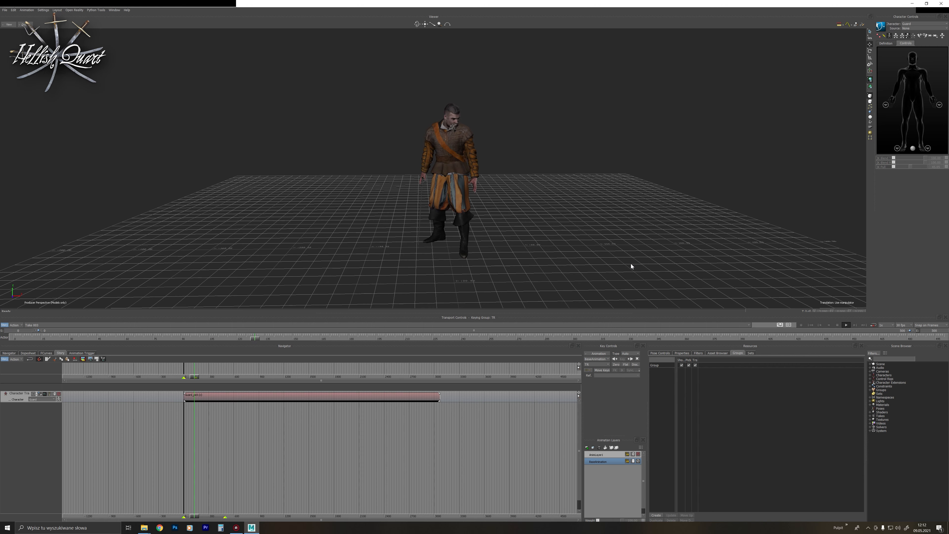
{"action": "left_click_drag", "start_coordinate": [631, 264], "coordinate": [721, 281], "text": "ctrl+shift"}
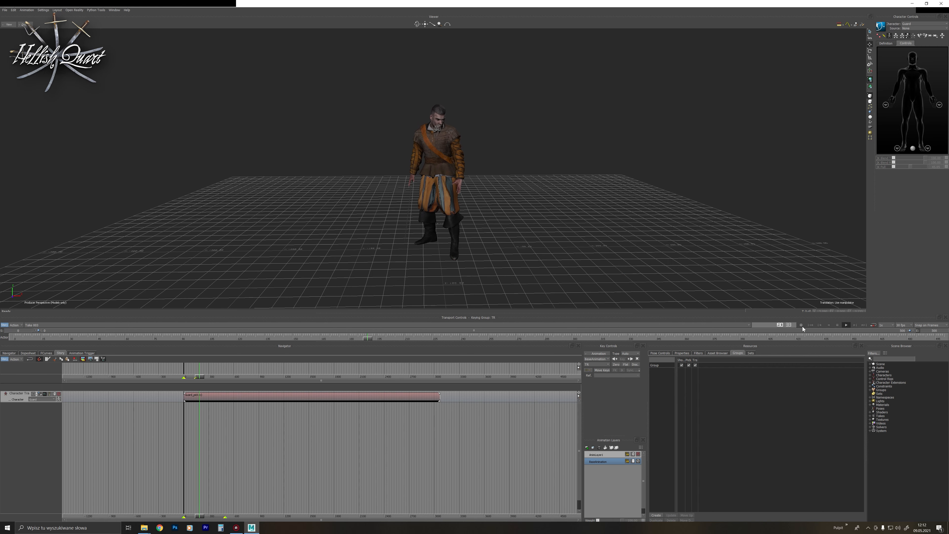
{"action": "left_click", "coordinate": [838, 325]}
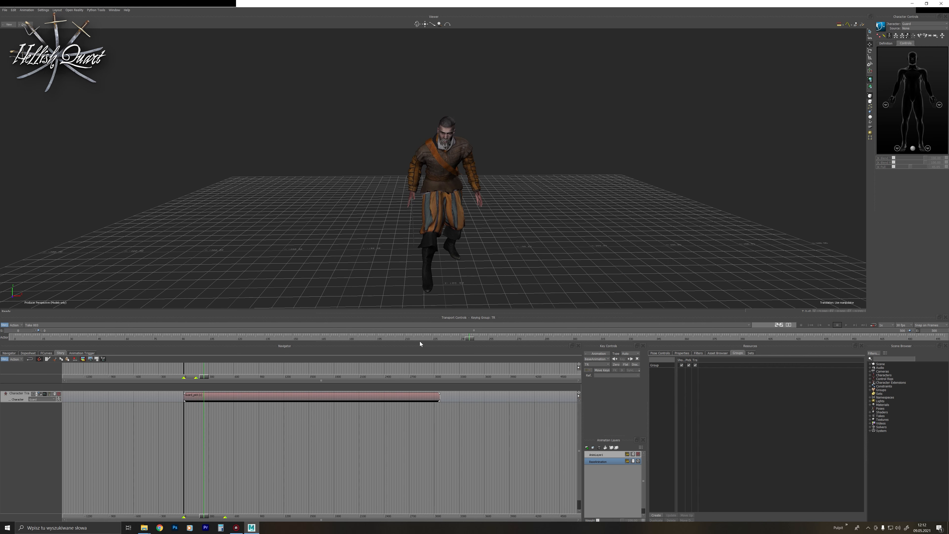
Find the end of the idle motion, set the take's end to frame 207, and return to the first frame.
{"action": "left_click_drag", "start_coordinate": [466, 338], "coordinate": [394, 340]}
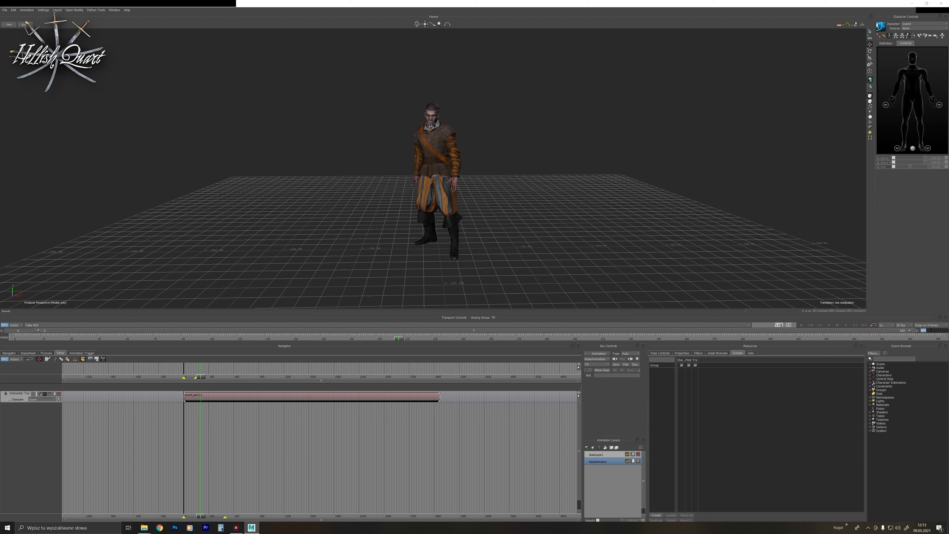
{"action": "key", "text": "Return"}
{"action": "left_click", "coordinate": [811, 325]}
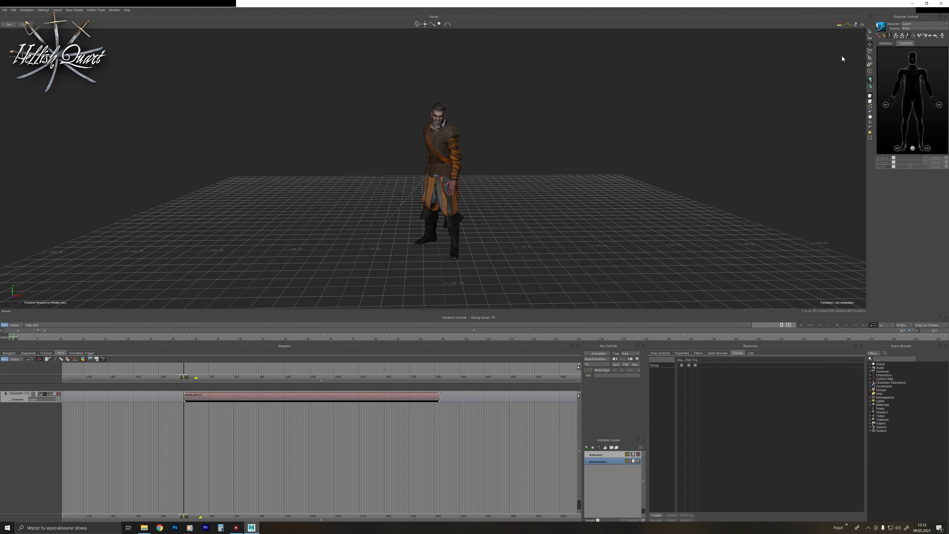
Bake the guard's Story motion to the skeleton and mute the character animation track.
{"action": "left_click", "coordinate": [883, 28]}
{"action": "mouse_move", "coordinate": [901, 57]}
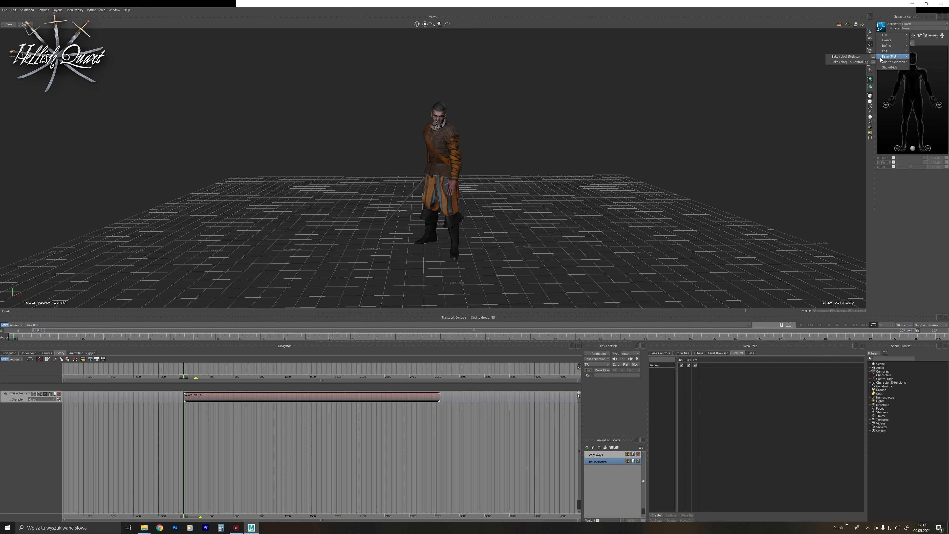
{"action": "left_click", "coordinate": [856, 57]}
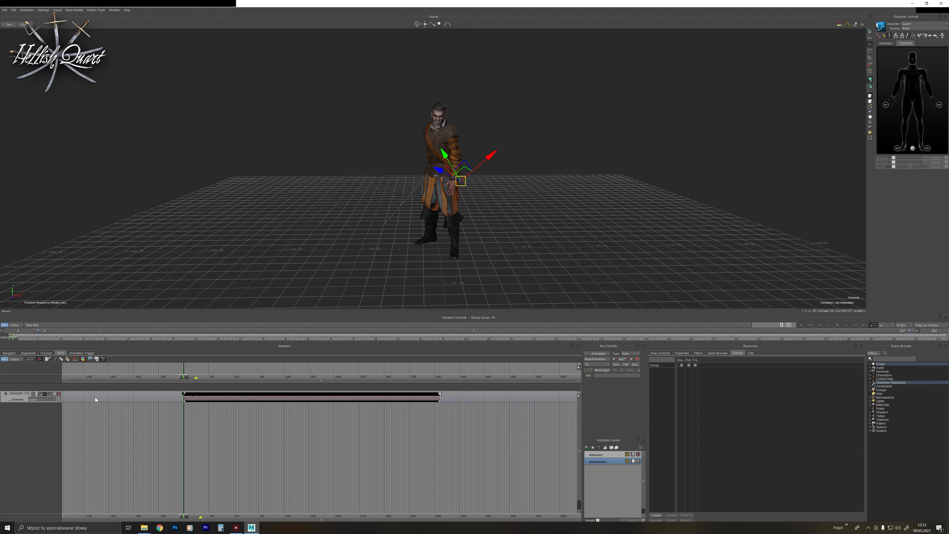
{"action": "left_click", "coordinate": [60, 393]}
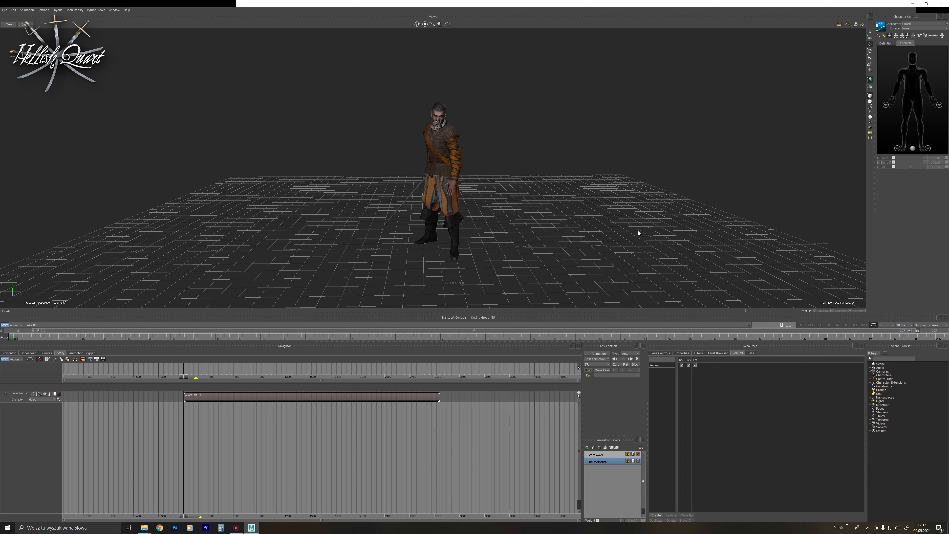
Play the baked motion from the start, then bake it to the guard's control rig.
{"action": "left_click", "coordinate": [848, 325]}
{"action": "left_click", "coordinate": [810, 325]}
{"action": "left_click", "coordinate": [882, 30]}
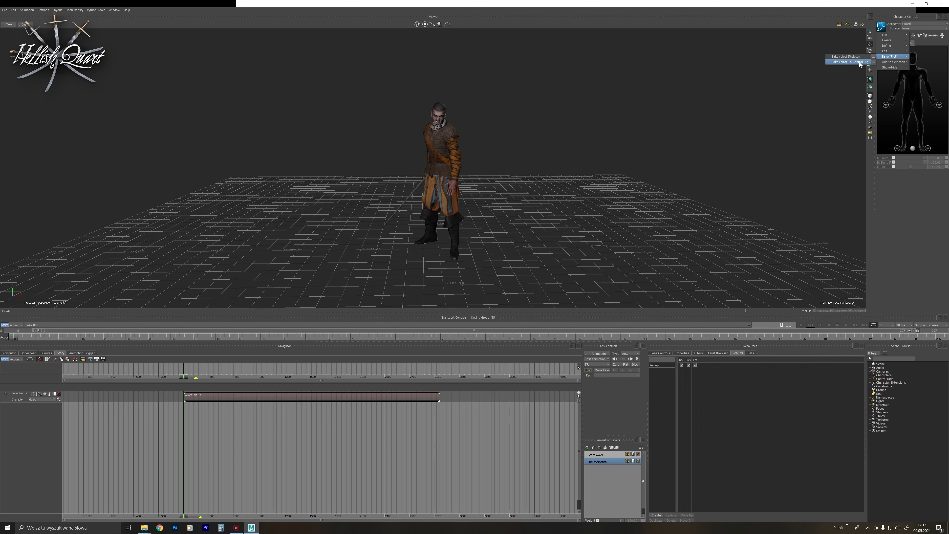
{"action": "left_click", "coordinate": [855, 60]}
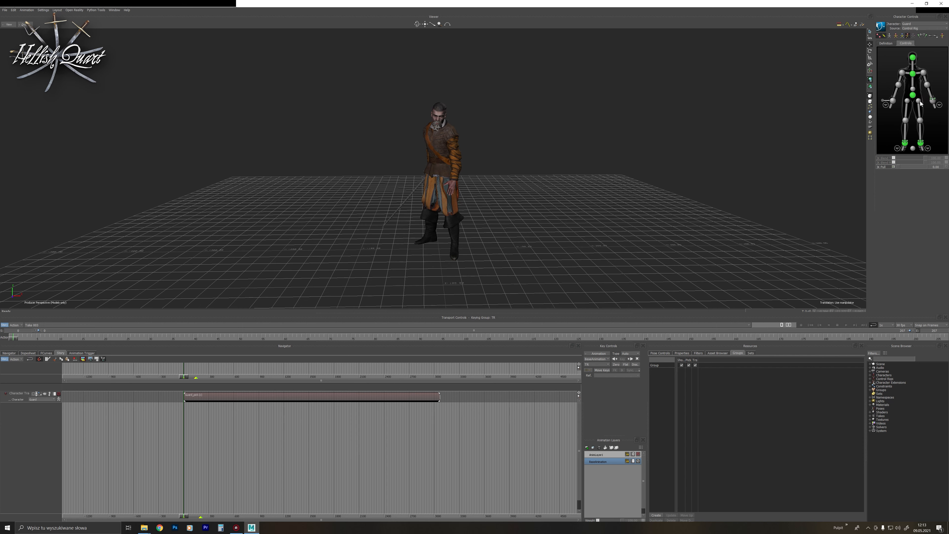
Set the translation and rotation blend of both hand effectors to 100.
{"action": "left_click", "coordinate": [932, 100]}
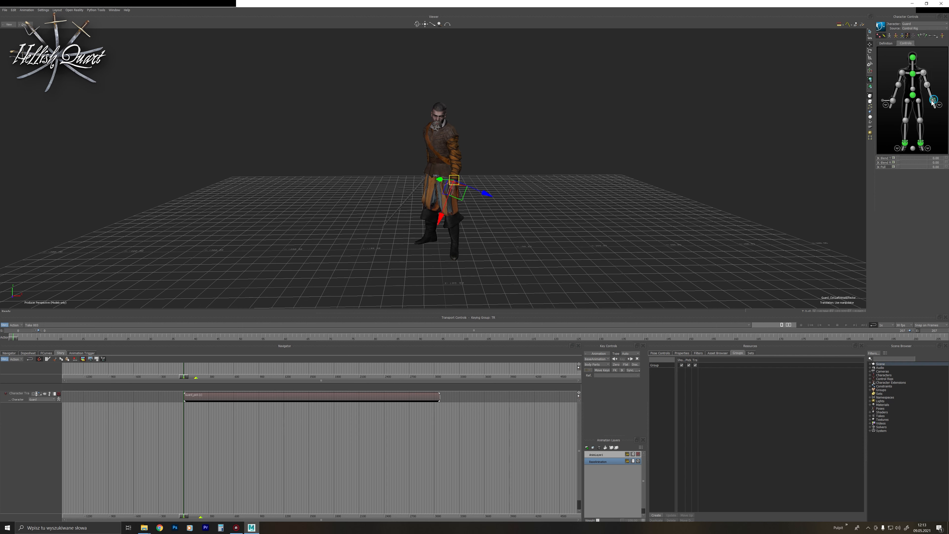
{"action": "left_click", "coordinate": [892, 100]}
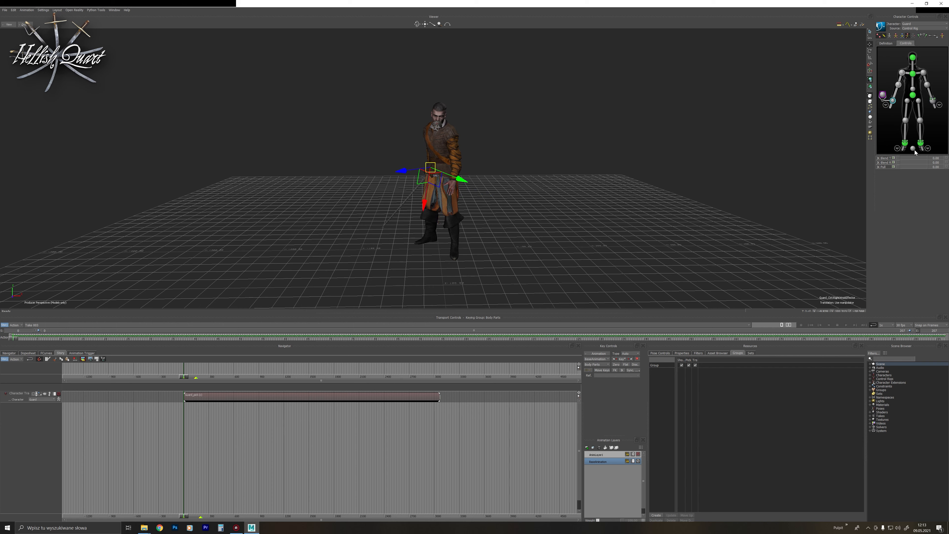
{"action": "left_click", "coordinate": [933, 101]}
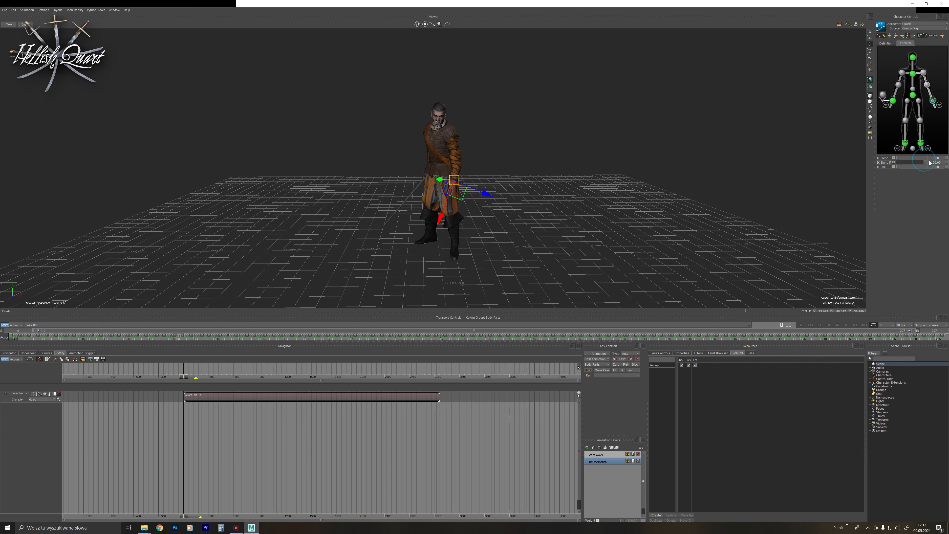
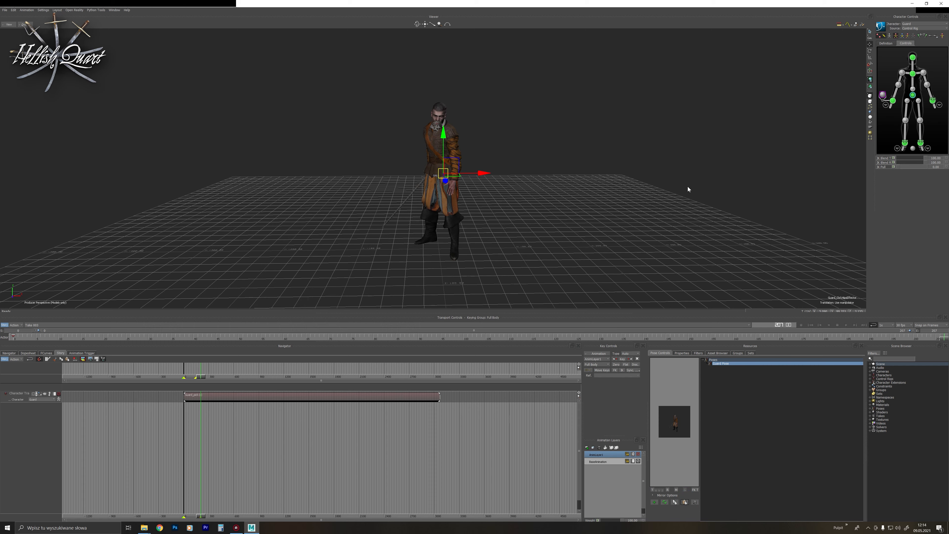
Play the guard's looping animation to check its transition, then go to the last frame.
{"action": "left_click", "coordinate": [846, 325]}
{"action": "left_click", "coordinate": [618, 200]}
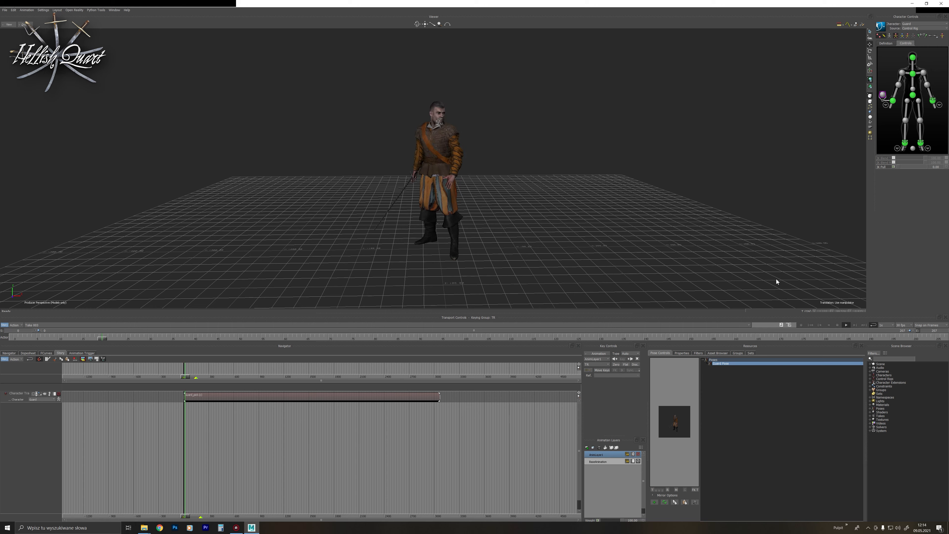
{"action": "left_click", "coordinate": [864, 324]}
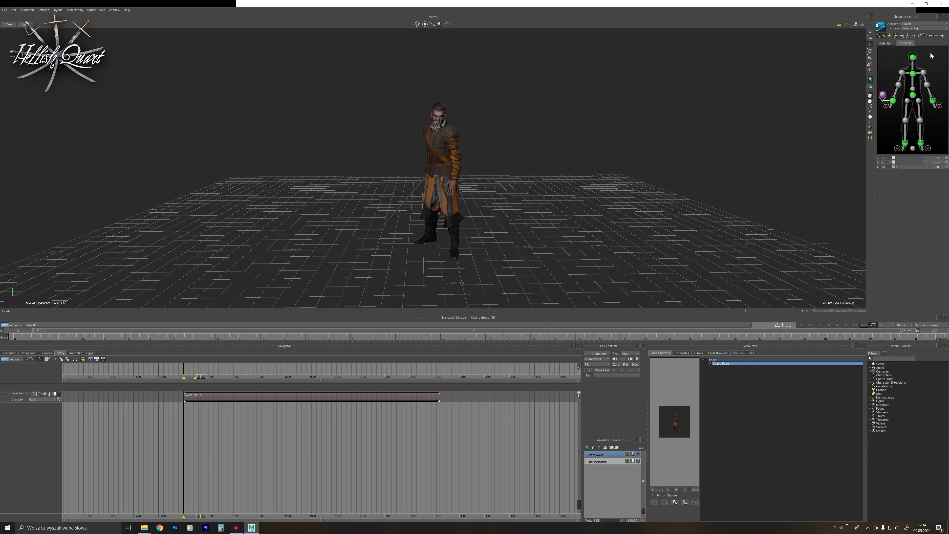
Show the control rig in X-Ray display and key the guard's full body on AnimLayer1 shortly before the take's end.
{"action": "left_click", "coordinate": [914, 96]}
{"action": "key", "text": "ctrl+a"}
{"action": "key", "text": "ctrl+a"}
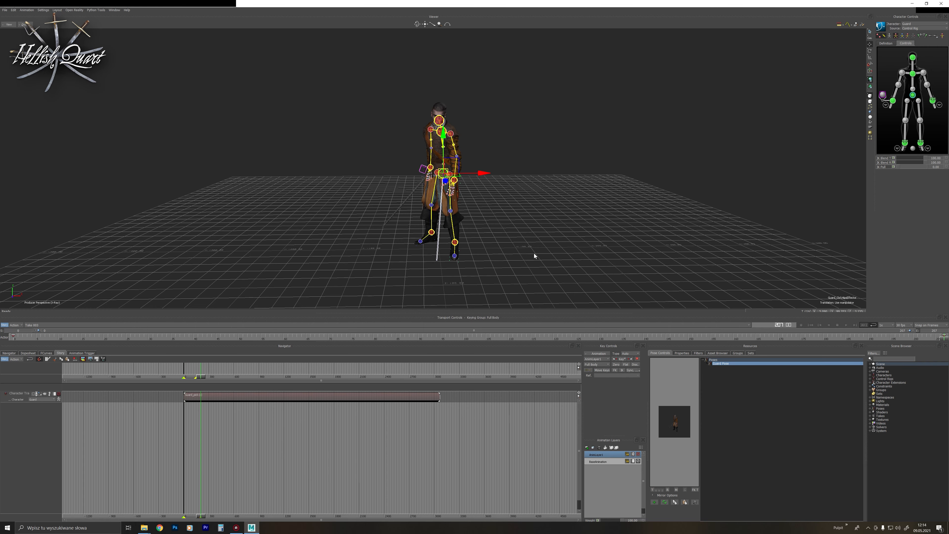
{"action": "left_click_drag", "start_coordinate": [534, 253], "coordinate": [537, 250], "text": "ctrl+shift"}
{"action": "left_click_drag", "start_coordinate": [944, 340], "coordinate": [783, 343]}
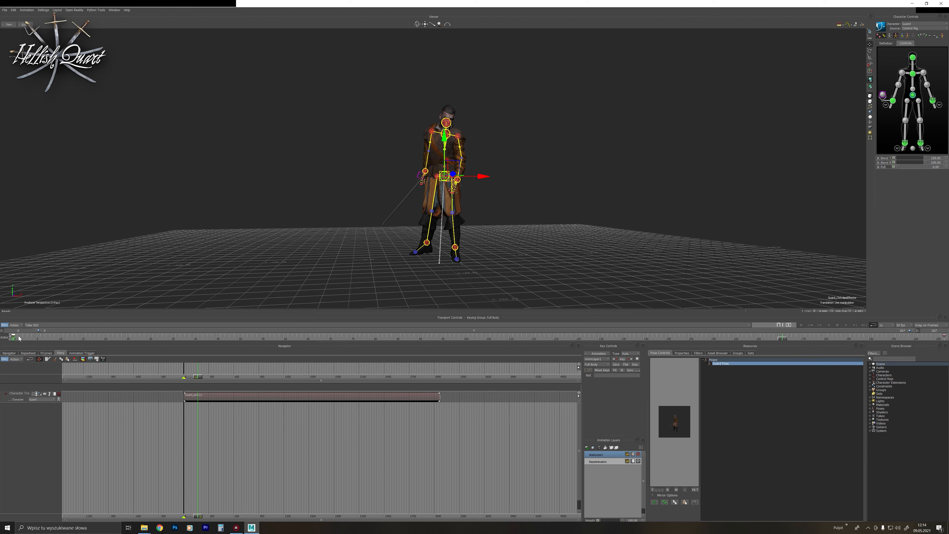
{"action": "left_click", "coordinate": [784, 339]}
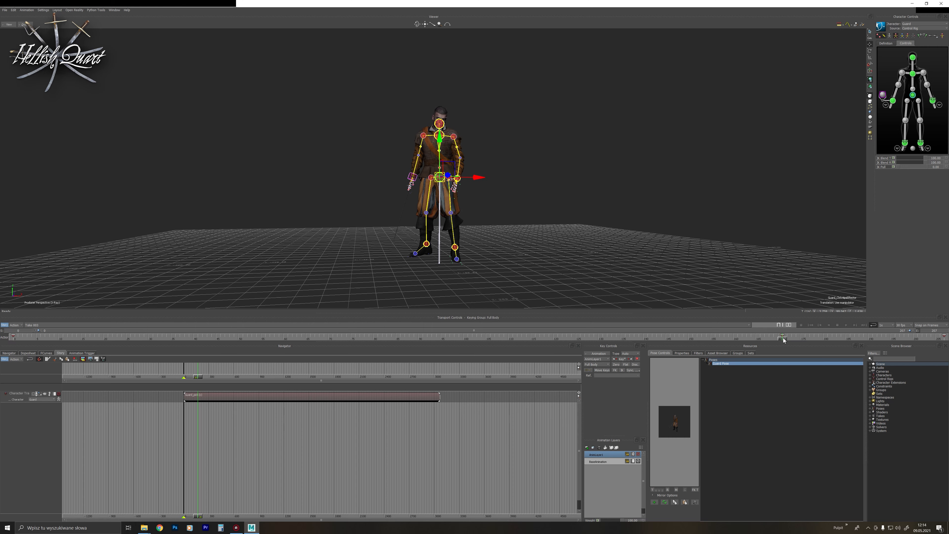
Scrub through the final frames to check the blend into the end pose, then return to the first frame.
{"action": "left_click_drag", "start_coordinate": [619, 227], "coordinate": [619, 243], "text": "ctrl+shift"}
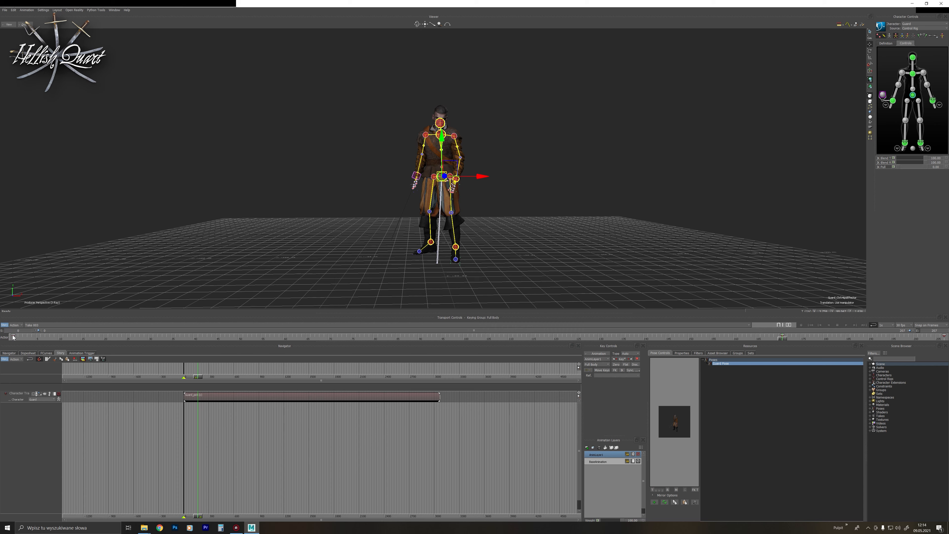
{"action": "mouse_move", "coordinate": [784, 339]}
{"action": "left_mouse_down"}
{"action": "mouse_move", "coordinate": [10, 342]}
{"action": "mouse_move", "coordinate": [639, 329]}
{"action": "mouse_move", "coordinate": [930, 338]}
{"action": "mouse_move", "coordinate": [790, 333]}
{"action": "left_mouse_up"}
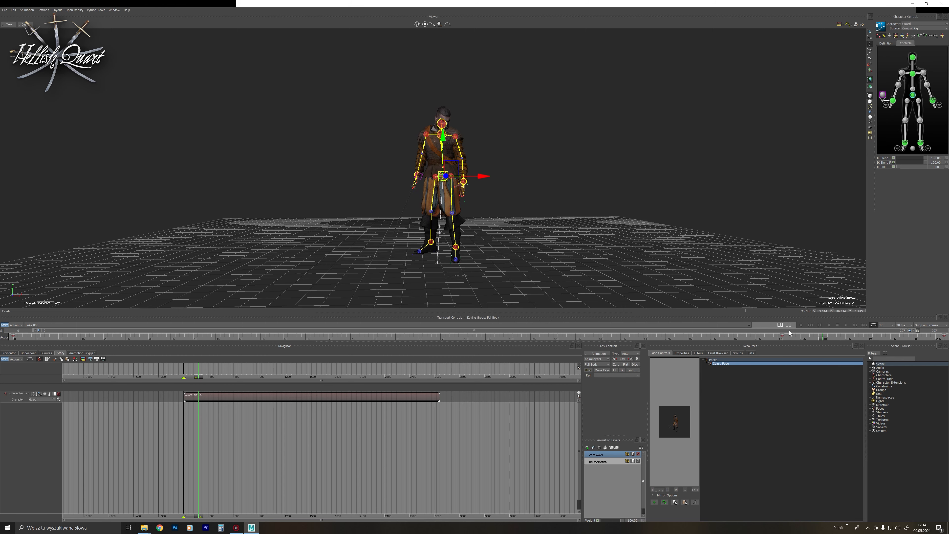
{"action": "left_click", "coordinate": [813, 327]}
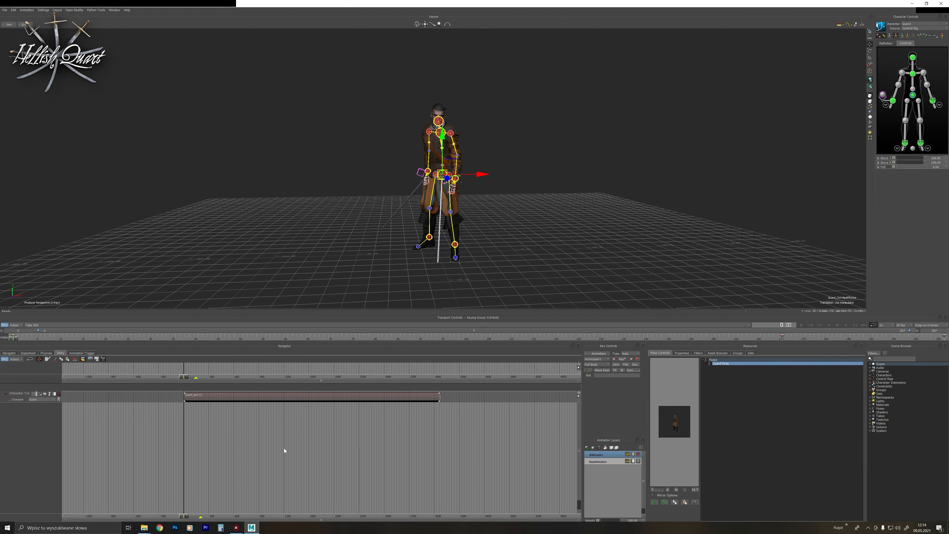
{"action": "left_click", "coordinate": [236, 528]}
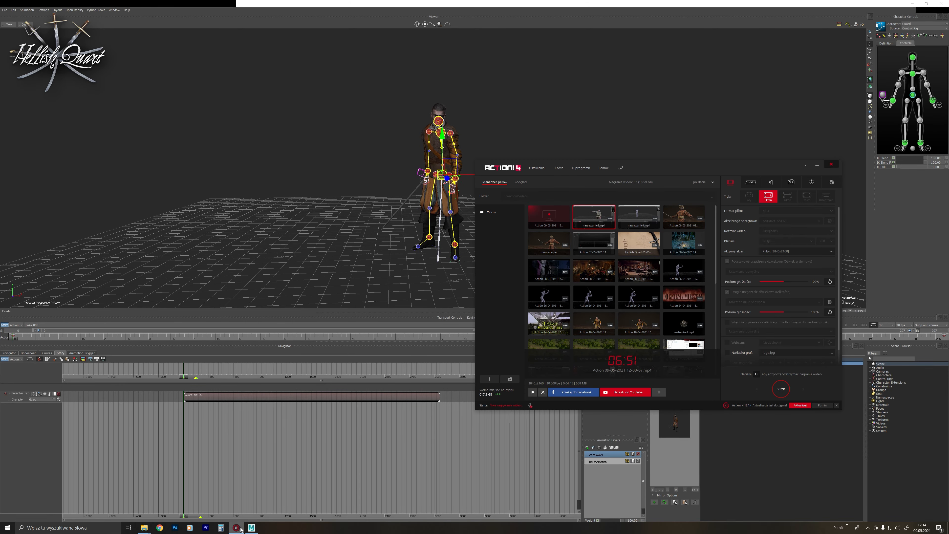
{"action": "left_click", "coordinate": [311, 186]}
{"action": "scroll", "coordinate": [605, 176], "scroll_direction": "up", "scroll_amount": 2}
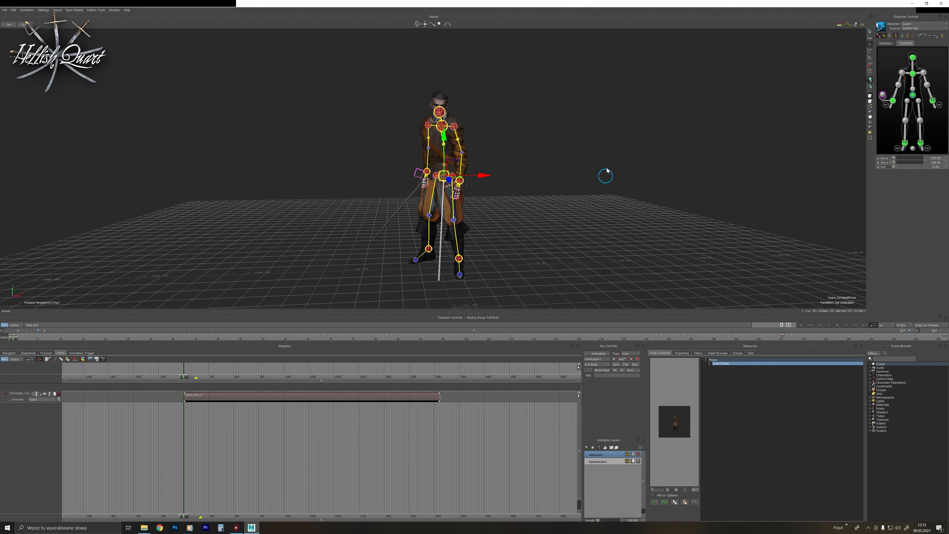
Play the guard's looping animation with only the model shown, then return to the first frame.
{"action": "left_click", "coordinate": [846, 324]}
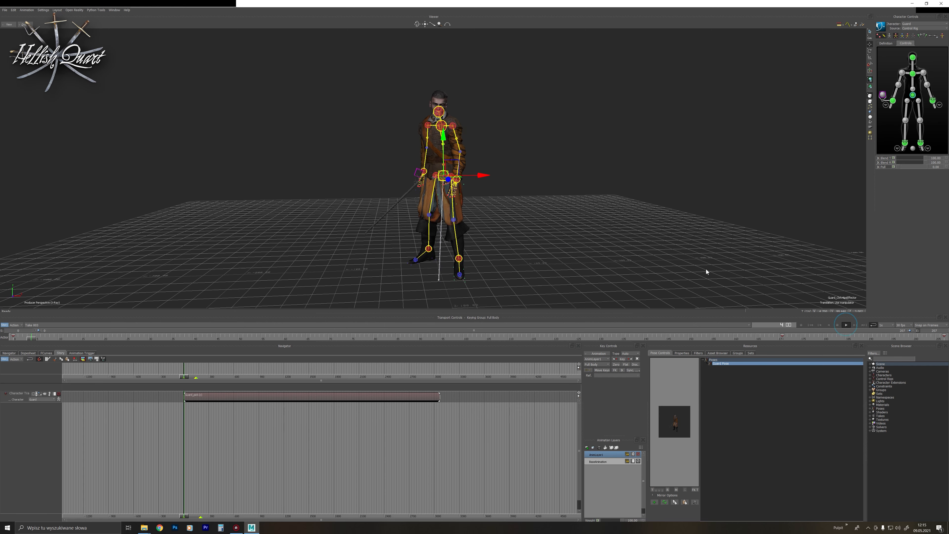
{"action": "key", "text": "ctrl+a"}
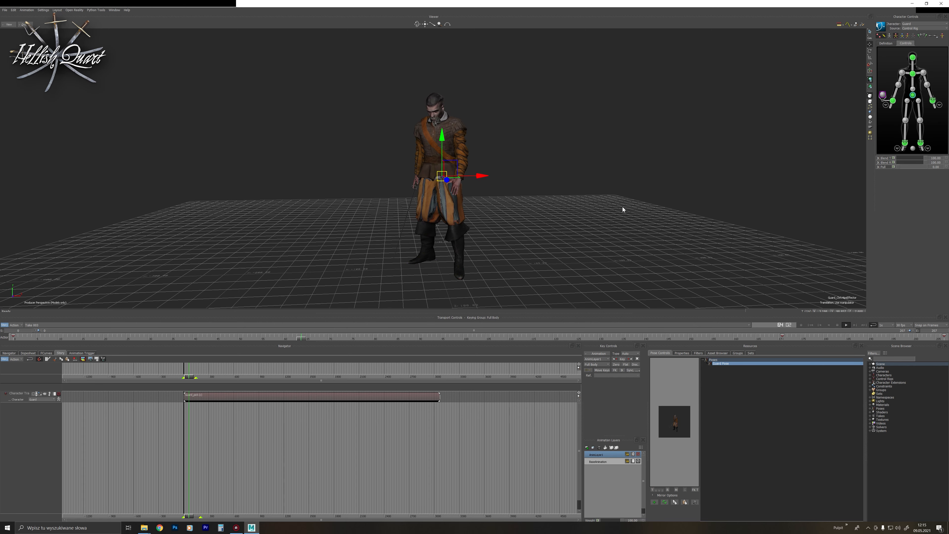
{"action": "left_click", "coordinate": [623, 207]}
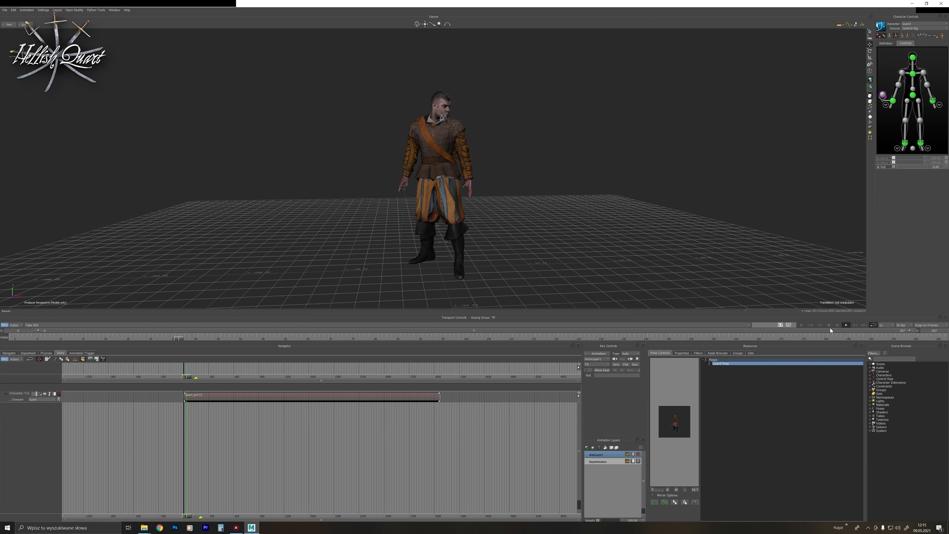
{"action": "left_click", "coordinate": [810, 324]}
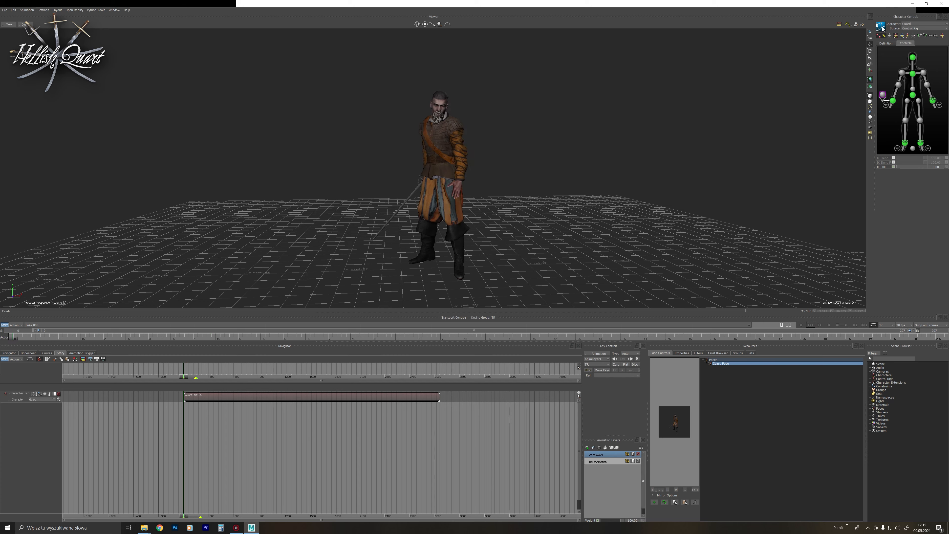
Add a new animation layer above AnimLayer1 and show the guard's control rig in X-Ray display.
{"action": "left_click_drag", "start_coordinate": [570, 226], "coordinate": [601, 228], "text": "ctrl+shift"}
{"action": "left_click", "coordinate": [587, 447]}
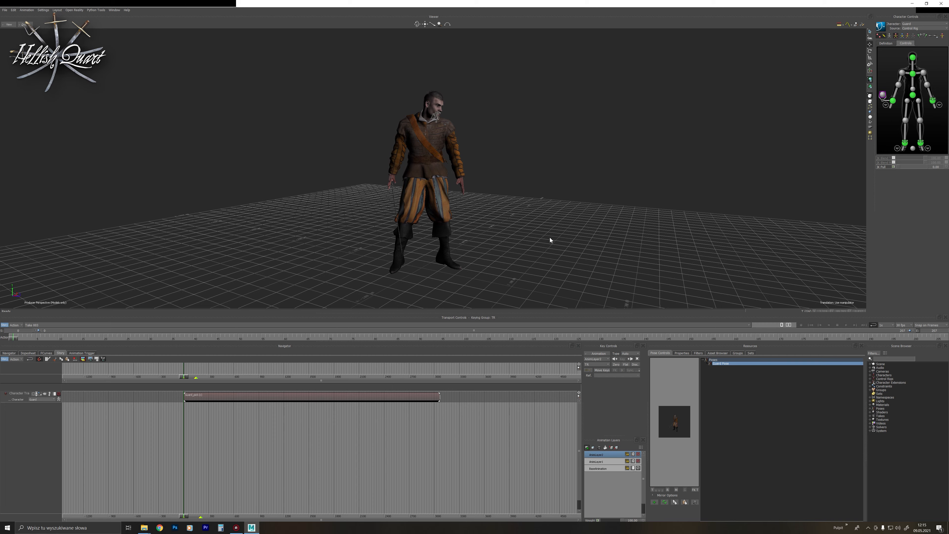
{"action": "scroll", "coordinate": [550, 181], "scroll_direction": "up", "scroll_amount": 10}
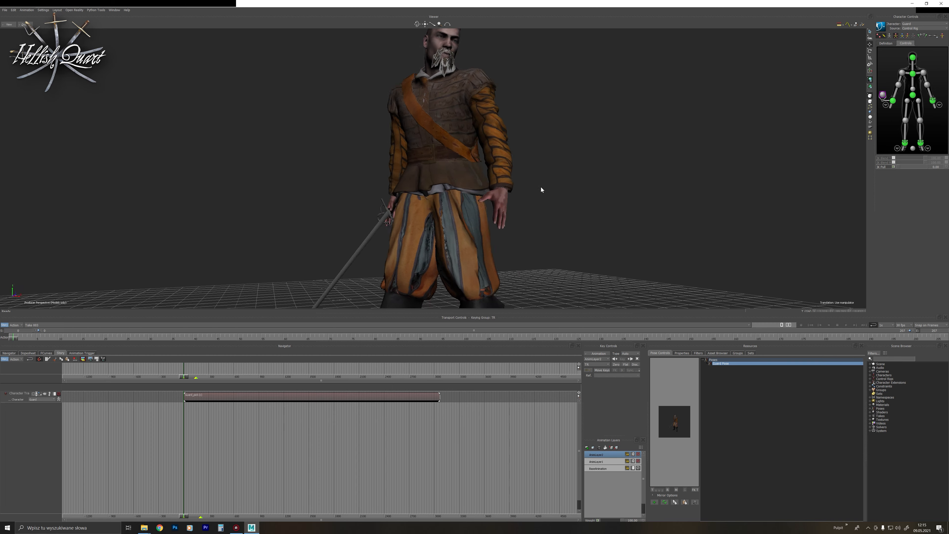
{"action": "left_click_drag", "start_coordinate": [541, 187], "coordinate": [568, 202], "text": "ctrl+shift"}
{"action": "scroll", "coordinate": [632, 203], "scroll_direction": "up", "scroll_amount": 2}
{"action": "scroll", "coordinate": [632, 203], "scroll_direction": "down", "scroll_amount": 8}
{"action": "key", "text": "ctrl+a"}
{"action": "key", "text": "ctrl+a"}
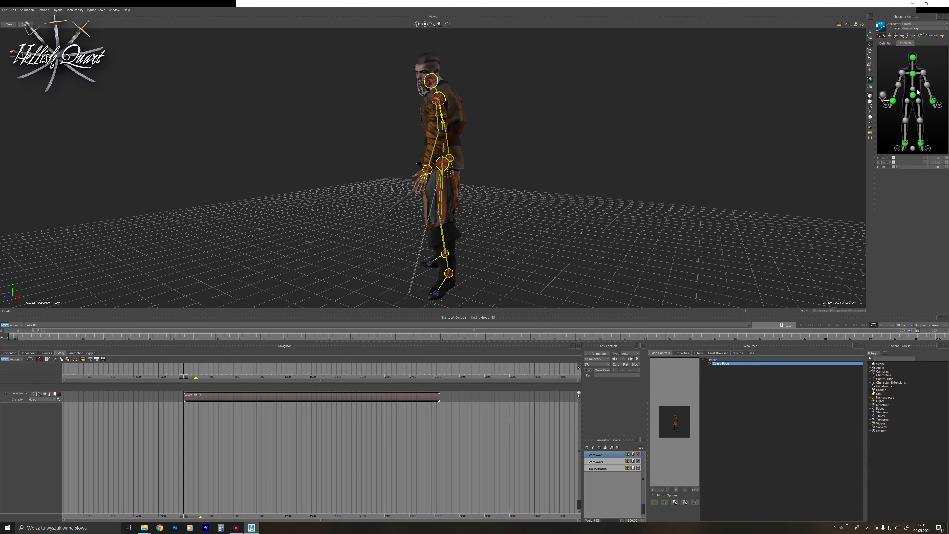
Rotate the guard's chest effector on the new layer to adjust the upper-body posture at the first frame.
{"action": "left_click", "coordinate": [914, 96]}
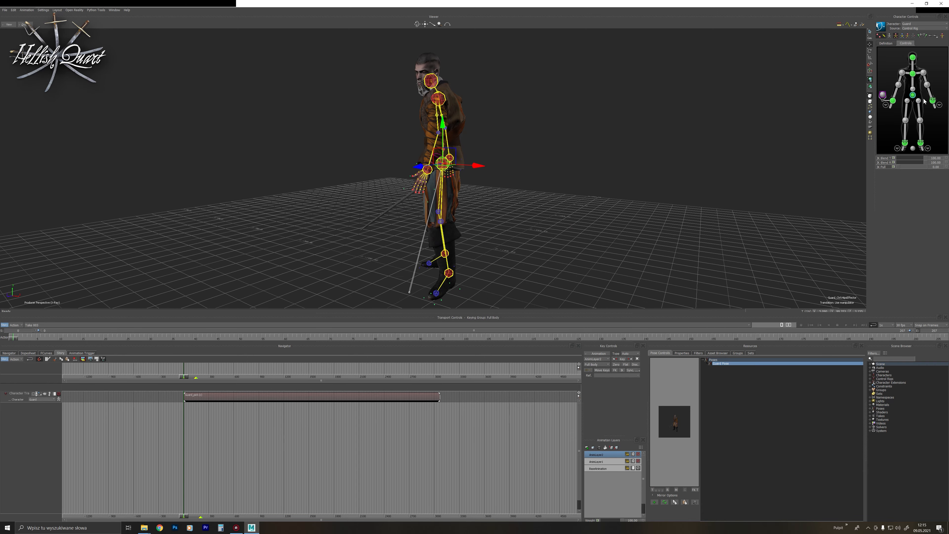
{"action": "left_click", "coordinate": [911, 74]}
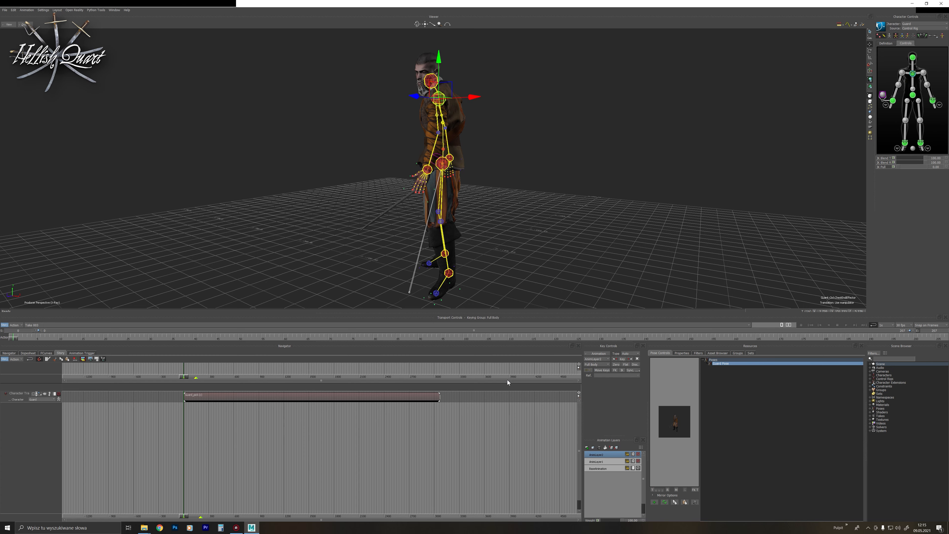
{"action": "left_click_drag", "start_coordinate": [585, 204], "coordinate": [527, 160], "text": "ctrl+shift"}
{"action": "key", "text": "e"}
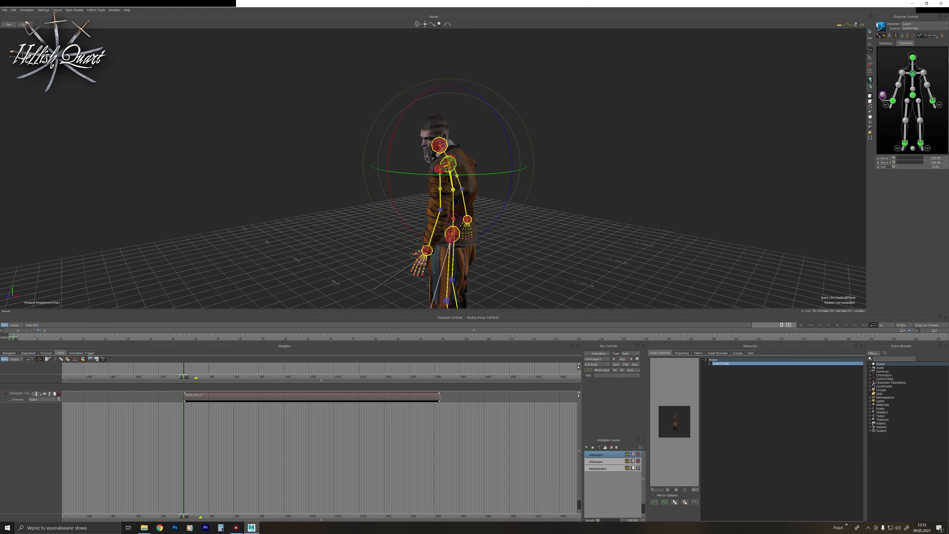
{"action": "left_click", "coordinate": [912, 57]}
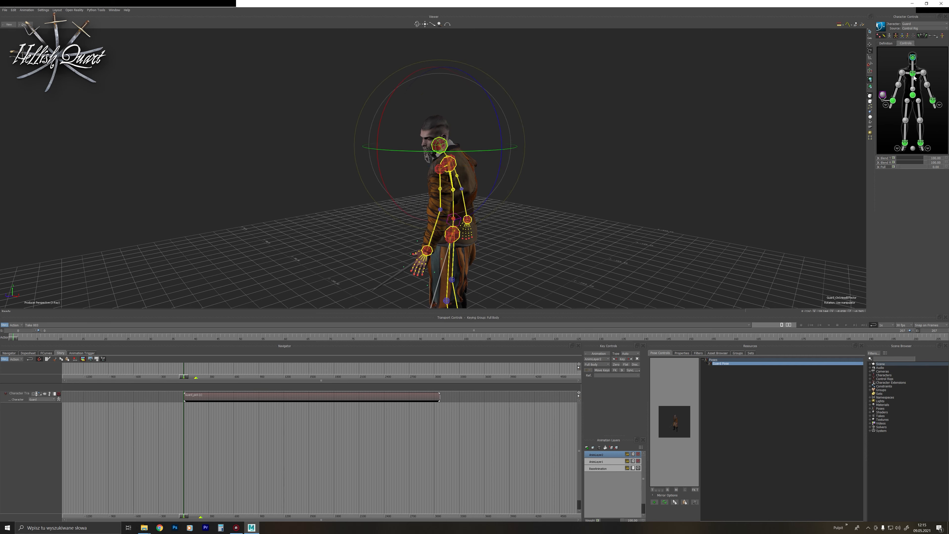
{"action": "left_click", "coordinate": [913, 74]}
{"action": "left_click", "coordinate": [892, 102]}
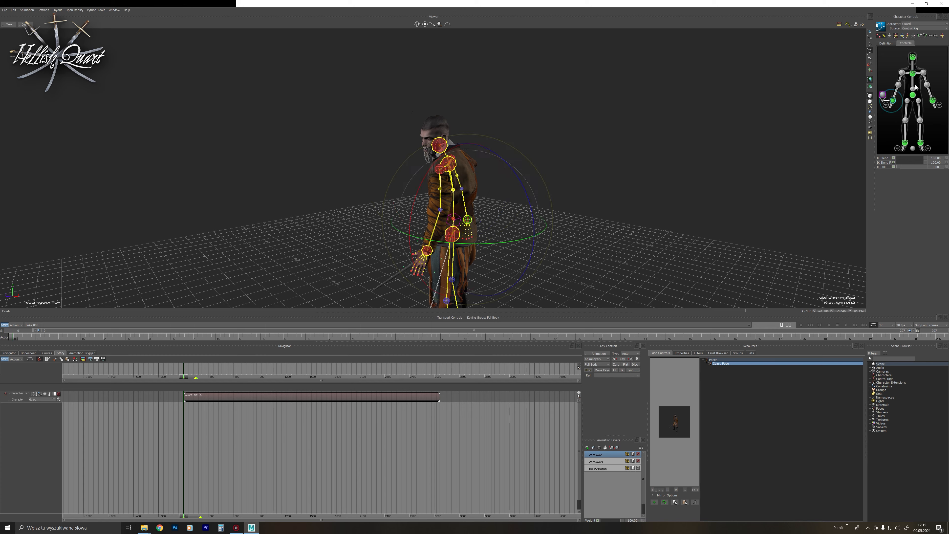
{"action": "left_click", "coordinate": [915, 73]}
{"action": "left_click_drag", "start_coordinate": [533, 173], "coordinate": [518, 170], "text": "ctrl+shift"}
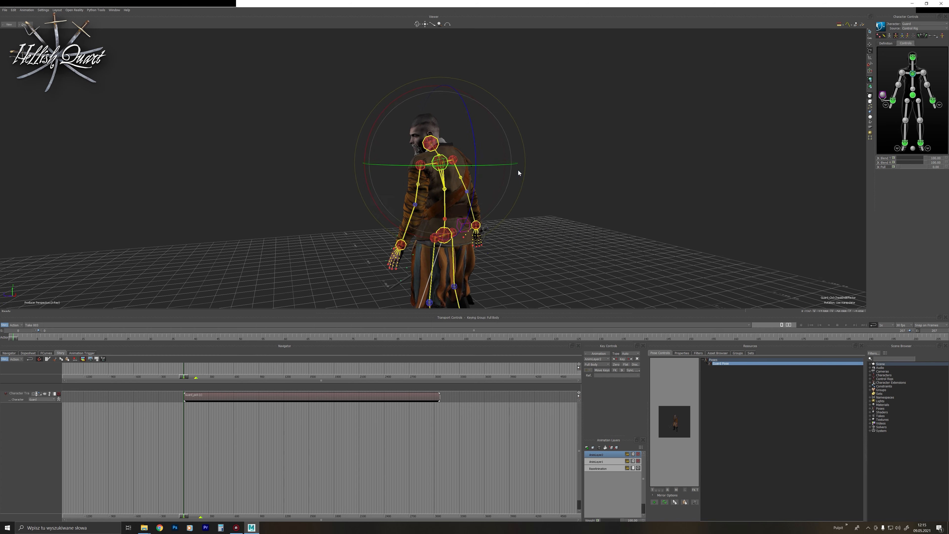
{"action": "left_click_drag", "start_coordinate": [522, 135], "coordinate": [447, 146], "text": "ctrl+shift"}
{"action": "key", "text": "F5"}
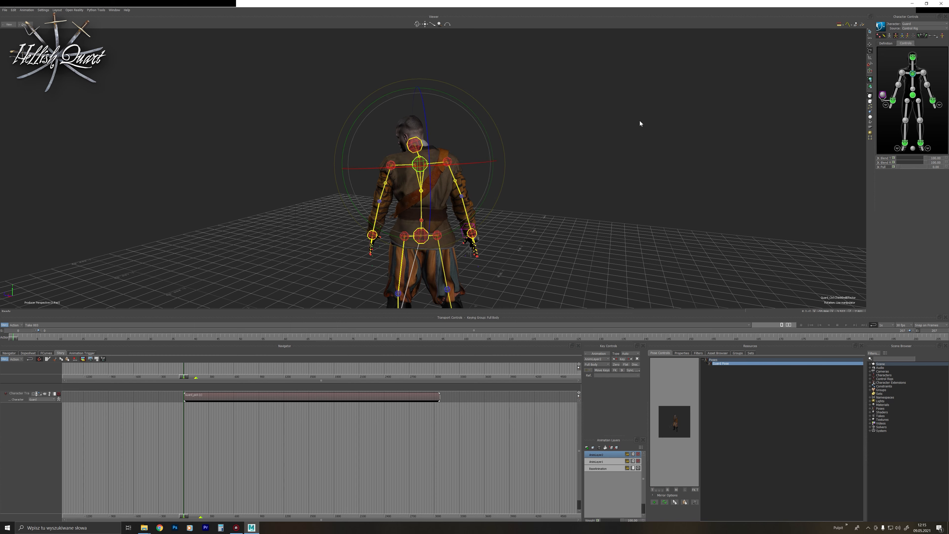
Reposition the guard's left and right shoulder effectors by translating them.
{"action": "left_click", "coordinate": [923, 73]}
{"action": "left_click_drag", "start_coordinate": [499, 193], "coordinate": [545, 185], "text": "ctrl+shift"}
{"action": "key", "text": "t"}
{"action": "left_click_drag", "start_coordinate": [468, 140], "coordinate": [695, 113]}
{"action": "left_click", "coordinate": [904, 72]}
{"action": "left_click_drag", "start_coordinate": [406, 183], "coordinate": [473, 187], "text": "ctrl+shift"}
{"action": "left_click_drag", "start_coordinate": [421, 147], "coordinate": [421, 150]}
{"action": "left_click_drag", "start_coordinate": [565, 169], "coordinate": [500, 169], "text": "ctrl+shift"}
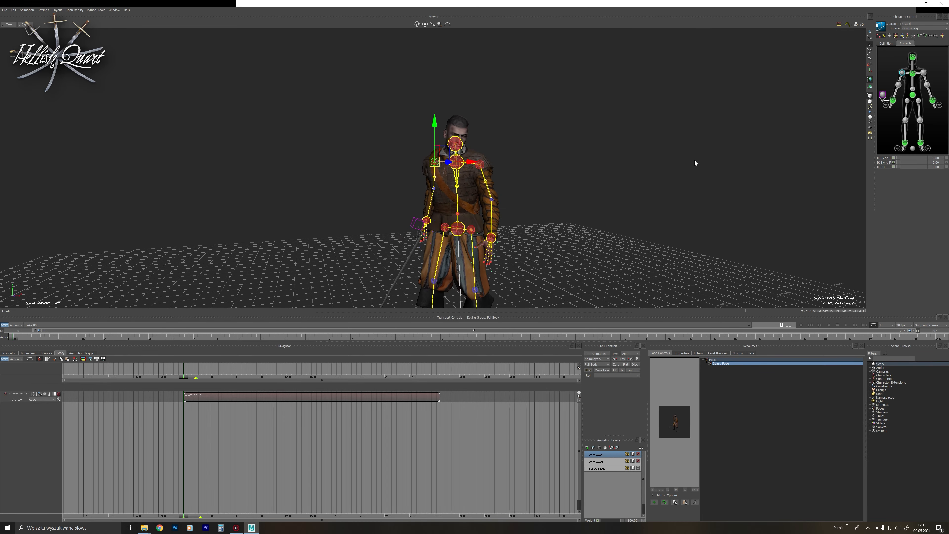
{"action": "left_click_drag", "start_coordinate": [695, 161], "coordinate": [672, 149], "text": "ctrl+shift"}
{"action": "left_click_drag", "start_coordinate": [809, 137], "coordinate": [645, 270], "text": "ctrl+shift"}
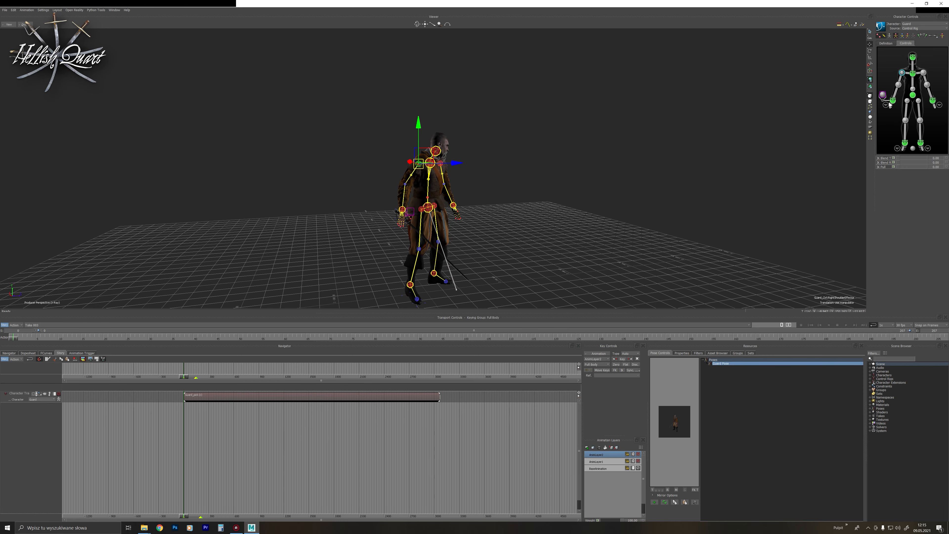
Adjust the hips, chest and head effectors together and reposition the left hand effector.
{"action": "left_click", "coordinate": [913, 95]}
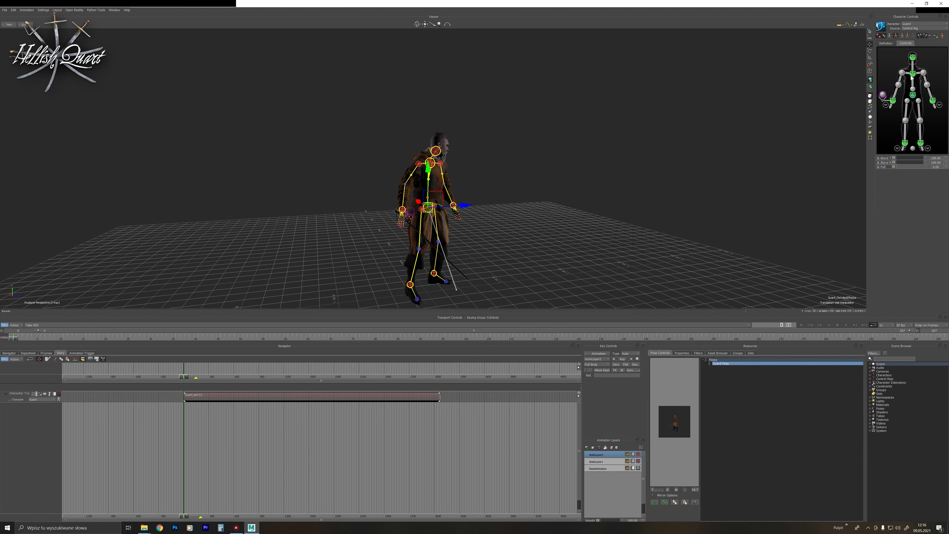
{"action": "left_click", "coordinate": [913, 57]}
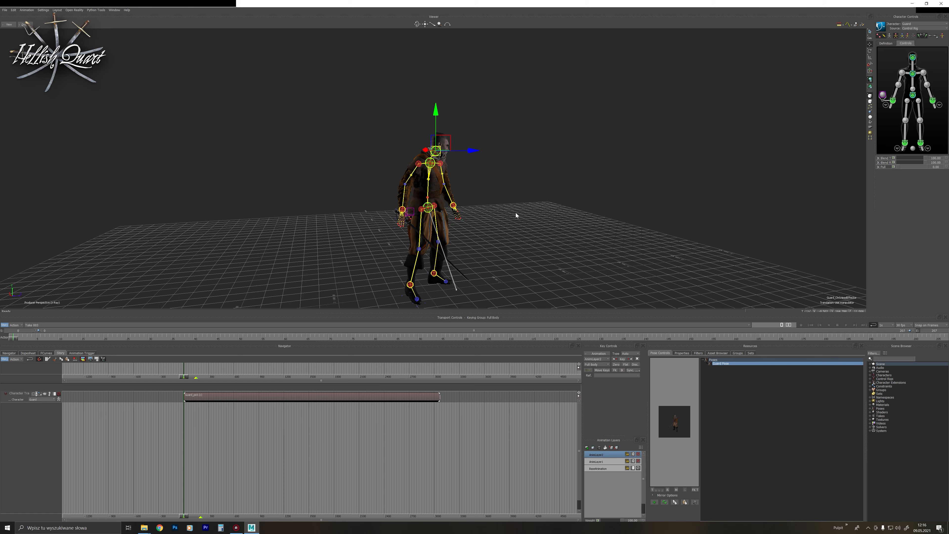
{"action": "mouse_move", "coordinate": [505, 137]}
{"action": "left_mouse_down", "text": "ctrl+shift"}
{"action": "mouse_move", "coordinate": [494, 209]}
{"action": "mouse_move", "coordinate": [513, 190]}
{"action": "mouse_move", "coordinate": [503, 148]}
{"action": "left_mouse_up", "text": "ctrl+shift"}
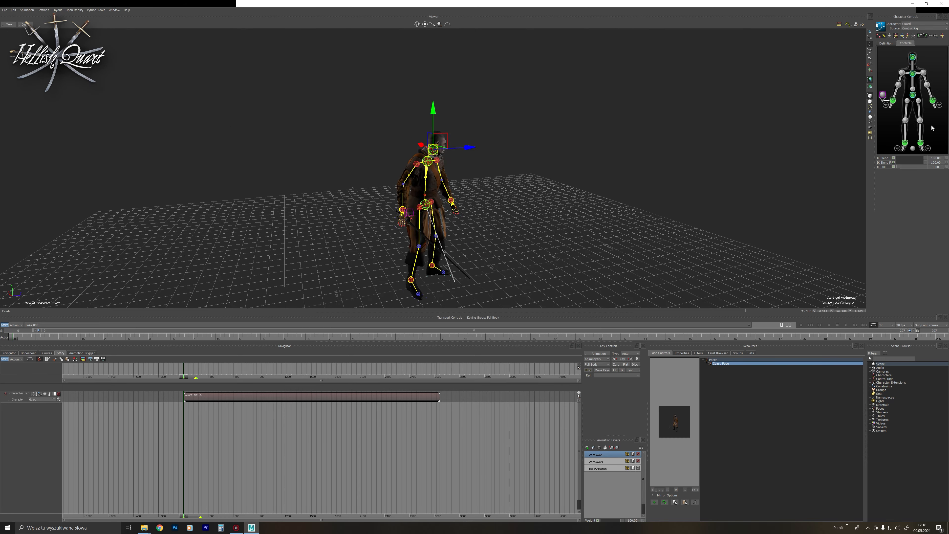
{"action": "left_click", "coordinate": [933, 106]}
{"action": "left_click_drag", "start_coordinate": [623, 233], "coordinate": [446, 239], "text": "ctrl+shift"}
{"action": "left_click_drag", "start_coordinate": [506, 269], "coordinate": [521, 236], "text": "ctrl+shift"}
{"action": "left_click", "coordinate": [590, 206]}
{"action": "mouse_move", "coordinate": [570, 152]}
{"action": "left_mouse_down", "text": "ctrl+shift"}
{"action": "mouse_move", "coordinate": [574, 137]}
{"action": "mouse_move", "coordinate": [576, 159]}
{"action": "left_mouse_up", "text": "ctrl+shift"}
{"action": "key", "text": "ctrl+a"}
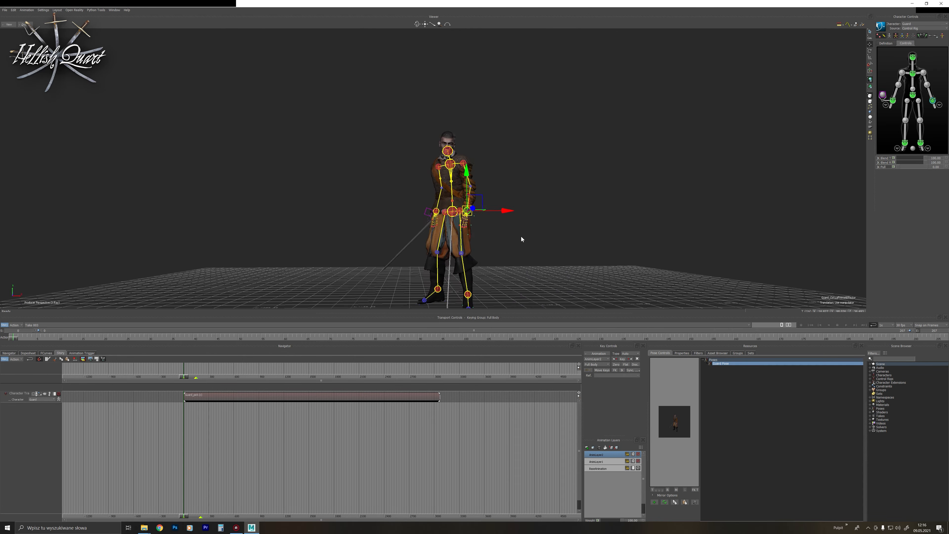
{"action": "key", "text": "ctrl+a"}
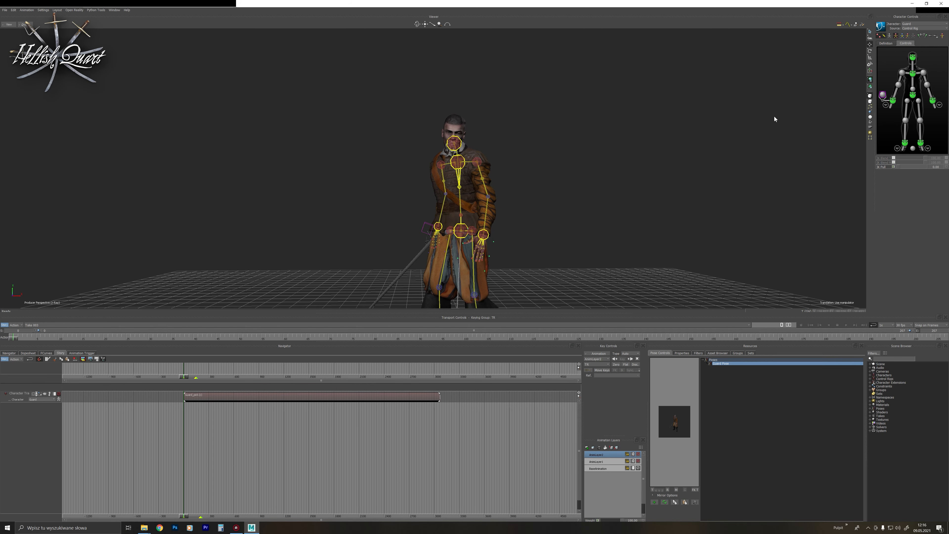
Rotate and reposition the head effector, and key the guard's full body on the new layer at the first frame.
{"action": "left_click", "coordinate": [912, 58]}
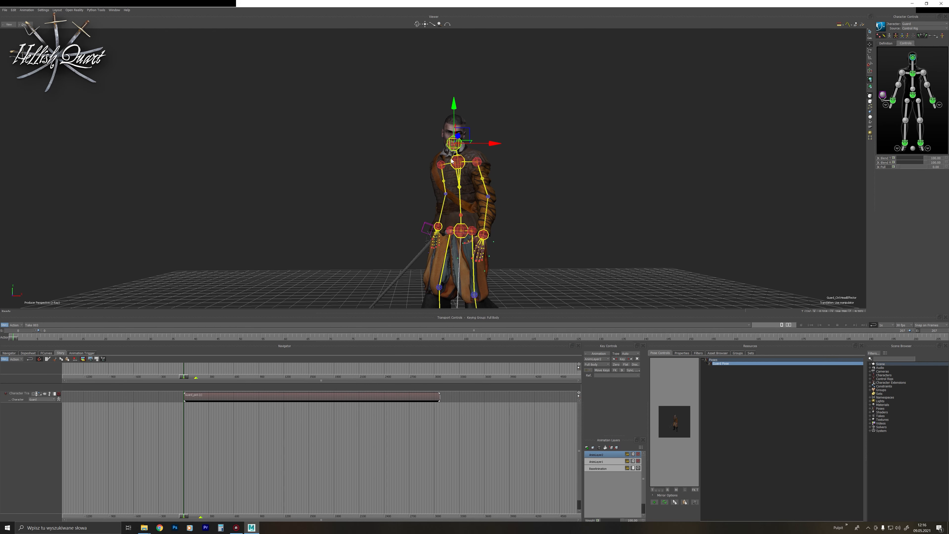
{"action": "key", "text": "r"}
{"action": "left_click_drag", "start_coordinate": [504, 121], "coordinate": [554, 200]}
{"action": "left_click_drag", "start_coordinate": [554, 201], "coordinate": [568, 170], "text": "ctrl"}
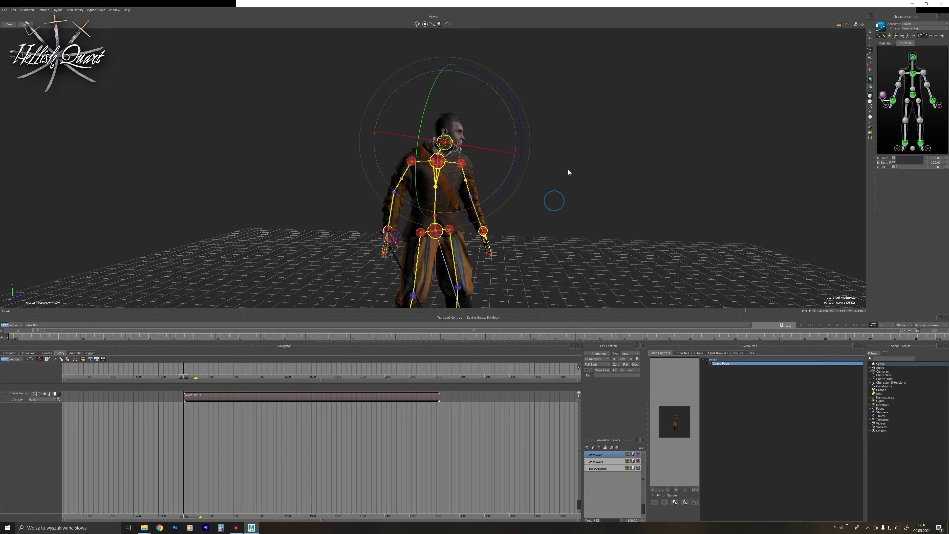
{"action": "key", "text": "t"}
{"action": "mouse_move", "coordinate": [486, 124]}
{"action": "left_mouse_down", "text": "ctrl+shift"}
{"action": "mouse_move", "coordinate": [515, 129]}
{"action": "mouse_move", "coordinate": [471, 138]}
{"action": "mouse_move", "coordinate": [484, 142]}
{"action": "left_mouse_up", "text": "ctrl+shift"}
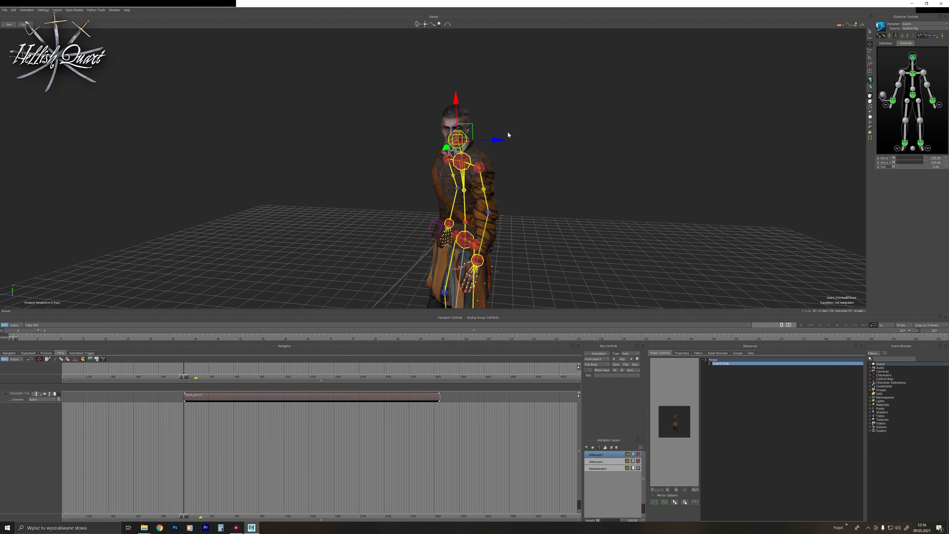
{"action": "key", "text": "r"}
{"action": "left_click_drag", "start_coordinate": [474, 101], "coordinate": [583, 221]}
{"action": "key", "text": "ctrl+a"}
{"action": "key", "text": "ctrl+a"}
{"action": "key", "text": "ctrl+a"}
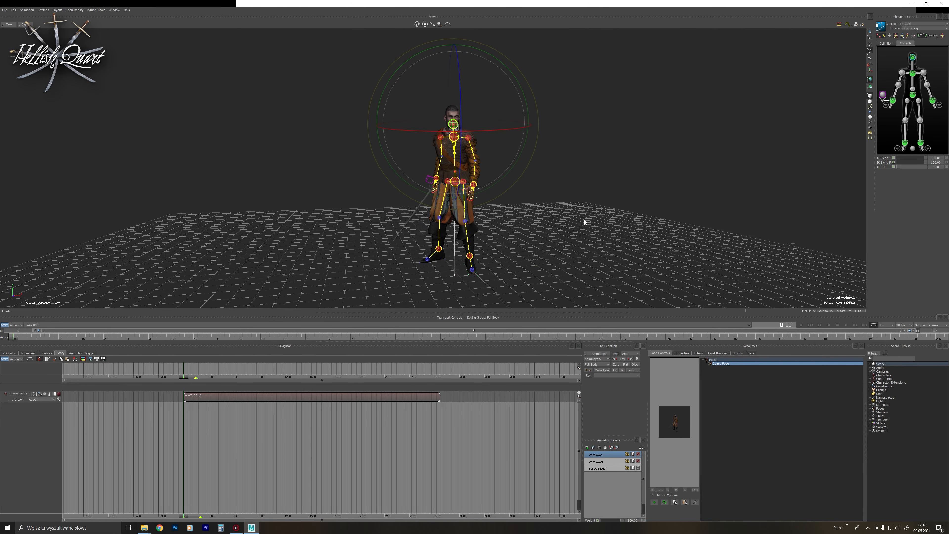
{"action": "key", "text": "k"}
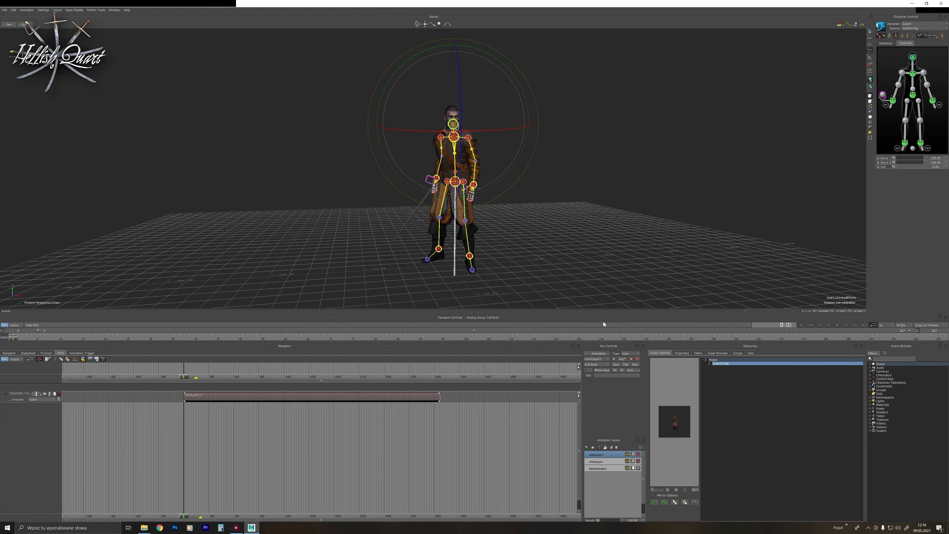
{"action": "left_click", "coordinate": [607, 265]}
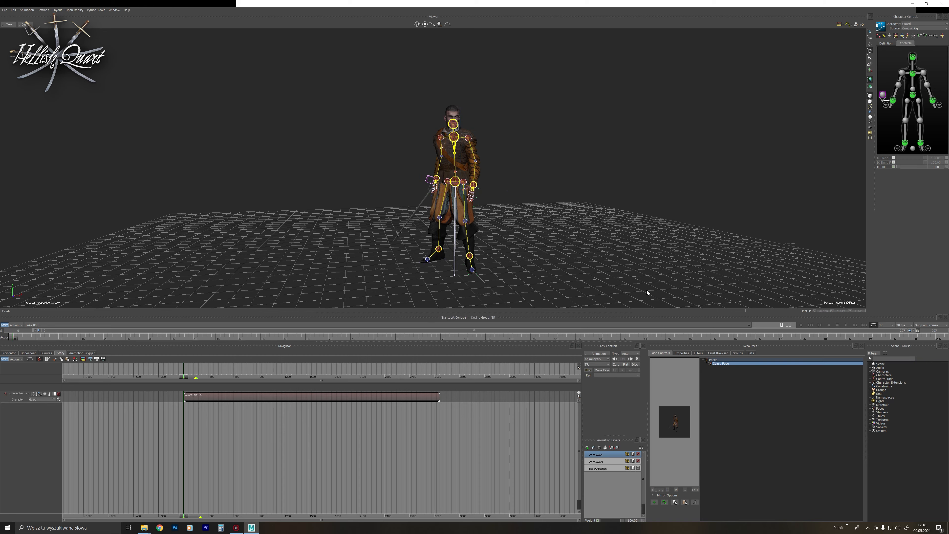
Play the loop in model-only display to check the adjusted posture, then go back to the first frame.
{"action": "left_click", "coordinate": [846, 325]}
{"action": "left_click_drag", "start_coordinate": [571, 250], "coordinate": [598, 245], "text": "ctrl+shift"}
{"action": "key", "text": "ctrl+a"}
{"action": "key", "text": "ctrl+a"}
{"action": "left_click", "coordinate": [811, 325]}
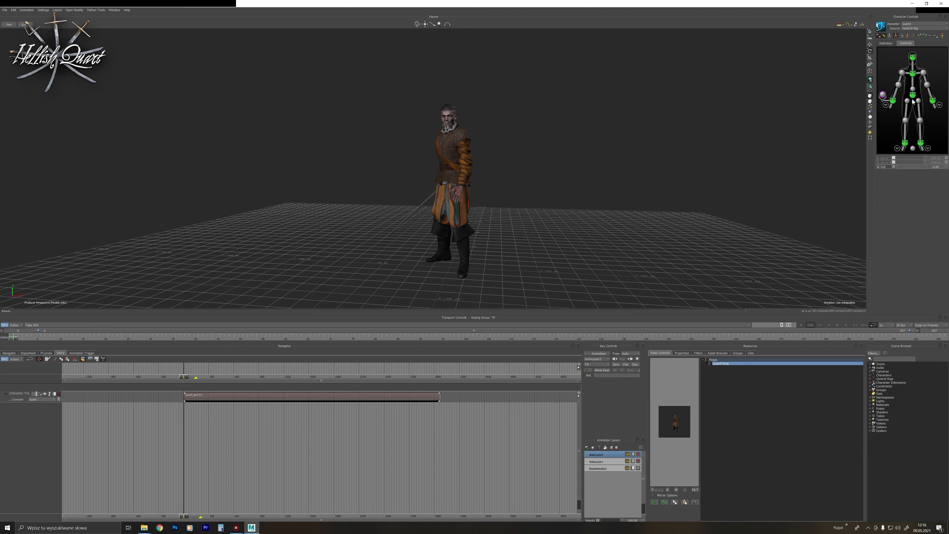
Select the left hand effector, go to a frame slightly past the take's middle, and set the keying mode to Body Part.
{"action": "left_click", "coordinate": [933, 101]}
{"action": "left_click_drag", "start_coordinate": [587, 238], "coordinate": [587, 223], "text": "ctrl"}
{"action": "key", "text": "t"}
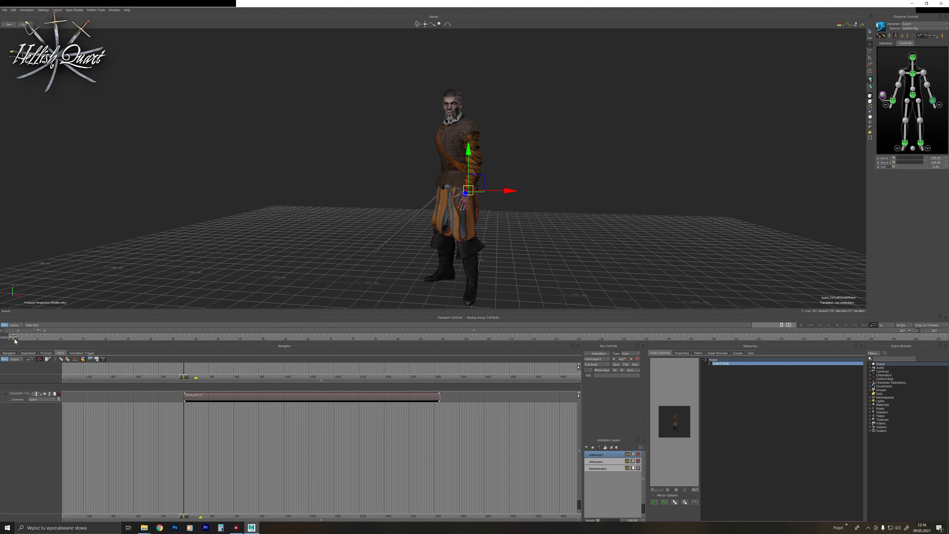
{"action": "left_click_drag", "start_coordinate": [15, 341], "coordinate": [513, 323]}
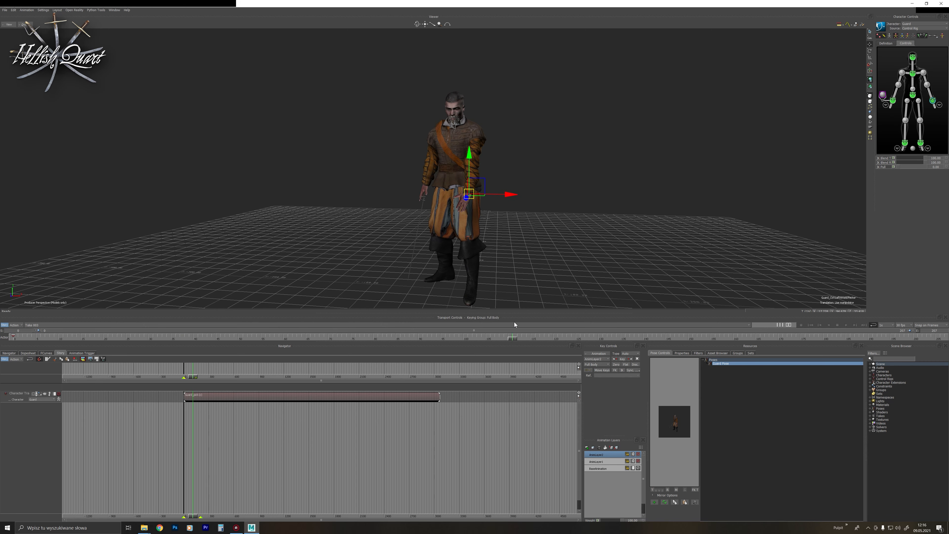
{"action": "key", "text": "ctrl+a"}
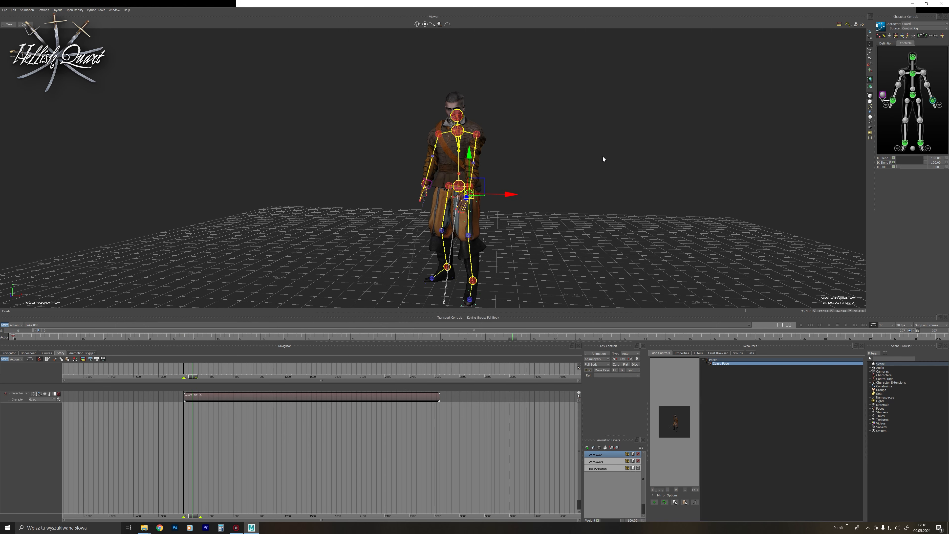
{"action": "left_click", "coordinate": [908, 36]}
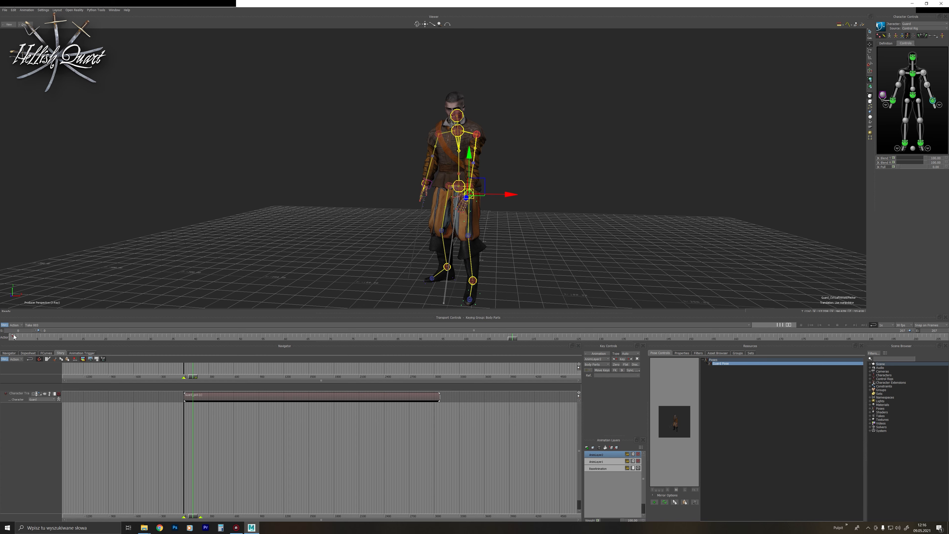
Move and rotate the guard's left hand at this frame and key it on the new layer.
{"action": "key", "text": "k"}
{"action": "left_click_drag", "start_coordinate": [542, 221], "coordinate": [523, 221]}
{"action": "key", "text": "r"}
{"action": "left_click_drag", "start_coordinate": [492, 254], "coordinate": [597, 209]}
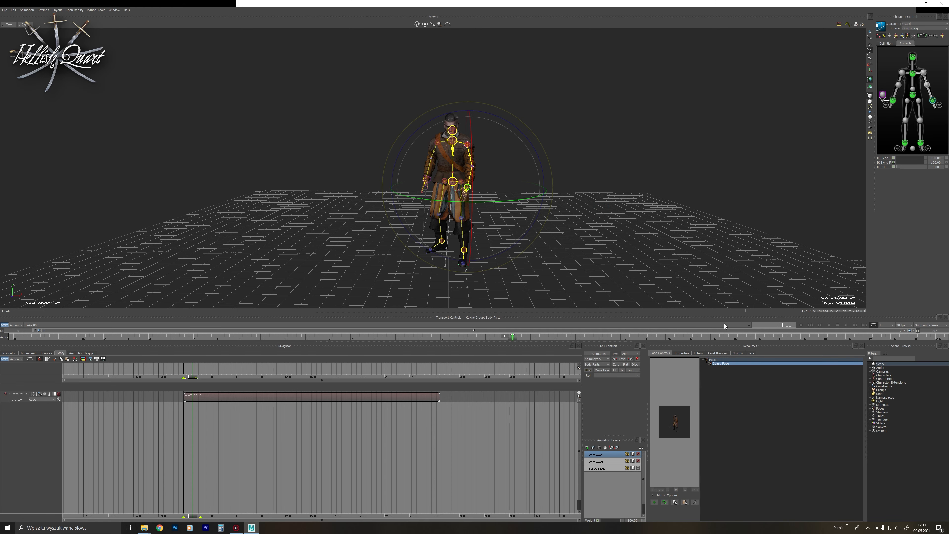
Return to the first frame and play the loop in model-only display to check the left hand's motion.
{"action": "left_click", "coordinate": [811, 325]}
{"action": "left_click", "coordinate": [650, 220]}
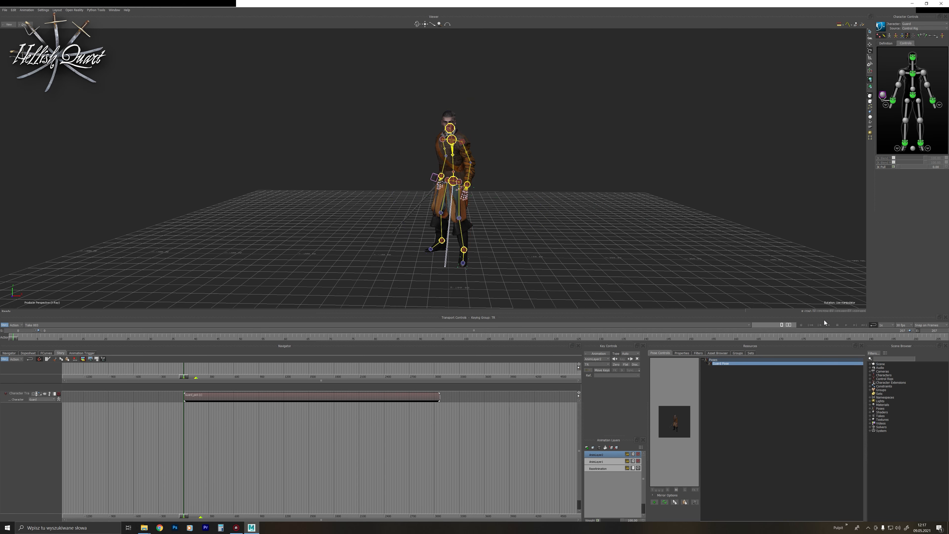
{"action": "left_click", "coordinate": [846, 324]}
{"action": "key", "text": "ctrl+a"}
{"action": "left_click_drag", "start_coordinate": [572, 219], "coordinate": [551, 235], "text": "ctrl"}
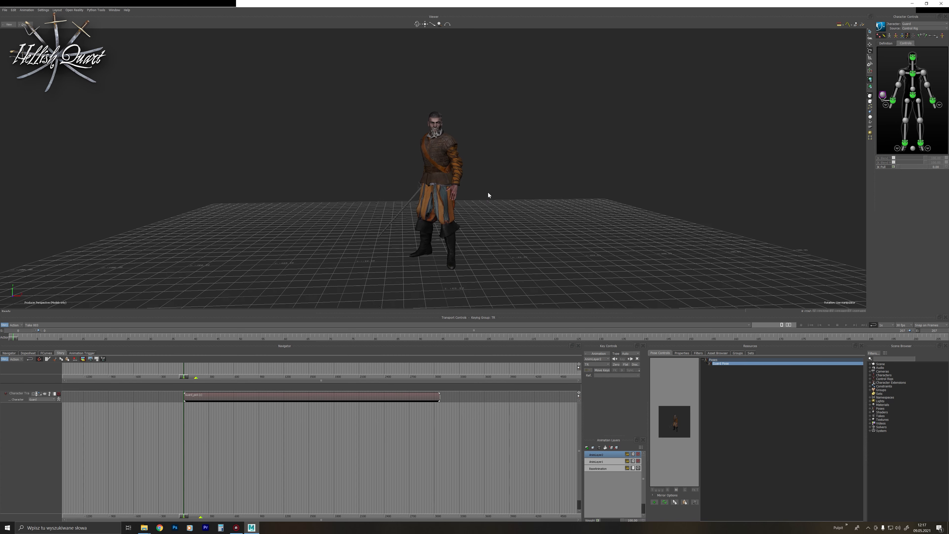
Show the guard's left-hand finger controls and reposition the left index fingertip effector at the first frame.
{"action": "left_click_drag", "start_coordinate": [488, 193], "coordinate": [686, 164], "text": "ctrl"}
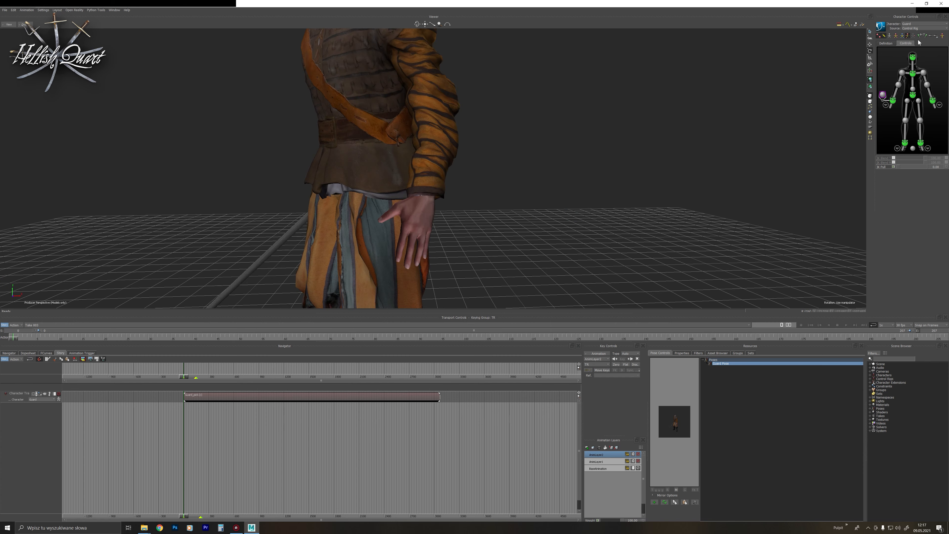
{"action": "left_click", "coordinate": [938, 104]}
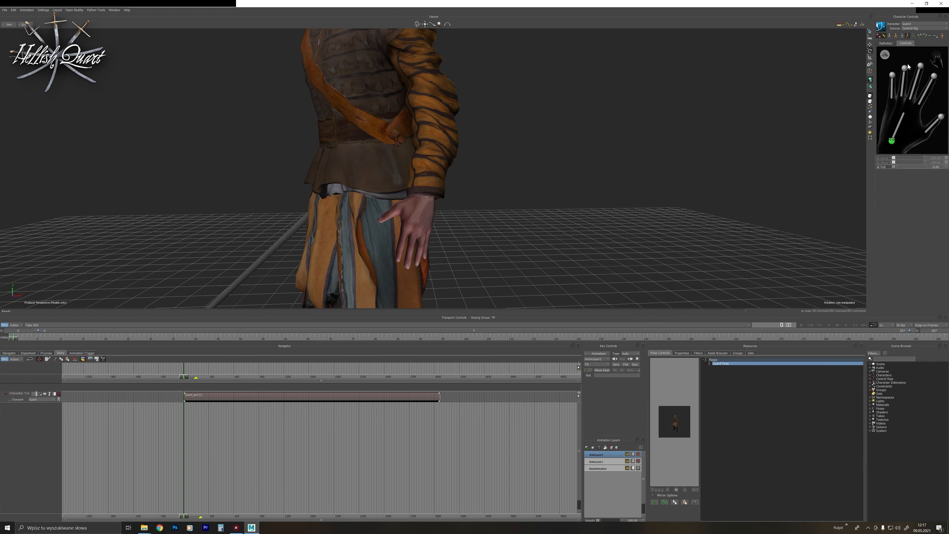
{"action": "left_click", "coordinate": [893, 75]}
{"action": "left_click_drag", "start_coordinate": [532, 202], "coordinate": [538, 201], "text": "ctrl+shift"}
{"action": "key", "text": "t"}
{"action": "key", "text": "F5"}
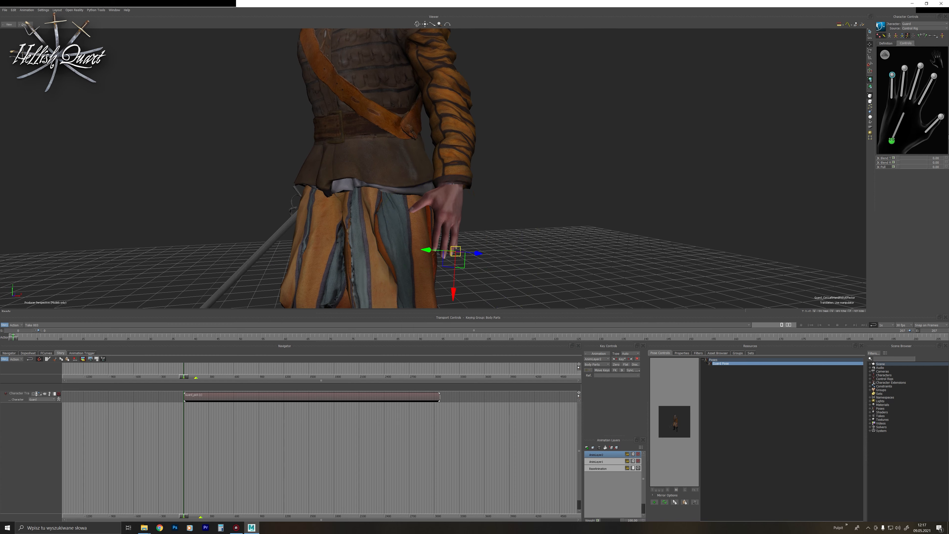
{"action": "scroll", "coordinate": [494, 219], "scroll_direction": "down", "scroll_amount": 3}
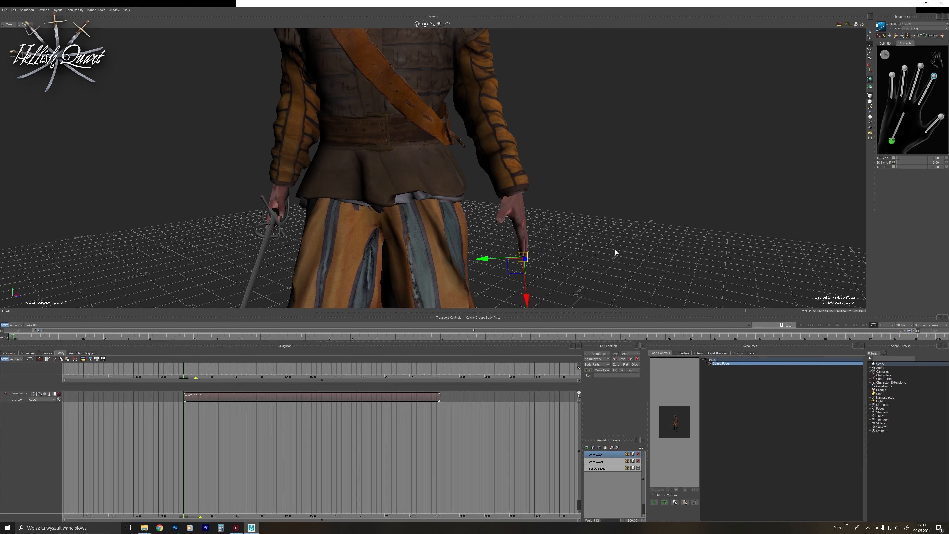
{"action": "scroll", "coordinate": [598, 241], "scroll_direction": "up", "scroll_amount": 8}
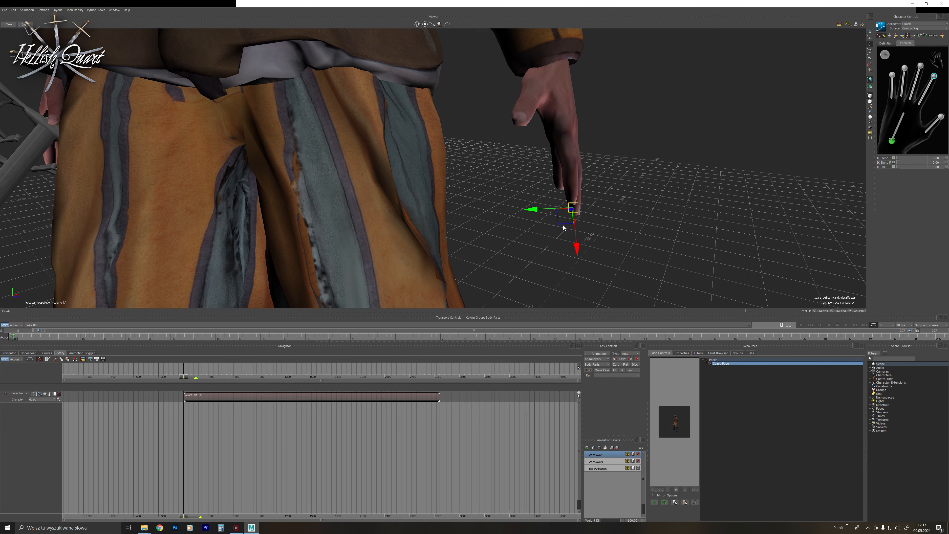
{"action": "left_click_drag", "start_coordinate": [563, 226], "coordinate": [538, 224]}
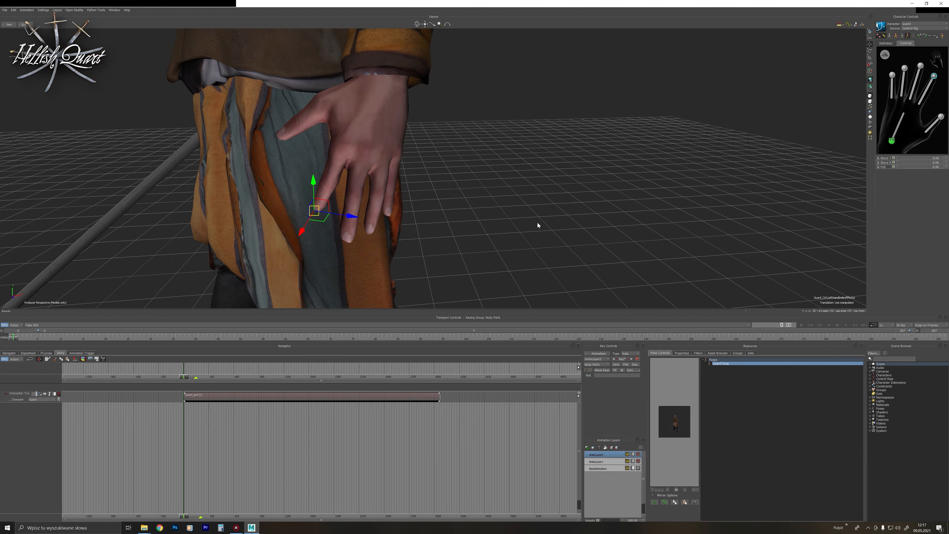
{"action": "left_click_drag", "start_coordinate": [350, 220], "coordinate": [354, 221]}
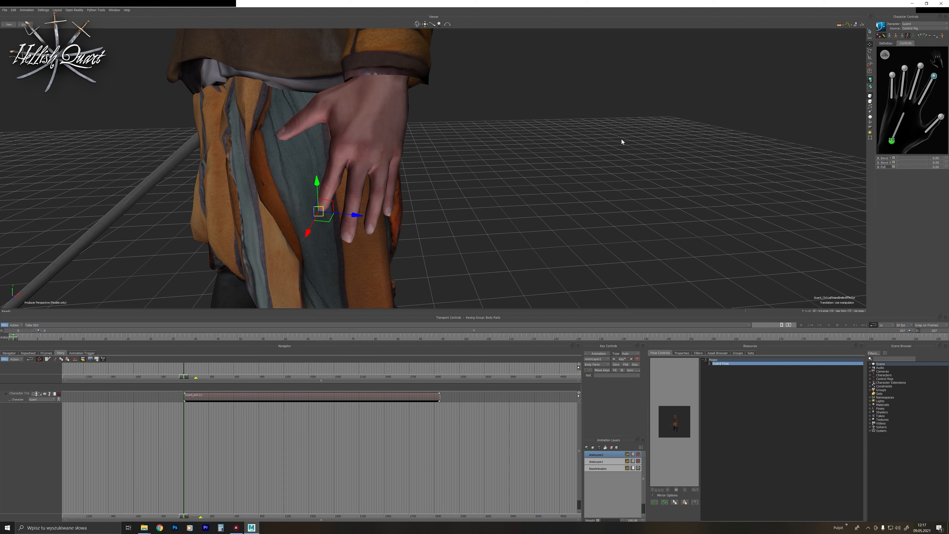
Curl the left middle, ring and little fingers into a relaxed pose by moving their fingertip effectors.
{"action": "left_click", "coordinate": [919, 67]}
{"action": "left_click_drag", "start_coordinate": [519, 210], "coordinate": [526, 232], "text": "ctrl+shift"}
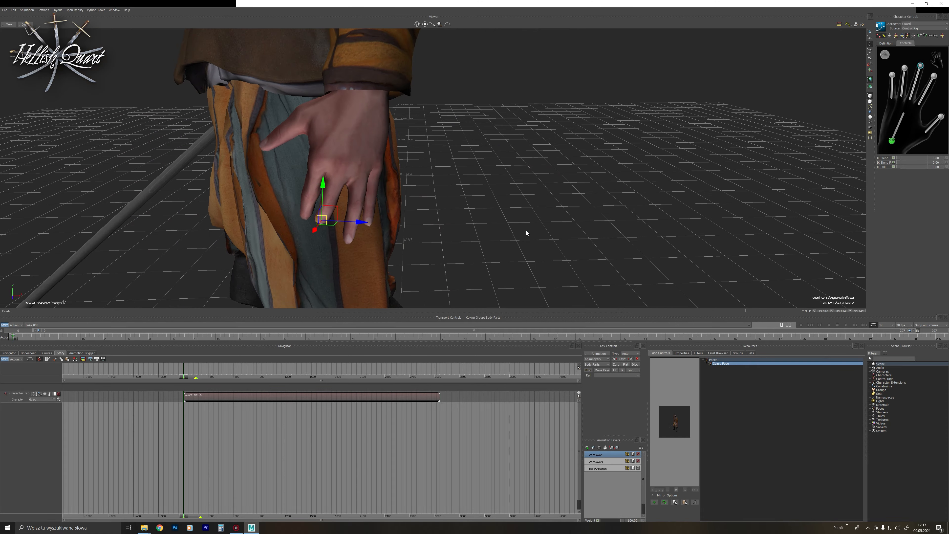
{"action": "left_click", "coordinate": [904, 68]}
{"action": "left_click_drag", "start_coordinate": [374, 209], "coordinate": [526, 208], "text": "ctrl+shift"}
{"action": "left_click", "coordinate": [921, 66]}
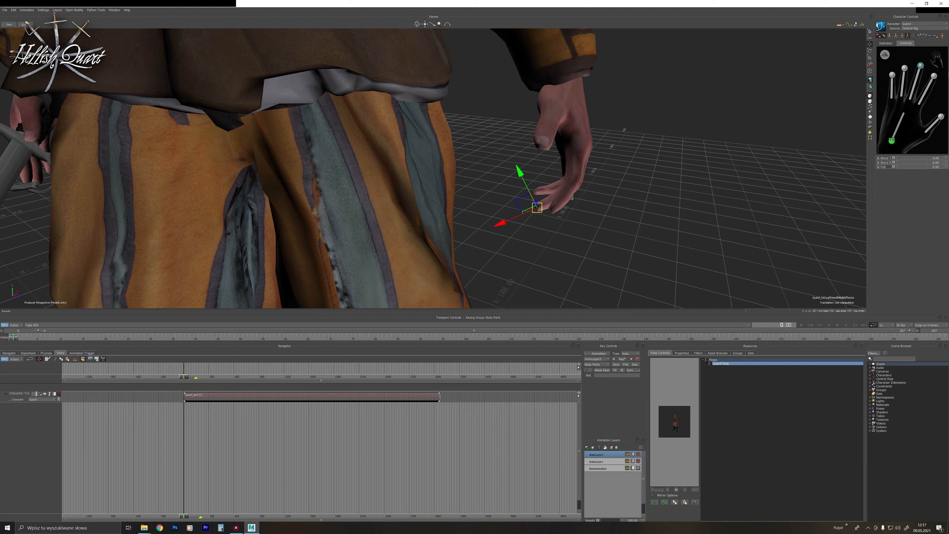
{"action": "left_click", "coordinate": [892, 76]}
{"action": "left_click_drag", "start_coordinate": [505, 161], "coordinate": [536, 180], "text": "ctrl+shift"}
{"action": "left_click_drag", "start_coordinate": [668, 178], "coordinate": [443, 190], "text": "ctrl+shift"}
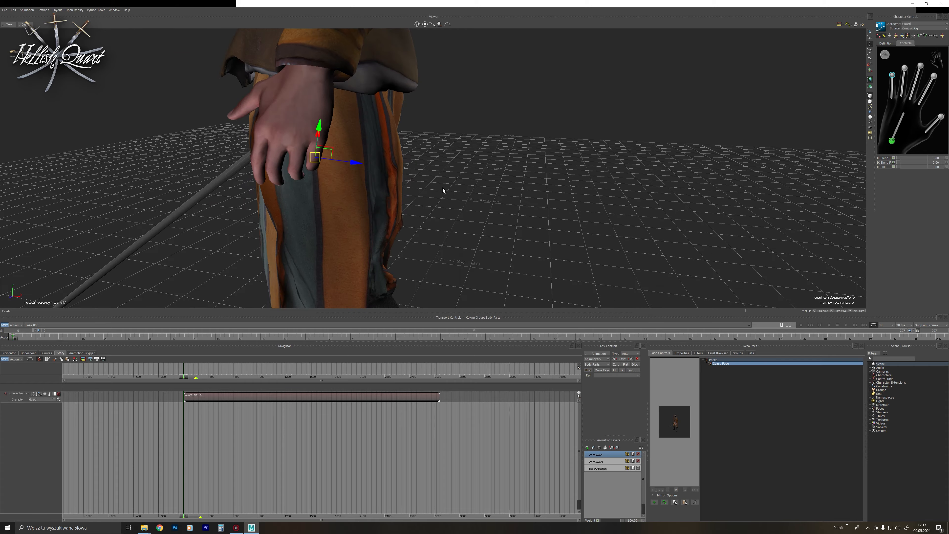
Move the left thumb effector to bring the thumb closer to the curled fingers.
{"action": "left_click", "coordinate": [941, 118]}
{"action": "left_click_drag", "start_coordinate": [635, 149], "coordinate": [616, 170], "text": "ctrl+shift"}
{"action": "left_click_drag", "start_coordinate": [240, 156], "coordinate": [379, 162]}
Play the loop to check the relaxed left hand, then return to the first frame.
{"action": "left_click_drag", "start_coordinate": [670, 145], "coordinate": [643, 207], "text": "ctrl"}
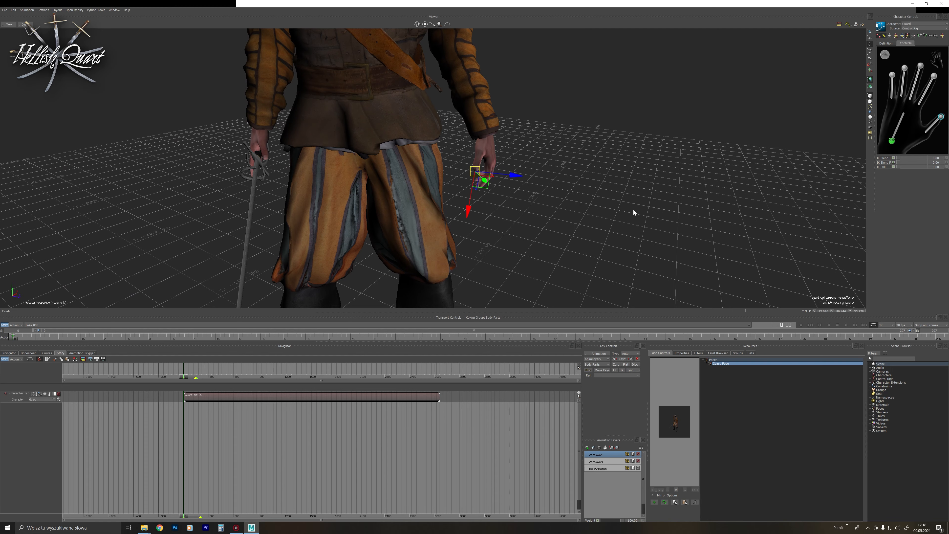
{"action": "left_click_drag", "start_coordinate": [646, 194], "coordinate": [814, 303], "text": "ctrl+shift"}
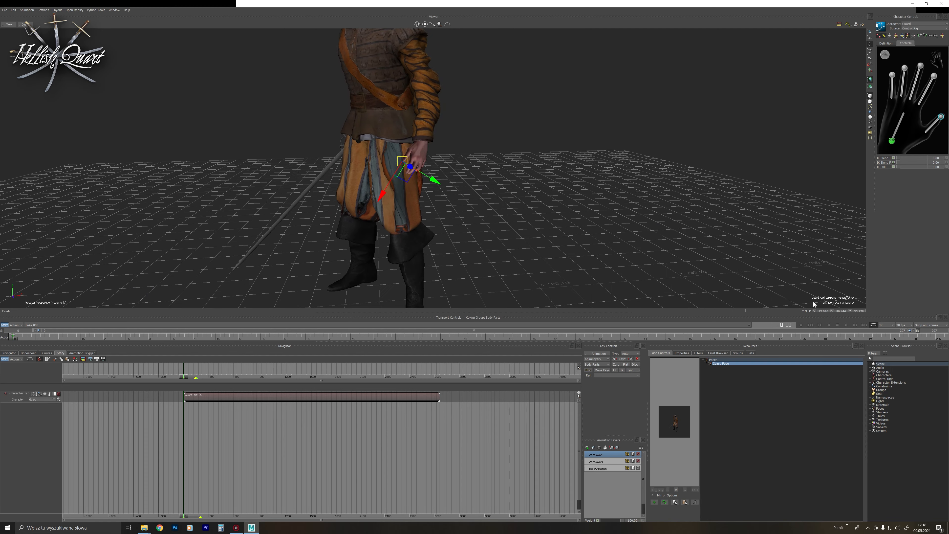
{"action": "left_click", "coordinate": [846, 325]}
{"action": "left_click", "coordinate": [588, 191]}
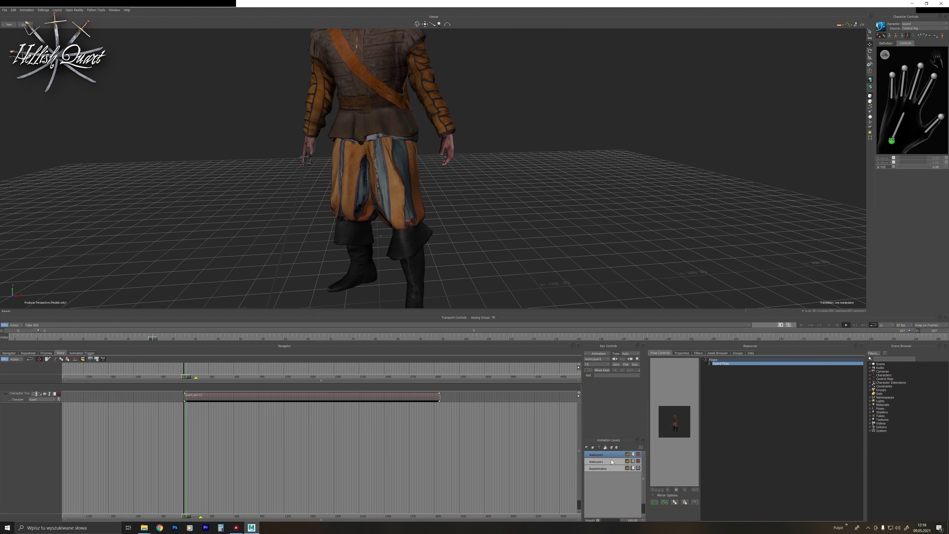
{"action": "mouse_move", "coordinate": [552, 212]}
{"action": "left_mouse_down", "text": "ctrl+shift"}
{"action": "mouse_move", "coordinate": [535, 211]}
{"action": "mouse_move", "coordinate": [562, 223]}
{"action": "left_mouse_up", "text": "ctrl+shift"}
{"action": "left_click_drag", "start_coordinate": [566, 221], "coordinate": [586, 234], "text": "shift"}
{"action": "left_click", "coordinate": [811, 325]}
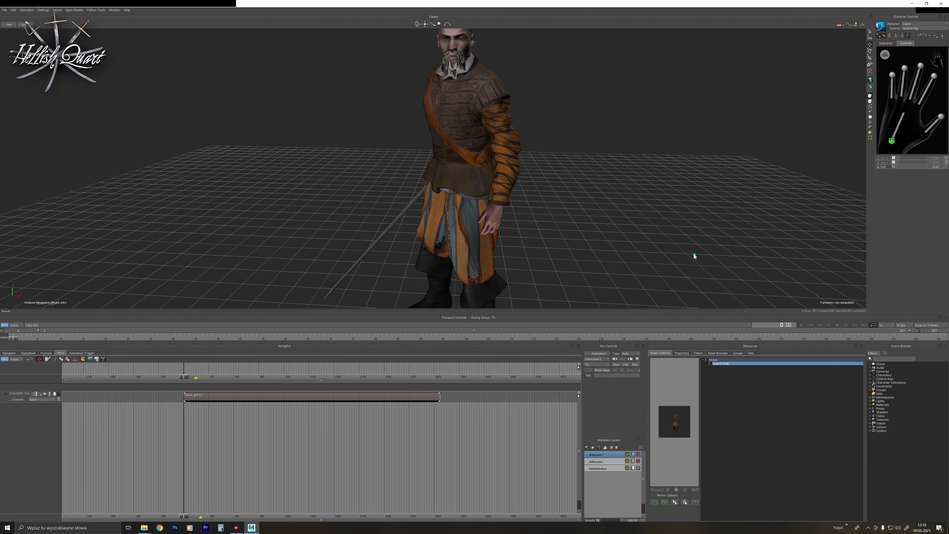
Fine-tune the positions of the left middle and index fingertips.
{"action": "left_click_drag", "start_coordinate": [693, 254], "coordinate": [684, 247], "text": "ctrl+shift"}
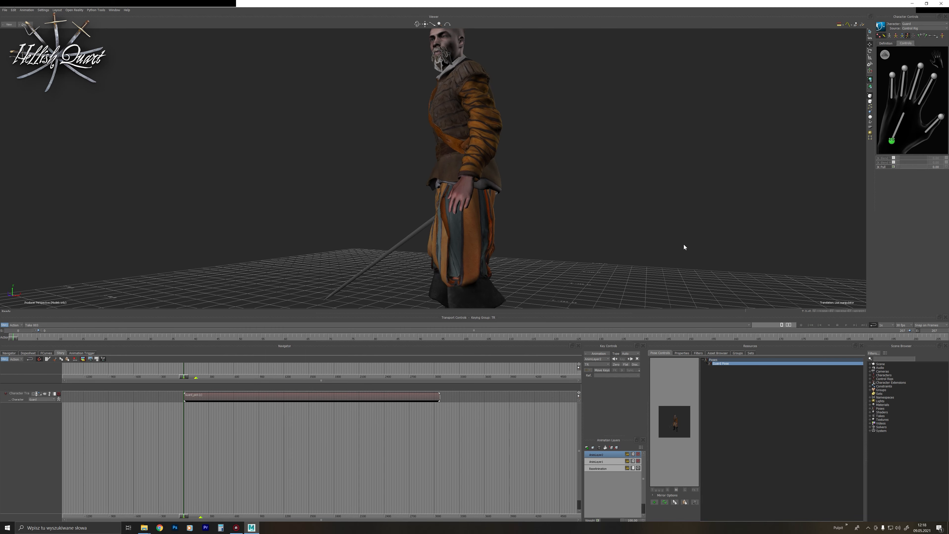
{"action": "left_click", "coordinate": [920, 67]}
{"action": "left_click_drag", "start_coordinate": [593, 245], "coordinate": [582, 236], "text": "shift"}
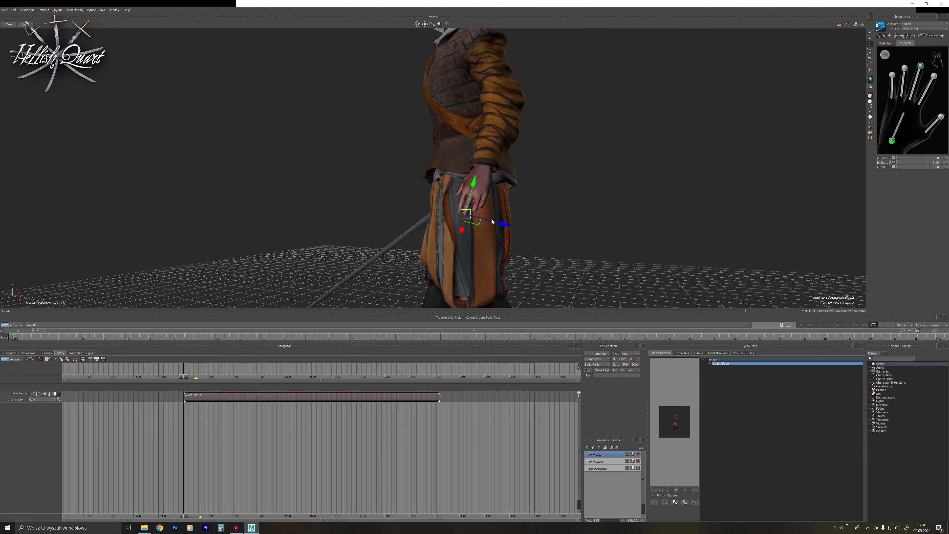
{"action": "left_click_drag", "start_coordinate": [501, 224], "coordinate": [501, 223]}
{"action": "left_click", "coordinate": [933, 76]}
{"action": "mouse_move", "coordinate": [610, 206]}
{"action": "left_mouse_down", "text": "ctrl+shift"}
{"action": "mouse_move", "coordinate": [505, 244]}
{"action": "mouse_move", "coordinate": [504, 234]}
{"action": "mouse_move", "coordinate": [641, 202]}
{"action": "mouse_move", "coordinate": [602, 228]}
{"action": "mouse_move", "coordinate": [617, 226]}
{"action": "mouse_move", "coordinate": [612, 208]}
{"action": "mouse_move", "coordinate": [614, 216]}
{"action": "left_mouse_up", "text": "ctrl+shift"}
Switch to the right-hand finger controls and move the right thumb effector towards the sword grip.
{"action": "left_click", "coordinate": [938, 64]}
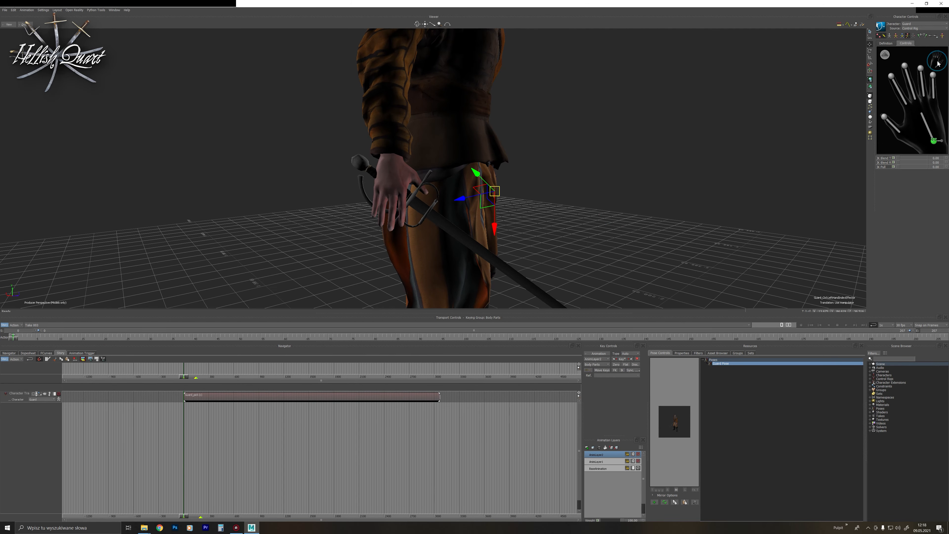
{"action": "left_click", "coordinate": [884, 117]}
{"action": "left_click_drag", "start_coordinate": [509, 241], "coordinate": [509, 222], "text": "ctrl+shift"}
{"action": "left_click_drag", "start_coordinate": [424, 210], "coordinate": [403, 192]}
Bend the right index finger around the sword hilt by moving its fingertip effector.
{"action": "left_click", "coordinate": [892, 77]}
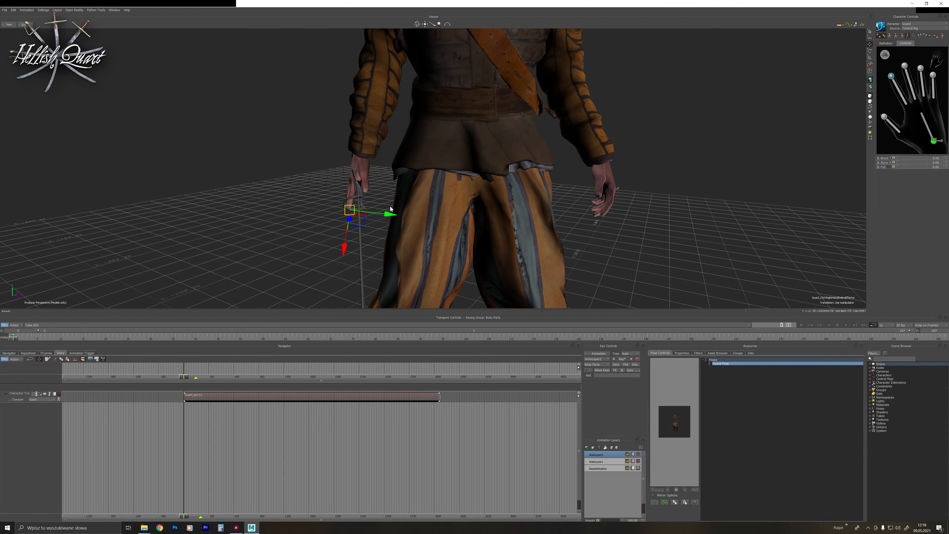
{"action": "key", "text": "f"}
{"action": "left_click_drag", "start_coordinate": [551, 106], "coordinate": [565, 129], "text": "ctrl+shift"}
{"action": "left_click_drag", "start_coordinate": [438, 182], "coordinate": [526, 119]}
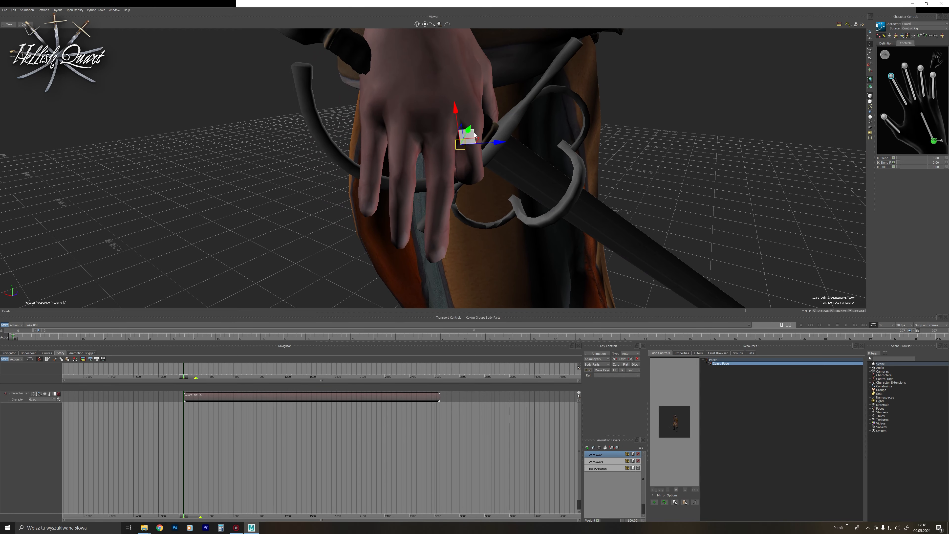
{"action": "left_click_drag", "start_coordinate": [474, 133], "coordinate": [529, 164]}
{"action": "left_click_drag", "start_coordinate": [517, 116], "coordinate": [635, 155], "text": "ctrl+shift"}
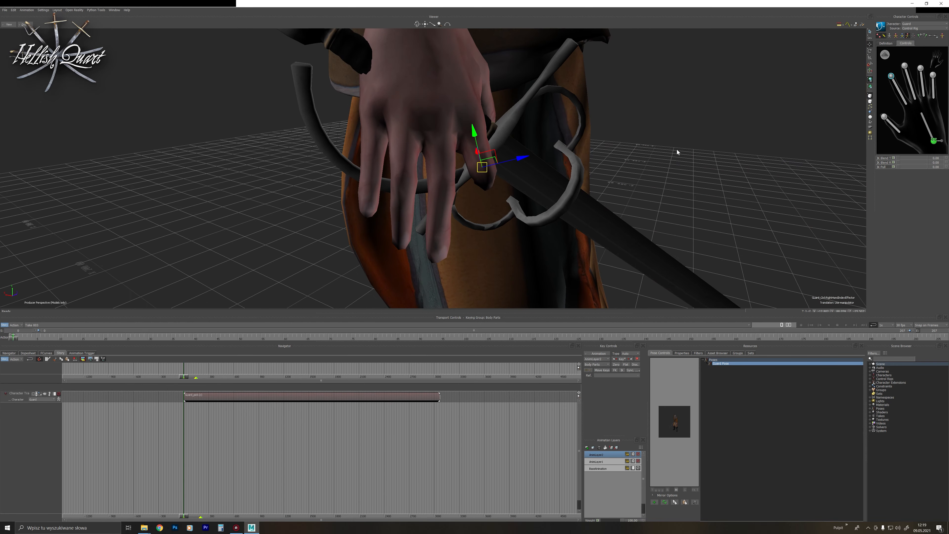
Wrap the right middle finger around the sword grip and adjust its rotation.
{"action": "left_click", "coordinate": [908, 66]}
{"action": "left_click_drag", "start_coordinate": [766, 138], "coordinate": [417, 137], "text": "ctrl+shift"}
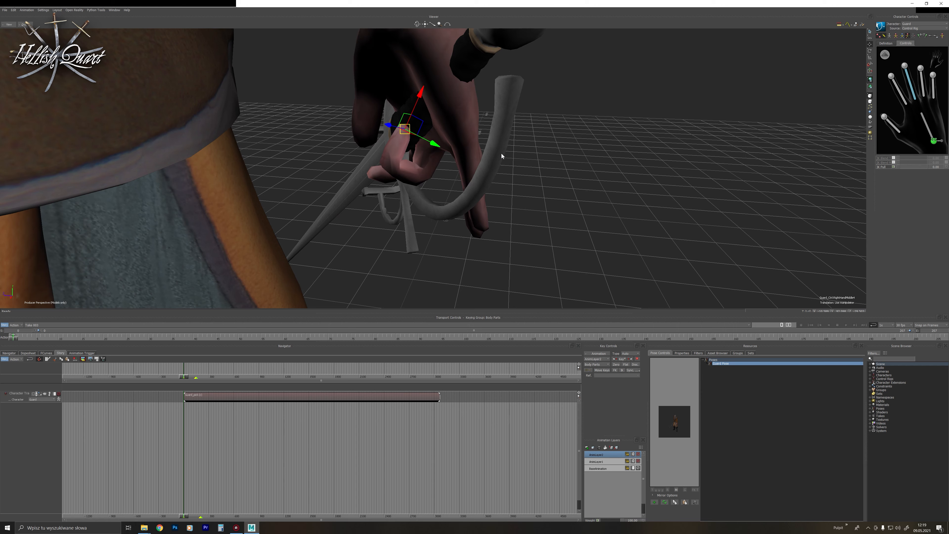
{"action": "key", "text": "e"}
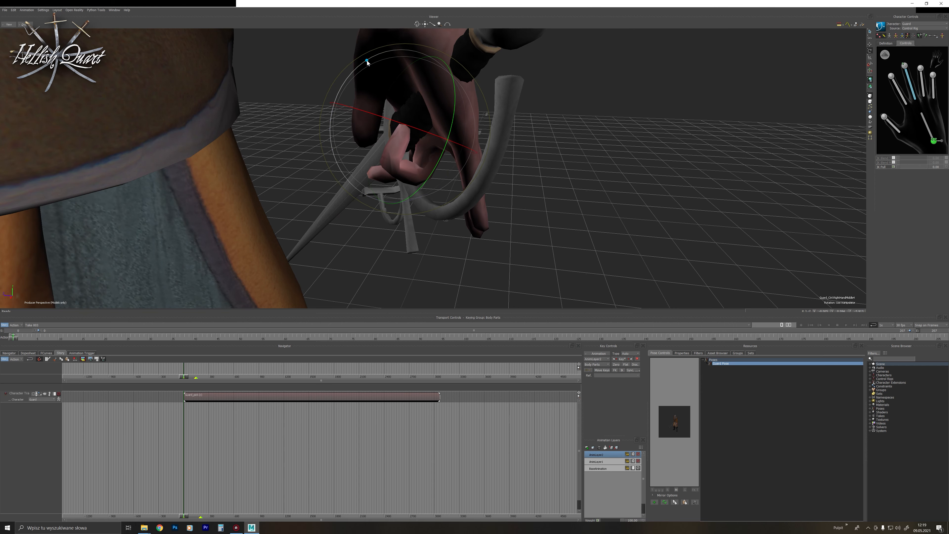
{"action": "mouse_move", "coordinate": [368, 62]}
{"action": "left_mouse_down"}
{"action": "mouse_move", "coordinate": [356, 68]}
{"action": "mouse_move", "coordinate": [397, 54]}
{"action": "mouse_move", "coordinate": [383, 60]}
{"action": "mouse_move", "coordinate": [373, 89]}
{"action": "mouse_move", "coordinate": [340, 76]}
{"action": "mouse_move", "coordinate": [361, 61]}
{"action": "left_mouse_up"}
{"action": "key", "text": "ctrl+z"}
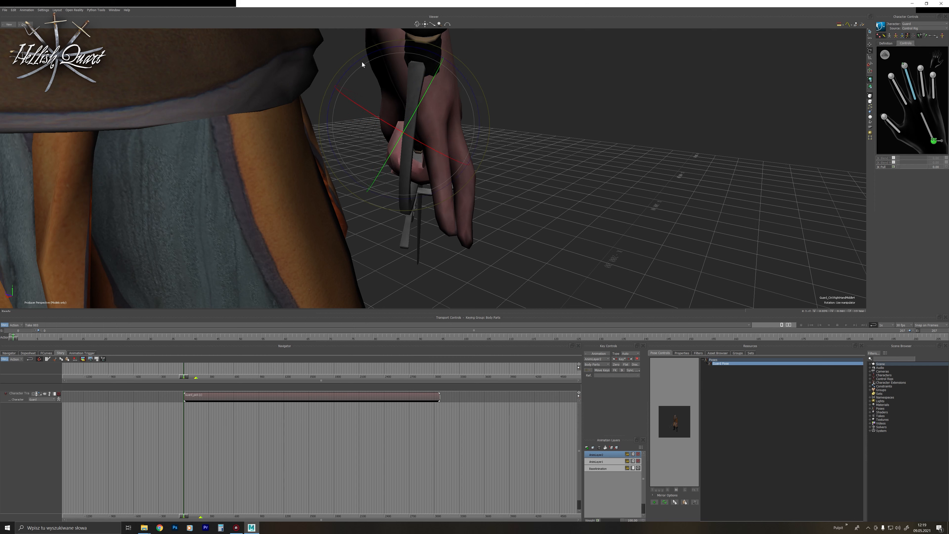
{"action": "key", "text": "w"}
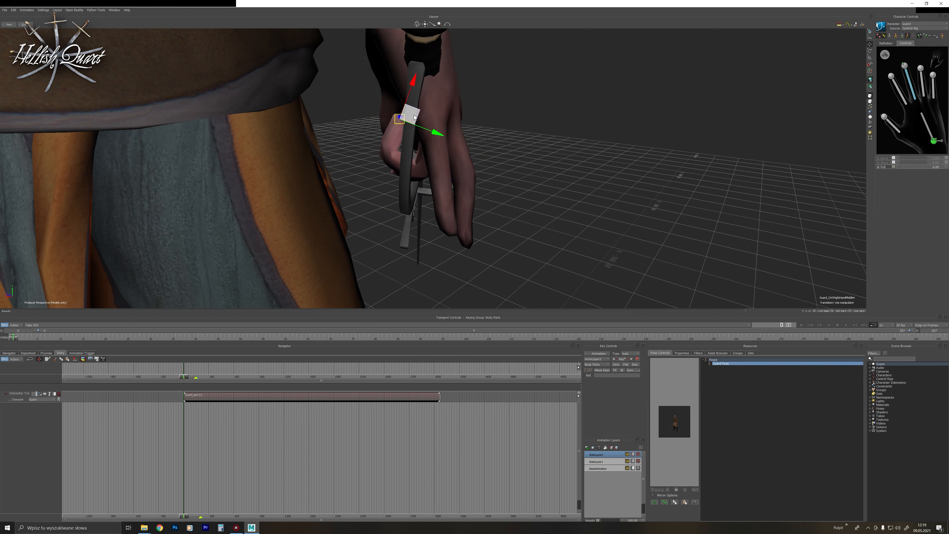
{"action": "key", "text": "e"}
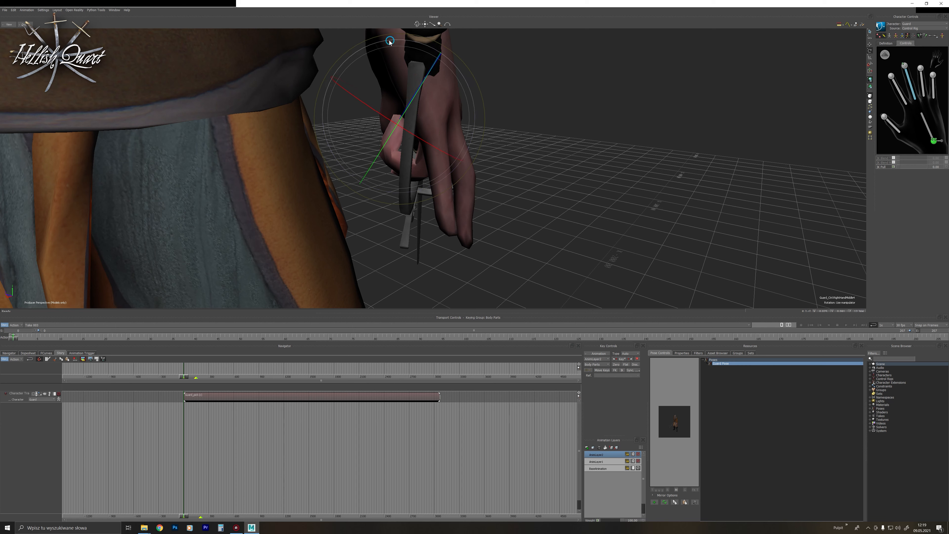
{"action": "left_click_drag", "start_coordinate": [390, 41], "coordinate": [395, 41]}
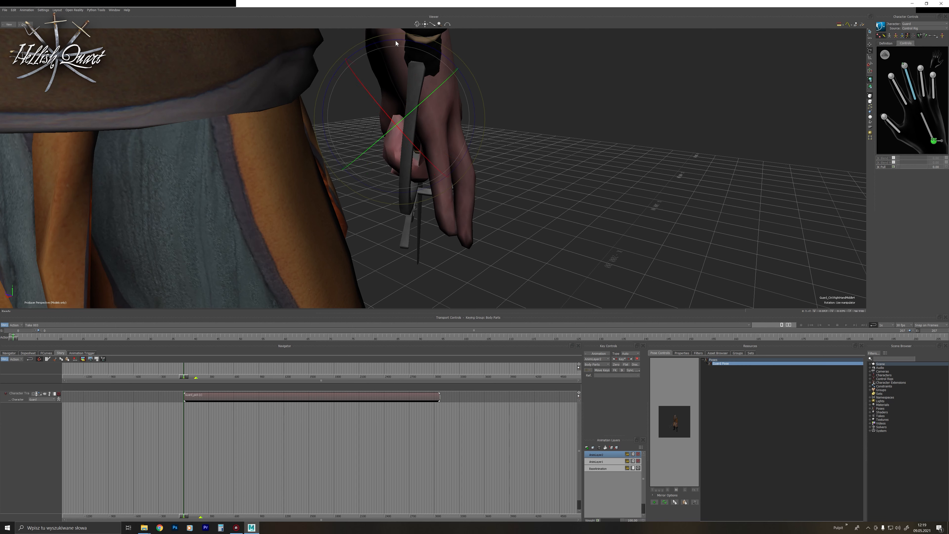
Wrap the right ring finger around the grip by moving and rotating its fingertip effector.
{"action": "left_click", "coordinate": [922, 68]}
{"action": "key", "text": "w"}
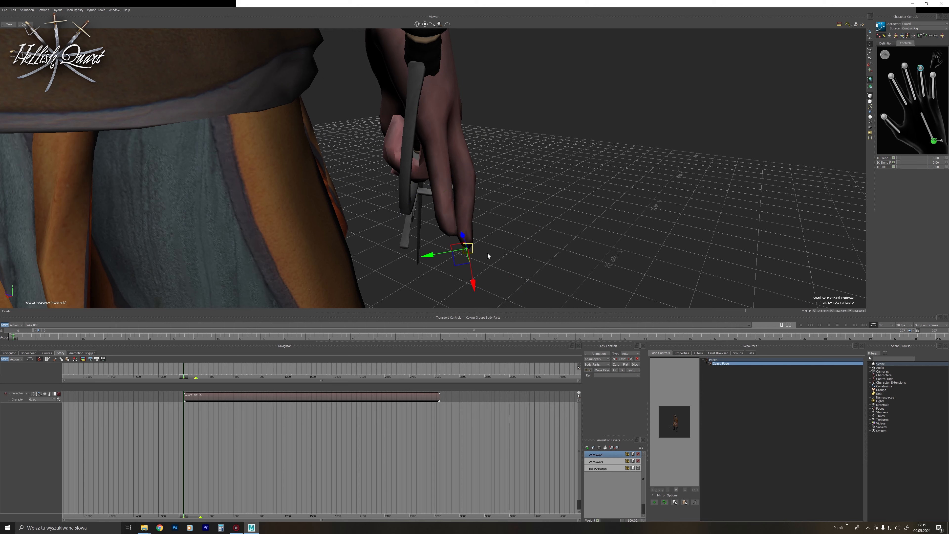
{"action": "left_click_drag", "start_coordinate": [458, 261], "coordinate": [427, 117]}
{"action": "key", "text": "e"}
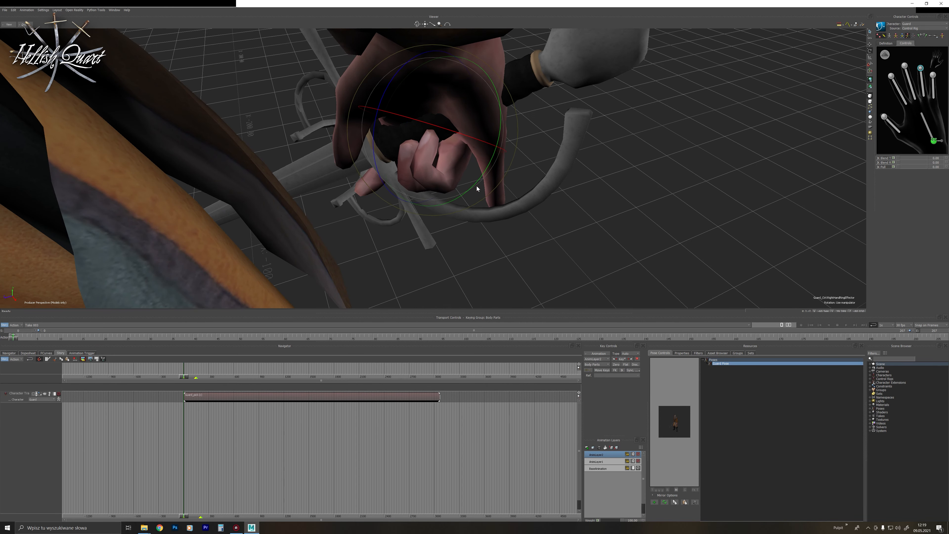
{"action": "left_click_drag", "start_coordinate": [455, 167], "coordinate": [435, 132]}
{"action": "key", "text": "w"}
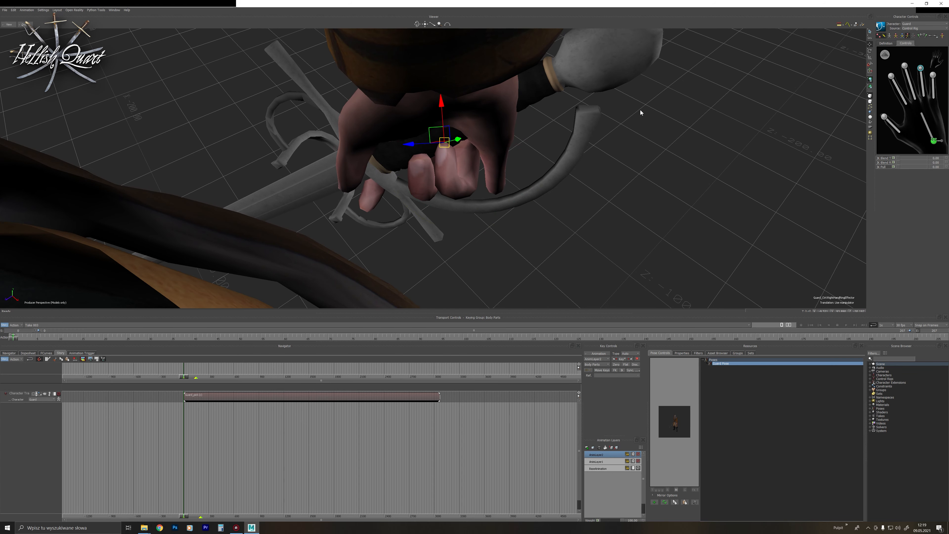
{"action": "key", "text": "e"}
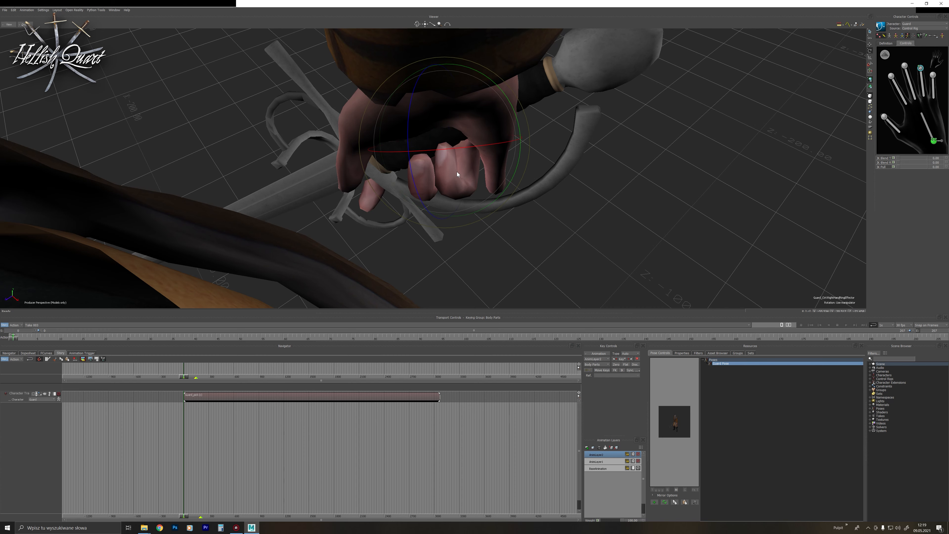
{"action": "left_click_drag", "start_coordinate": [467, 148], "coordinate": [534, 144]}
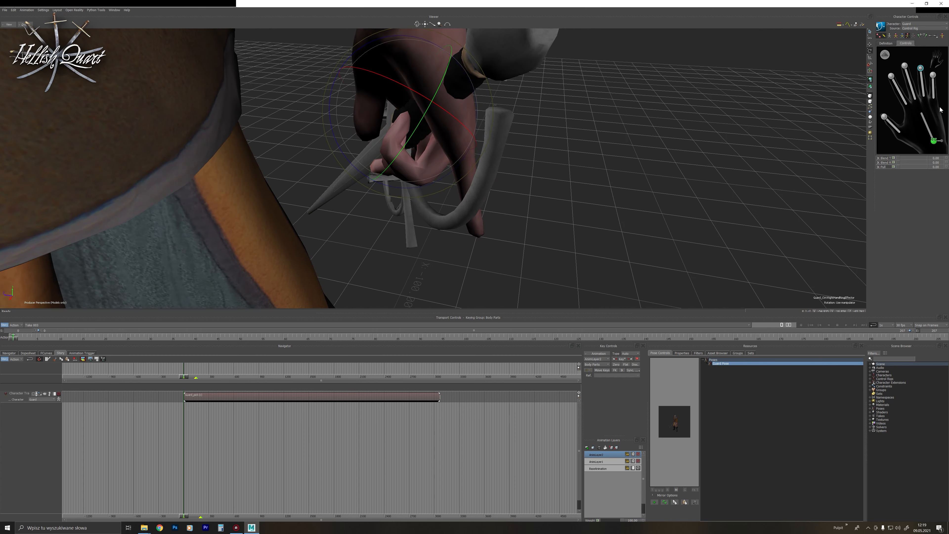
Curl the right pinky towards the sword grip by moving its fingertip effector up into the palm.
{"action": "left_click", "coordinate": [933, 76]}
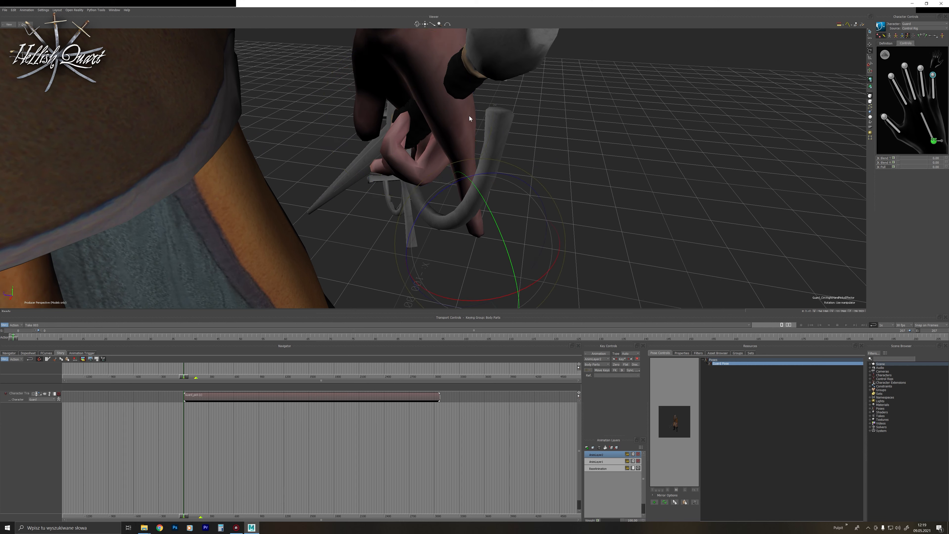
{"action": "key", "text": "t"}
{"action": "left_click_drag", "start_coordinate": [475, 254], "coordinate": [473, 131]}
{"action": "left_click", "coordinate": [472, 132]}
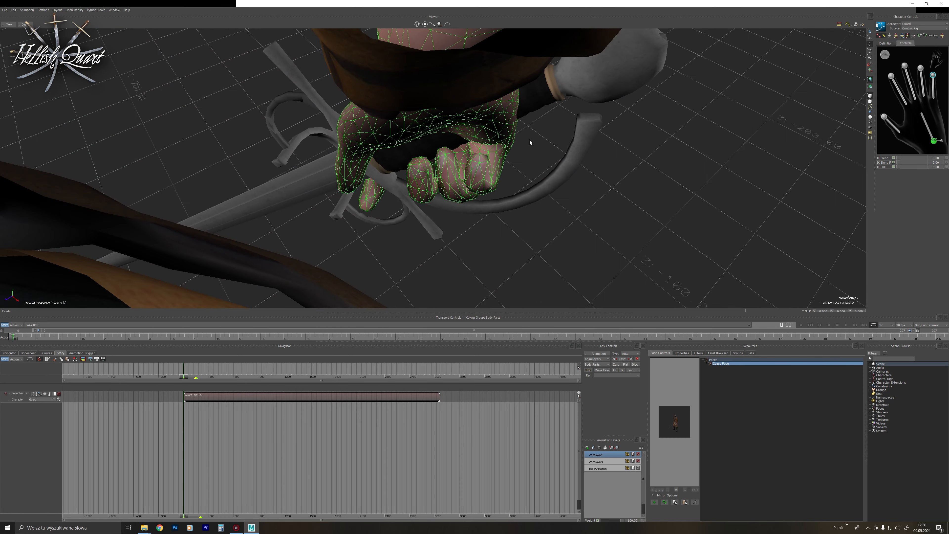
Rotate and reposition the right pinky's fingertip effector so the finger closes around the grip beside the ring finger.
{"action": "left_click", "coordinate": [475, 141]}
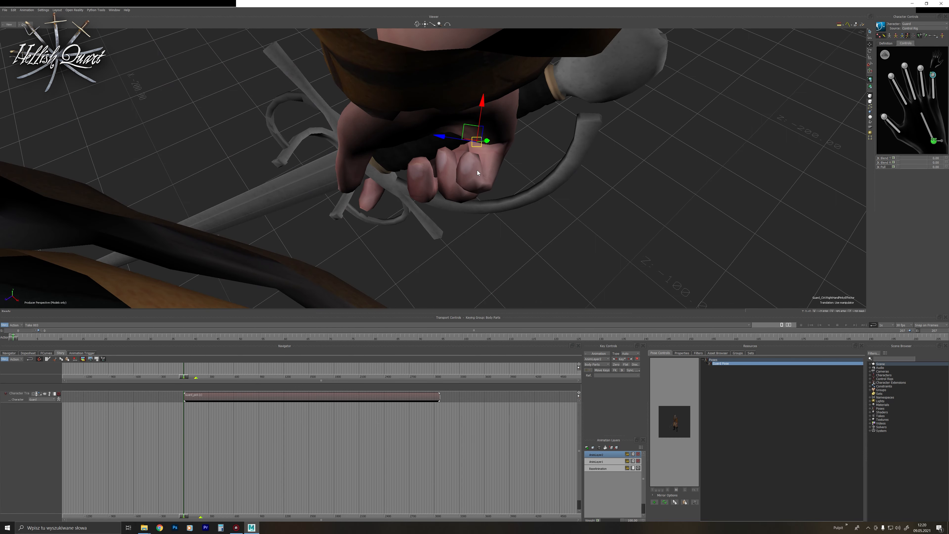
{"action": "key", "text": "e"}
{"action": "left_click_drag", "start_coordinate": [556, 122], "coordinate": [543, 128]}
{"action": "key", "text": "w"}
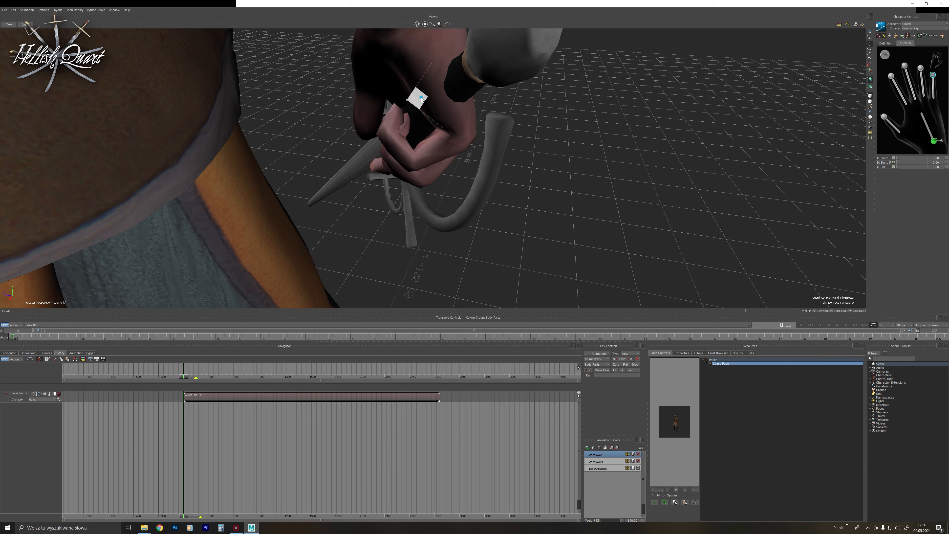
{"action": "left_click_drag", "start_coordinate": [417, 122], "coordinate": [411, 112]}
{"action": "left_click", "coordinate": [921, 68]}
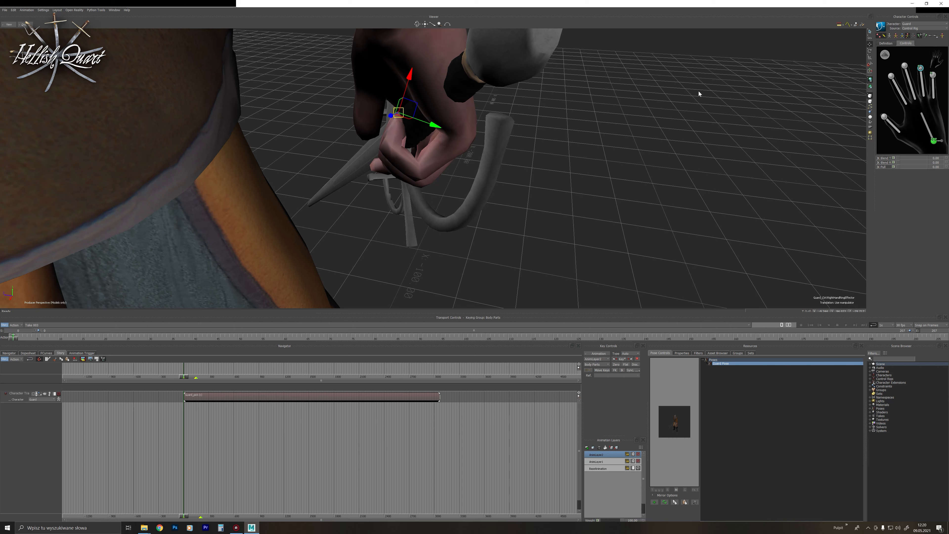
{"action": "left_click", "coordinate": [933, 76]}
{"action": "left_click_drag", "start_coordinate": [689, 129], "coordinate": [690, 149], "text": "shift"}
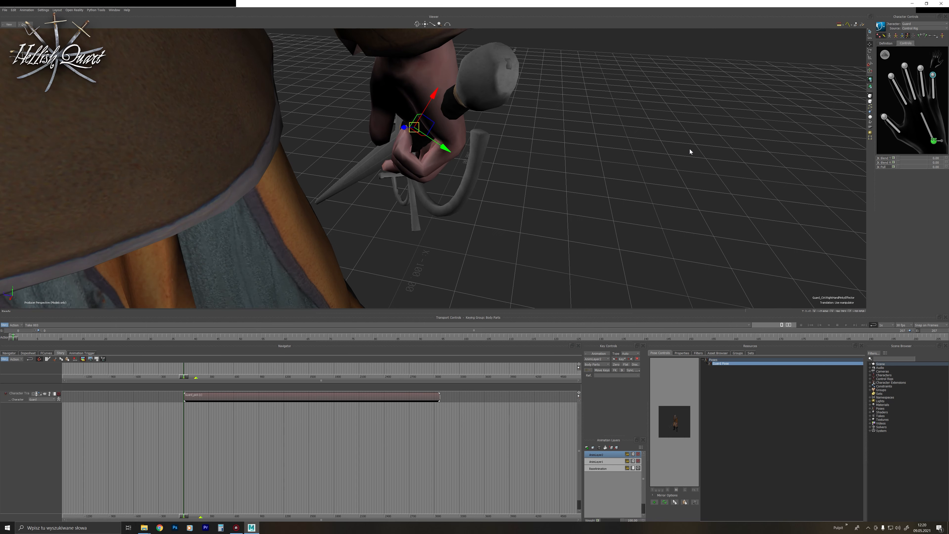
Select the RightHandProp bone in the schematic view and rotate it to fit the sword hilt into the closed right hand.
{"action": "left_click_drag", "start_coordinate": [652, 121], "coordinate": [712, 152], "text": "ctrl+shift"}
{"action": "key", "text": "ctrl+w"}
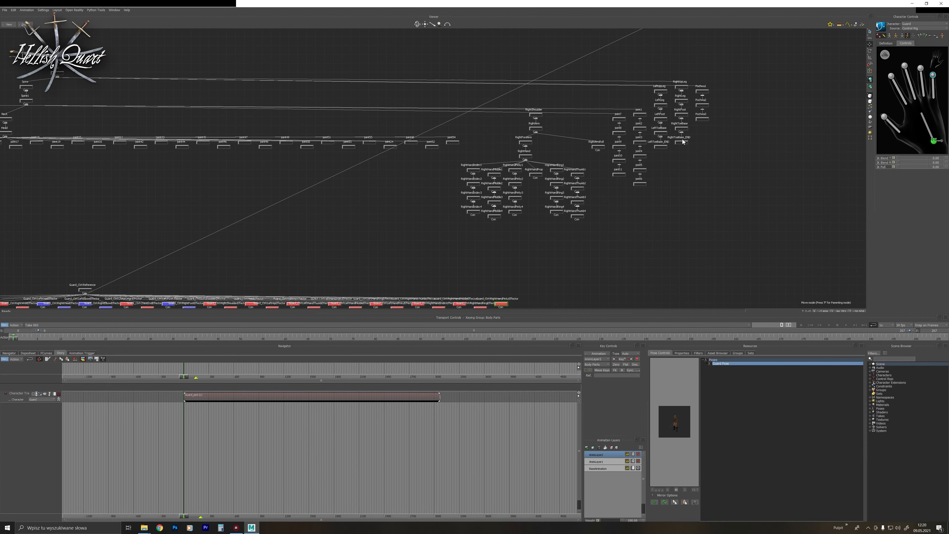
{"action": "left_click", "coordinate": [534, 174]}
{"action": "key", "text": "ctrl+e"}
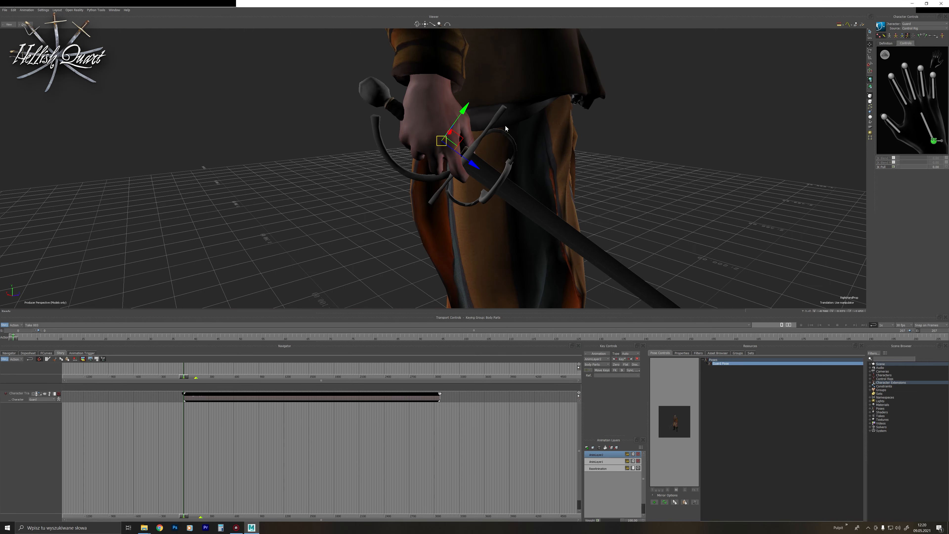
{"action": "mouse_move", "coordinate": [505, 126]}
{"action": "left_mouse_down", "text": "ctrl+shift"}
{"action": "mouse_move", "coordinate": [467, 121]}
{"action": "mouse_move", "coordinate": [483, 136]}
{"action": "mouse_move", "coordinate": [514, 133]}
{"action": "mouse_move", "coordinate": [458, 133]}
{"action": "mouse_move", "coordinate": [401, 161]}
{"action": "mouse_move", "coordinate": [496, 141]}
{"action": "left_mouse_up", "text": "ctrl+shift"}
{"action": "key", "text": "r"}
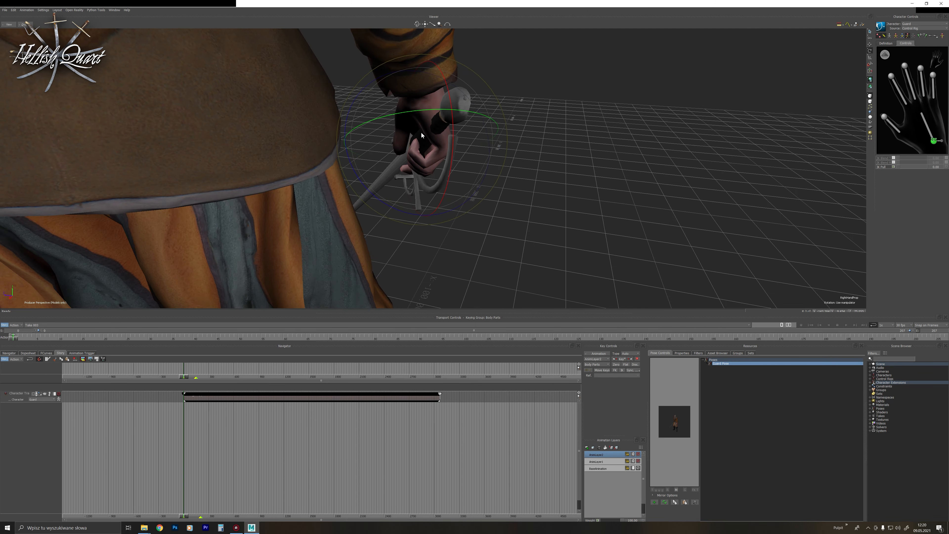
{"action": "mouse_move", "coordinate": [420, 135]}
{"action": "left_mouse_down"}
{"action": "mouse_move", "coordinate": [400, 142]}
{"action": "mouse_move", "coordinate": [433, 139]}
{"action": "mouse_move", "coordinate": [413, 130]}
{"action": "left_mouse_up"}
{"action": "key", "text": "t"}
{"action": "left_click_drag", "start_coordinate": [413, 127], "coordinate": [536, 122], "text": "ctrl+shift"}
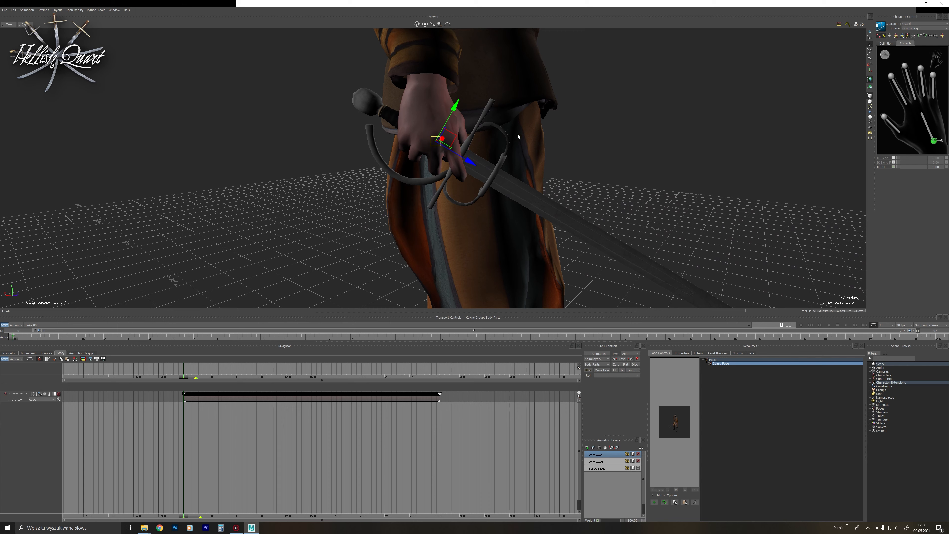
Shift the sword slightly in the right hand and reposition the right index finger effector against the hilt.
{"action": "left_click_drag", "start_coordinate": [470, 160], "coordinate": [466, 155]}
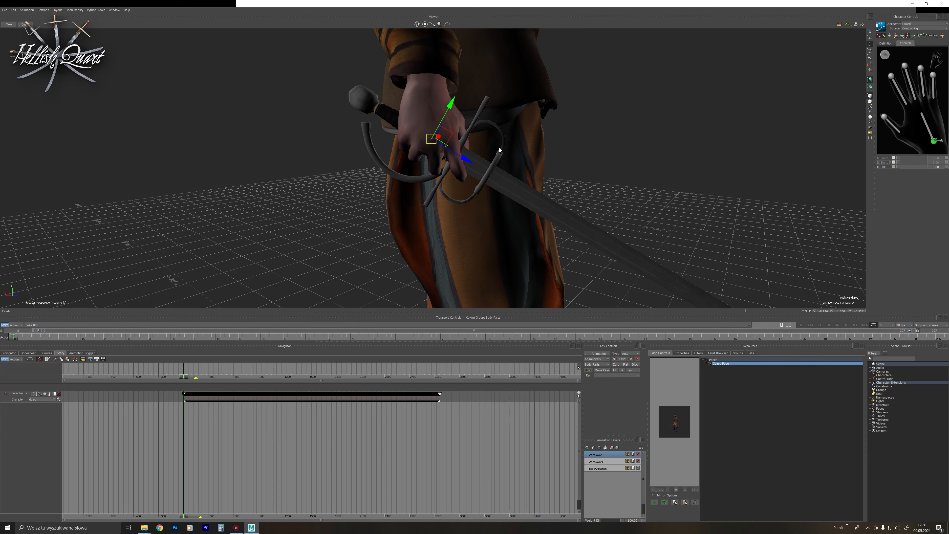
{"action": "left_click", "coordinate": [892, 77]}
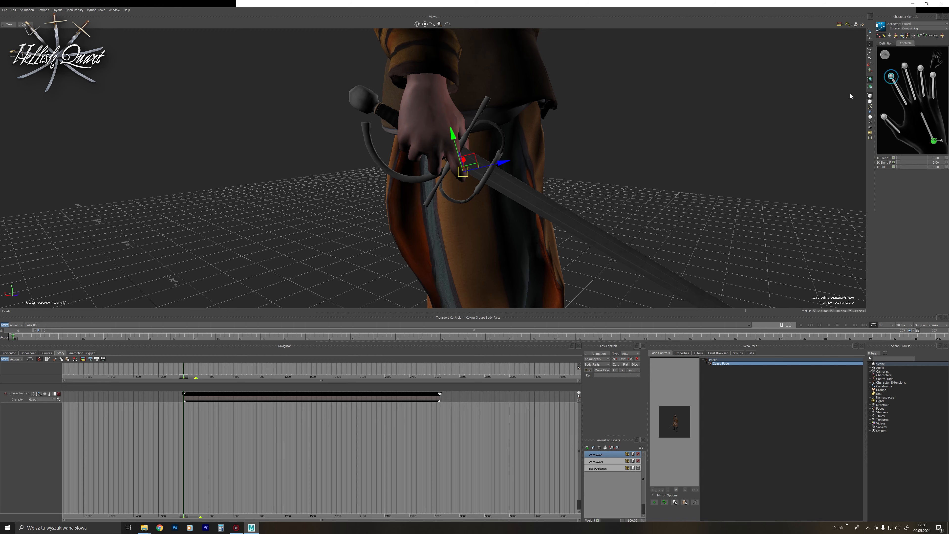
{"action": "left_click_drag", "start_coordinate": [565, 152], "coordinate": [453, 154], "text": "ctrl+shift"}
{"action": "left_click_drag", "start_coordinate": [469, 151], "coordinate": [490, 168]}
{"action": "left_click", "coordinate": [364, 166]}
{"action": "left_click", "coordinate": [489, 168]}
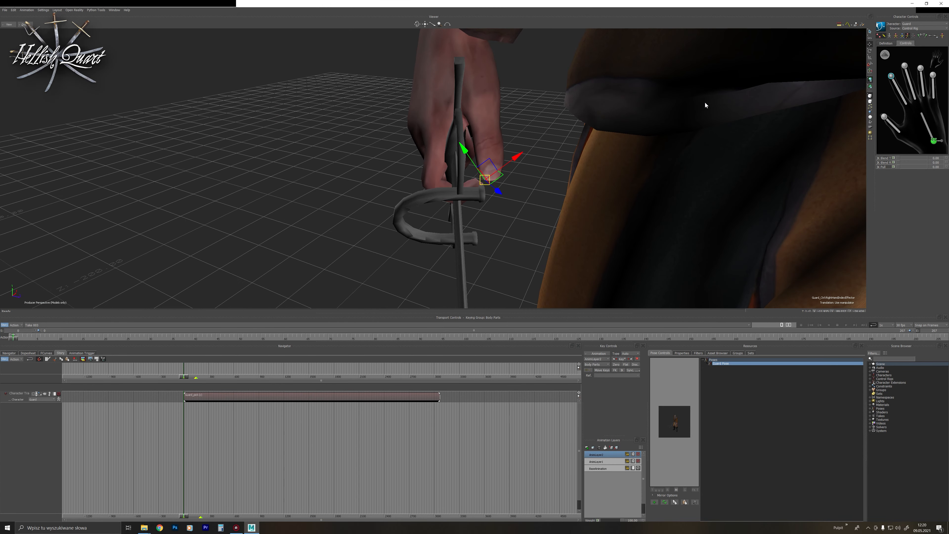
Move the right thumb effector to adjust the thumb's placement on the sword grip.
{"action": "left_click", "coordinate": [883, 117]}
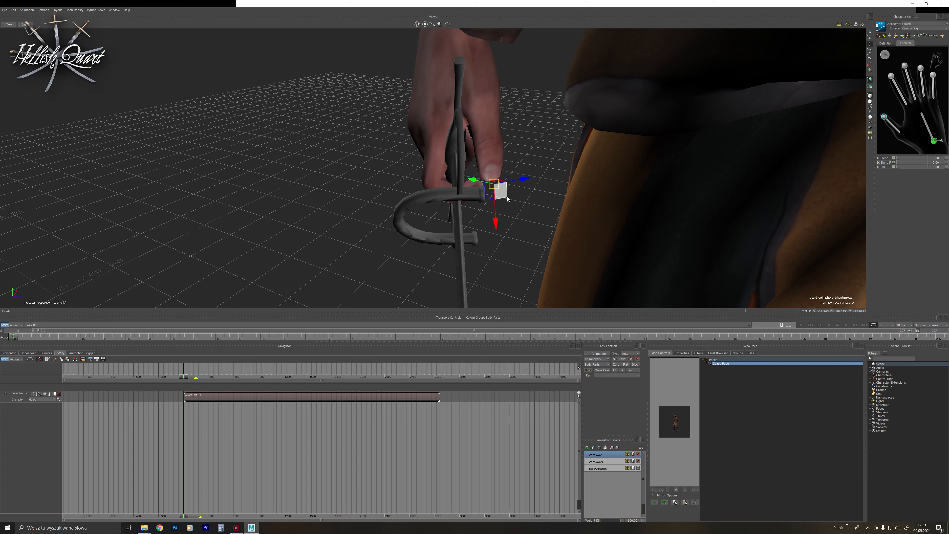
{"action": "left_click_drag", "start_coordinate": [486, 187], "coordinate": [603, 178]}
{"action": "scroll", "coordinate": [607, 176], "scroll_direction": "up", "scroll_amount": 3}
{"action": "left_click", "coordinate": [599, 144]}
{"action": "scroll", "coordinate": [603, 178], "scroll_direction": "up", "scroll_amount": 5}
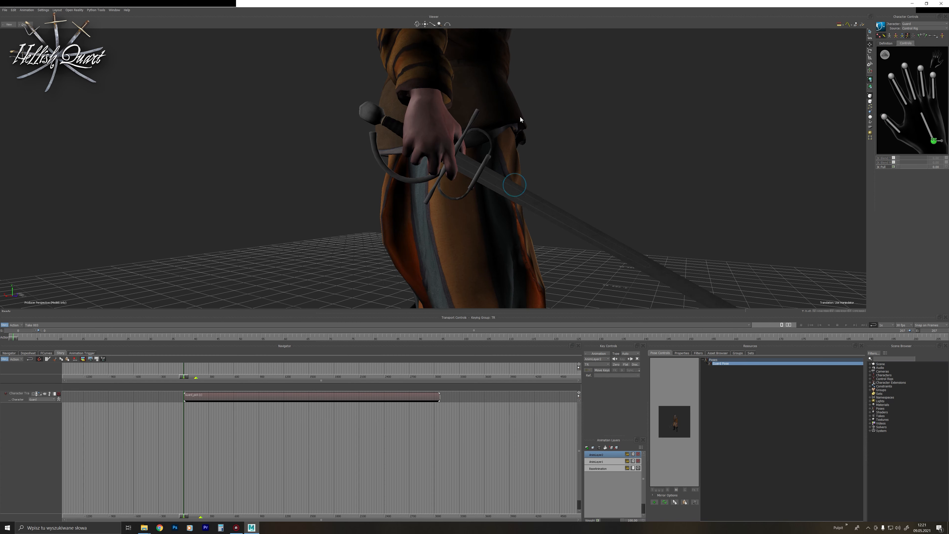
{"action": "scroll", "coordinate": [784, 120], "scroll_direction": "up", "scroll_amount": 2}
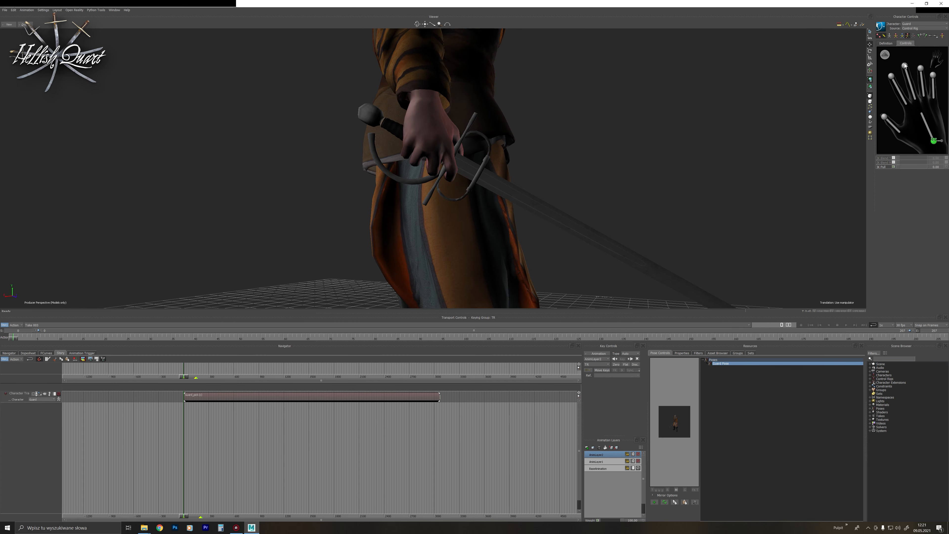
Move the right middle finger effector slightly to fit the finger around the sword grip.
{"action": "left_click", "coordinate": [905, 66]}
{"action": "key", "text": "e"}
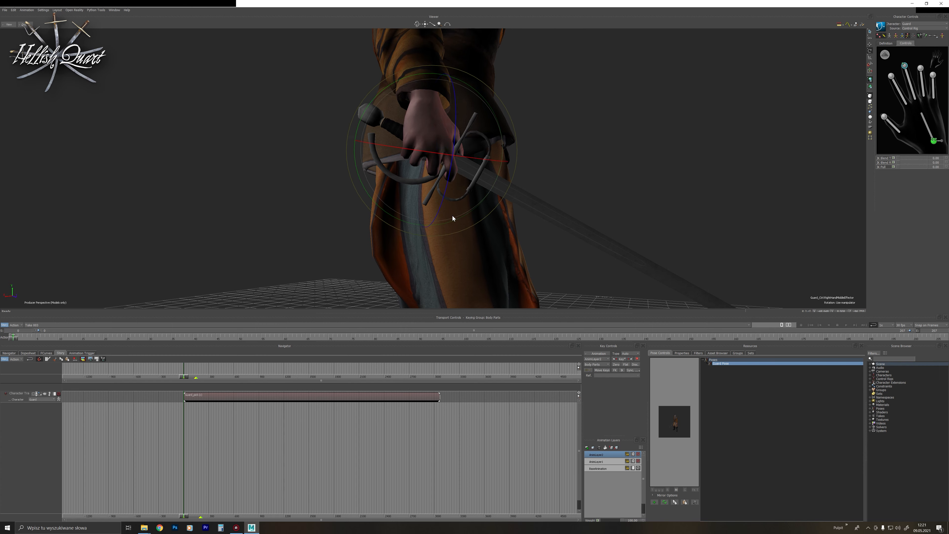
{"action": "left_click_drag", "start_coordinate": [386, 189], "coordinate": [495, 185], "text": "ctrl+shift"}
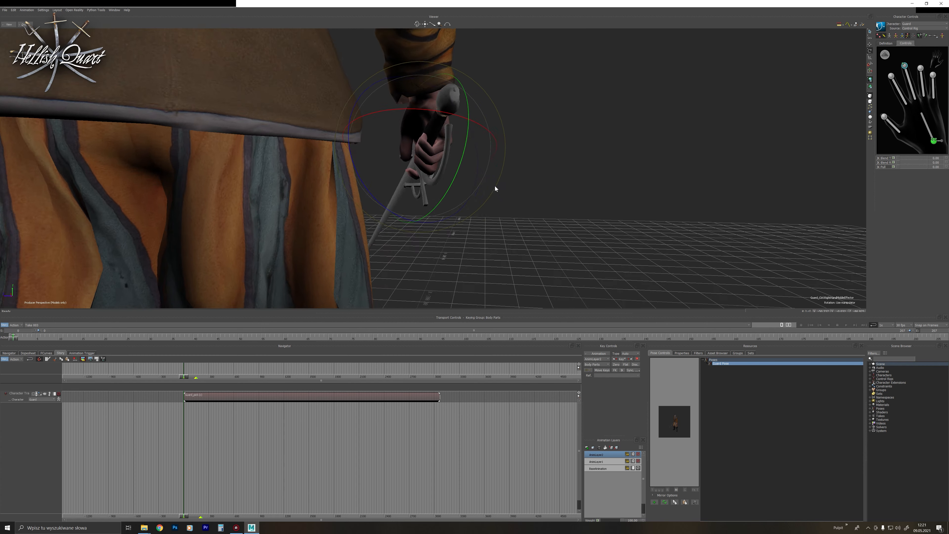
{"action": "scroll", "coordinate": [495, 187], "scroll_direction": "up", "scroll_amount": 2}
{"action": "key", "text": "w"}
{"action": "left_click_drag", "start_coordinate": [428, 142], "coordinate": [425, 141]}
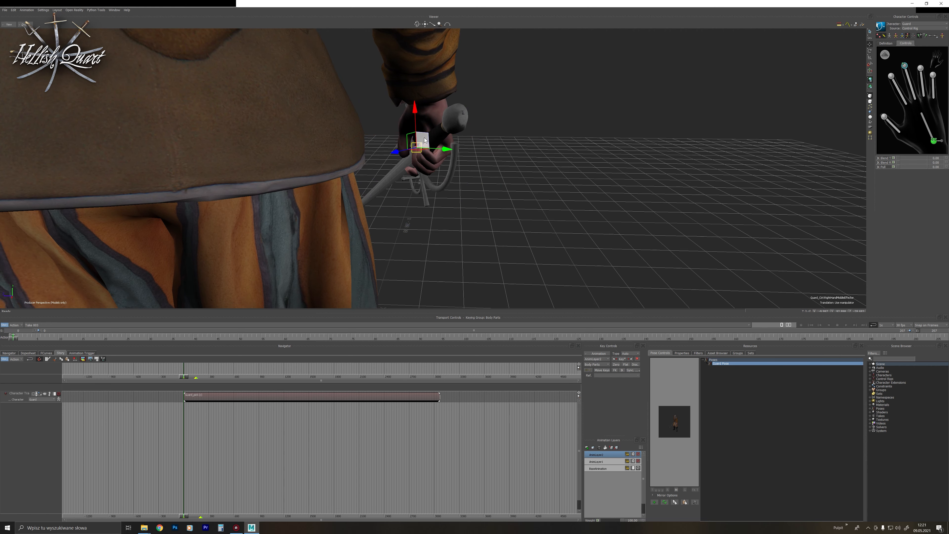
{"action": "left_click", "coordinate": [601, 96]}
{"action": "left_click_drag", "start_coordinate": [530, 185], "coordinate": [682, 136], "text": "ctrl+shift"}
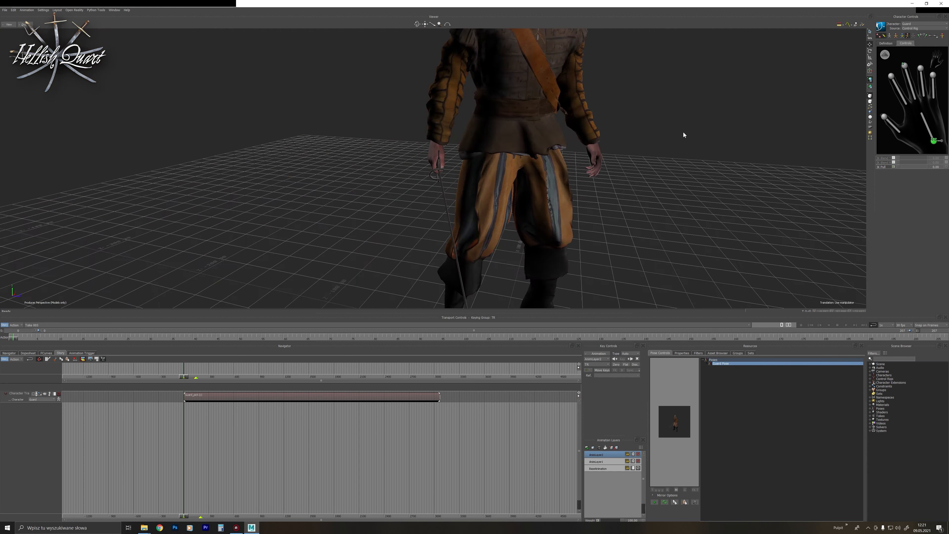
{"action": "scroll", "coordinate": [600, 229], "scroll_direction": "down", "scroll_amount": 3}
{"action": "scroll", "coordinate": [569, 217], "scroll_direction": "up", "scroll_amount": 1}
{"action": "scroll", "coordinate": [569, 217], "scroll_direction": "up", "scroll_amount": 3}
{"action": "left_click_drag", "start_coordinate": [582, 220], "coordinate": [645, 240], "text": "ctrl+shift"}
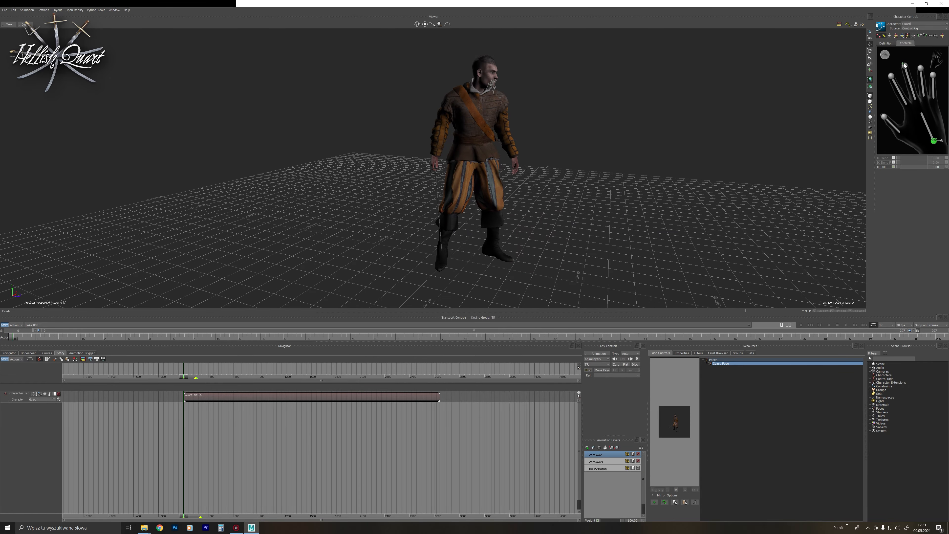
{"action": "left_click", "coordinate": [904, 66]}
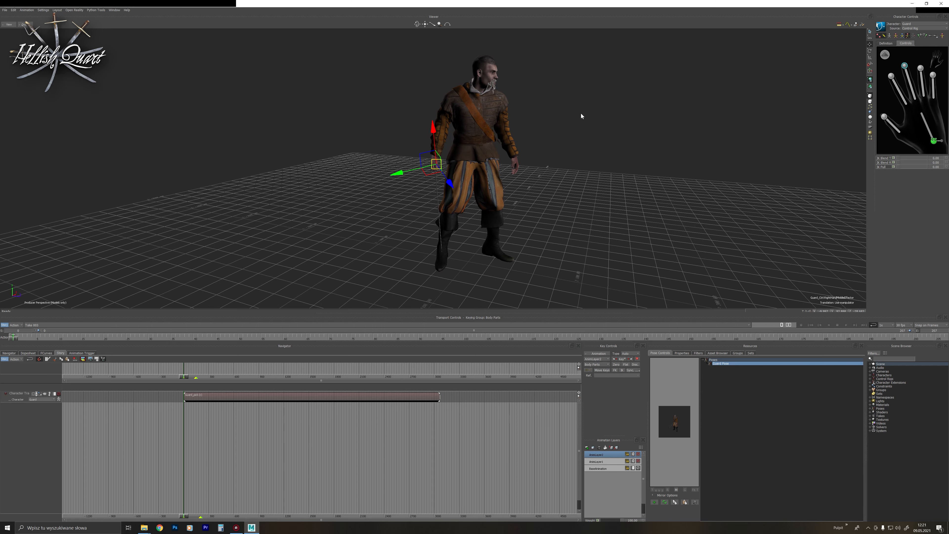
{"action": "key", "text": "ctrl+w"}
{"action": "left_click", "coordinate": [534, 174]}
{"action": "key", "text": "ctrl+w"}
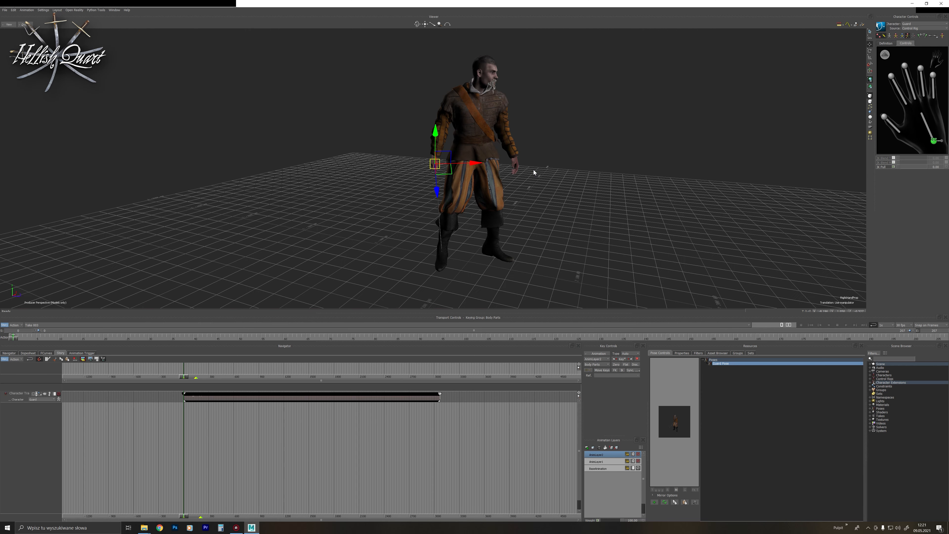
{"action": "left_click", "coordinate": [680, 171]}
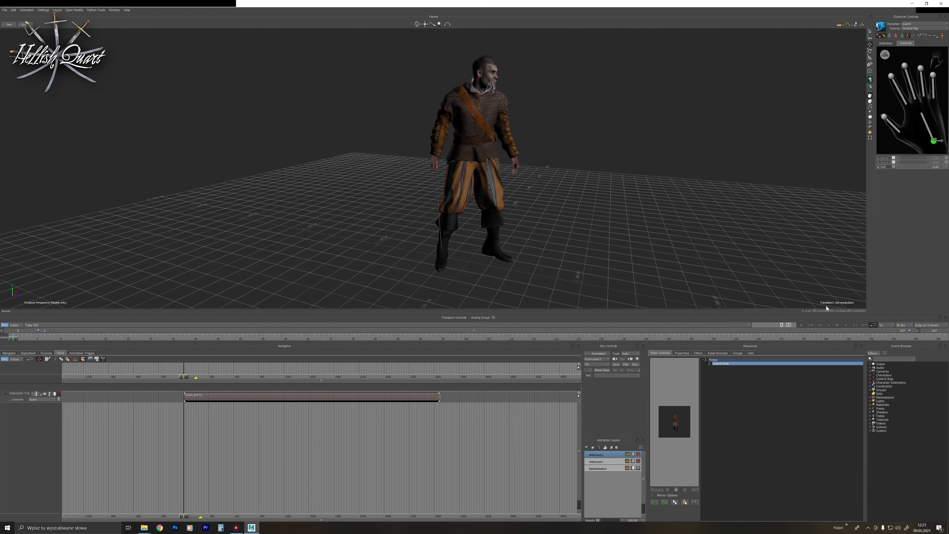
Select the character's root with the rig shown and set its X, Y and Z translation to 0, then hide the rig.
{"action": "key", "text": "ctrl+a"}
{"action": "left_click", "coordinate": [505, 272]}
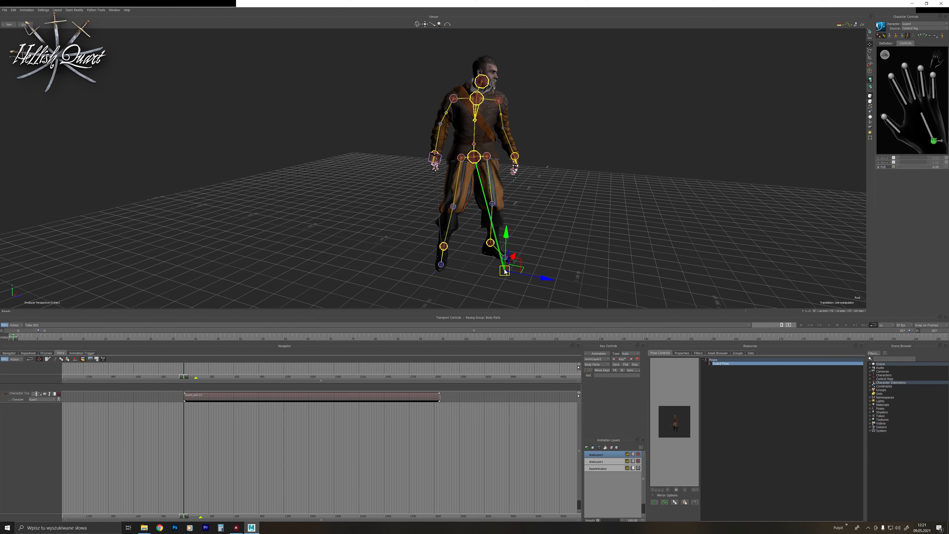
{"action": "double_click", "coordinate": [825, 310]}
{"action": "type", "text": "0"}
{"action": "key", "text": "Return"}
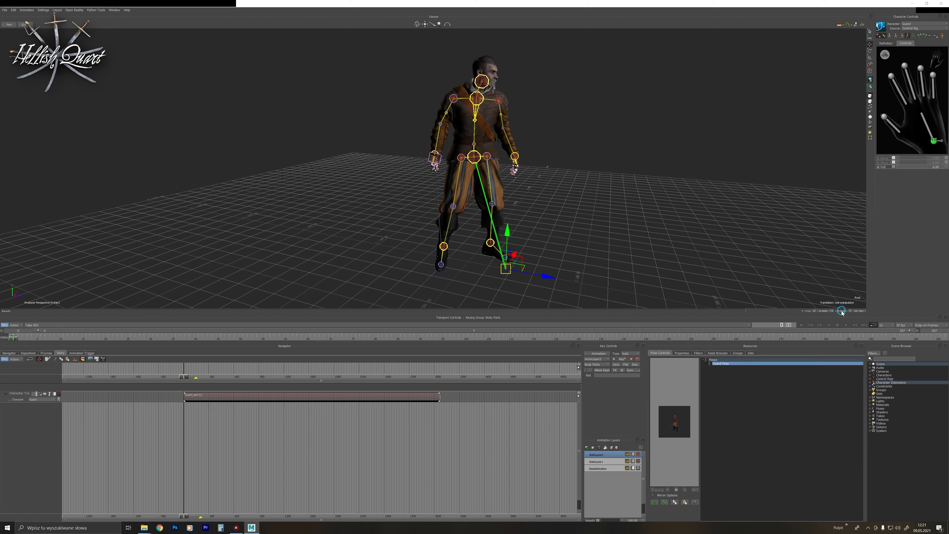
{"action": "type", "text": "0"}
{"action": "key", "text": "Return"}
{"action": "double_click", "coordinate": [857, 311]}
{"action": "type", "text": "0"}
{"action": "key", "text": "Return"}
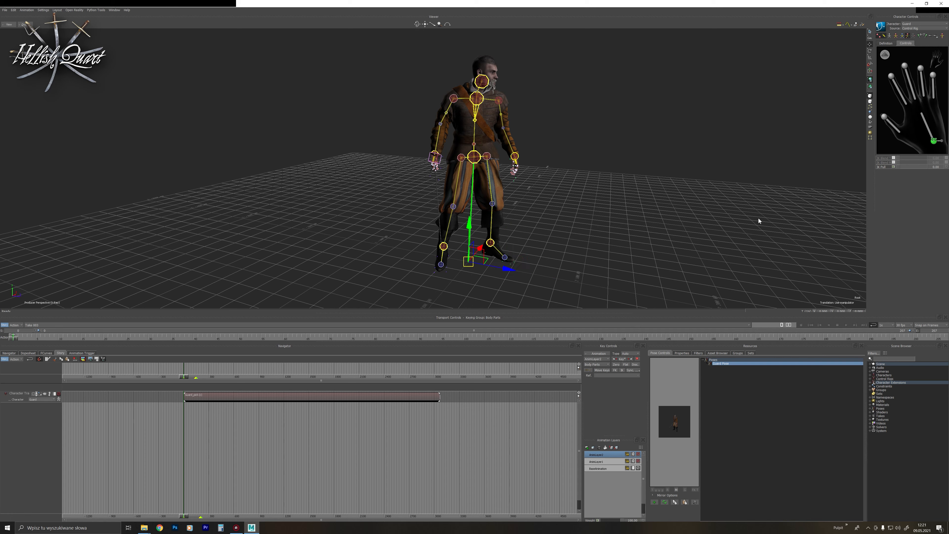
{"action": "key", "text": "e"}
{"action": "key", "text": "w"}
{"action": "left_click", "coordinate": [688, 157]}
{"action": "scroll", "coordinate": [688, 156], "scroll_direction": "down", "scroll_amount": 3}
{"action": "key", "text": "ctrl+a"}
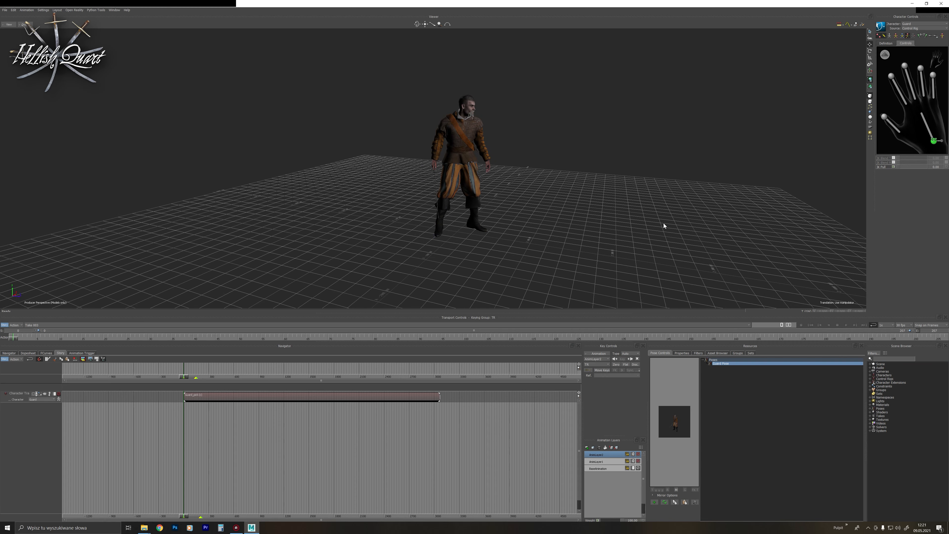
Show the full-body controls and move the left elbow effector slightly upward to adjust the left arm.
{"action": "left_click_drag", "start_coordinate": [664, 223], "coordinate": [638, 218], "text": "ctrl+shift"}
{"action": "left_click", "coordinate": [885, 54]}
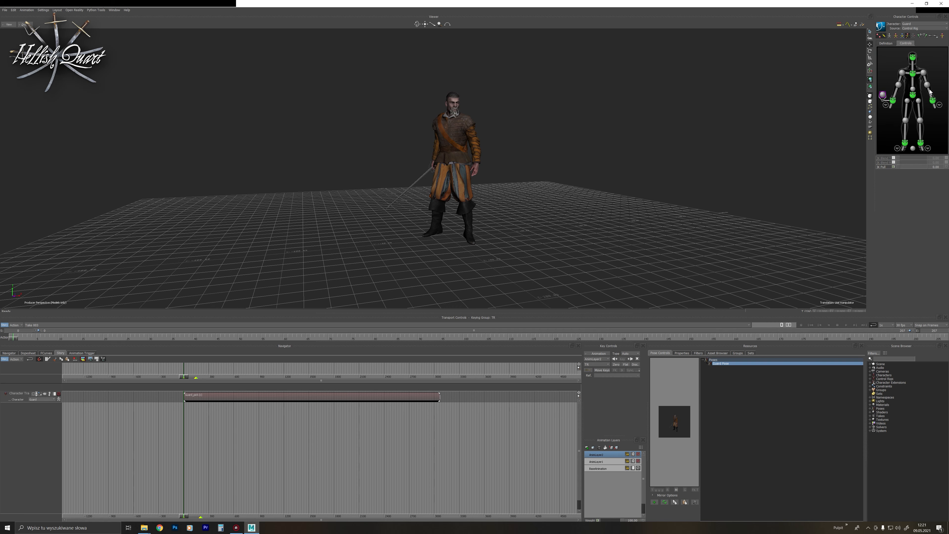
{"action": "left_click", "coordinate": [927, 85]}
{"action": "left_click_drag", "start_coordinate": [800, 132], "coordinate": [513, 195], "text": "ctrl+shift"}
{"action": "left_click_drag", "start_coordinate": [496, 143], "coordinate": [498, 133]}
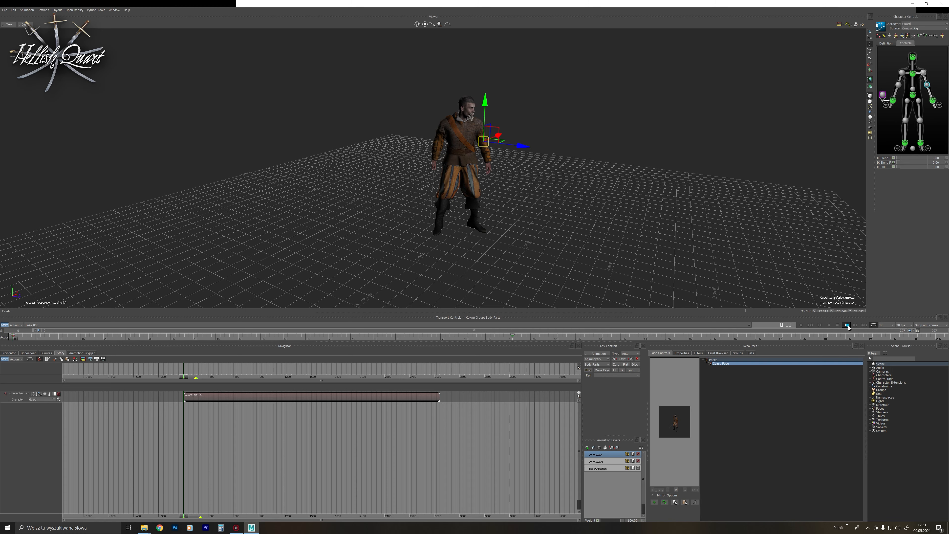
Play back the animation from the front and compare its first and last frames.
{"action": "left_click", "coordinate": [688, 239]}
{"action": "left_click_drag", "start_coordinate": [667, 233], "coordinate": [648, 226], "text": "ctrl+shift"}
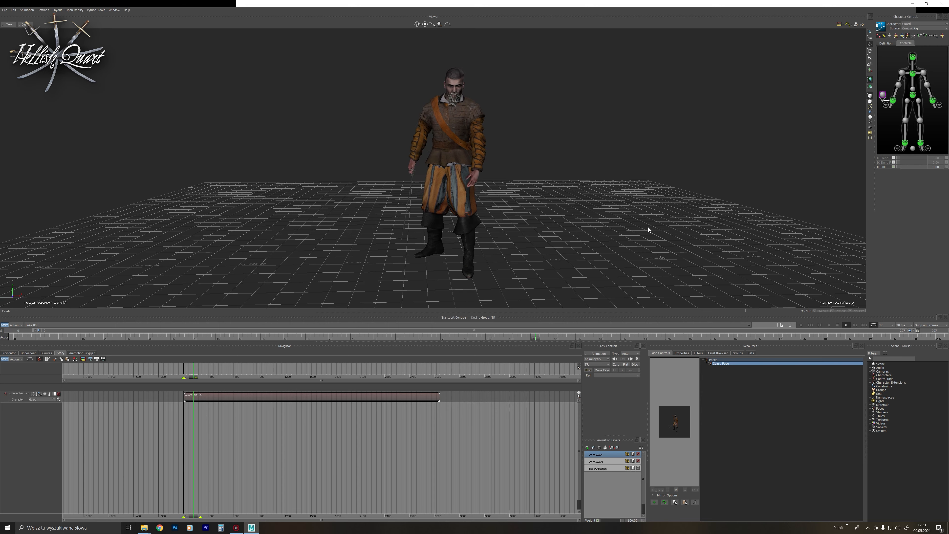
{"action": "key", "text": "ctrl+a"}
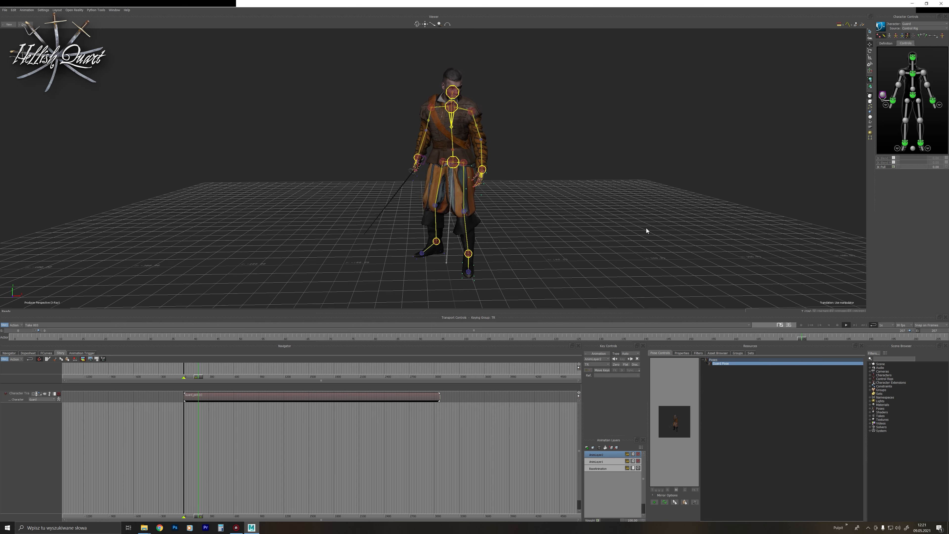
{"action": "key", "text": "ctrl+a"}
{"action": "left_click_drag", "start_coordinate": [646, 231], "coordinate": [637, 243], "text": "ctrl+shift"}
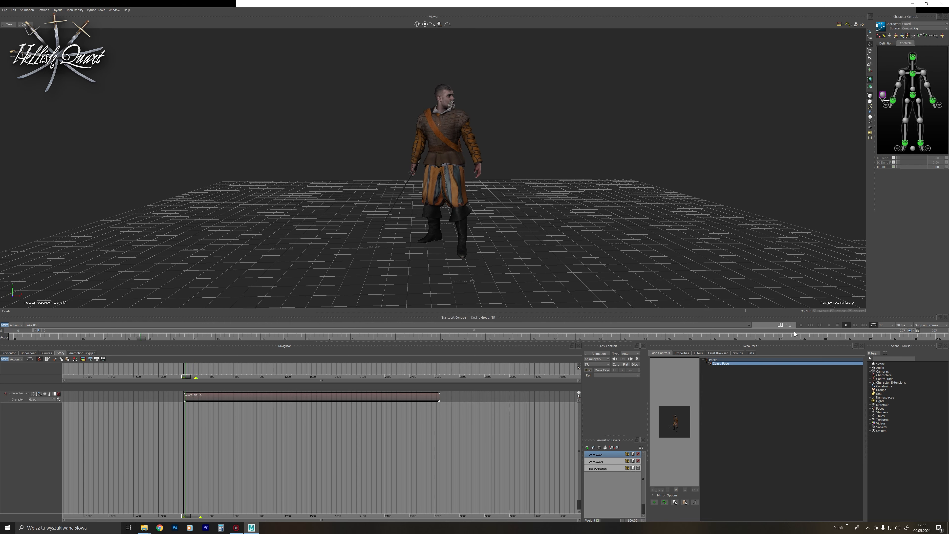
{"action": "left_click", "coordinate": [810, 325]}
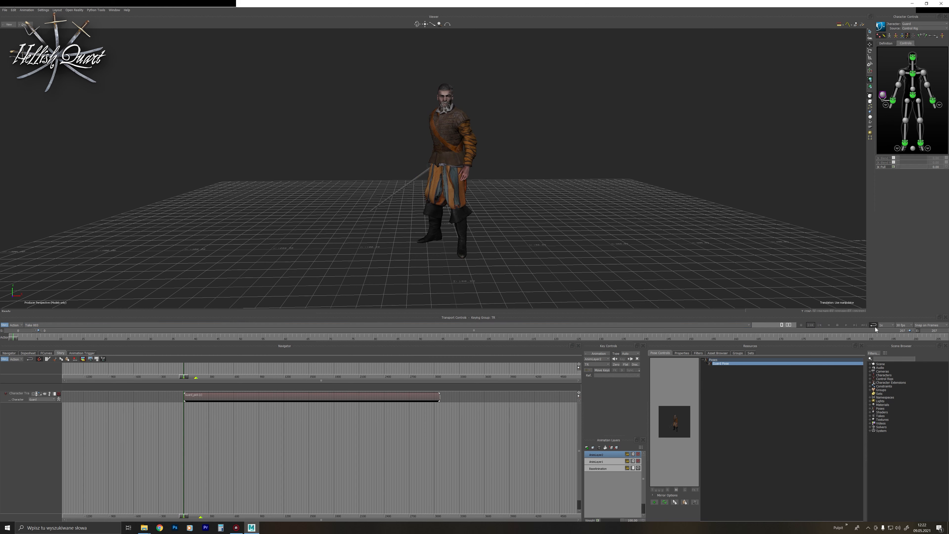
{"action": "left_click", "coordinate": [864, 325]}
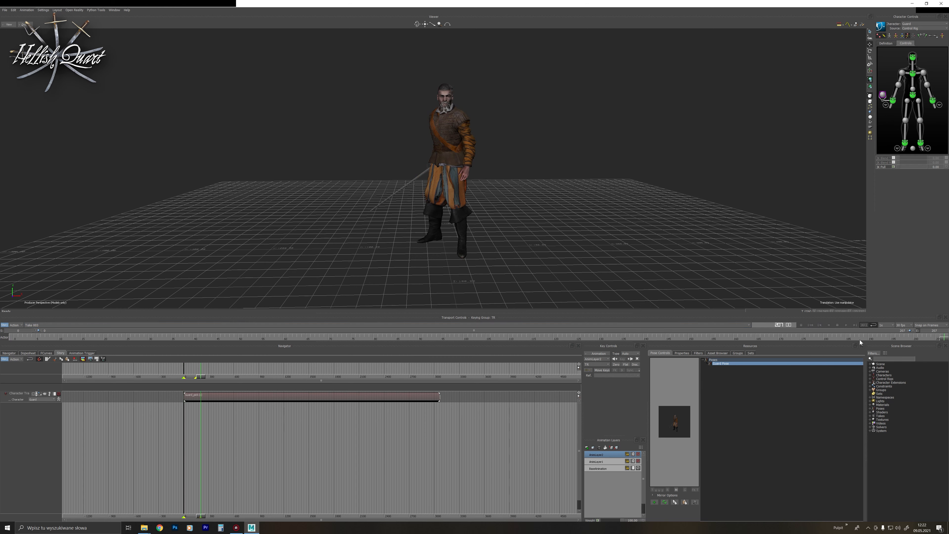
Examine the left elbow effector's pose around the middle of the take and return to the first frame.
{"action": "left_click", "coordinate": [927, 85]}
{"action": "key", "text": "ctrl+Left"}
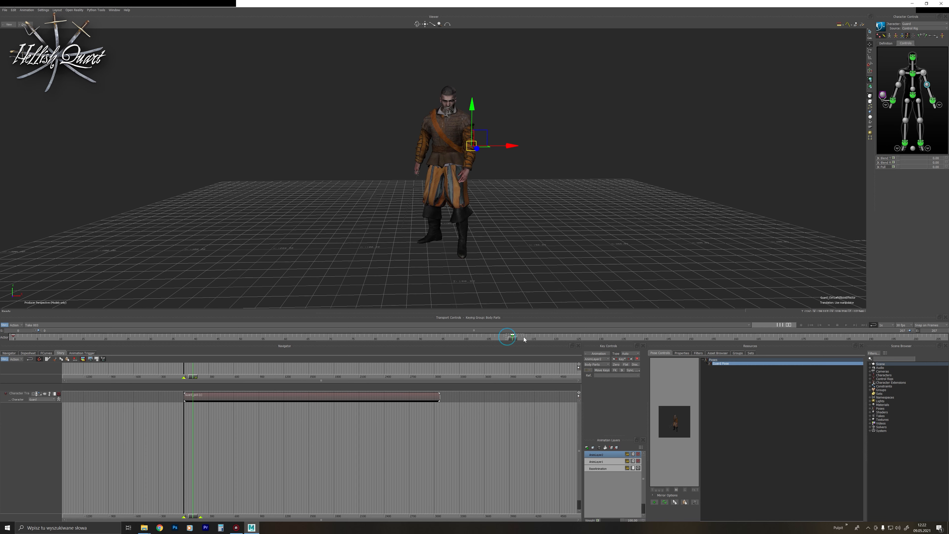
{"action": "left_click", "coordinate": [514, 338]}
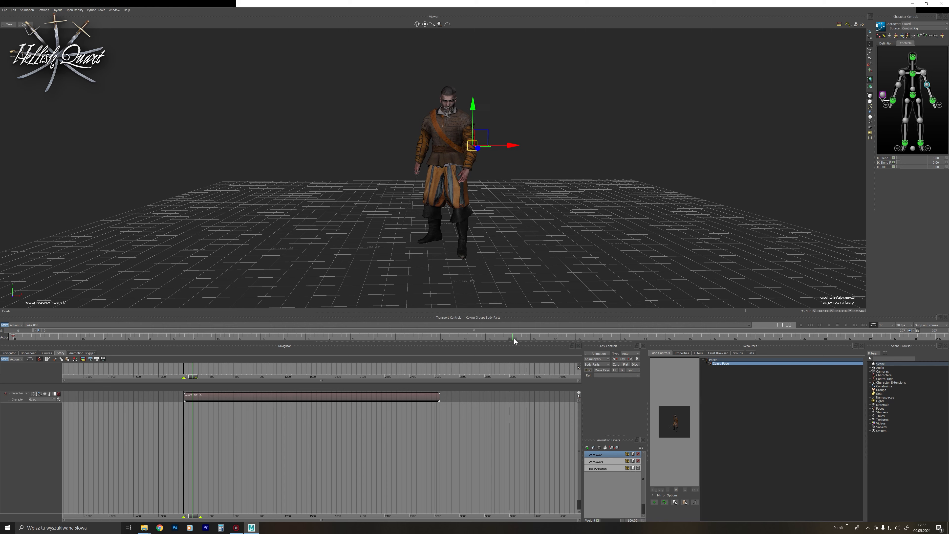
{"action": "left_click", "coordinate": [810, 325]}
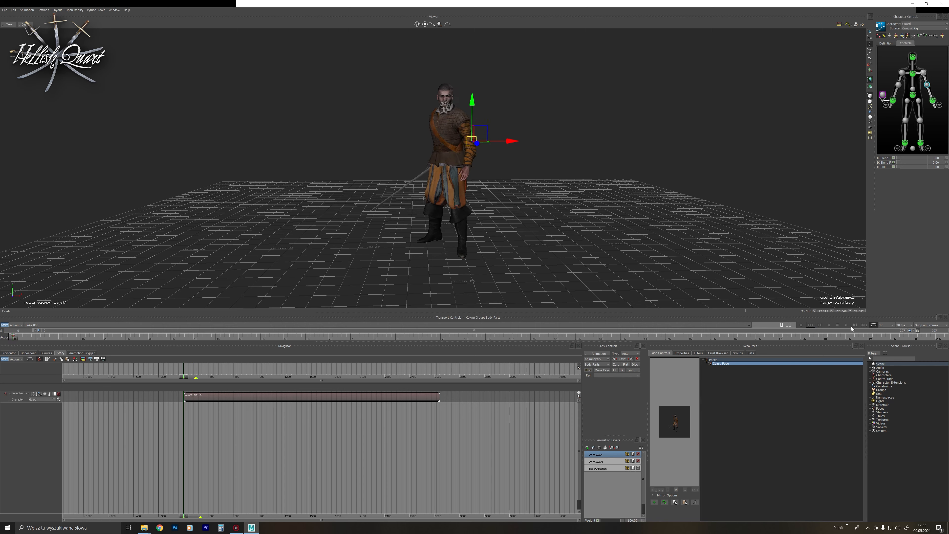
Play the animation and inspect the feet from the right side view with the rig shown, then return to the start.
{"action": "left_click", "coordinate": [847, 325]}
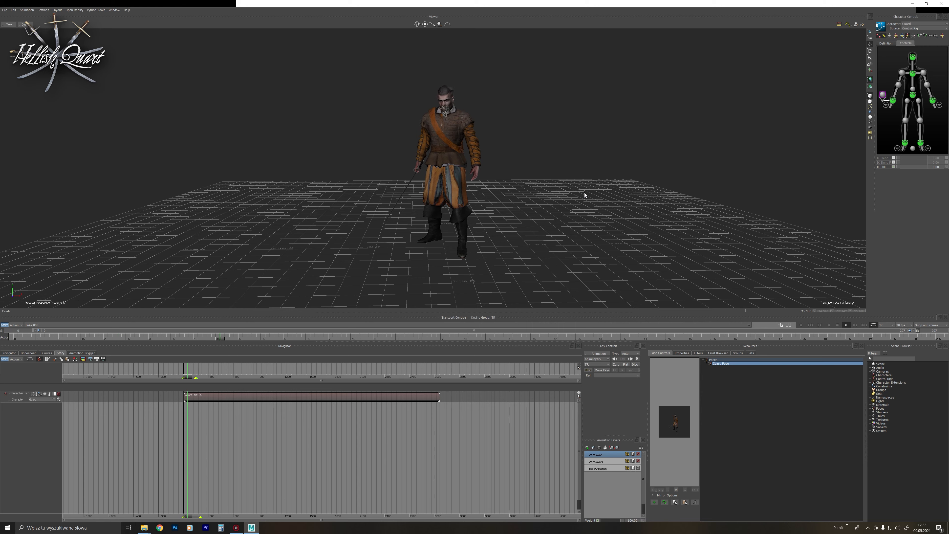
{"action": "key", "text": "ctrl+a"}
{"action": "key", "text": "ctrl+a"}
{"action": "left_click_drag", "start_coordinate": [585, 193], "coordinate": [577, 209], "text": "ctrl+shift"}
{"action": "key", "text": "ctrl+r"}
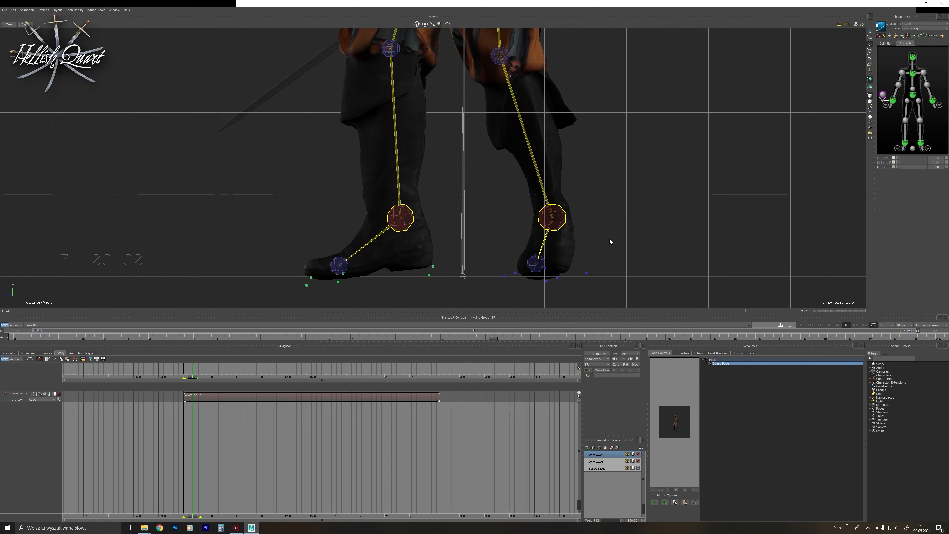
{"action": "left_click", "coordinate": [810, 325]}
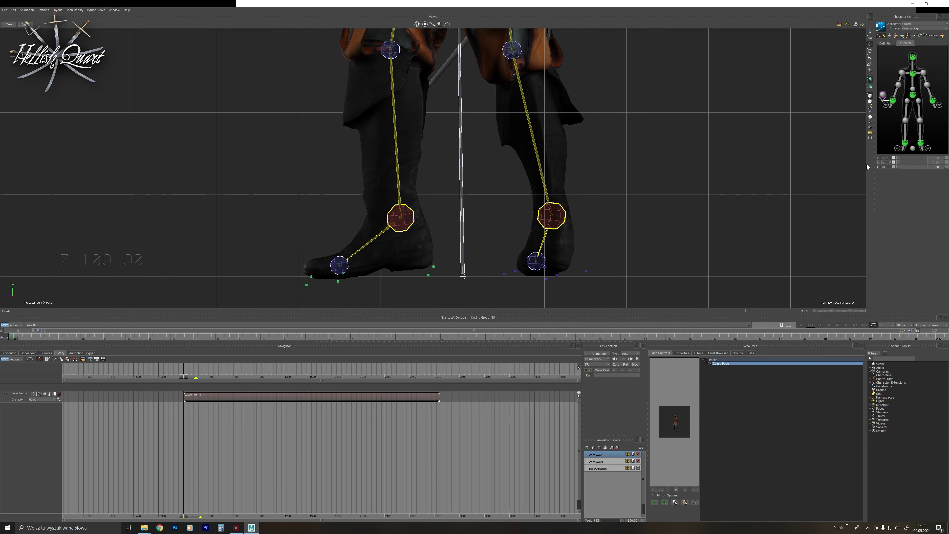
Adjust the left knee effector slightly in body-part mode to refine the bend of the left leg.
{"action": "left_click", "coordinate": [914, 148]}
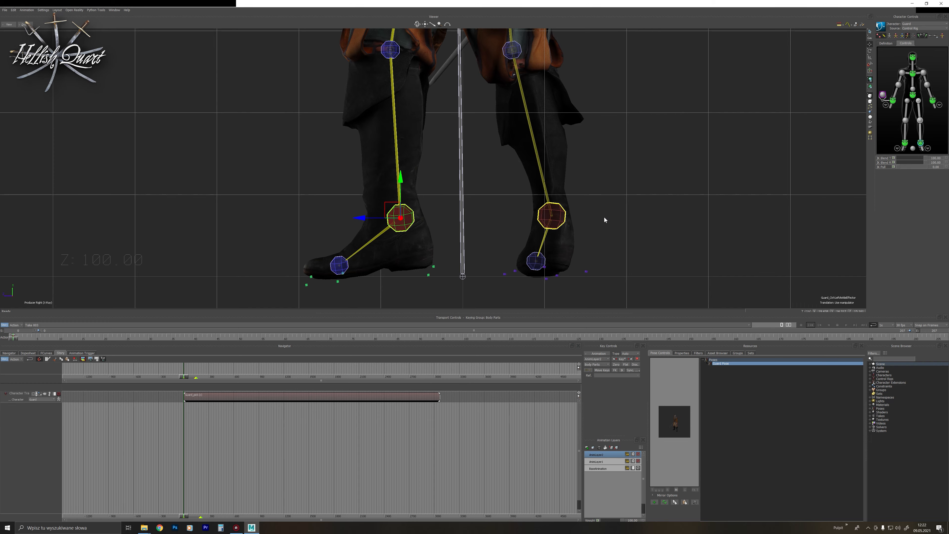
{"action": "key", "text": "ctrl+e"}
{"action": "left_click_drag", "start_coordinate": [597, 220], "coordinate": [589, 242], "text": "ctrl+shift"}
{"action": "key", "text": "e"}
{"action": "left_click_drag", "start_coordinate": [513, 221], "coordinate": [490, 219], "text": "ctrl+shift"}
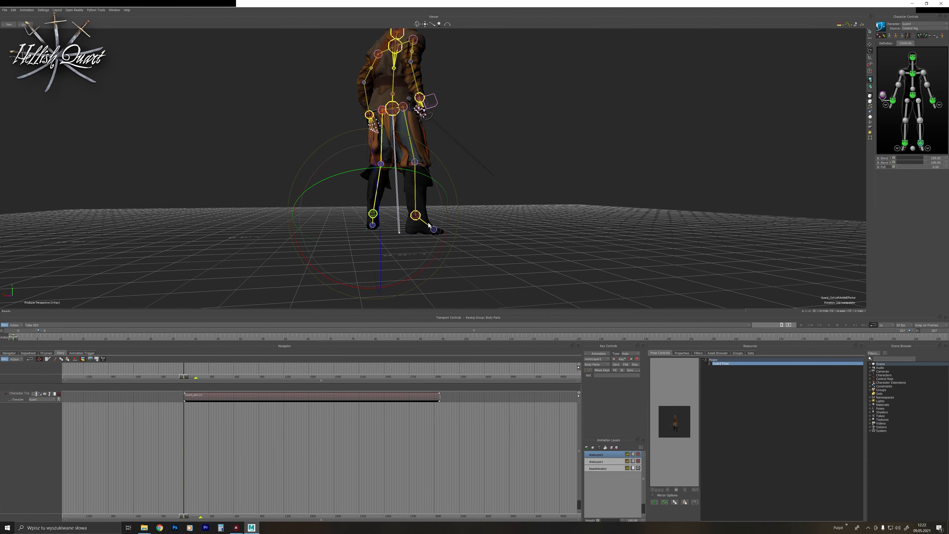
{"action": "left_click_drag", "start_coordinate": [429, 221], "coordinate": [520, 224], "text": "ctrl+shift"}
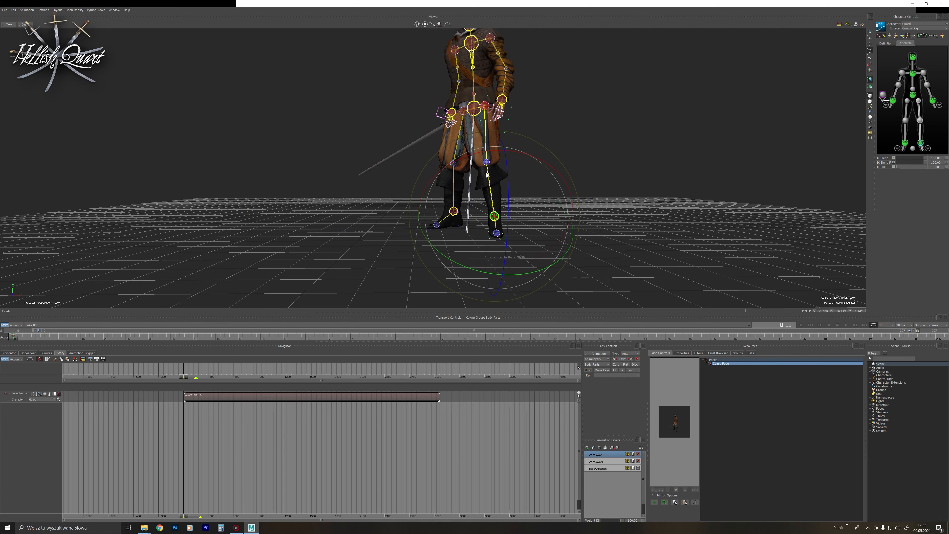
{"action": "left_click", "coordinate": [920, 120]}
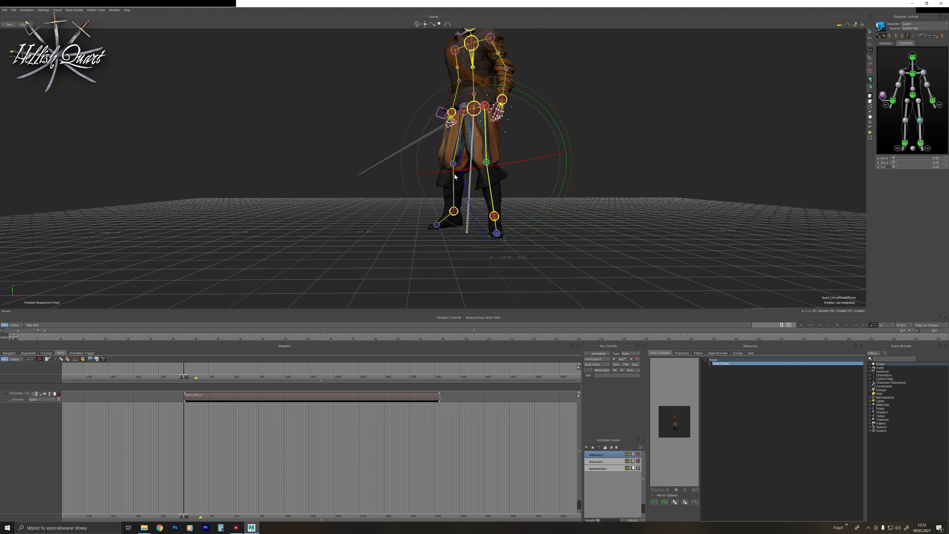
{"action": "left_click_drag", "start_coordinate": [500, 173], "coordinate": [545, 171]}
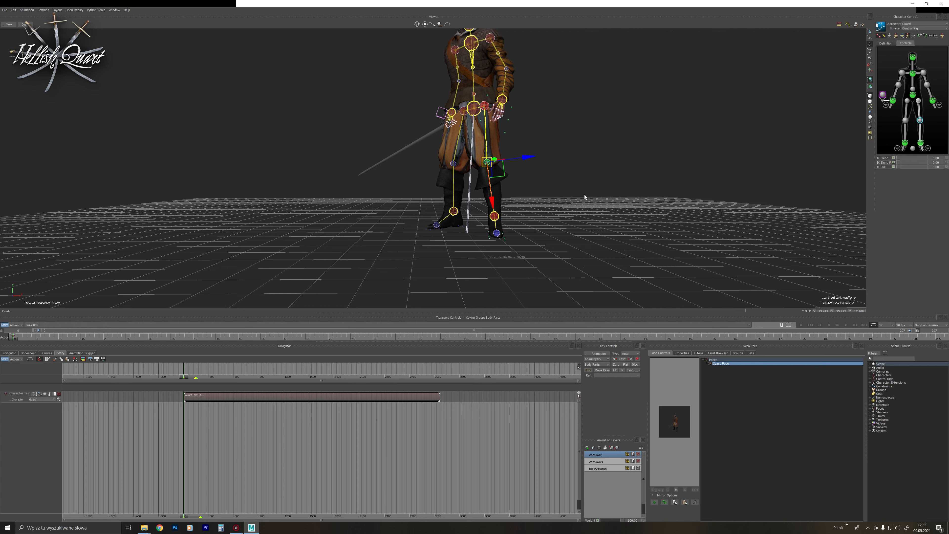
Rotate the left ankle effector slightly to correct the direction of the left foot.
{"action": "left_click", "coordinate": [870, 38]}
{"action": "left_click", "coordinate": [917, 144]}
{"action": "key", "text": "e"}
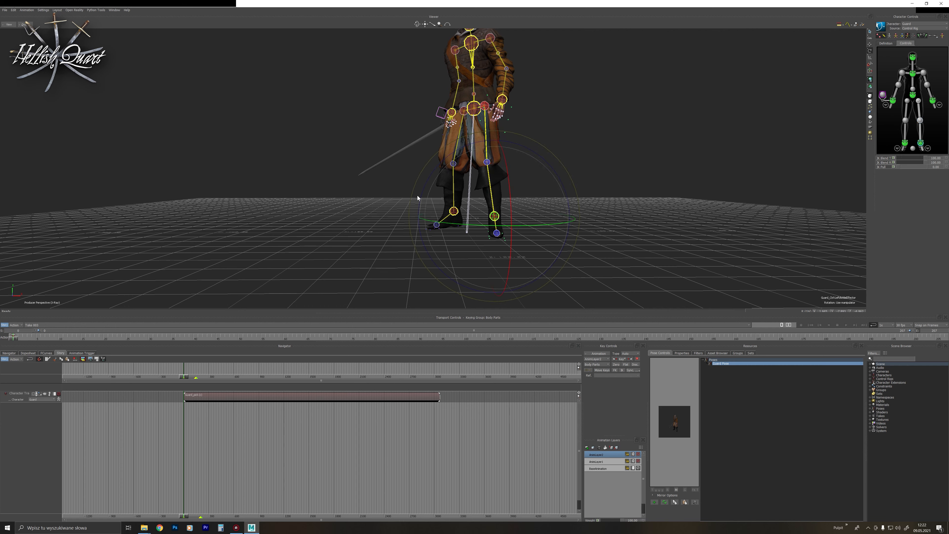
{"action": "left_click_drag", "start_coordinate": [536, 235], "coordinate": [560, 230]}
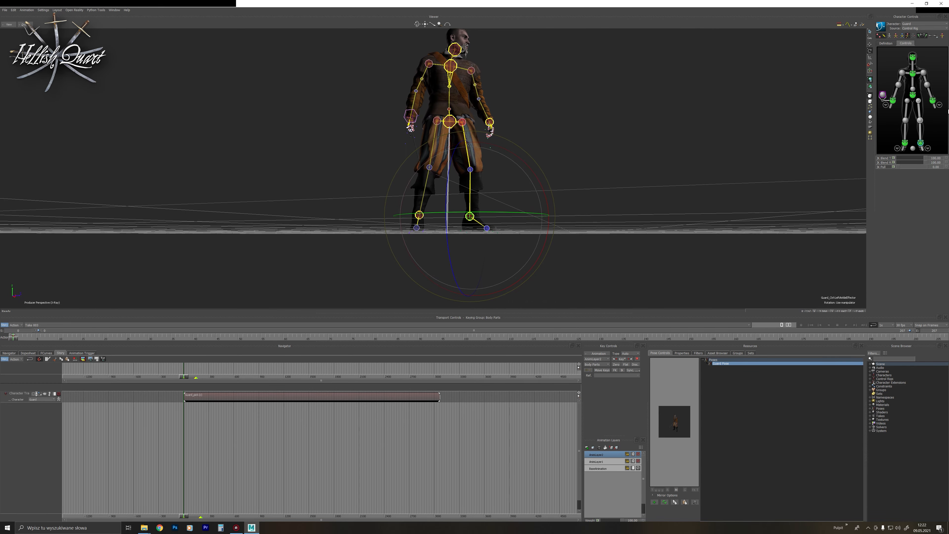
Adjust the right ankle effector's rotation and move the right knee effector slightly to refine the right leg.
{"action": "left_click", "coordinate": [905, 144]}
{"action": "left_click_drag", "start_coordinate": [575, 160], "coordinate": [570, 163], "text": "alt"}
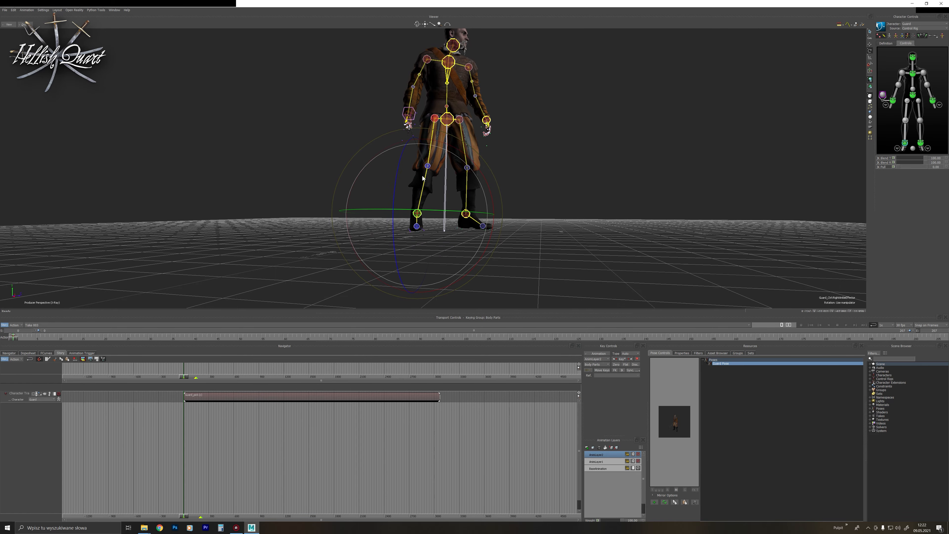
{"action": "left_click_drag", "start_coordinate": [422, 176], "coordinate": [417, 179]}
{"action": "mouse_move", "coordinate": [452, 150]}
{"action": "left_mouse_down"}
{"action": "mouse_move", "coordinate": [500, 152]}
{"action": "mouse_move", "coordinate": [455, 162]}
{"action": "left_mouse_up"}
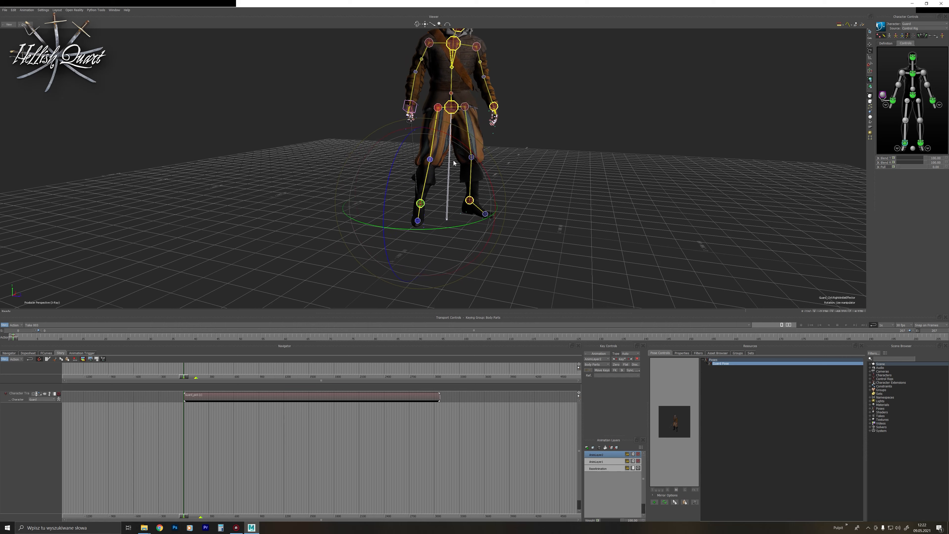
{"action": "left_click", "coordinate": [904, 122]}
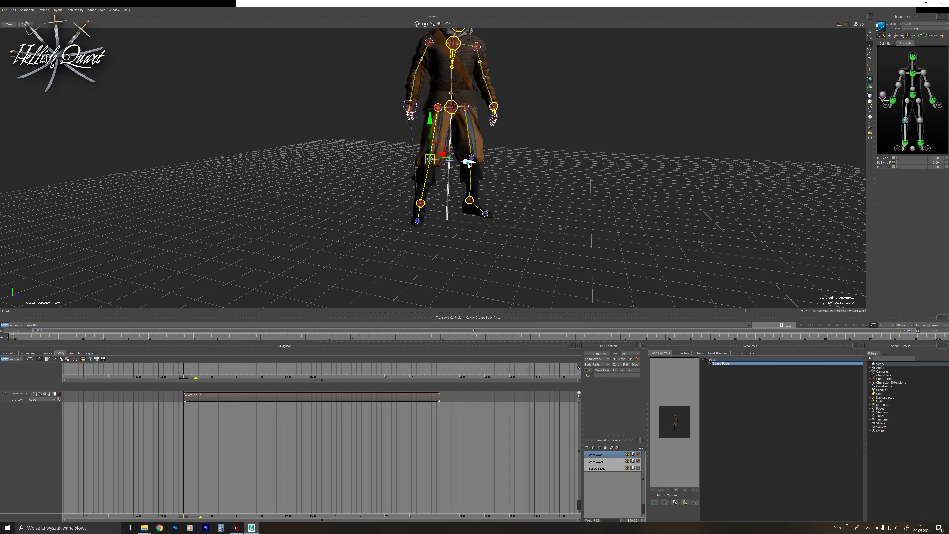
{"action": "left_click_drag", "start_coordinate": [467, 165], "coordinate": [455, 165]}
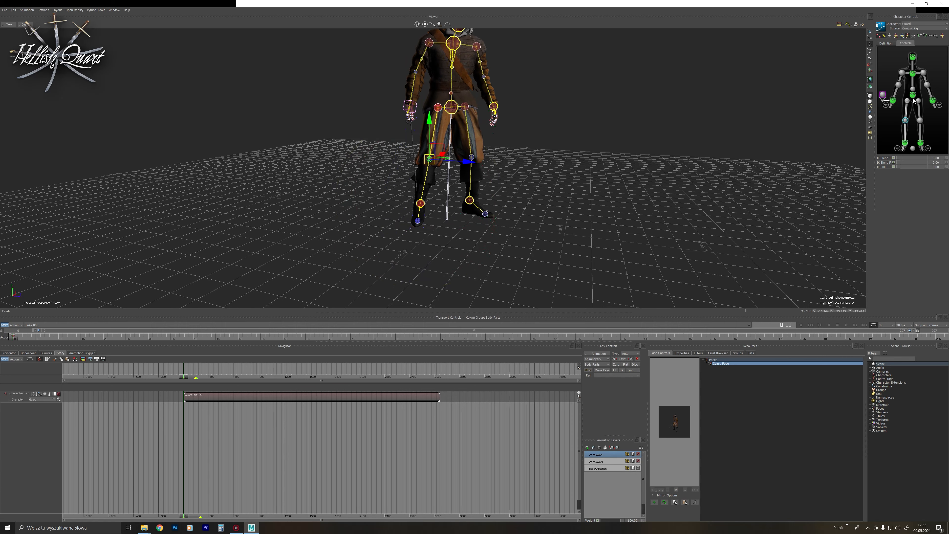
Select all body effectors in full-body mode and lower the whole character slightly, judging the height from the right side view.
{"action": "left_click", "coordinate": [907, 102]}
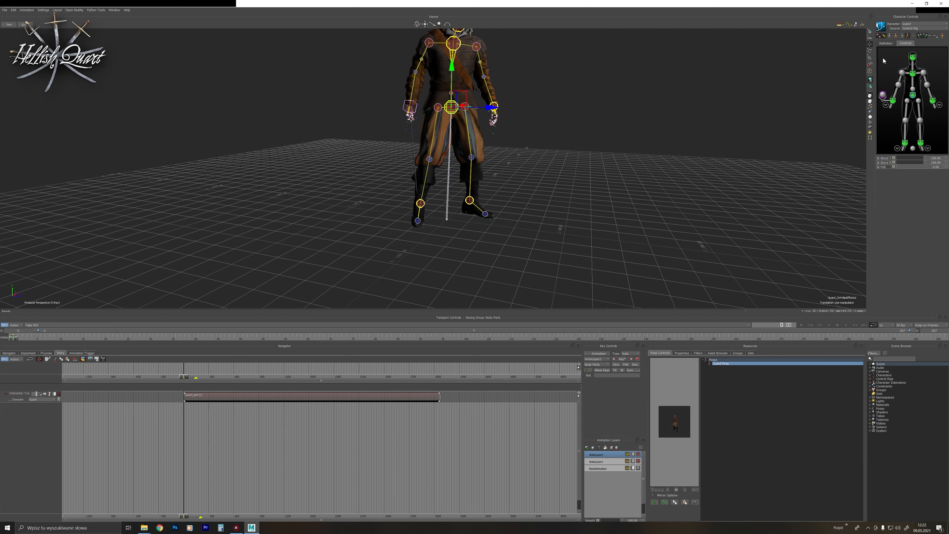
{"action": "left_click", "coordinate": [895, 34]}
{"action": "double_click", "coordinate": [884, 81]}
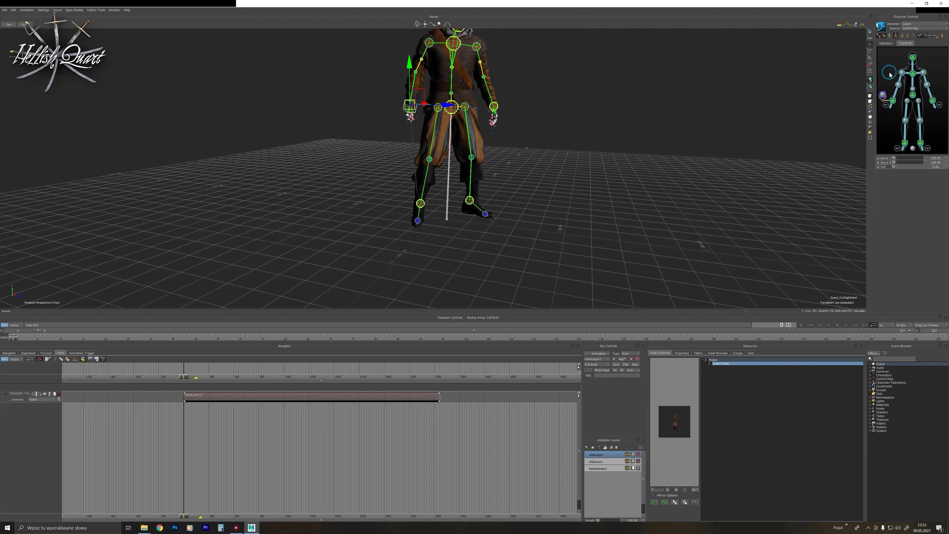
{"action": "left_click_drag", "start_coordinate": [629, 179], "coordinate": [500, 118], "text": "ctrl+shift"}
{"action": "key", "text": "ctrl+r"}
{"action": "left_click_drag", "start_coordinate": [501, 118], "coordinate": [501, 116], "text": "ctrl"}
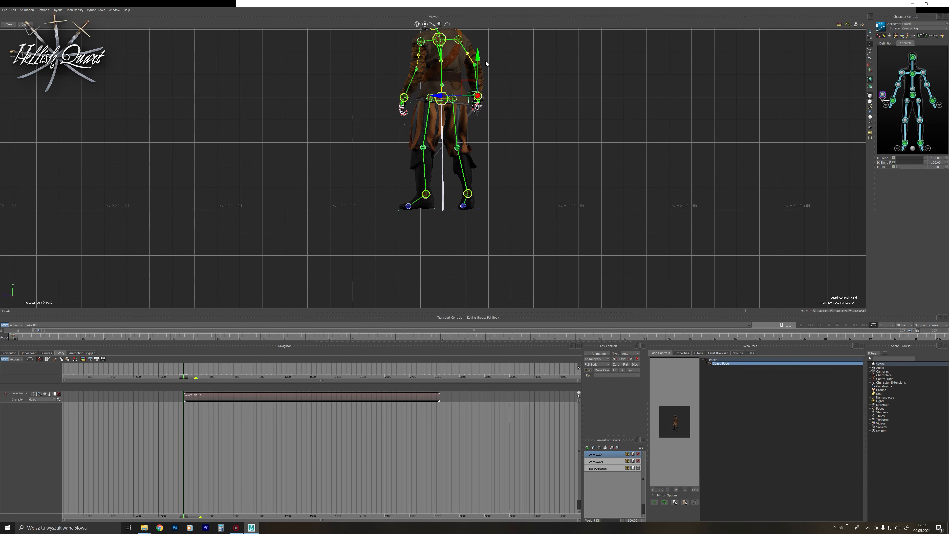
{"action": "left_click_drag", "start_coordinate": [479, 58], "coordinate": [478, 60]}
{"action": "key", "text": "ctrl+e"}
{"action": "left_click", "coordinate": [664, 157]}
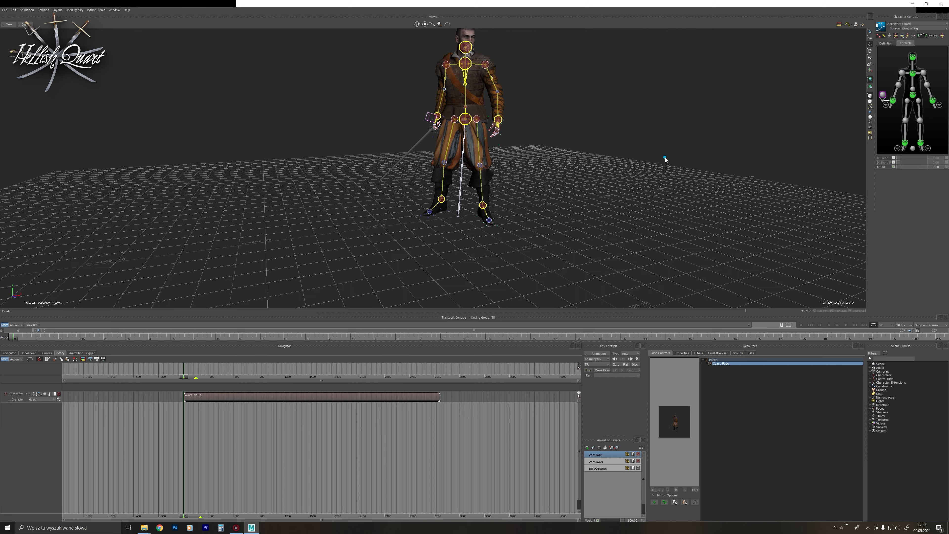
Play the animation with only the model displayed and examine the guard's overall motion.
{"action": "left_click_drag", "start_coordinate": [664, 156], "coordinate": [657, 184], "text": "ctrl"}
{"action": "key", "text": "ctrl+a"}
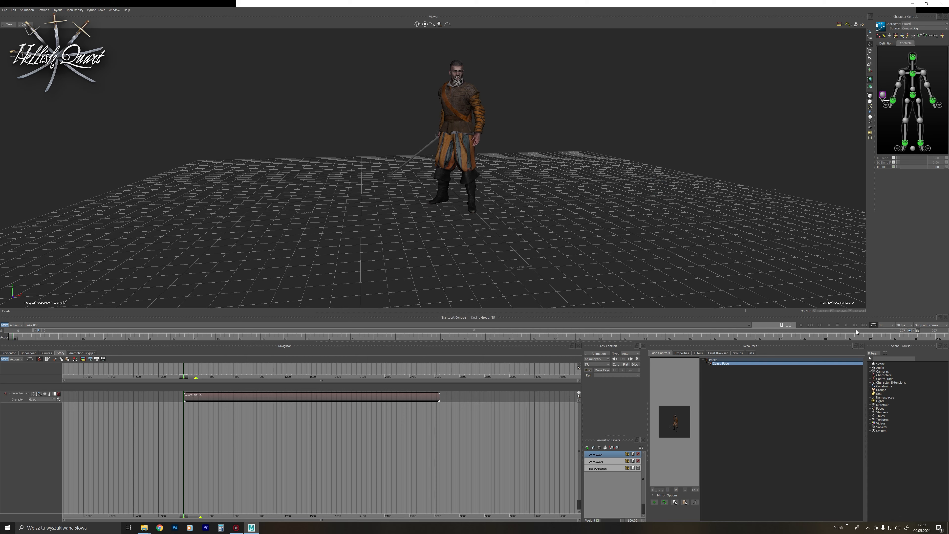
{"action": "left_click", "coordinate": [846, 325]}
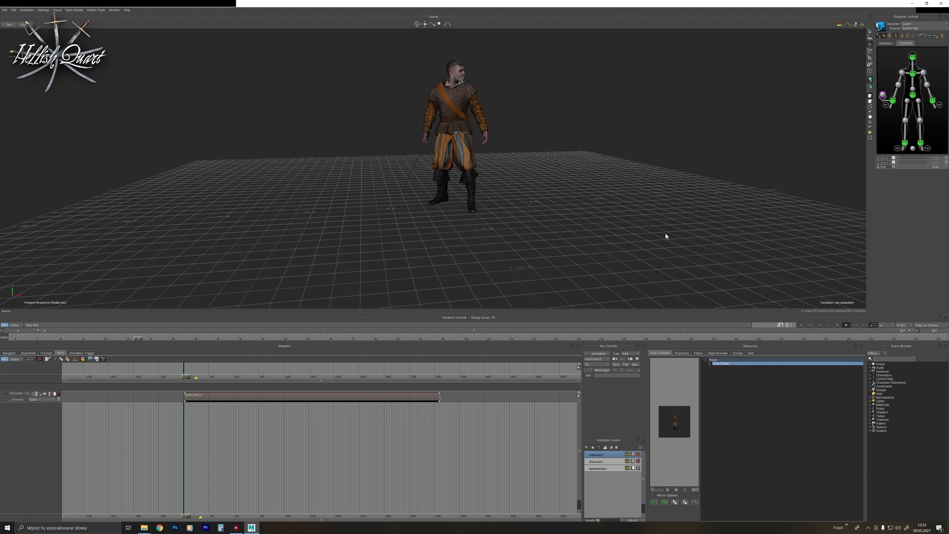
{"action": "mouse_move", "coordinate": [665, 233]}
{"action": "left_mouse_down", "text": "shift"}
{"action": "mouse_move", "coordinate": [656, 253]}
{"action": "mouse_move", "coordinate": [656, 244]}
{"action": "left_mouse_up", "text": "shift"}
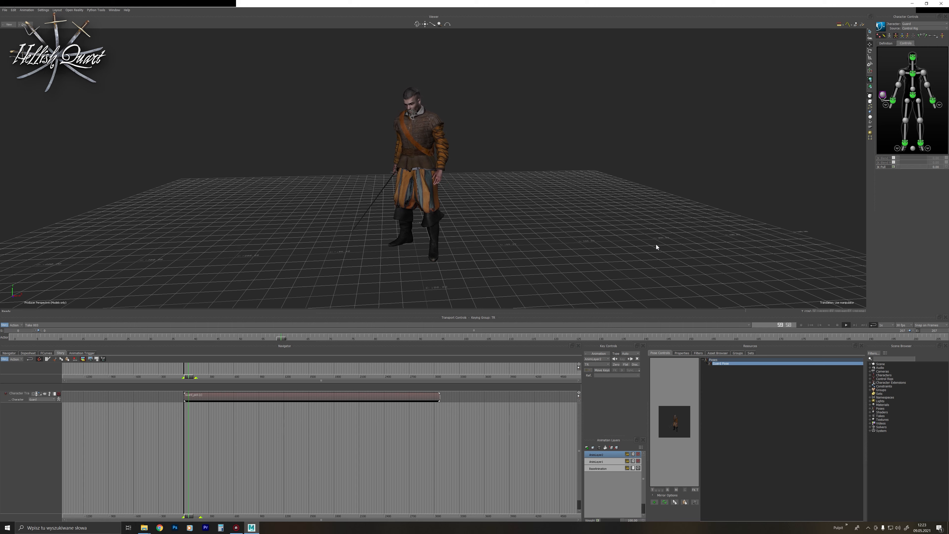
{"action": "left_click_drag", "start_coordinate": [656, 253], "coordinate": [686, 241], "text": "ctrl"}
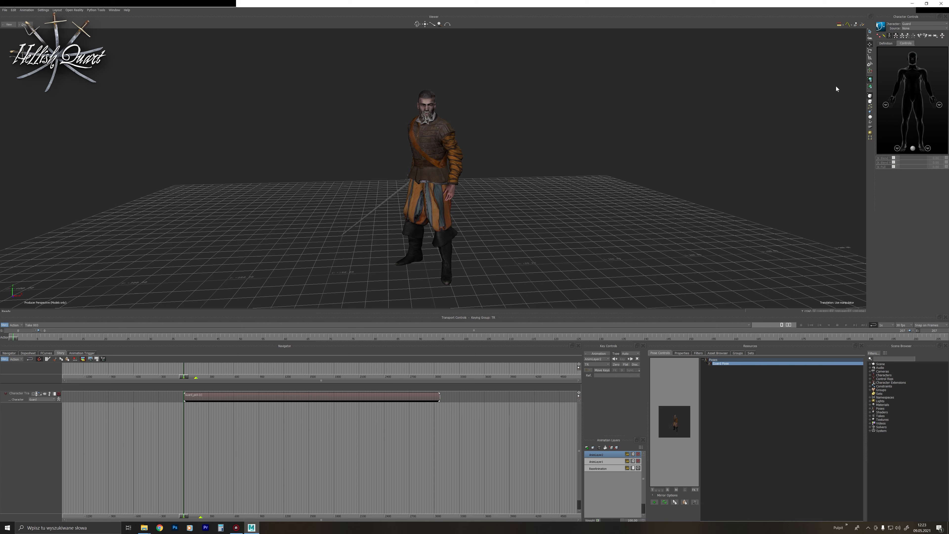
Bake the Guard character's animation onto its control rig.
{"action": "left_click", "coordinate": [883, 26]}
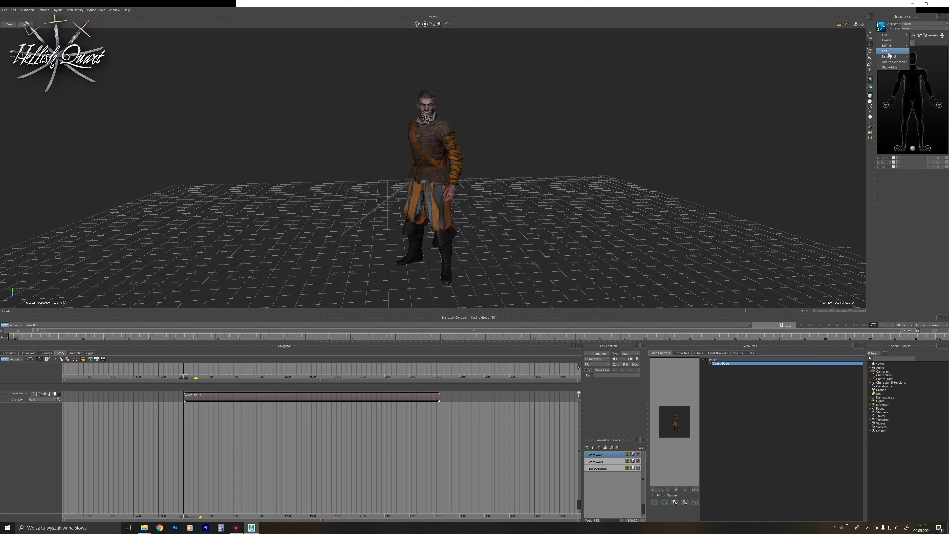
{"action": "mouse_move", "coordinate": [892, 58]}
{"action": "left_click", "coordinate": [857, 62]}
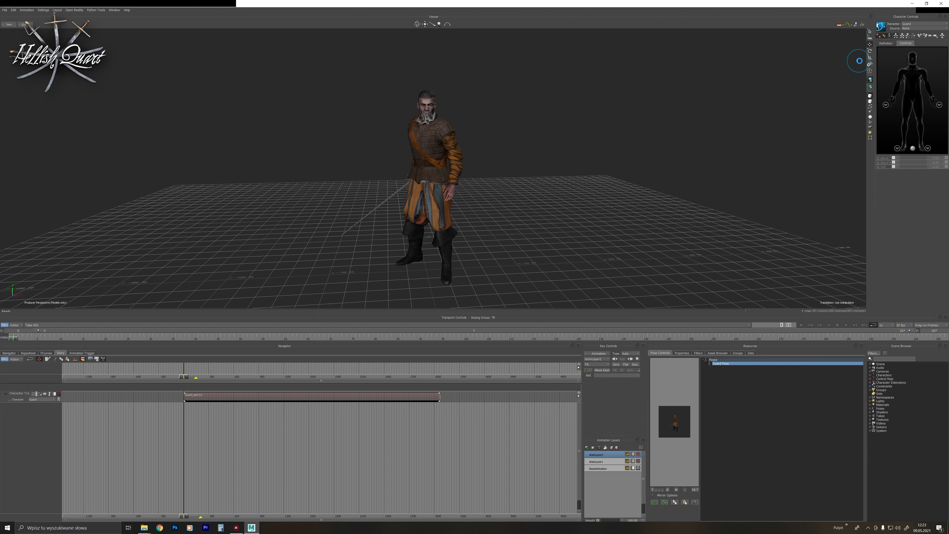
Set the head effector's translation and rotation blend values to 0.
{"action": "left_click", "coordinate": [912, 59]}
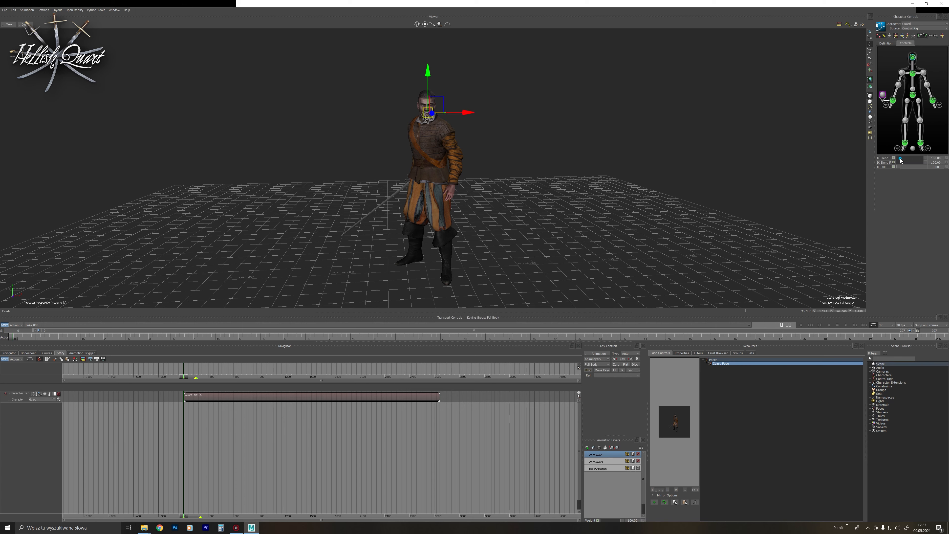
{"action": "left_click", "coordinate": [900, 158]}
{"action": "left_click", "coordinate": [901, 162]}
{"action": "left_click", "coordinate": [933, 62]}
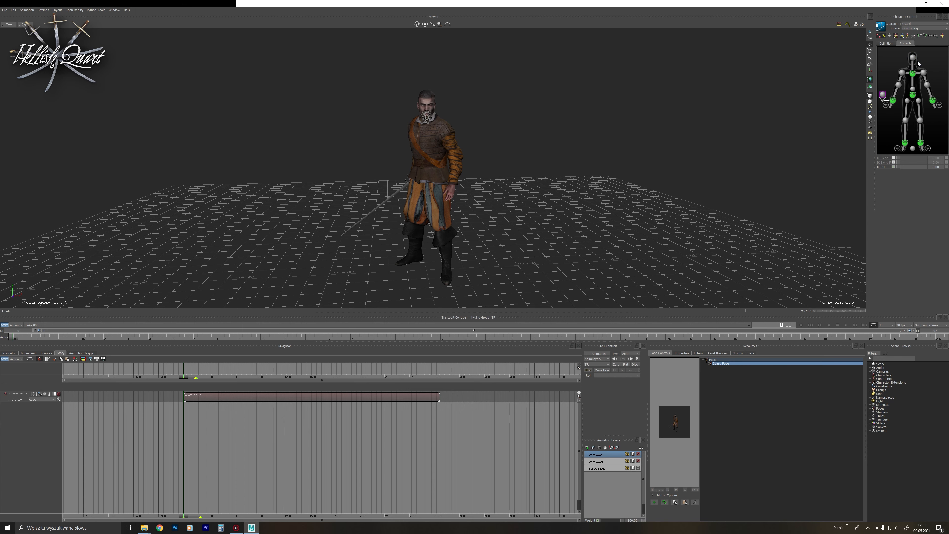
Play the animation to check the head's motion and return to the first frame.
{"action": "left_click", "coordinate": [913, 59]}
{"action": "left_click", "coordinate": [847, 326]}
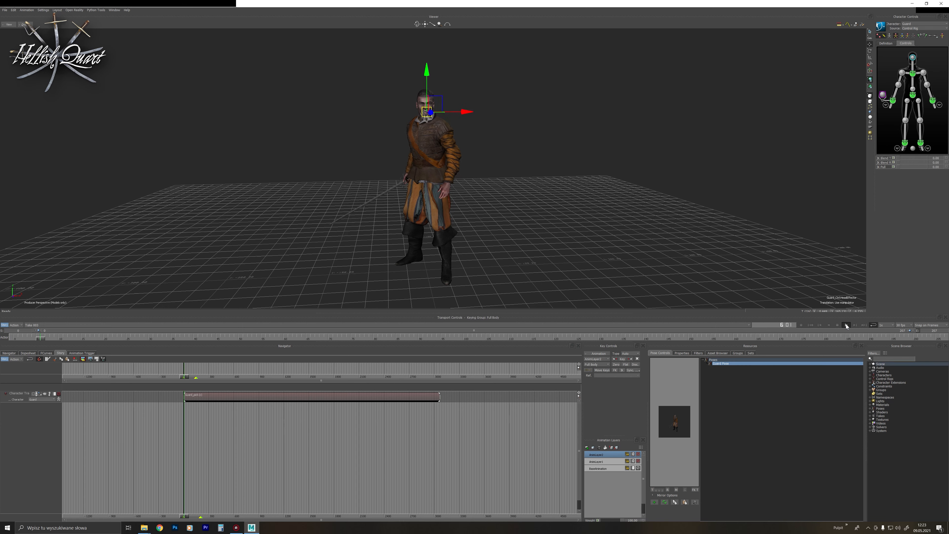
{"action": "left_click", "coordinate": [810, 325]}
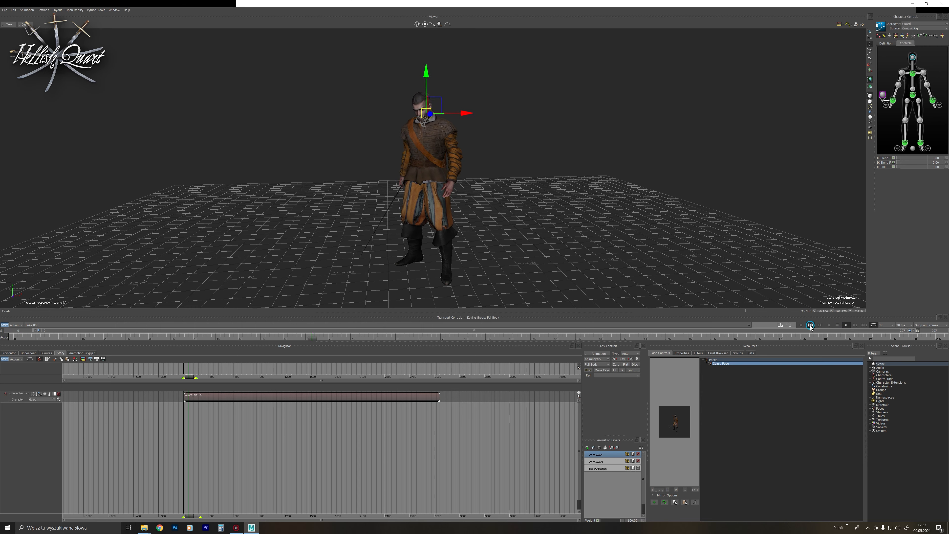
Insert a new Rotation constraint in the scene's Constraints folder.
{"action": "scroll", "coordinate": [565, 156], "scroll_direction": "up", "scroll_amount": 2}
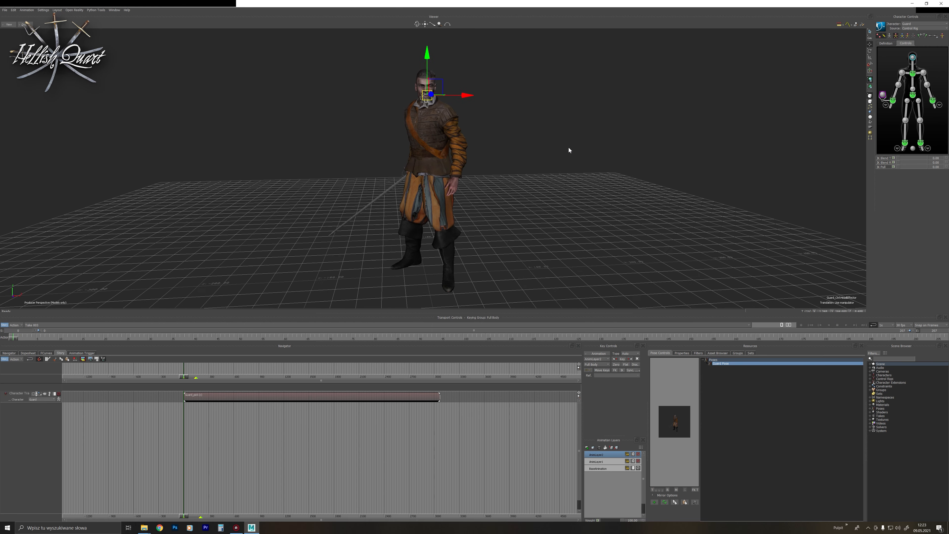
{"action": "middle_click_drag", "start_coordinate": [608, 121], "coordinate": [606, 133]}
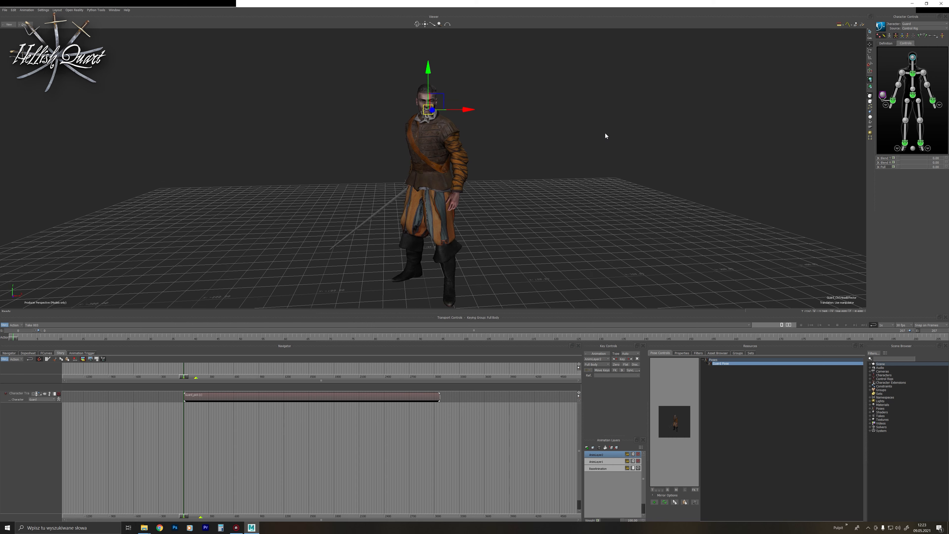
{"action": "left_click", "coordinate": [9, 353]}
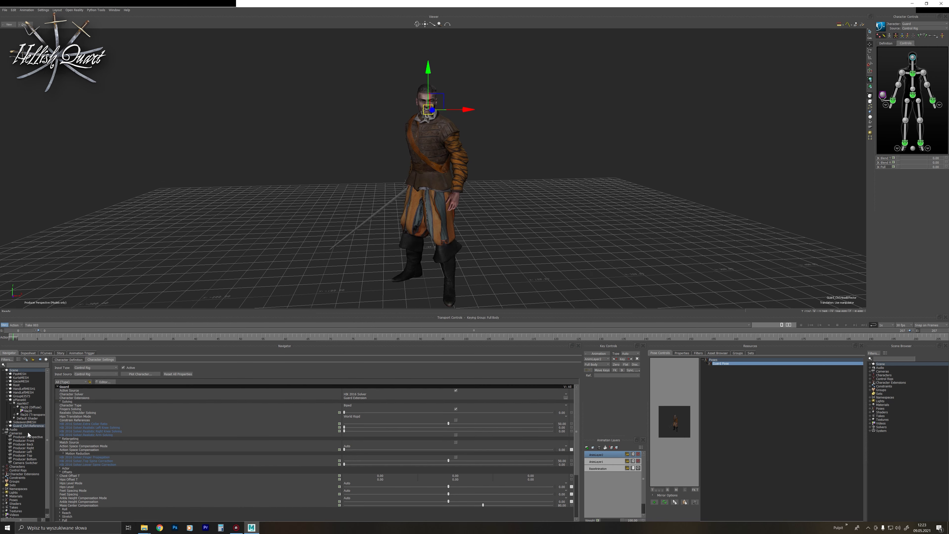
{"action": "left_click", "coordinate": [3, 478]}
{"action": "right_click", "coordinate": [22, 478]}
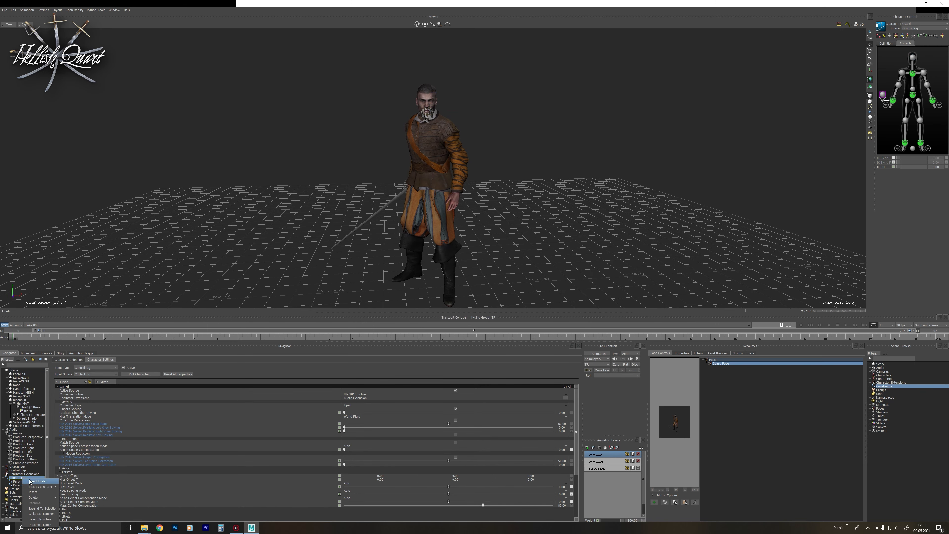
{"action": "mouse_move", "coordinate": [51, 487]}
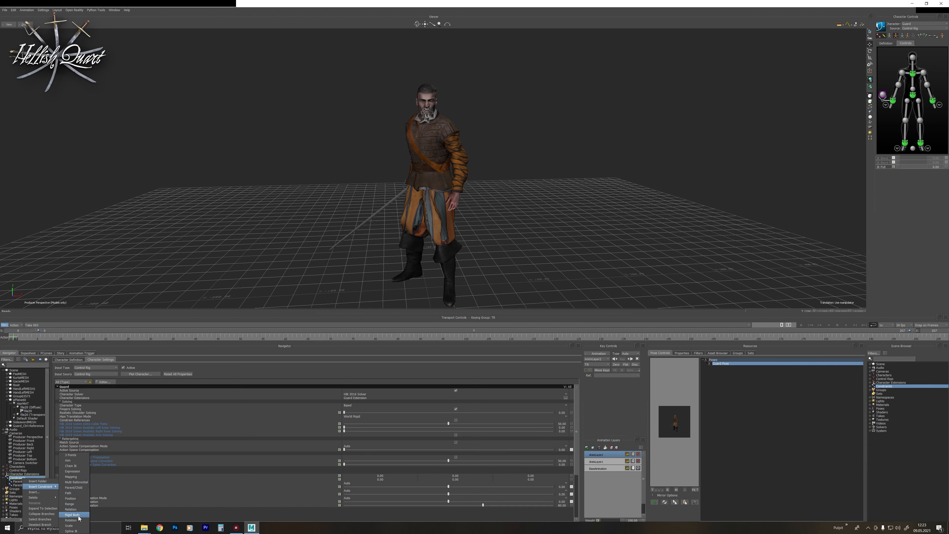
{"action": "left_click", "coordinate": [71, 520]}
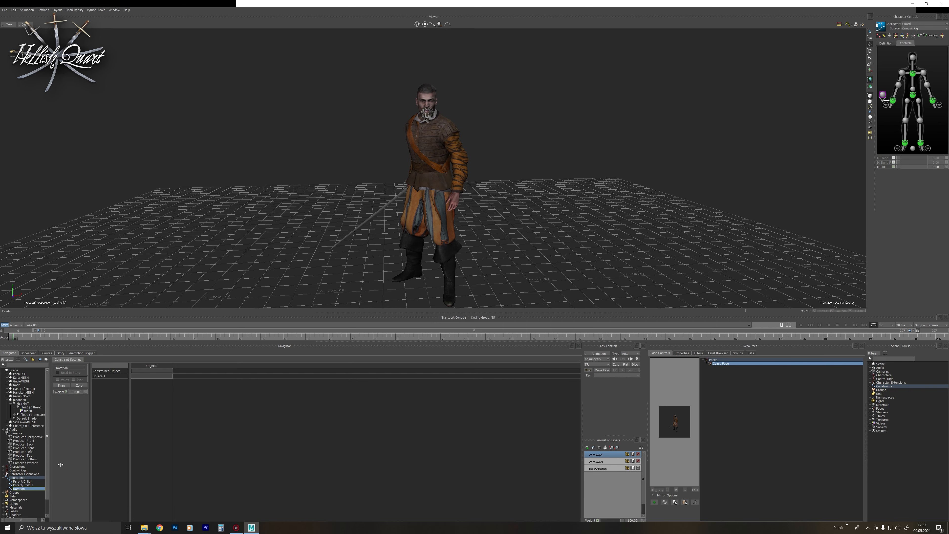
Assign the head effector as the constrained object and the upper spine control as Source 1, and activate the rotation constraint.
{"action": "left_click", "coordinate": [913, 58]}
{"action": "left_click_drag", "start_coordinate": [21, 381], "coordinate": [142, 372]}
{"action": "key", "text": "ctrl+a"}
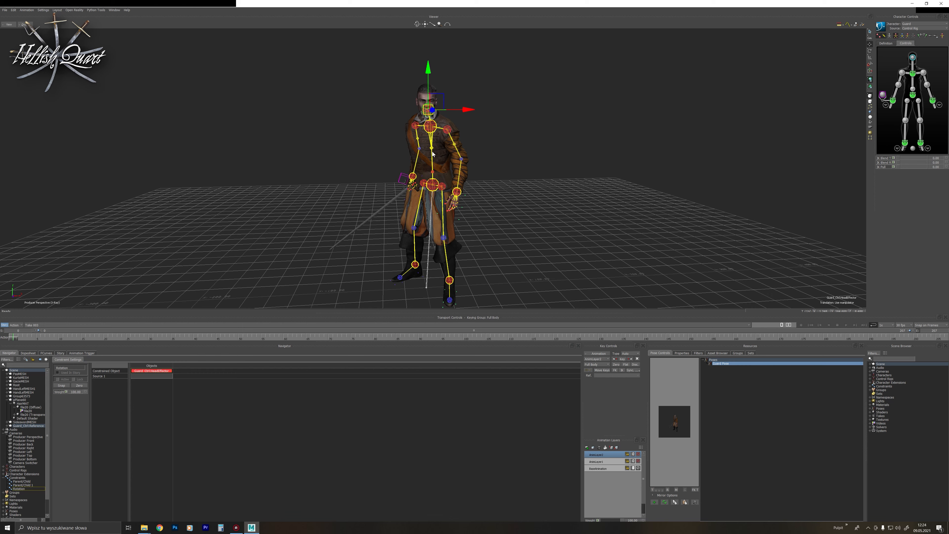
{"action": "left_click", "coordinate": [430, 143]}
{"action": "left_click_drag", "start_coordinate": [595, 102], "coordinate": [146, 377], "text": "alt"}
{"action": "left_click", "coordinate": [57, 380]}
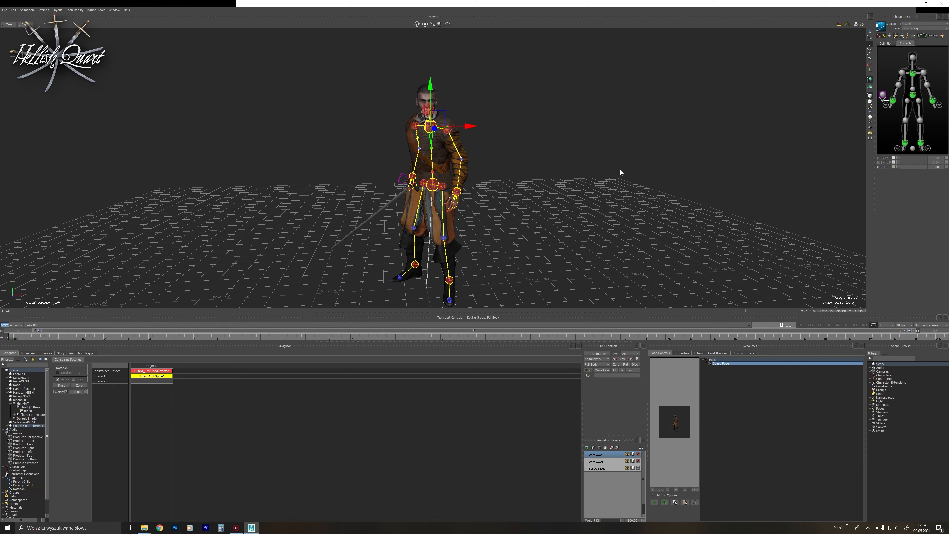
Play the animation to check how the head follows the spine under the rotation constraint.
{"action": "left_click", "coordinate": [620, 170]}
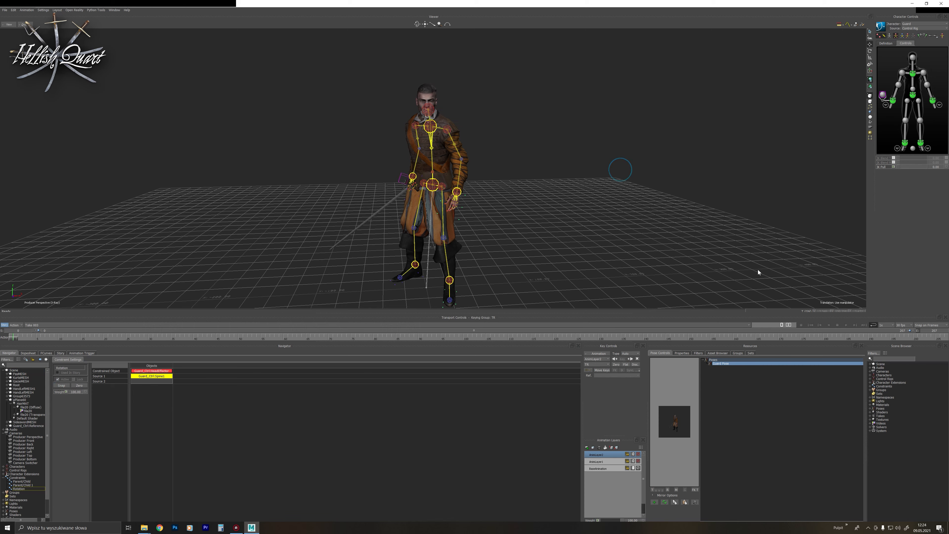
{"action": "left_click", "coordinate": [845, 325]}
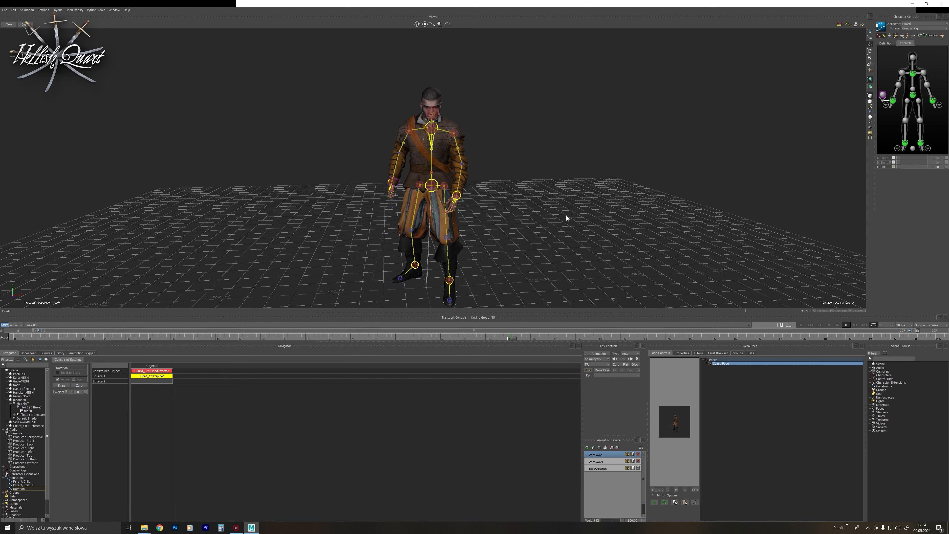
Scrub through the opening frames and play the animation with the head effector selected to check how the constrained head moves.
{"action": "left_click", "coordinate": [85, 339]}
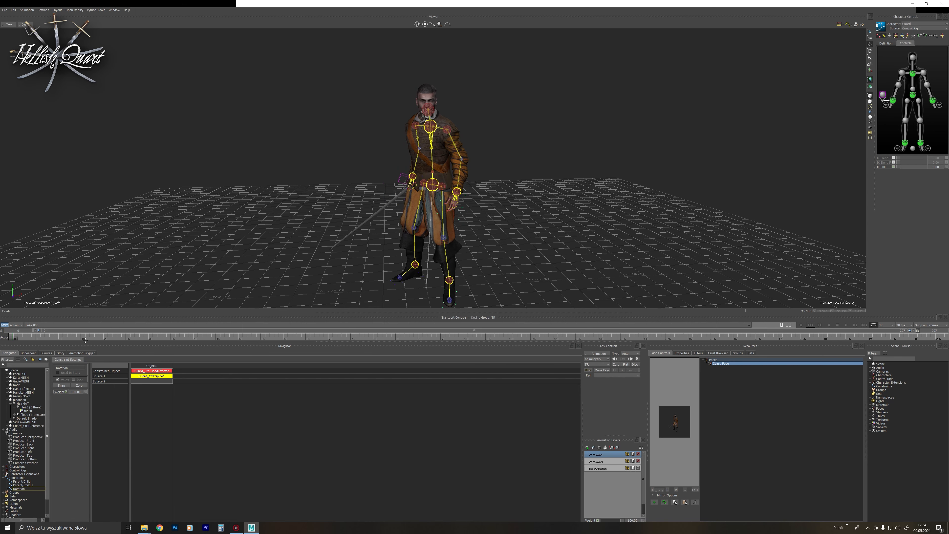
{"action": "left_click_drag", "start_coordinate": [11, 339], "coordinate": [105, 343]}
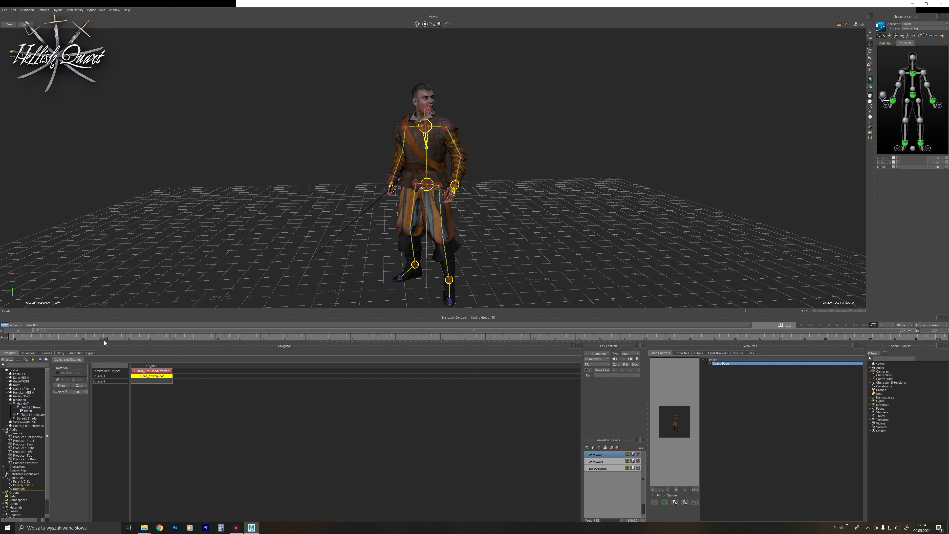
{"action": "left_click", "coordinate": [914, 57]}
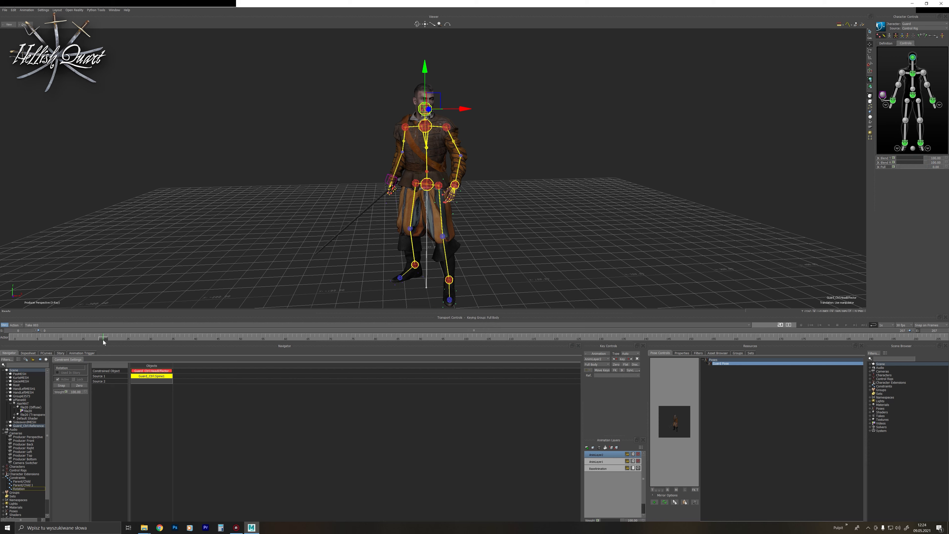
{"action": "left_click_drag", "start_coordinate": [103, 340], "coordinate": [10, 339]}
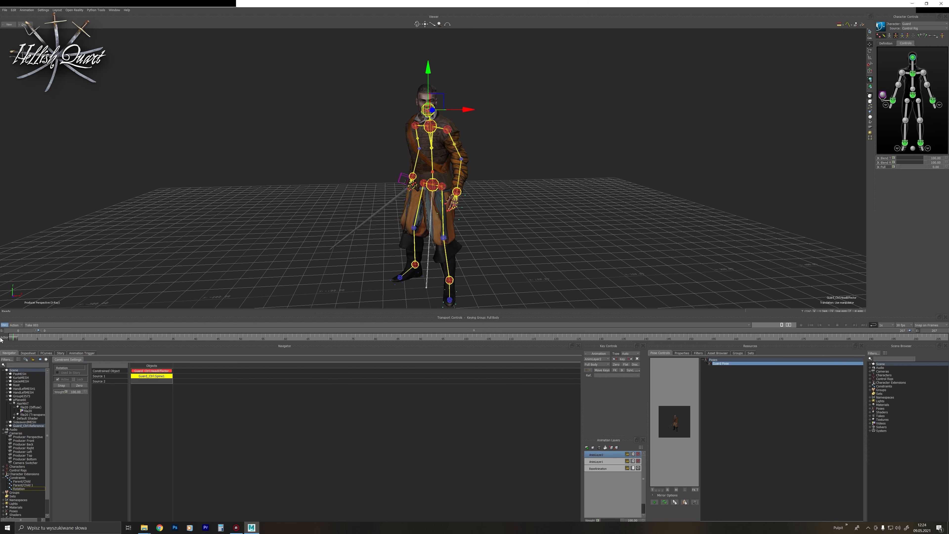
{"action": "left_click", "coordinate": [847, 325]}
{"action": "key", "text": "ctrl+a"}
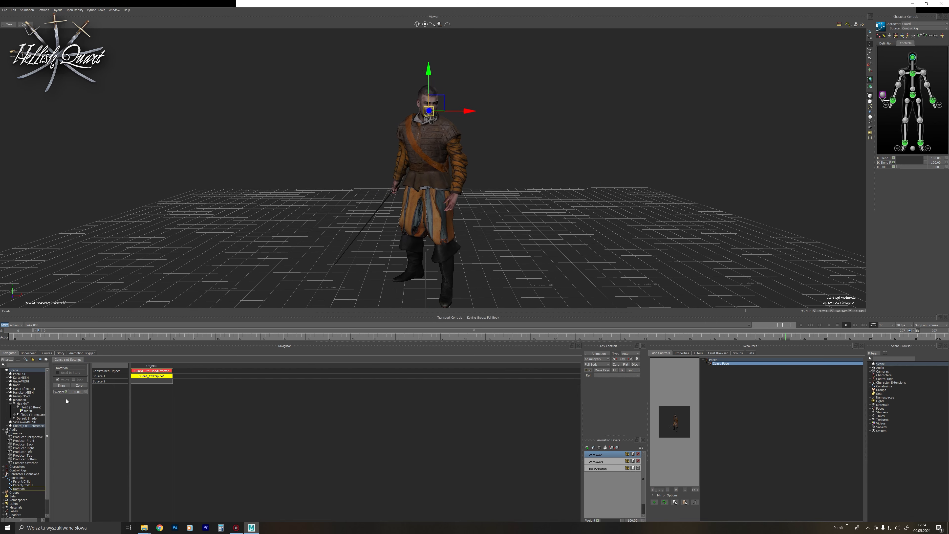
Lower the head's Rotation constraint weight while the animation plays, checking the head motion, and return to the first frame.
{"action": "mouse_move", "coordinate": [80, 393]}
{"action": "left_mouse_down"}
{"action": "mouse_move", "coordinate": [50, 397]}
{"action": "mouse_move", "coordinate": [73, 399]}
{"action": "left_mouse_up"}
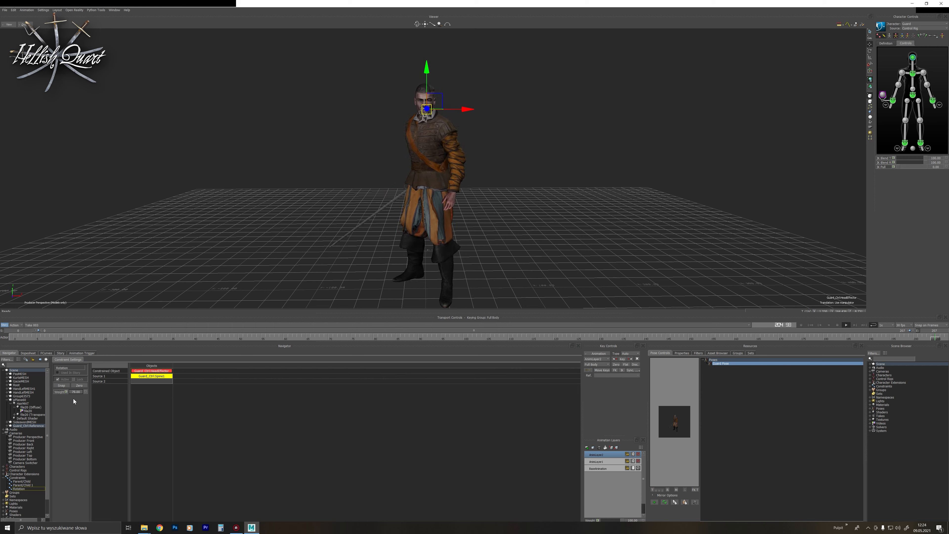
{"action": "left_click", "coordinate": [595, 180]}
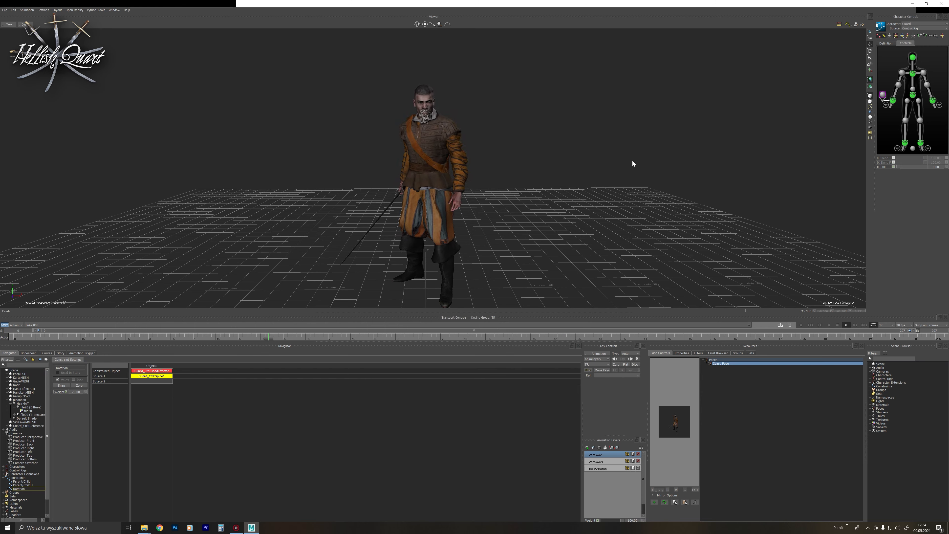
{"action": "left_click_drag", "start_coordinate": [629, 163], "coordinate": [619, 193], "text": "ctrl"}
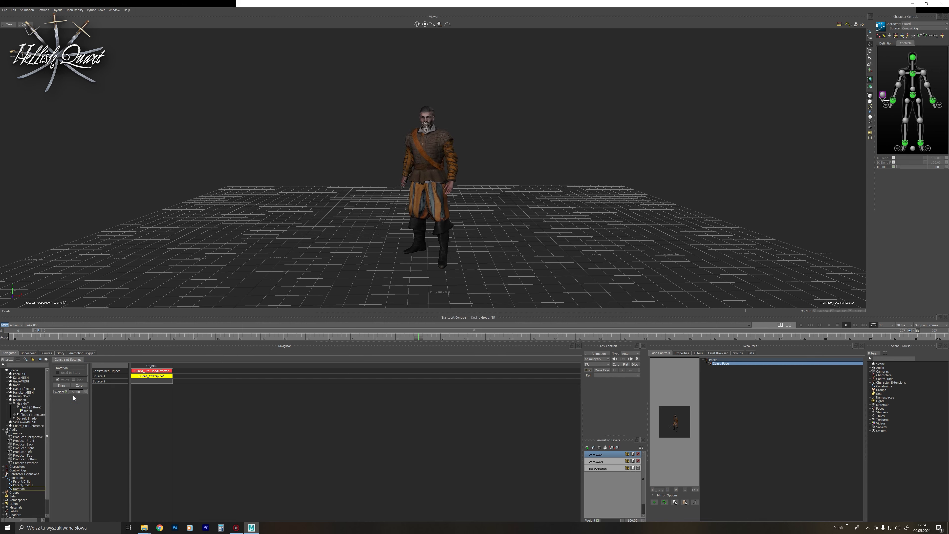
{"action": "left_click", "coordinate": [810, 326]}
{"action": "left_click", "coordinate": [894, 99]}
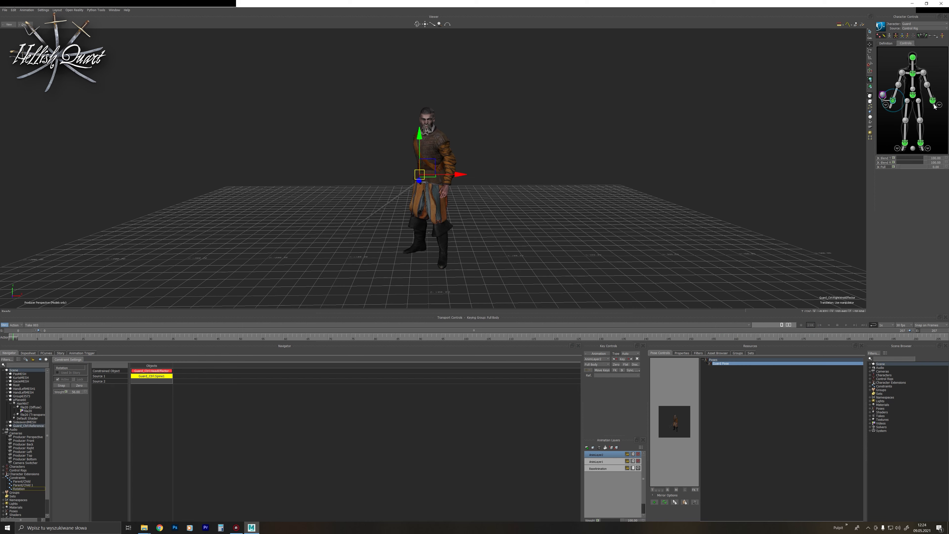
{"action": "left_click", "coordinate": [933, 101]}
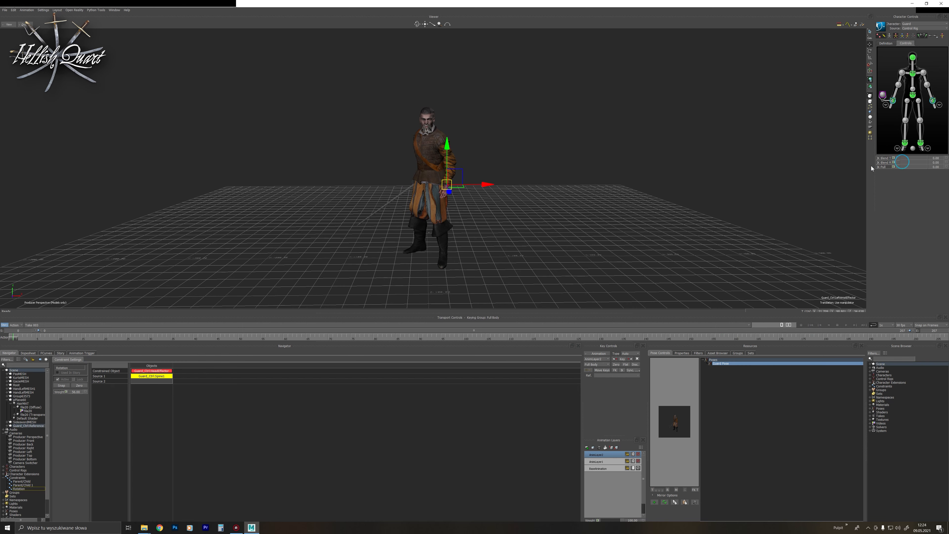
{"action": "left_click", "coordinate": [658, 183]}
Insert a new Parent/Child constraint in the scene's Constraints folder.
{"action": "left_click", "coordinate": [18, 478]}
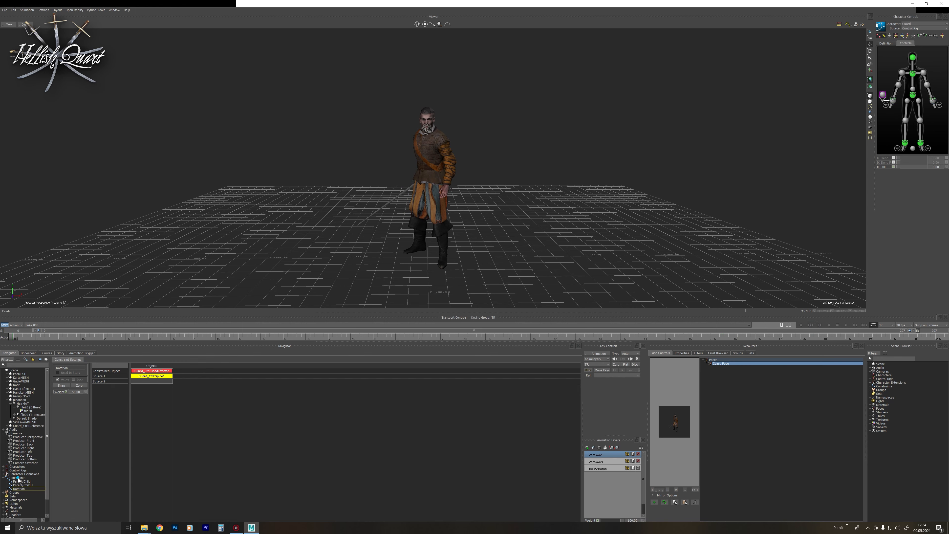
{"action": "right_click", "coordinate": [18, 478]}
{"action": "mouse_move", "coordinate": [38, 486]}
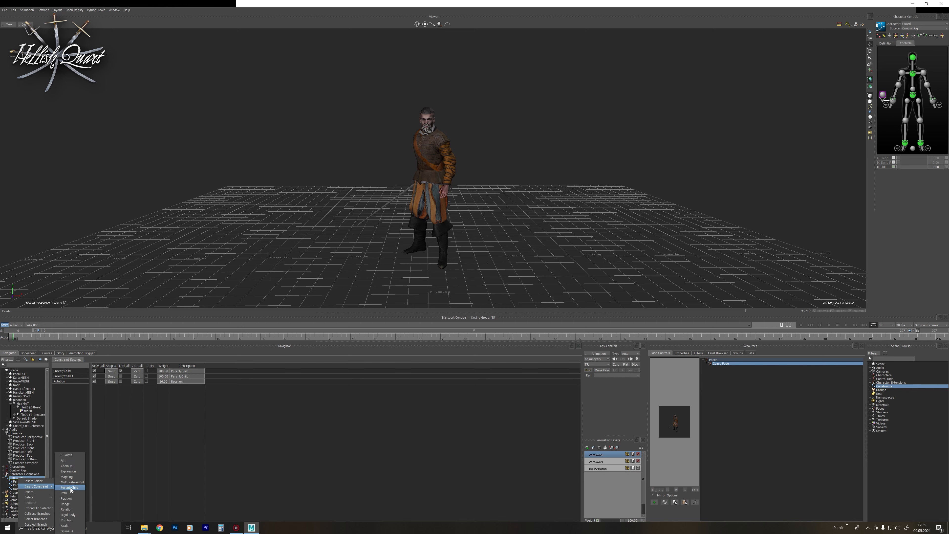
{"action": "left_click", "coordinate": [69, 487]}
Assign the chest end effector as the constrained object and Root as the first source parent of the new Parent/Child constraint.
{"action": "left_click", "coordinate": [913, 74]}
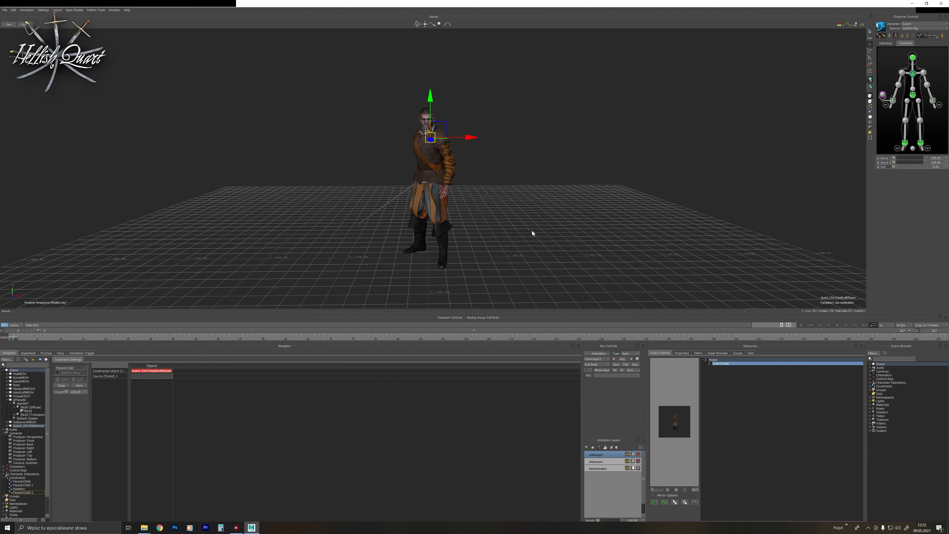
{"action": "key", "text": "ctrl+a"}
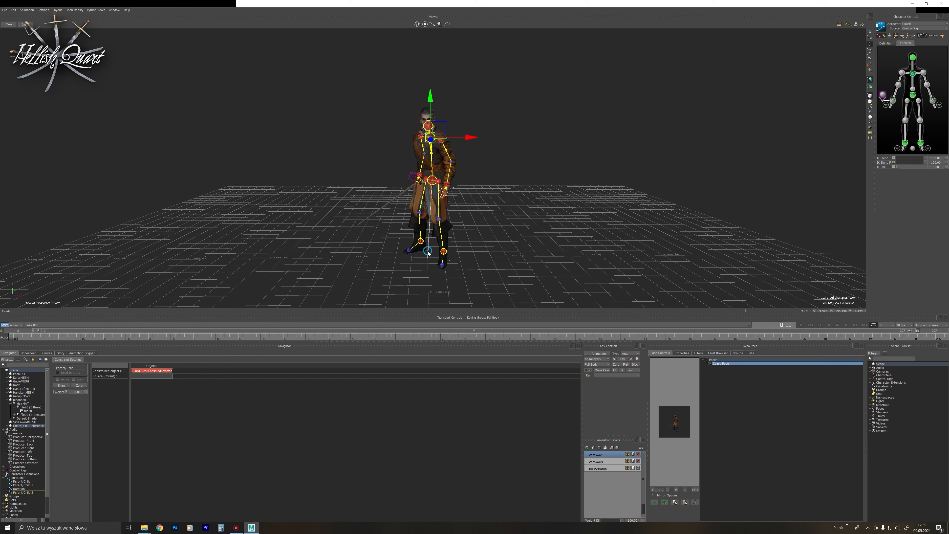
{"action": "left_click", "coordinate": [428, 252]}
{"action": "left_click_drag", "start_coordinate": [139, 376], "coordinate": [139, 376]}
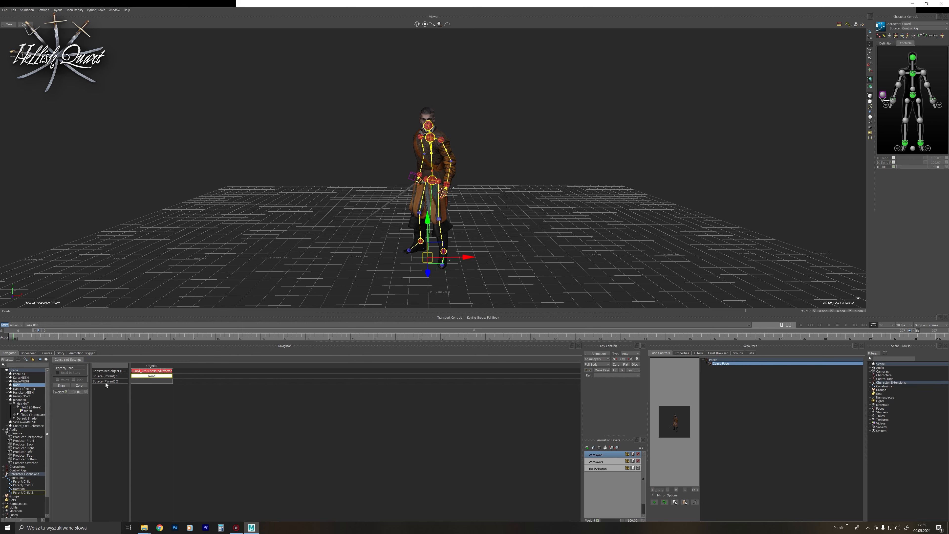
{"action": "left_click", "coordinate": [181, 254]}
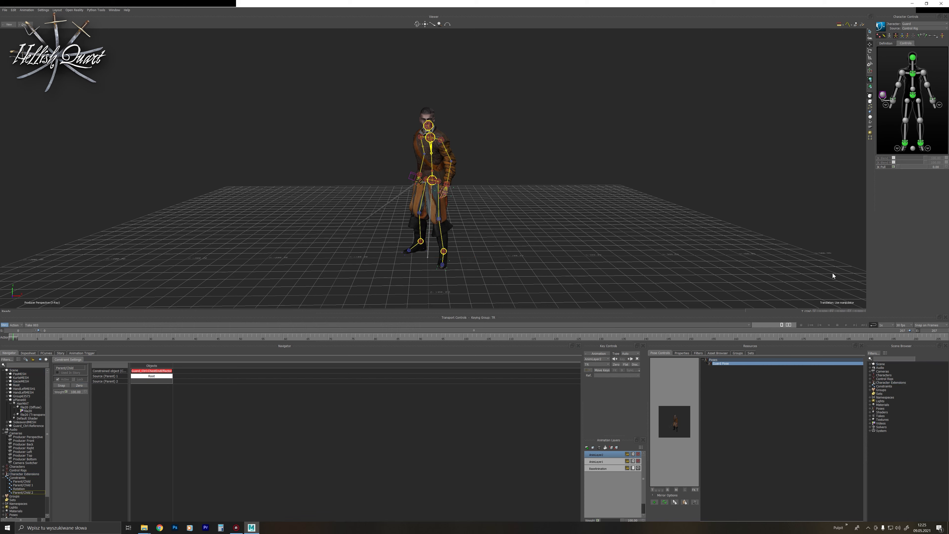
Reduce the chest's Parent/Child constraint weight during playback, checking the upper body and head motion.
{"action": "left_click", "coordinate": [846, 323]}
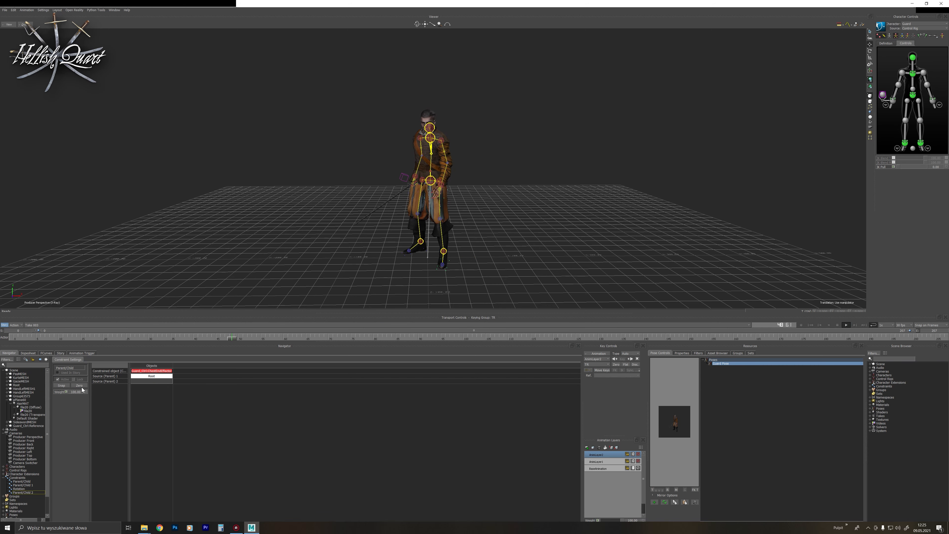
{"action": "left_click_drag", "start_coordinate": [82, 390], "coordinate": [68, 397]}
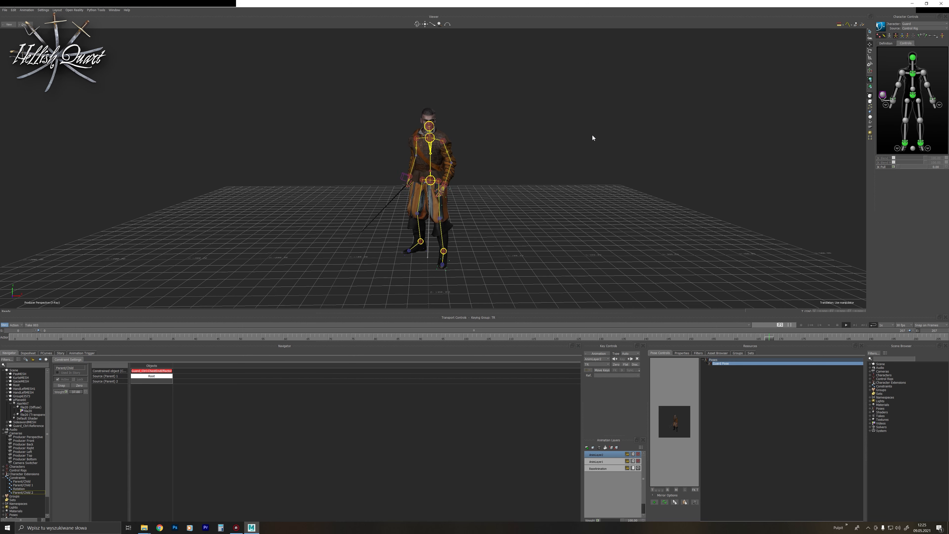
{"action": "key", "text": "ctrl+a"}
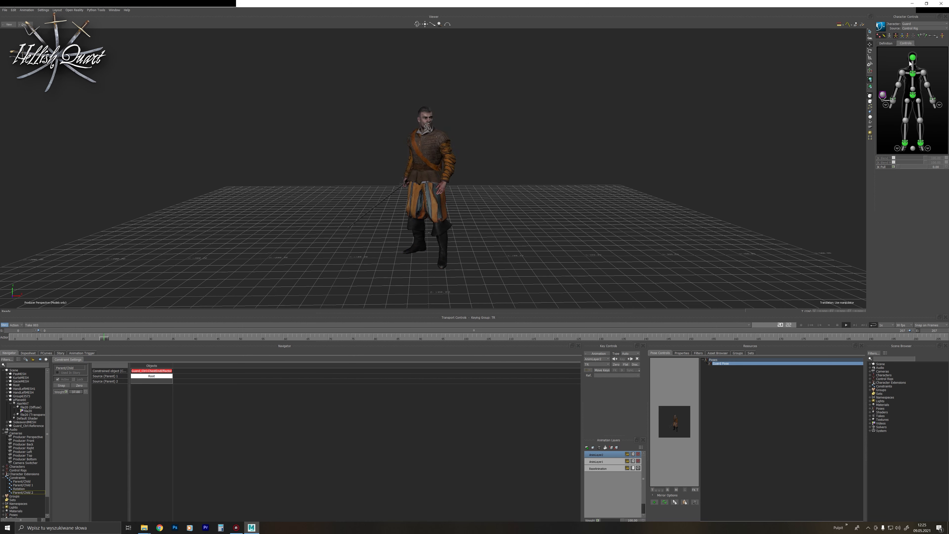
{"action": "left_click", "coordinate": [912, 59]}
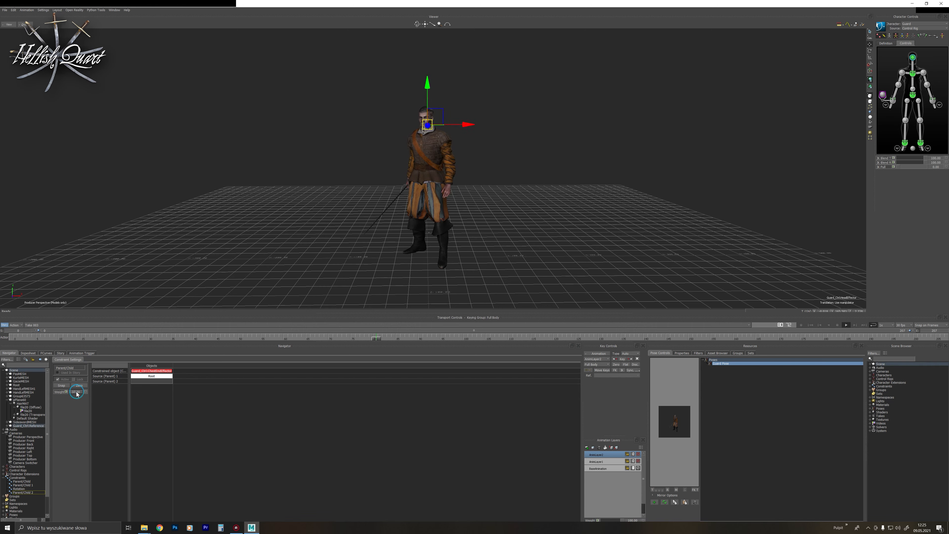
{"action": "left_click_drag", "start_coordinate": [77, 394], "coordinate": [79, 395]}
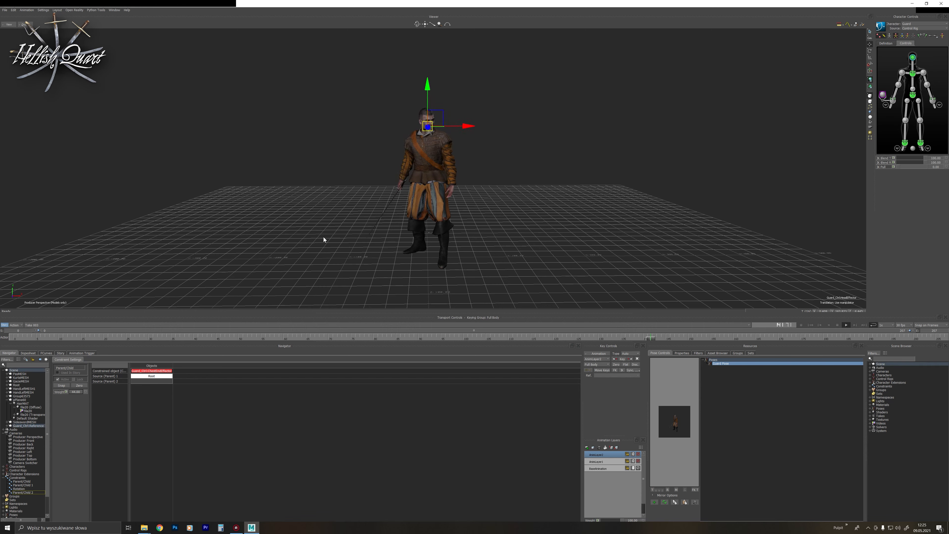
{"action": "left_click", "coordinate": [331, 214]}
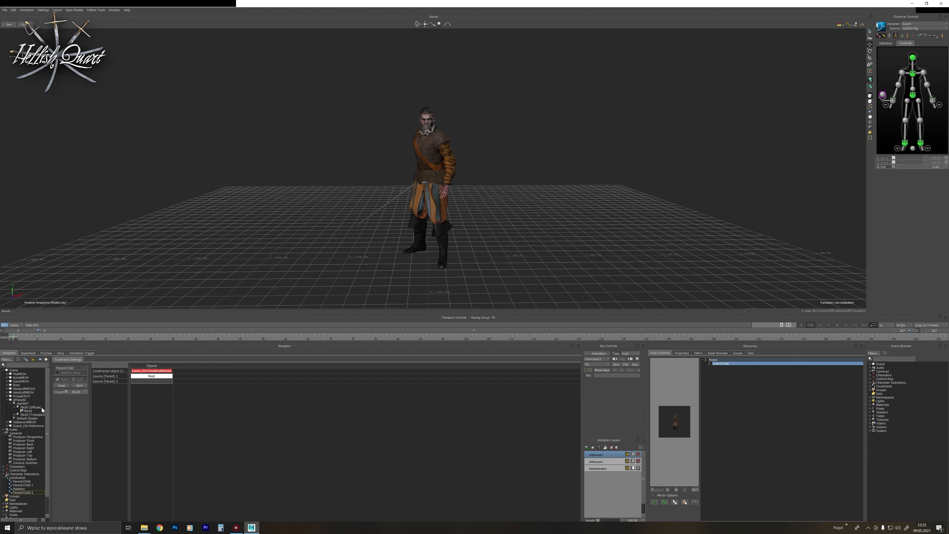
Toggle the Rotation constraint's active state, play the animation to check the combined constraints, and return to the first frame.
{"action": "left_click", "coordinate": [19, 488]}
{"action": "left_click", "coordinate": [57, 380]}
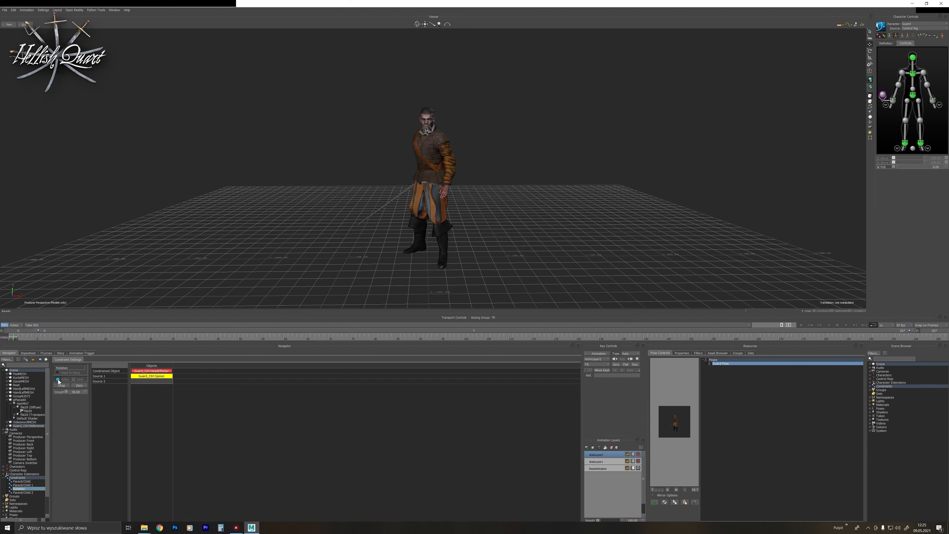
{"action": "left_click", "coordinate": [23, 493]}
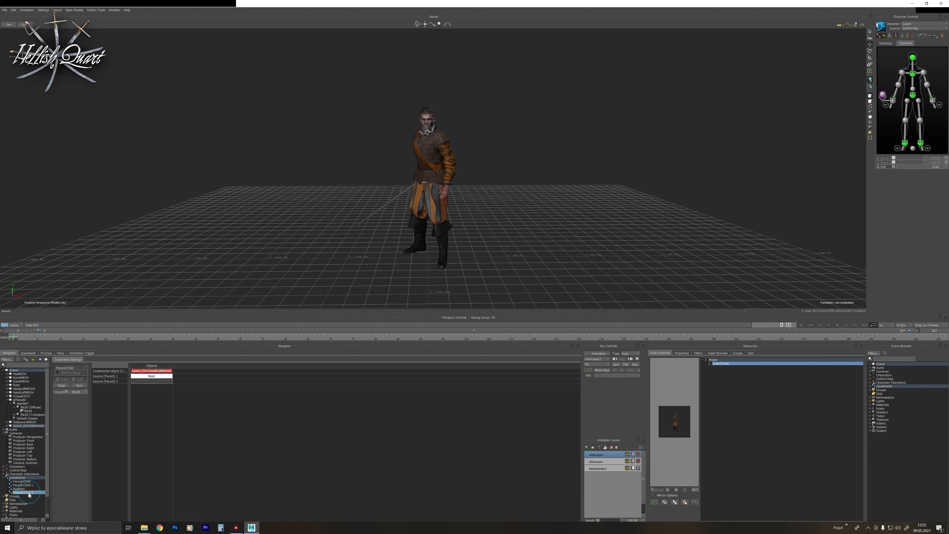
{"action": "left_click", "coordinate": [846, 325]}
{"action": "scroll", "coordinate": [519, 187], "scroll_direction": "up", "scroll_amount": 2}
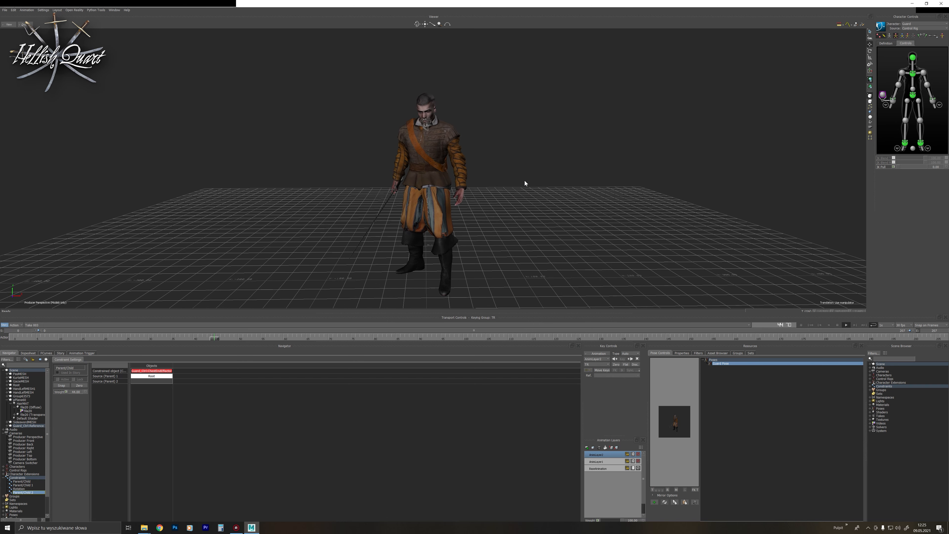
{"action": "left_click", "coordinate": [810, 325]}
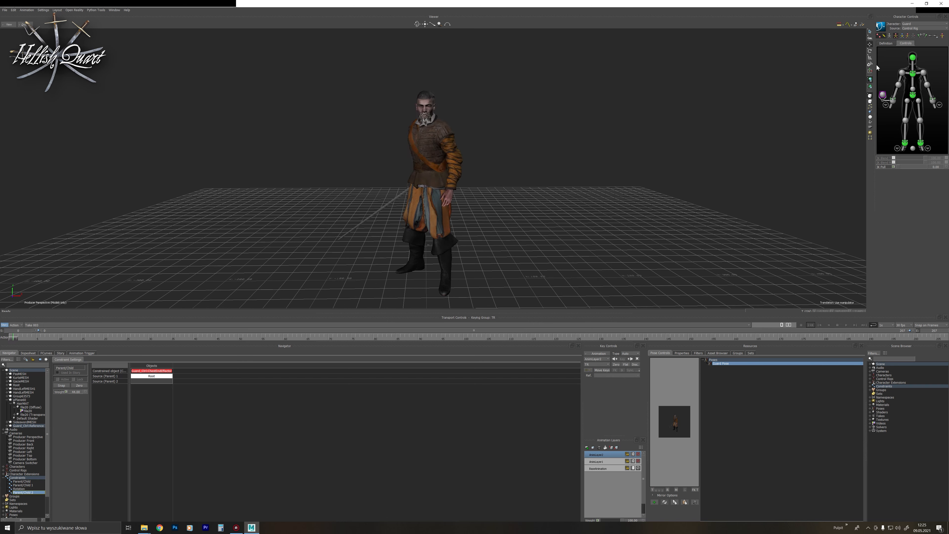
Bake the guard character's constrained animation to its skeleton.
{"action": "left_click", "coordinate": [883, 28]}
{"action": "mouse_move", "coordinate": [889, 58]}
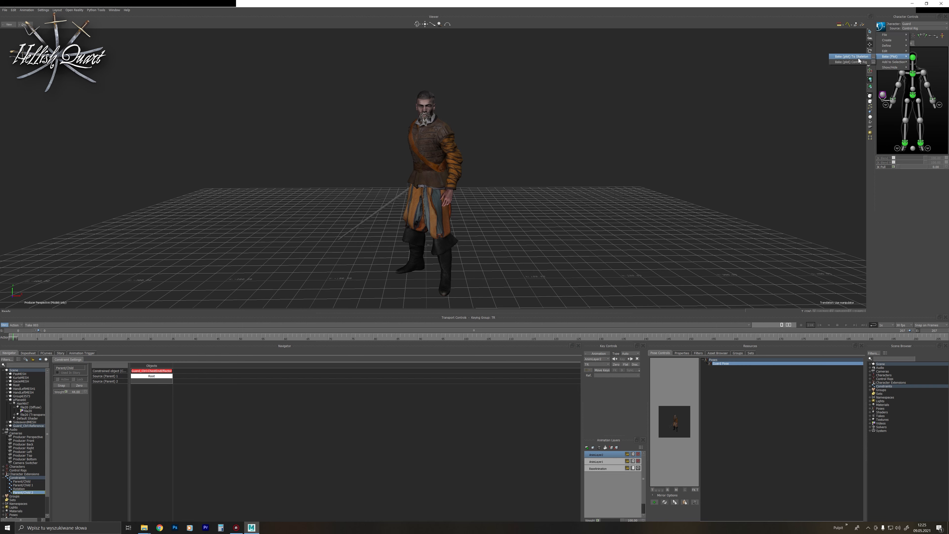
{"action": "left_click", "coordinate": [849, 63]}
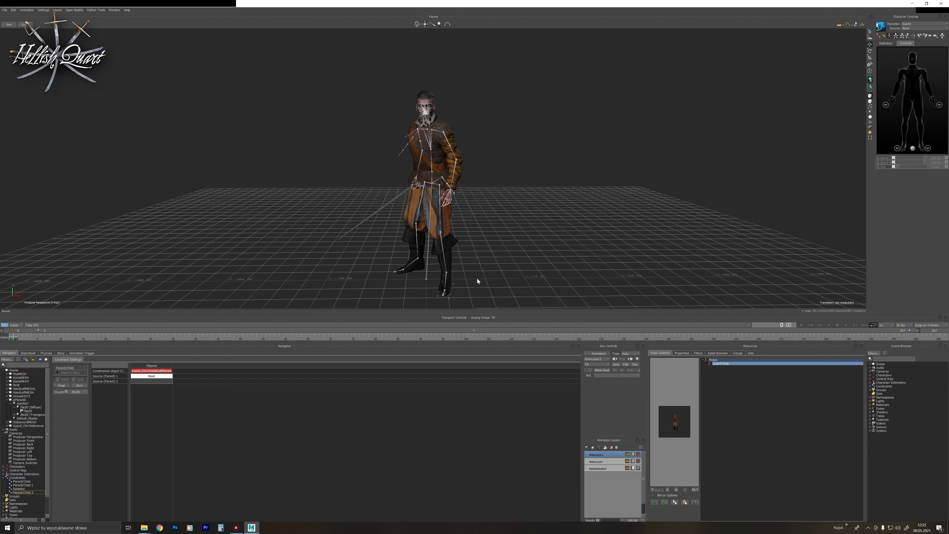
Select the whole skeleton from its root and display the BaseAnimation layer's translation and rotation curves in the FCurves editor.
{"action": "left_click", "coordinate": [427, 272]}
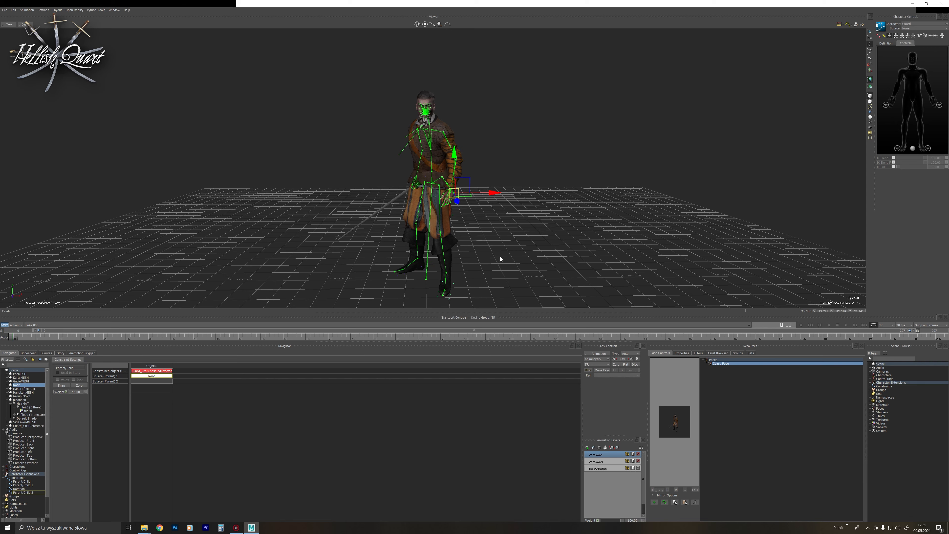
{"action": "left_click", "coordinate": [45, 353]}
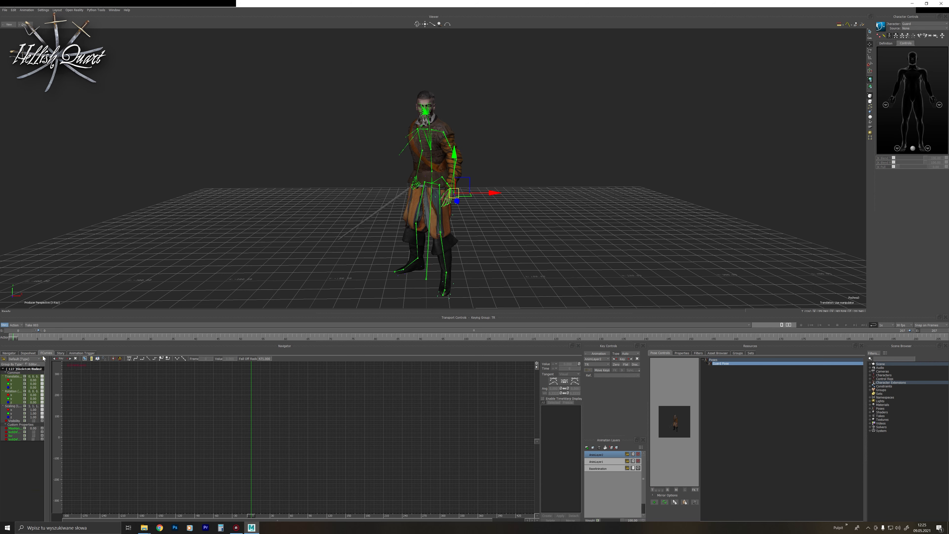
{"action": "left_click", "coordinate": [8, 376]}
{"action": "left_click", "coordinate": [14, 391], "text": "ctrl"}
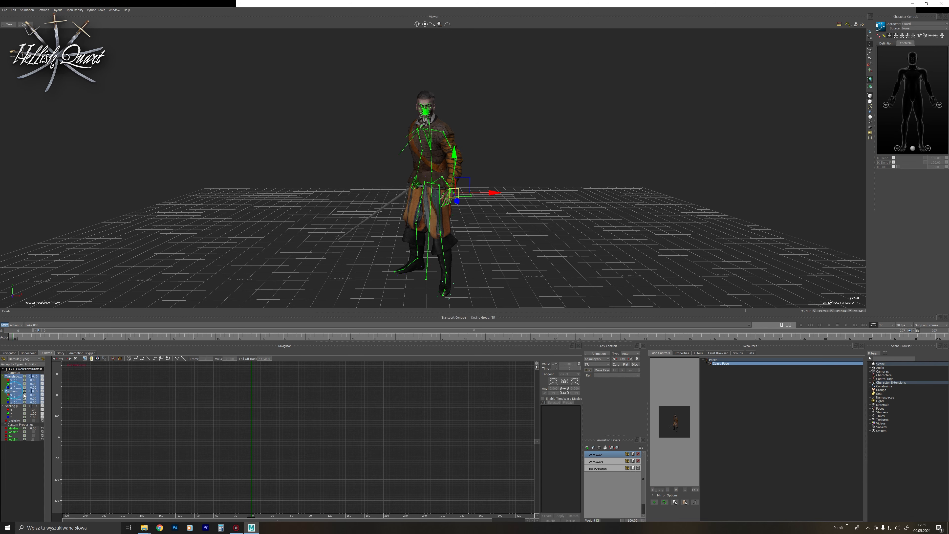
{"action": "left_click", "coordinate": [609, 468]}
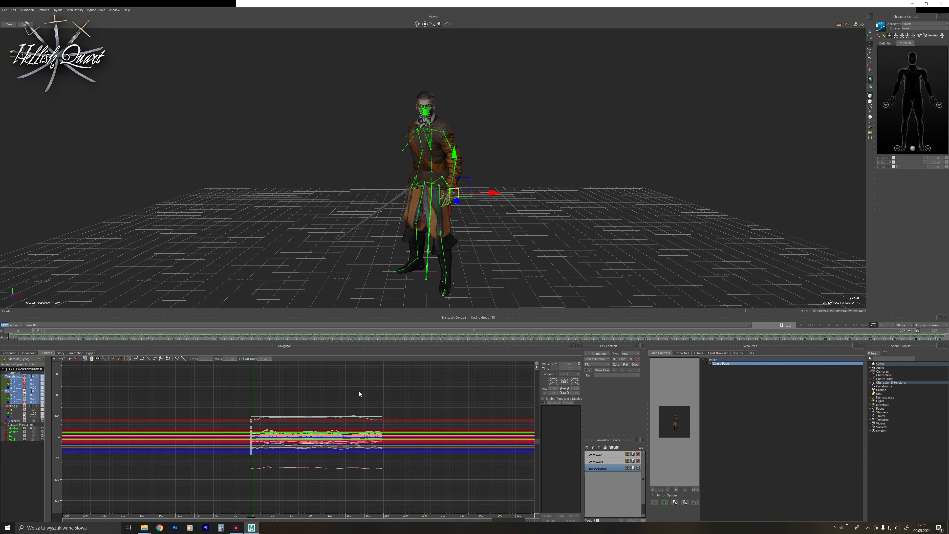
{"action": "key", "text": "a"}
{"action": "left_click_drag", "start_coordinate": [433, 383], "coordinate": [161, 443], "text": "ctrl"}
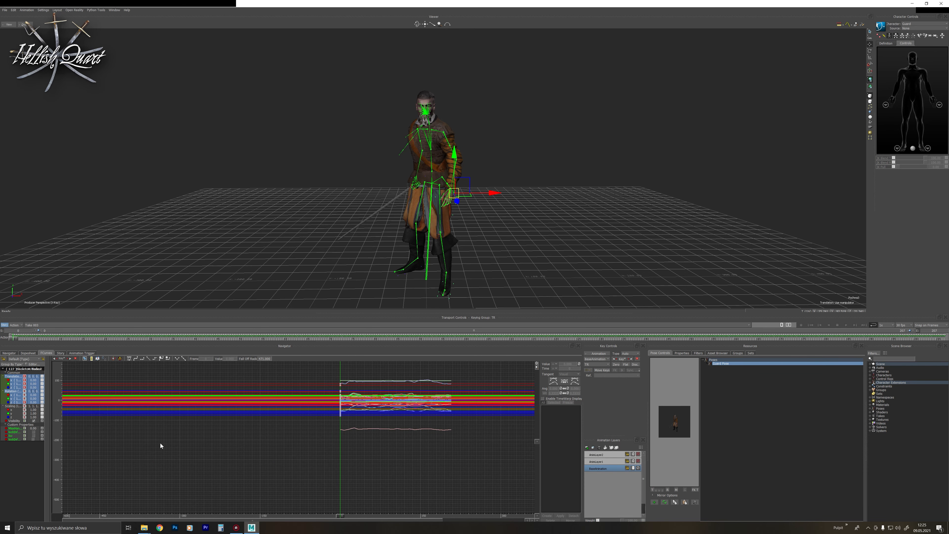
Select all the skeleton's translation and rotation keys and stretch them in time so the animation ends at frame 300.
{"action": "left_click", "coordinate": [17, 376]}
{"action": "left_click", "coordinate": [15, 391], "text": "ctrl"}
{"action": "left_click_drag", "start_coordinate": [402, 396], "coordinate": [345, 423], "text": "shift"}
{"action": "left_click_drag", "start_coordinate": [434, 486], "coordinate": [225, 390]}
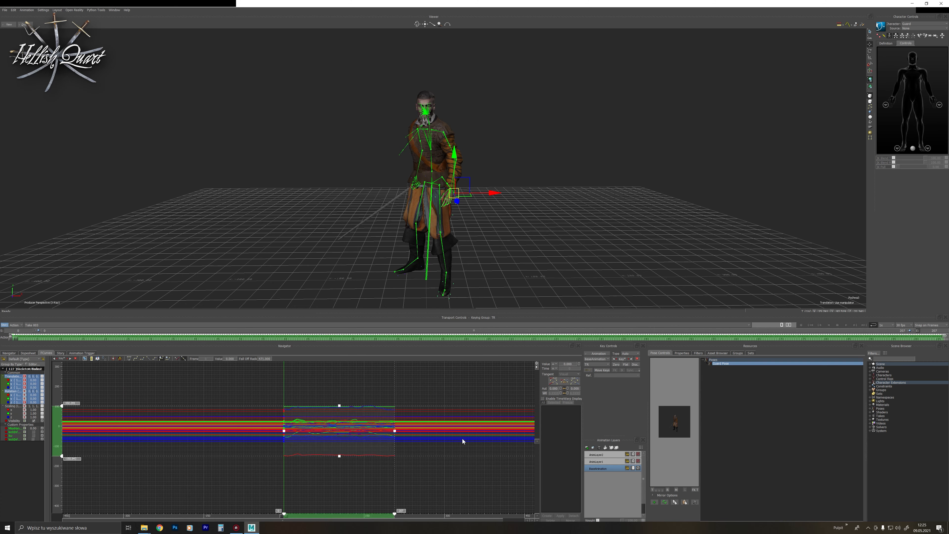
{"action": "left_click_drag", "start_coordinate": [462, 439], "coordinate": [434, 443], "text": "shift"}
{"action": "left_click_drag", "start_coordinate": [365, 513], "coordinate": [415, 517]}
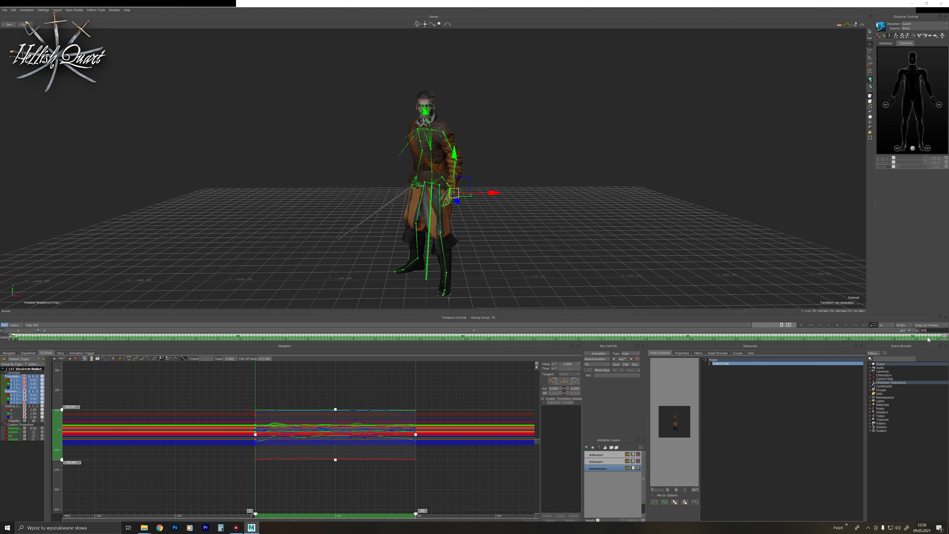
Show only the character models without the skeleton, play the slowed animation to check it, and return to the first frame.
{"action": "left_click", "coordinate": [672, 213]}
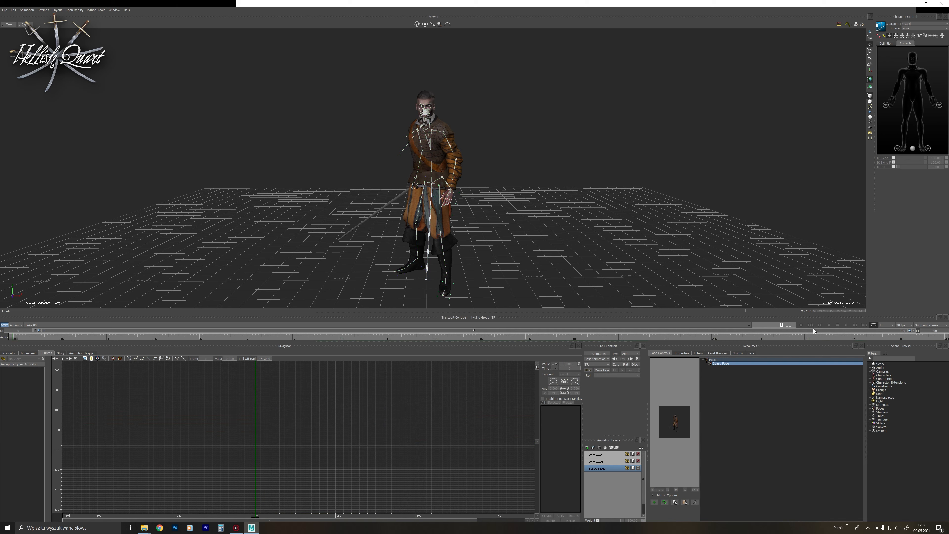
{"action": "left_click", "coordinate": [847, 325]}
{"action": "key", "text": "ctrl+a"}
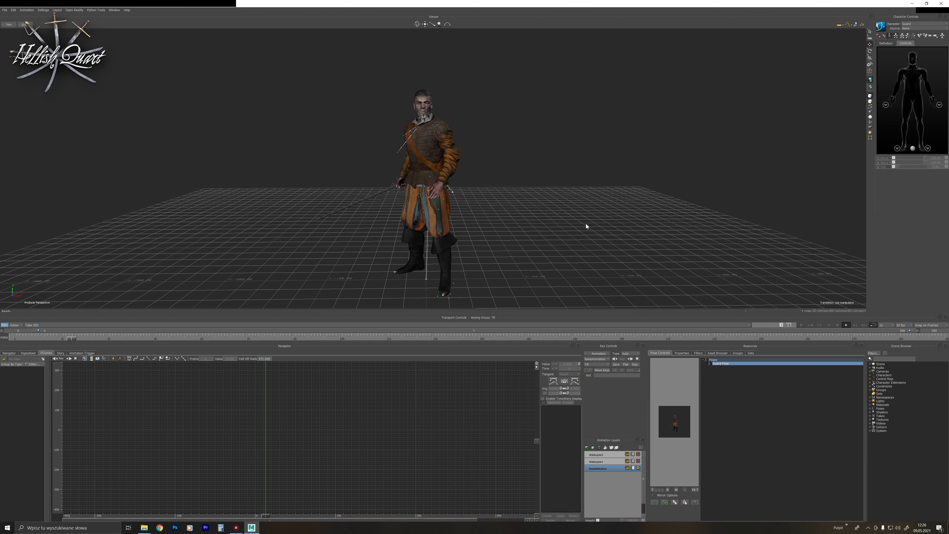
{"action": "left_click_drag", "start_coordinate": [586, 223], "coordinate": [575, 255], "text": "ctrl"}
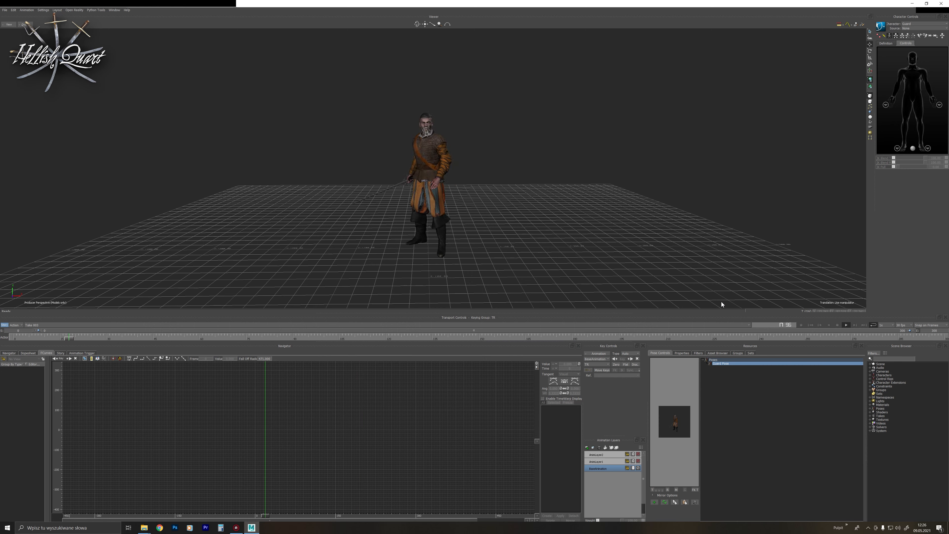
{"action": "left_click", "coordinate": [810, 325]}
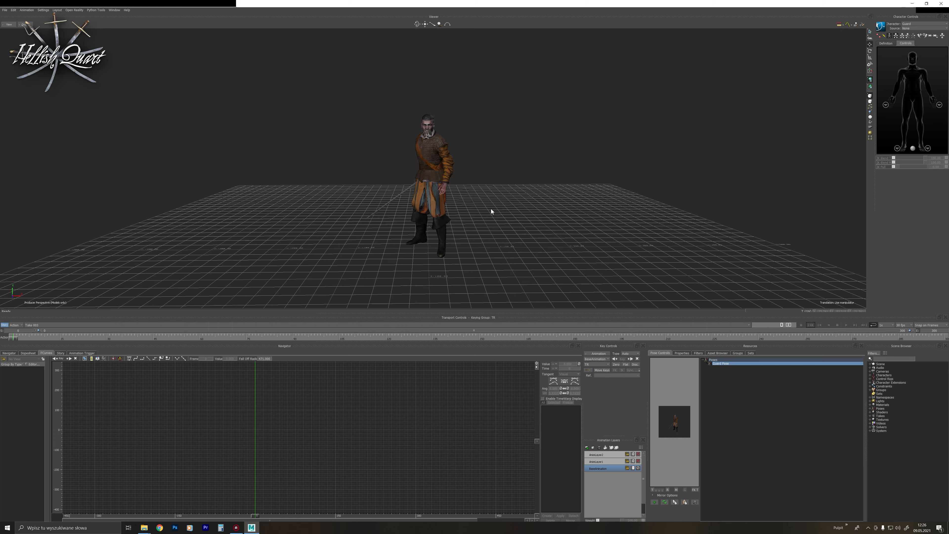
{"action": "left_click_drag", "start_coordinate": [509, 216], "coordinate": [510, 205], "text": "ctrl"}
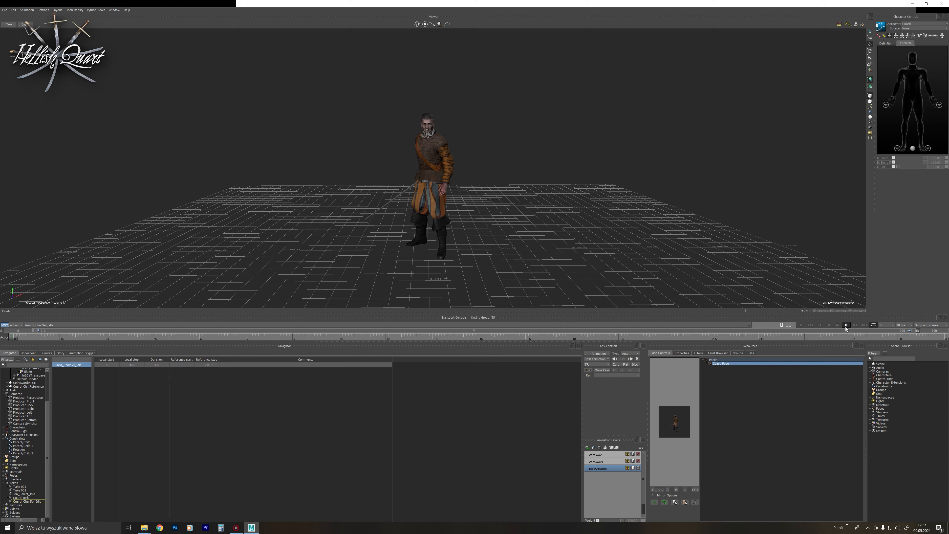
Activate the guard's character track in the Story editor and create a new take named Take 003.
{"action": "scroll", "coordinate": [562, 233], "scroll_direction": "up", "scroll_amount": 2}
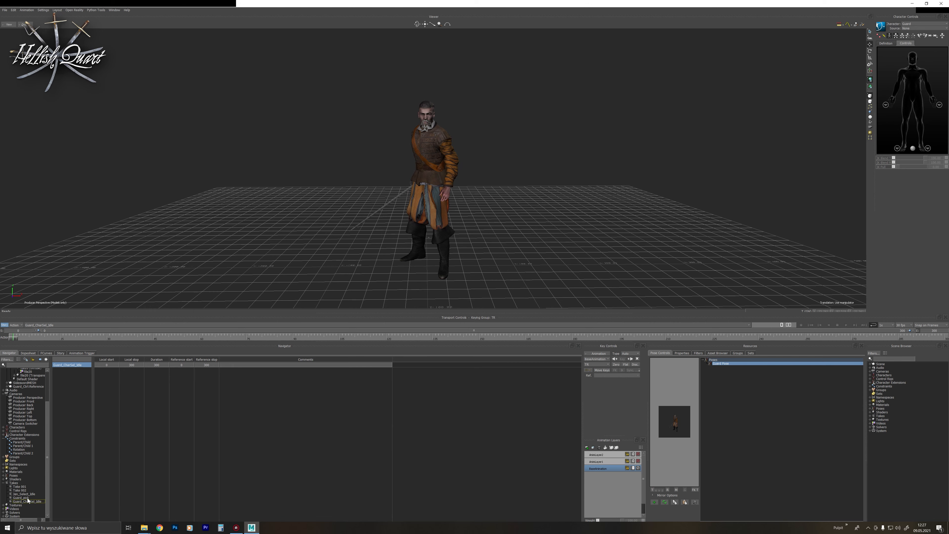
{"action": "left_click", "coordinate": [60, 353]}
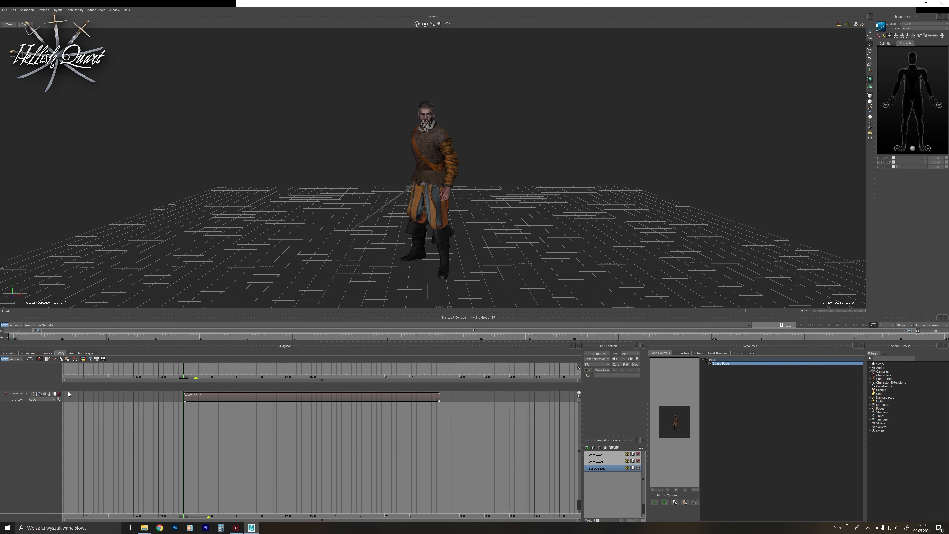
{"action": "left_click", "coordinate": [60, 396]}
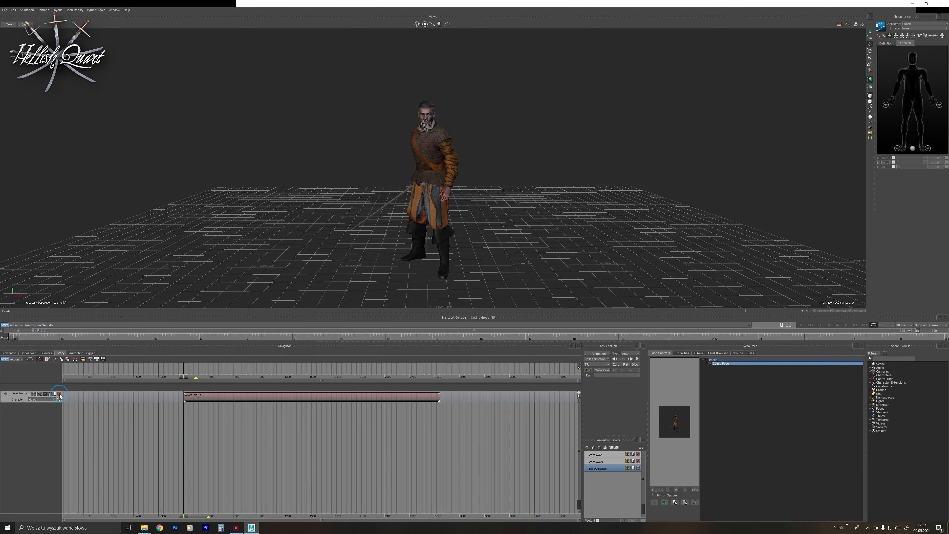
{"action": "left_click", "coordinate": [43, 325]}
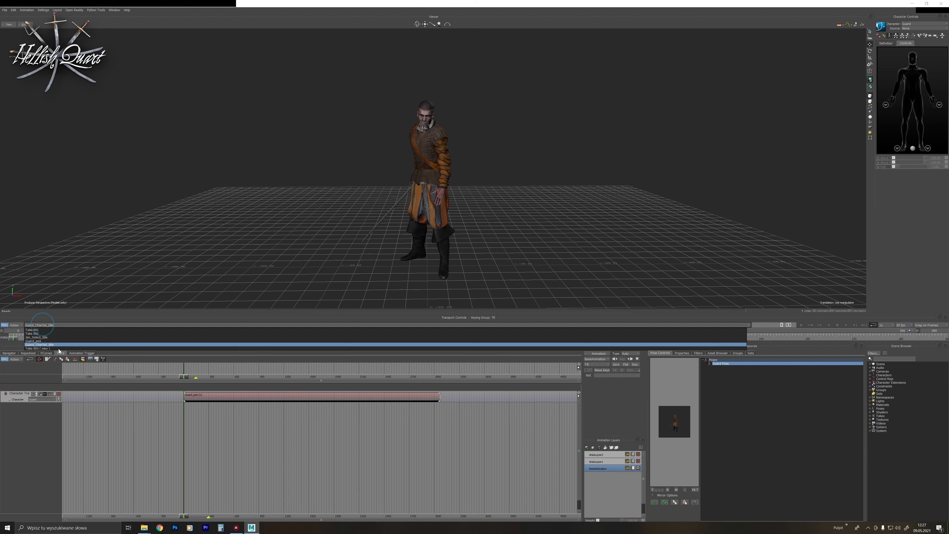
{"action": "left_click", "coordinate": [41, 349]}
{"action": "left_click", "coordinate": [473, 281]}
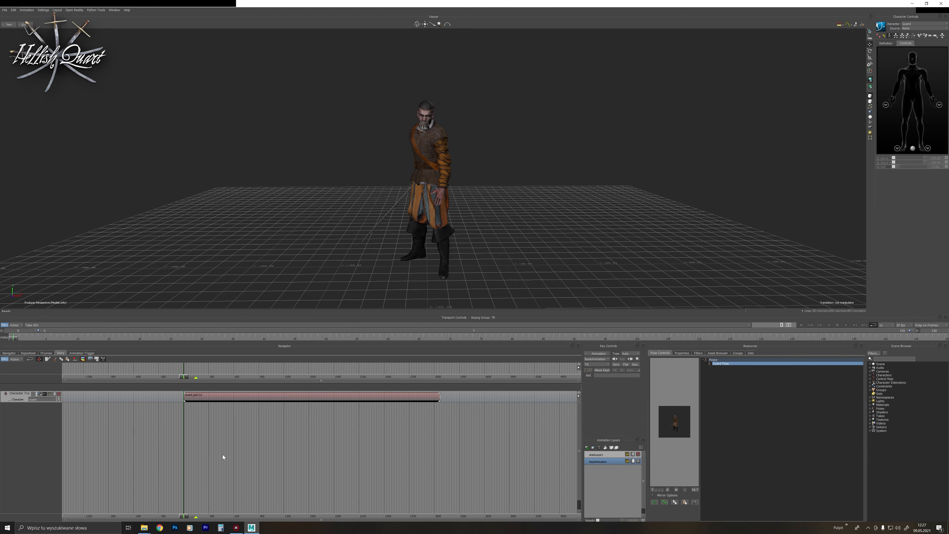
Scrub the Story clip to find the next move's start, trim the clip's beginning there, and return to the first frame.
{"action": "left_click_drag", "start_coordinate": [212, 443], "coordinate": [299, 440], "text": "ctrl"}
{"action": "mouse_move", "coordinate": [179, 379]}
{"action": "left_mouse_down"}
{"action": "mouse_move", "coordinate": [210, 381]}
{"action": "mouse_move", "coordinate": [201, 380]}
{"action": "left_mouse_up"}
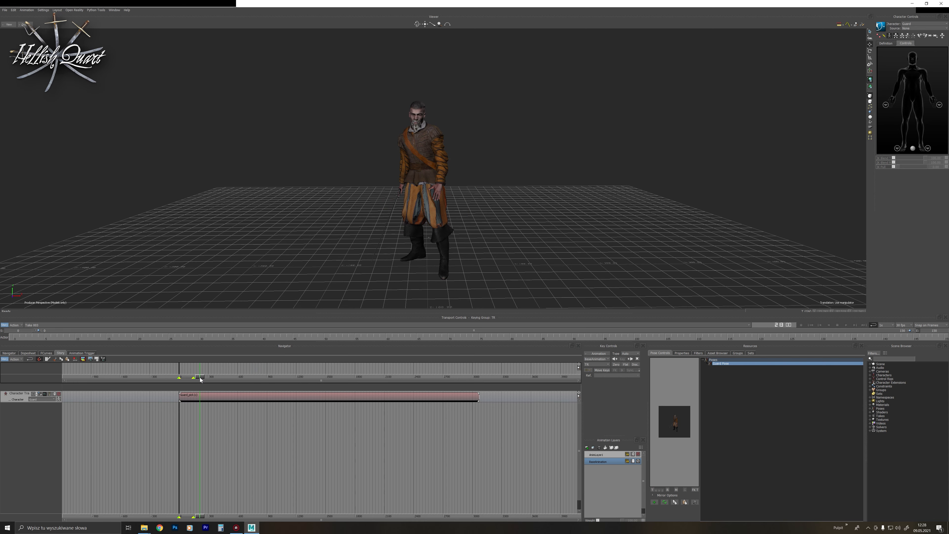
{"action": "scroll", "coordinate": [177, 431], "scroll_direction": "up", "scroll_amount": 3}
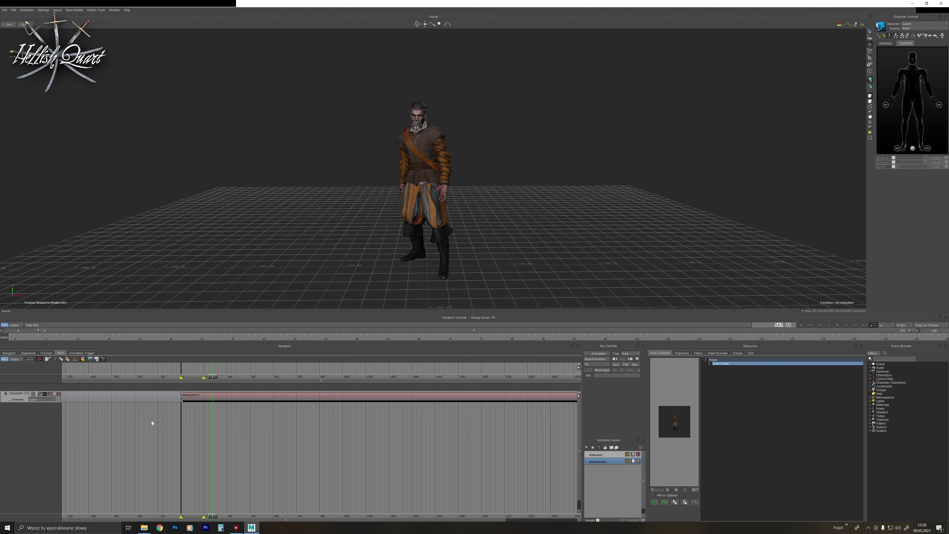
{"action": "left_click_drag", "start_coordinate": [236, 379], "coordinate": [238, 376]}
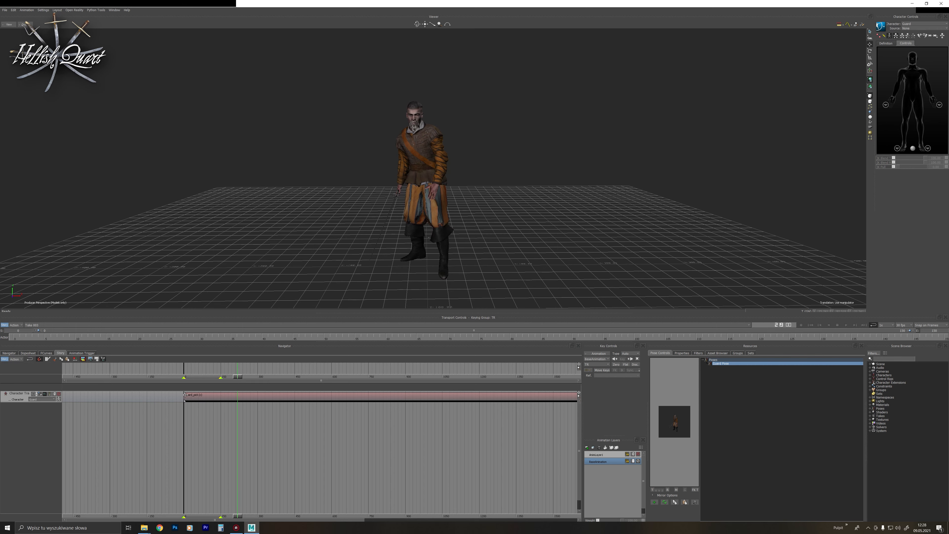
{"action": "left_click_drag", "start_coordinate": [185, 394], "coordinate": [209, 399]}
{"action": "left_click", "coordinate": [809, 326]}
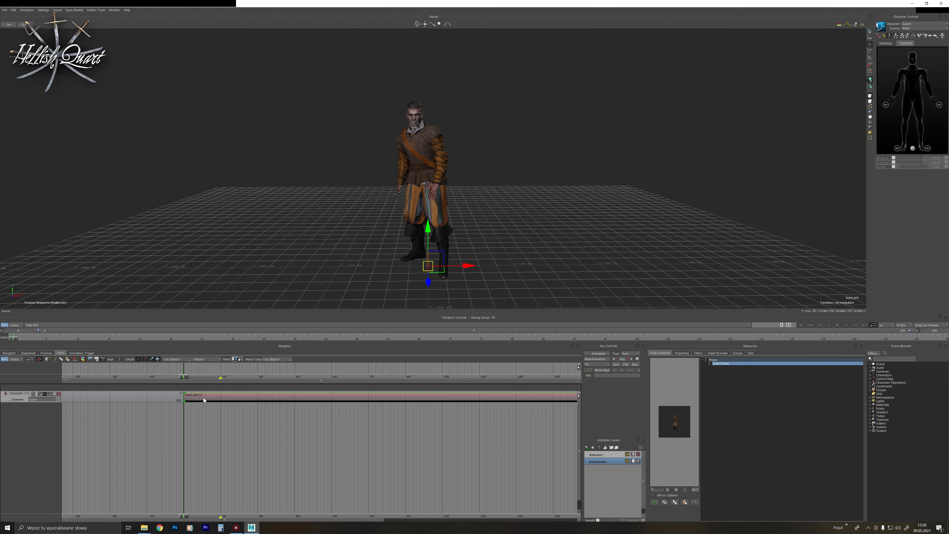
{"action": "left_click", "coordinate": [218, 441]}
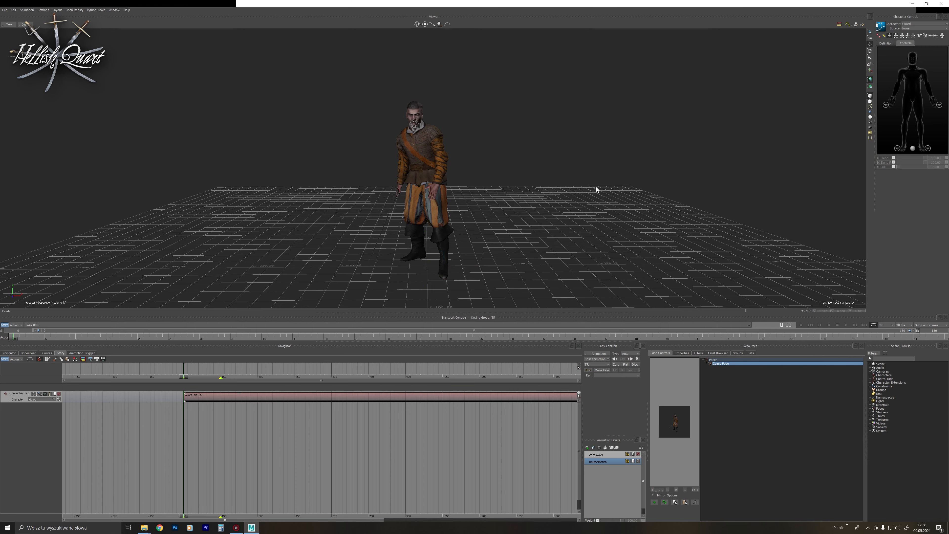
Play the trimmed clip, stop it, and scrub along the timeline to find the frame where the move should end.
{"action": "left_click_drag", "start_coordinate": [568, 199], "coordinate": [680, 266], "text": "ctrl"}
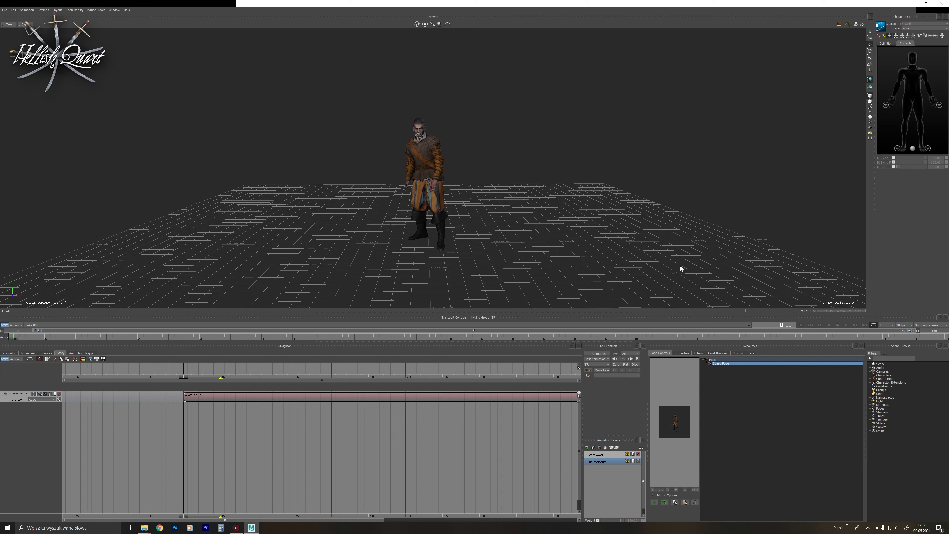
{"action": "left_click", "coordinate": [847, 325]}
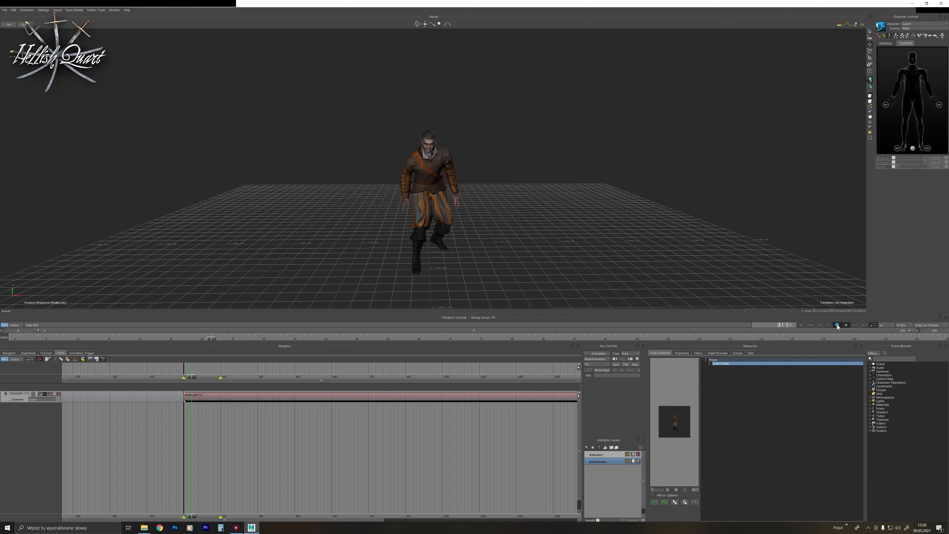
{"action": "left_click", "coordinate": [837, 324]}
{"action": "left_click_drag", "start_coordinate": [255, 339], "coordinate": [318, 338]}
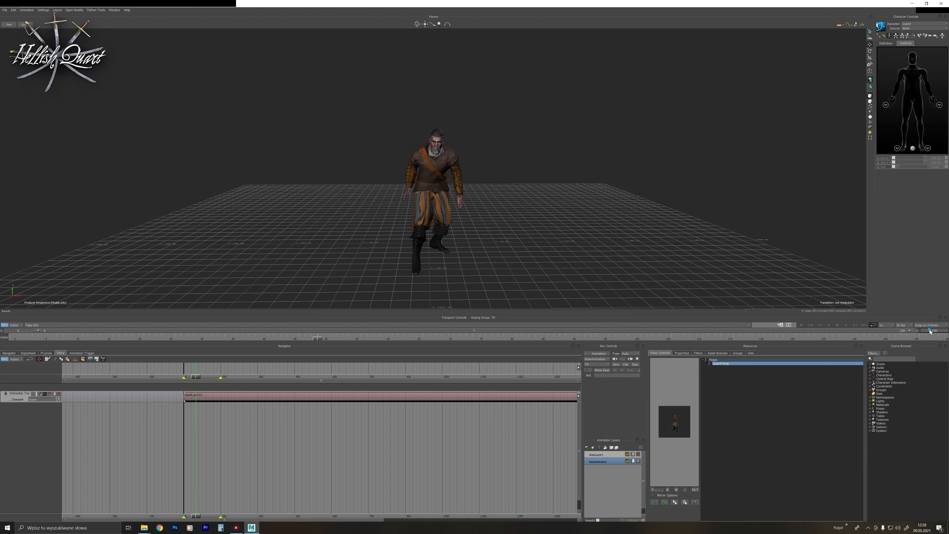
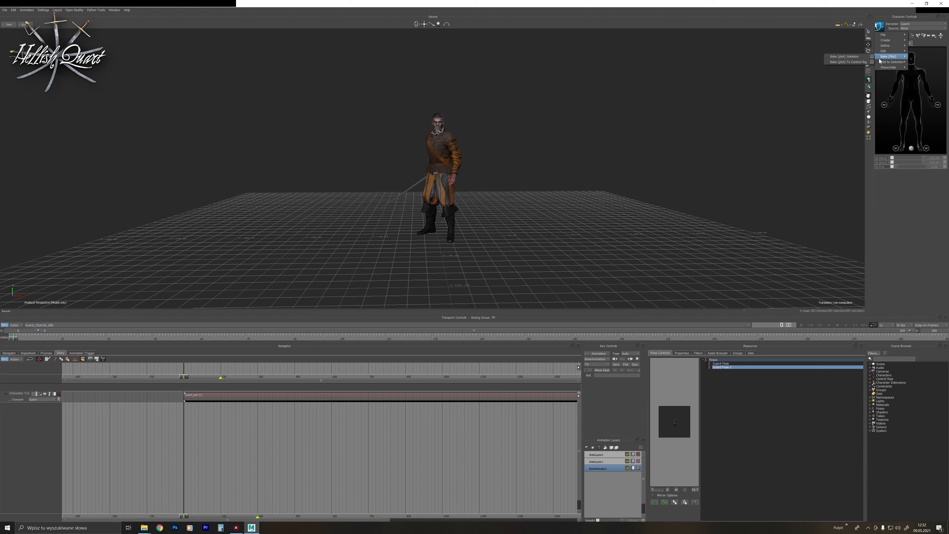
Bake the guard's Guard_Charsel_Idle take to the control rig, choose the saved Guard Pose, and set the character's source back to None.
{"action": "left_click", "coordinate": [847, 62]}
{"action": "left_click", "coordinate": [912, 96]}
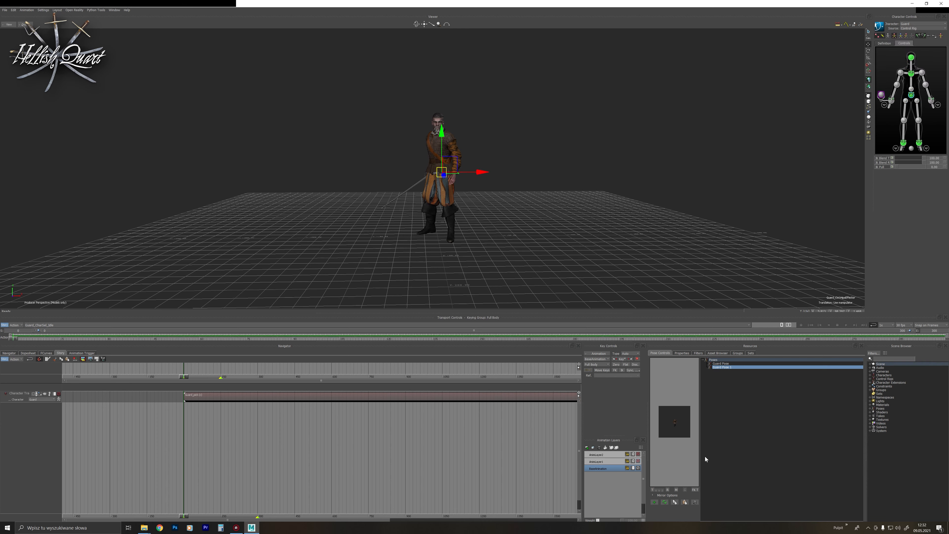
{"action": "left_click", "coordinate": [727, 364]}
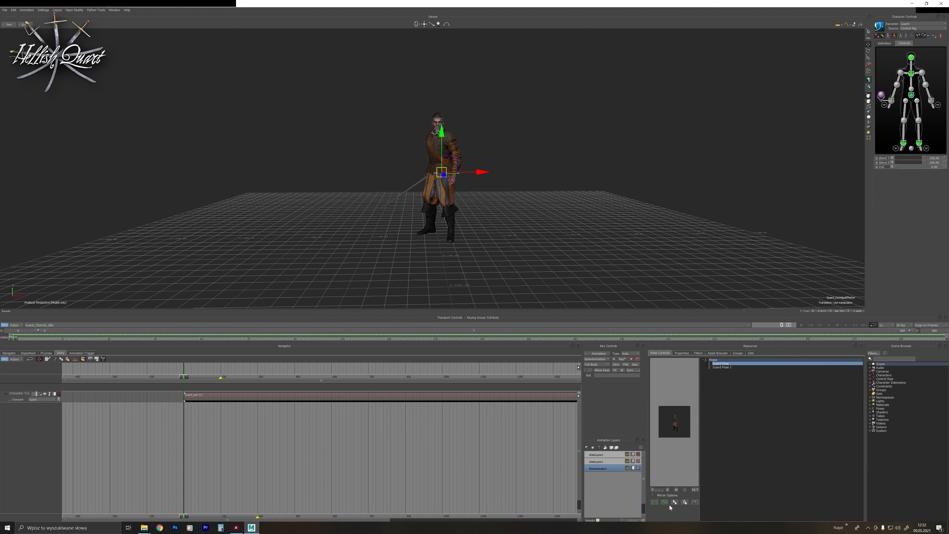
{"action": "left_click", "coordinate": [906, 27]}
{"action": "left_click", "coordinate": [908, 33]}
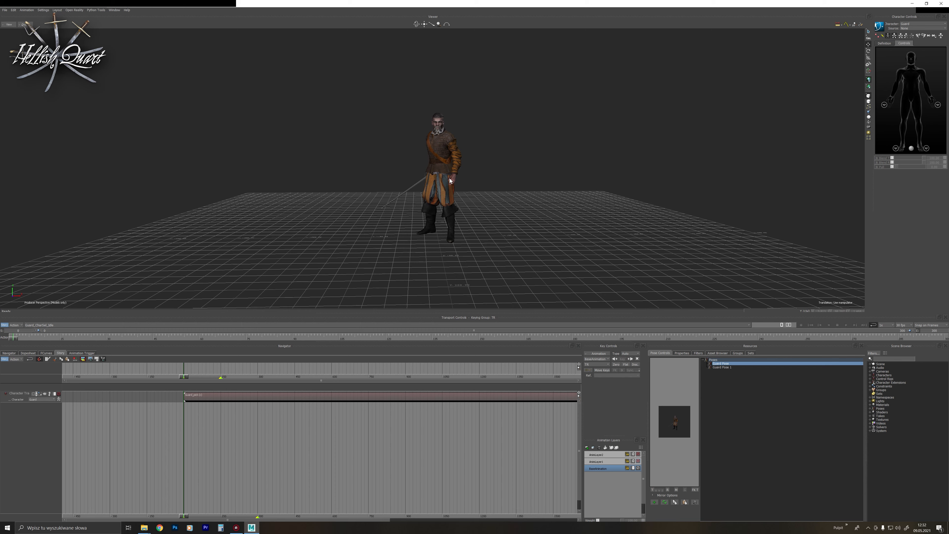
Switch to Take 004 and bake the guard's animation to the control rig.
{"action": "left_click", "coordinate": [44, 325]}
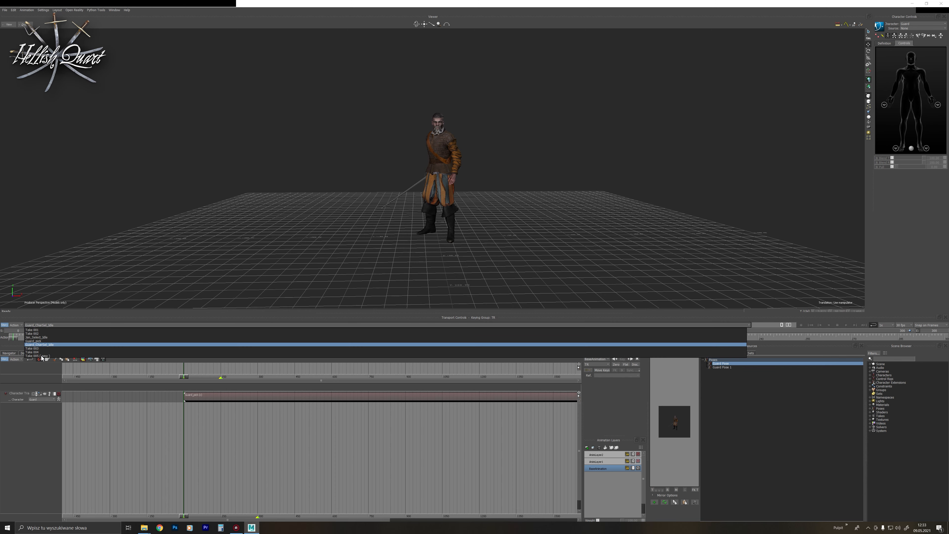
{"action": "left_click", "coordinate": [37, 353]}
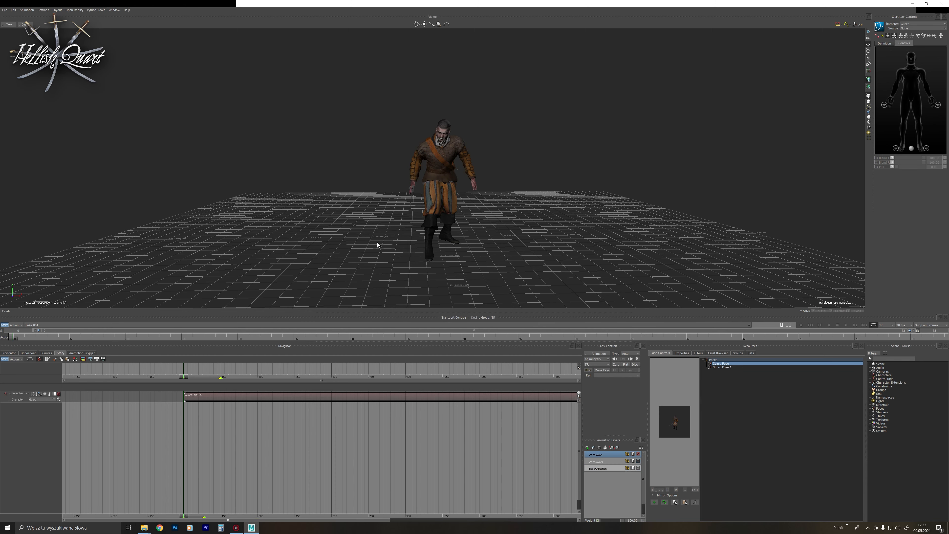
{"action": "left_click", "coordinate": [879, 26]}
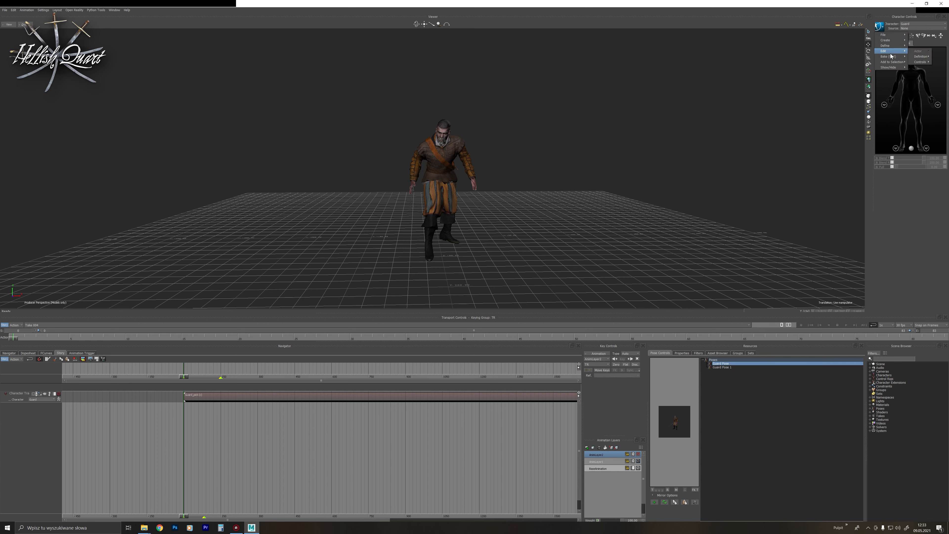
{"action": "mouse_move", "coordinate": [891, 58]}
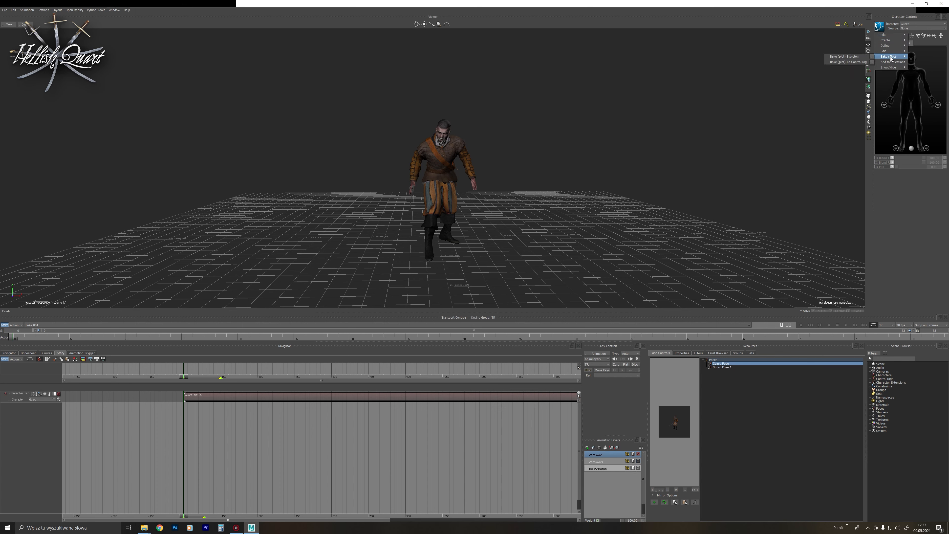
{"action": "left_click", "coordinate": [847, 62]}
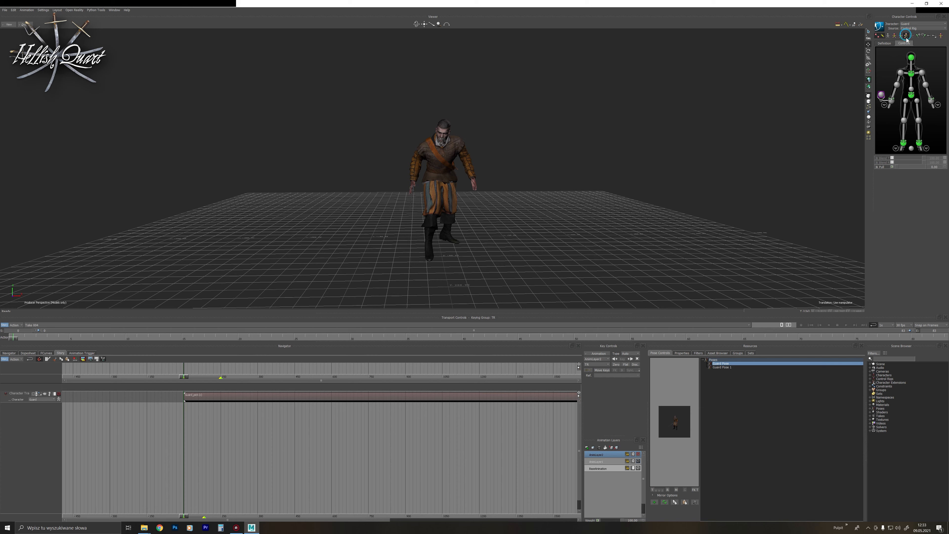
Select the left hand's middle finger effector on the control rig and paste the saved Guard Pose onto the left hand.
{"action": "left_click", "coordinate": [938, 105]}
{"action": "left_click", "coordinate": [919, 67]}
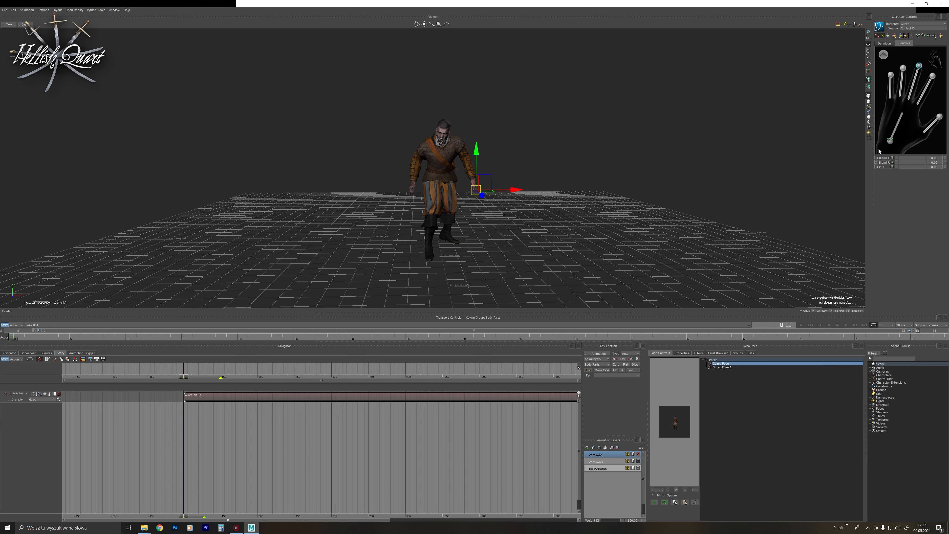
{"action": "left_click_drag", "start_coordinate": [566, 299], "coordinate": [628, 441], "text": "ctrl"}
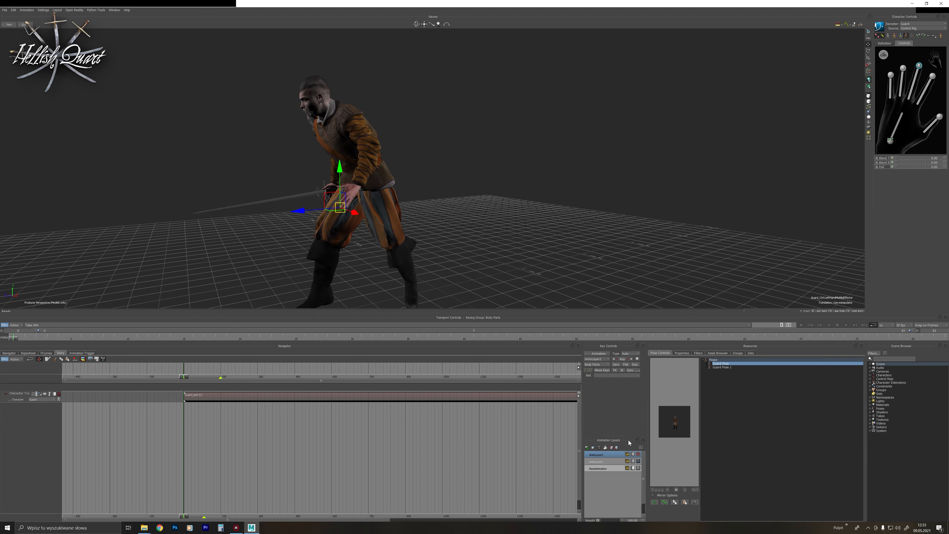
{"action": "left_click", "coordinate": [685, 504]}
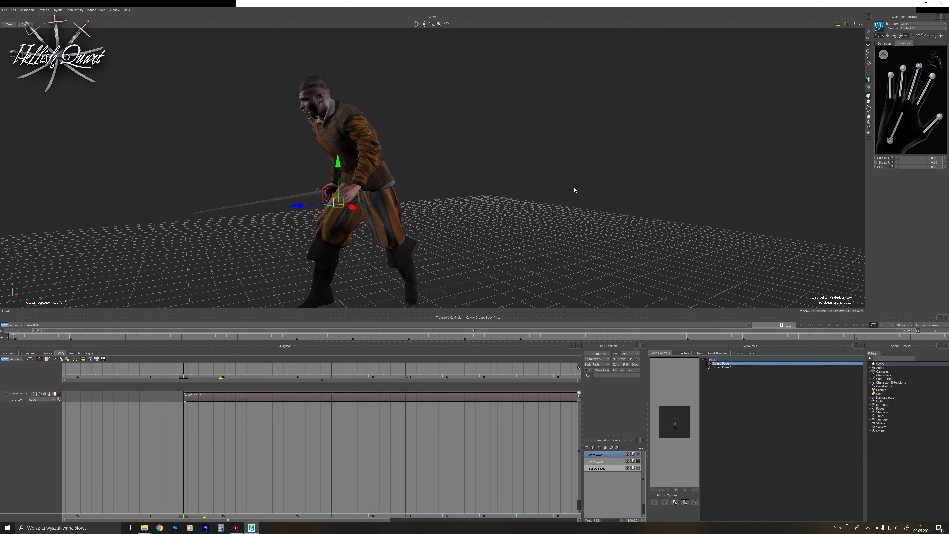
Display the right hand's controls and paste the saved Guard Pose onto the right hand.
{"action": "left_click_drag", "start_coordinate": [570, 198], "coordinate": [735, 158], "text": "ctrl+shift"}
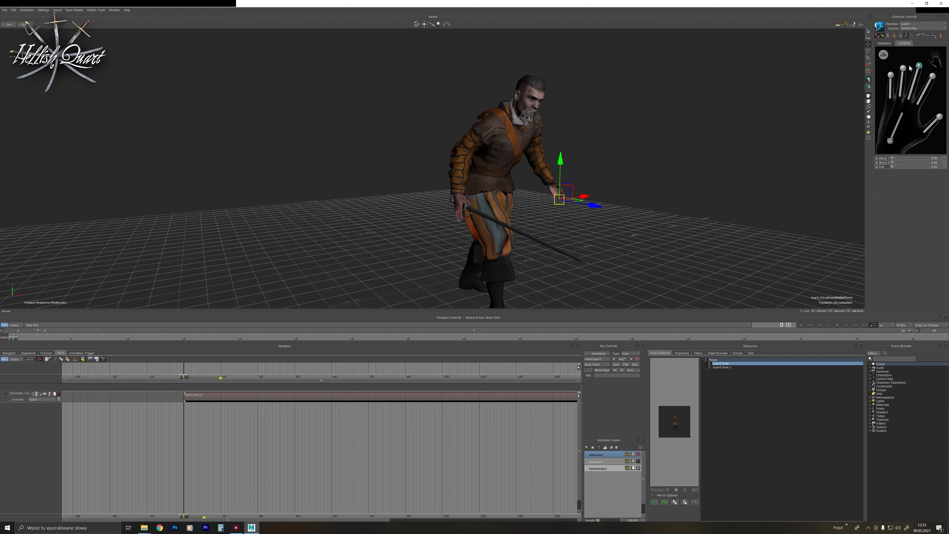
{"action": "left_click", "coordinate": [935, 61]}
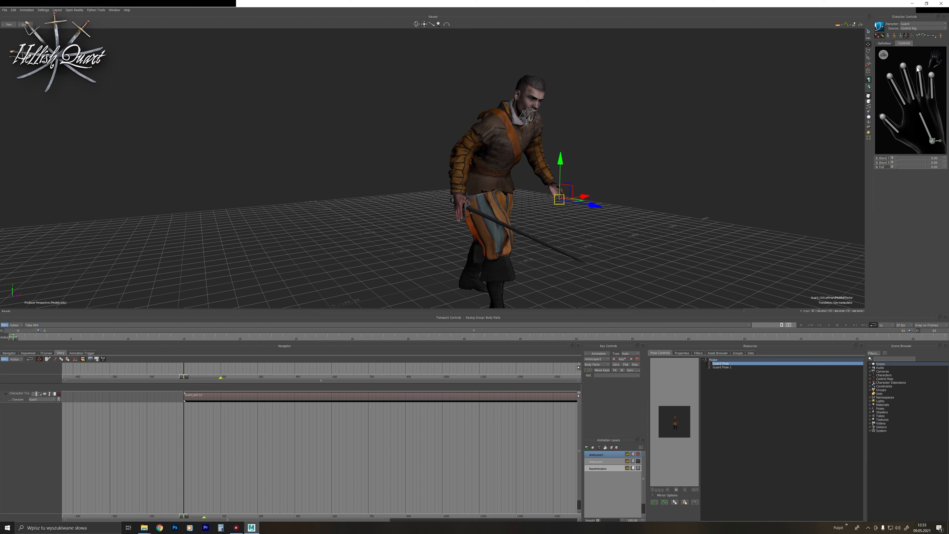
{"action": "left_click", "coordinate": [684, 502]}
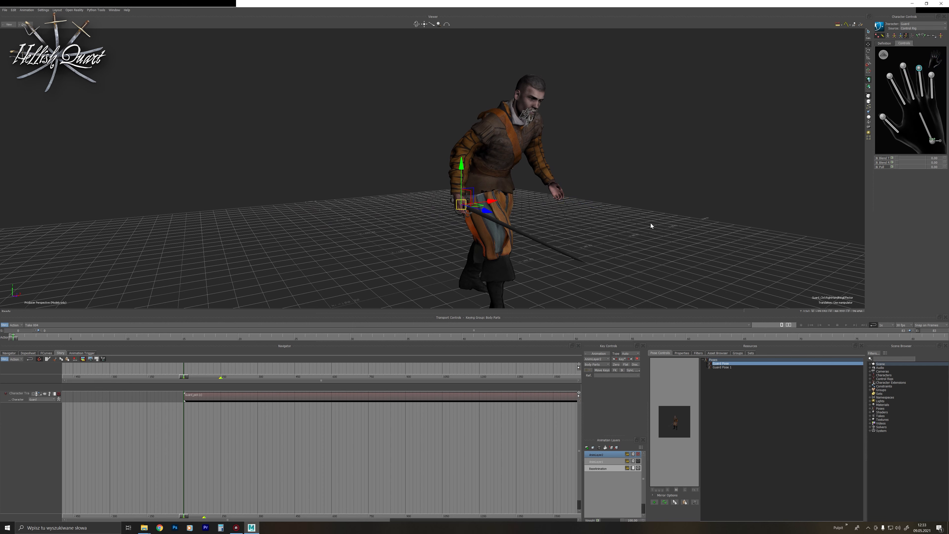
Select the right-hand prop bone in the schematic and paste the saved Guard Pose onto it so the sword sits in the grip.
{"action": "key", "text": "ctrl+w"}
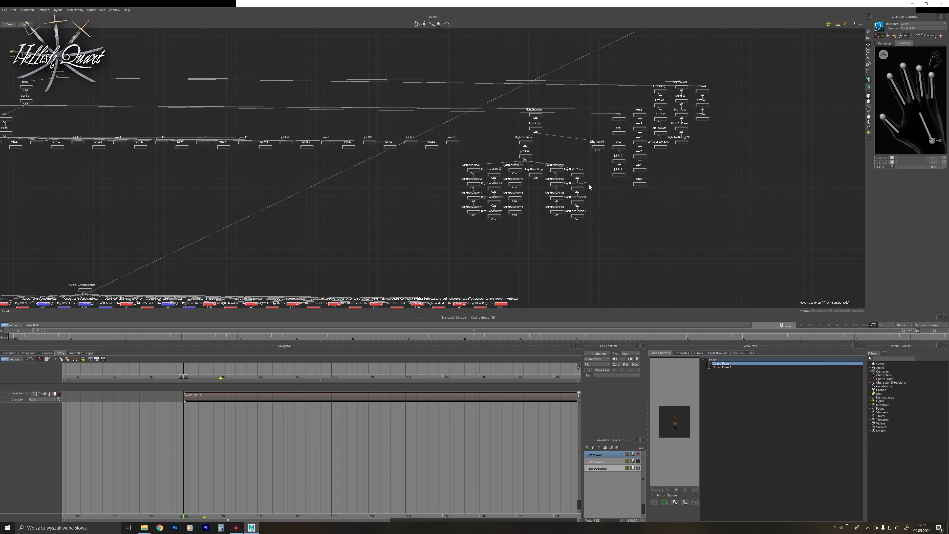
{"action": "left_click", "coordinate": [536, 185]}
{"action": "key", "text": "ctrl+w"}
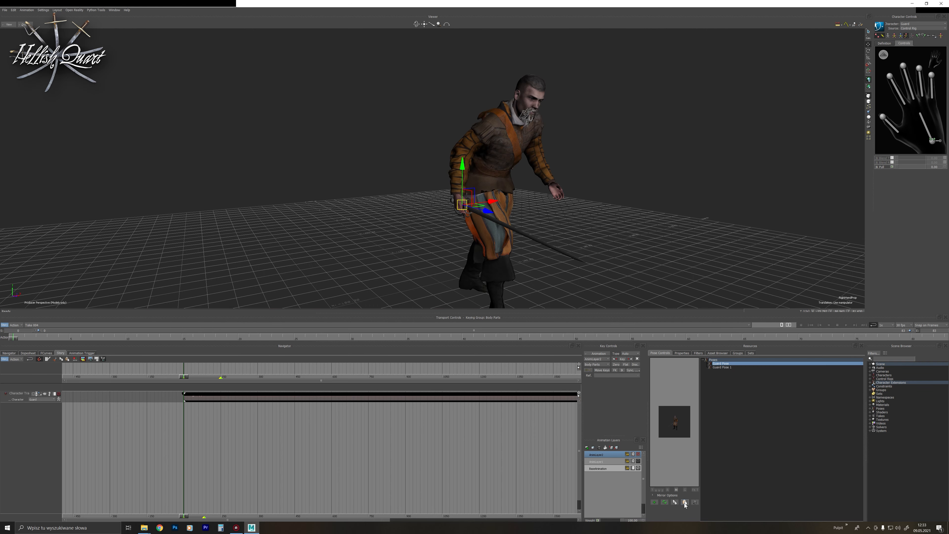
{"action": "left_click", "coordinate": [684, 503]}
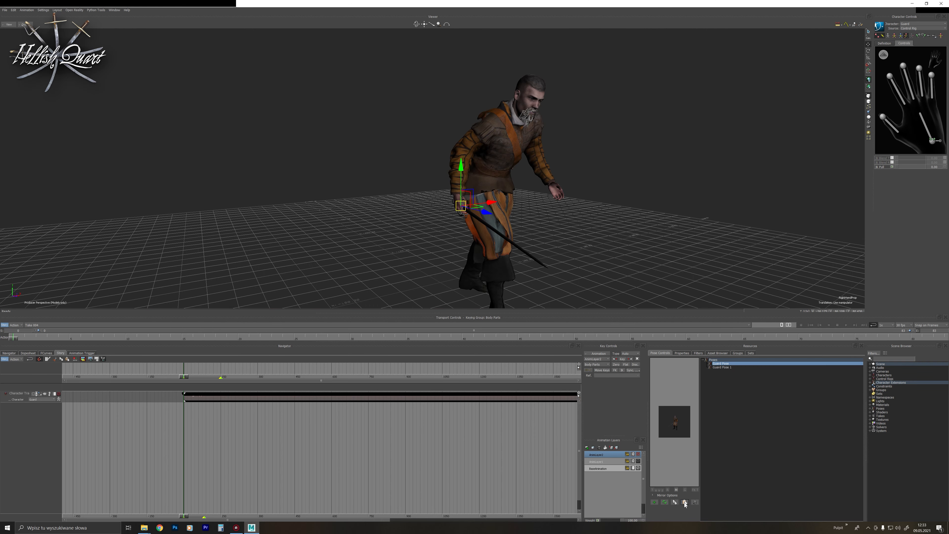
{"action": "left_click", "coordinate": [911, 35]}
{"action": "left_click", "coordinate": [637, 221]}
Play back the take and inspect the sword grip and both hands from the front.
{"action": "left_click_drag", "start_coordinate": [678, 208], "coordinate": [660, 244], "text": "ctrl"}
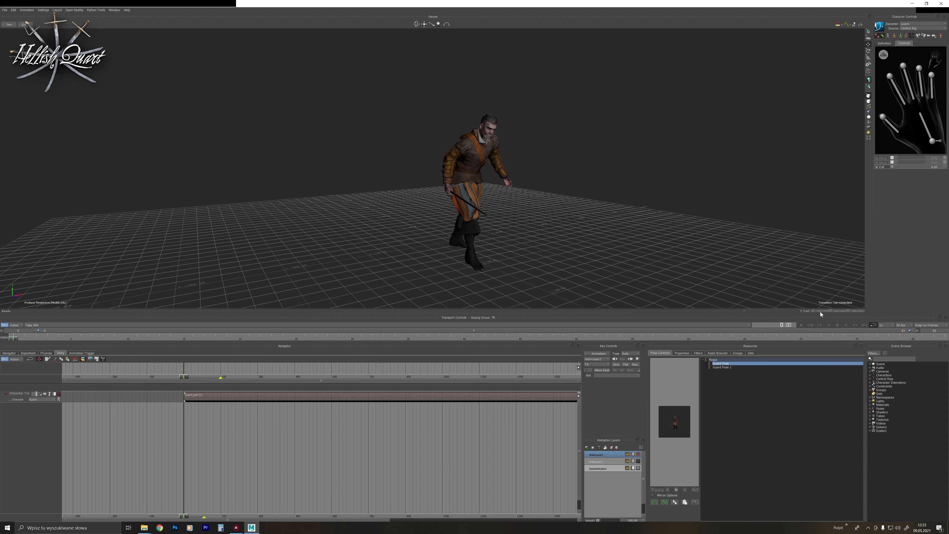
{"action": "left_click", "coordinate": [846, 325]}
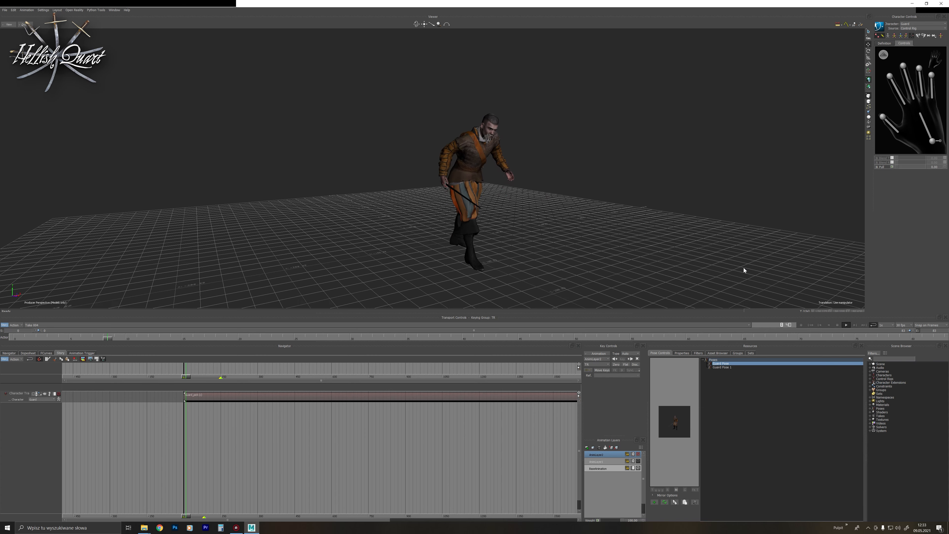
{"action": "left_click_drag", "start_coordinate": [753, 269], "coordinate": [727, 267], "text": "ctrl+shift"}
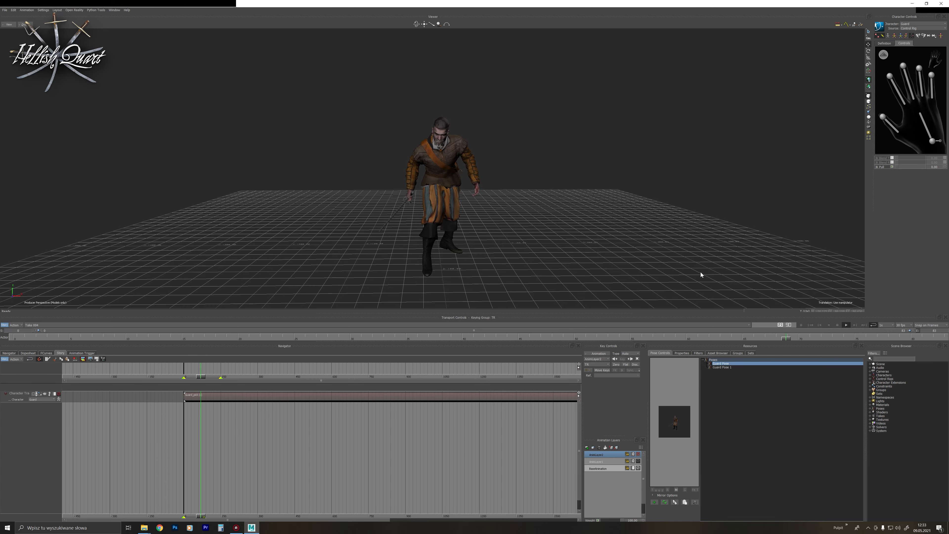
{"action": "left_click_drag", "start_coordinate": [699, 269], "coordinate": [746, 220], "text": "ctrl"}
{"action": "left_click", "coordinate": [810, 325]}
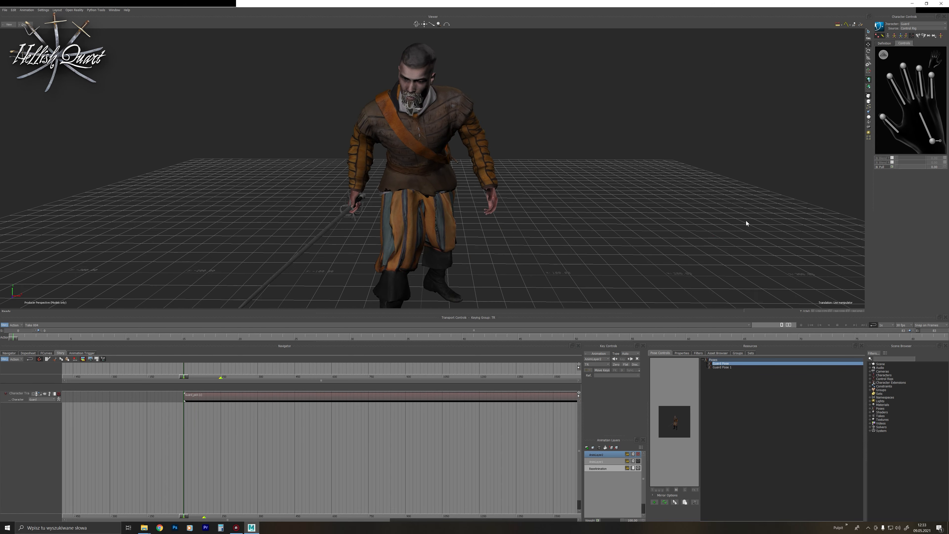
Display the left hand's controls, select the four finger segments together and rotate them to curl the fingers into a fist.
{"action": "left_click", "coordinate": [941, 59]}
{"action": "left_click", "coordinate": [892, 77]}
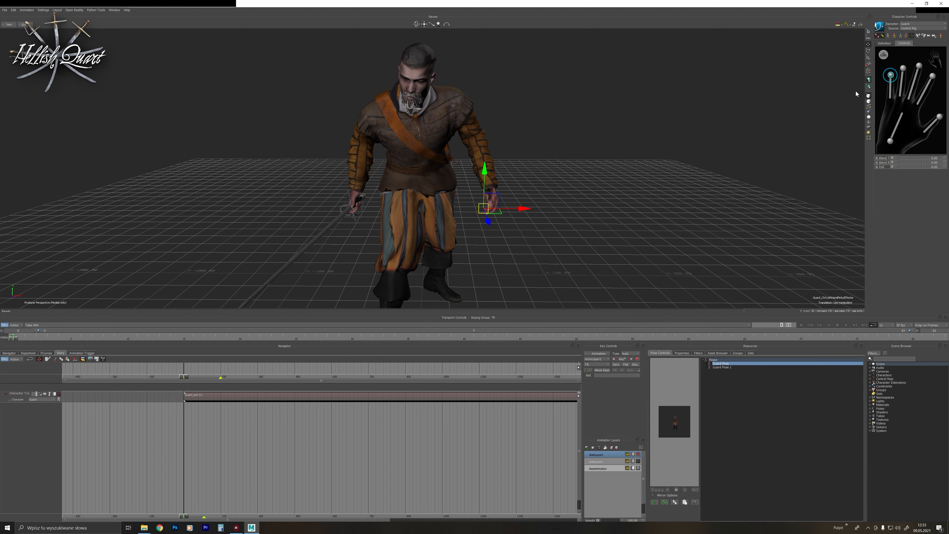
{"action": "left_click_drag", "start_coordinate": [691, 140], "coordinate": [738, 189], "text": "ctrl+shift"}
{"action": "key", "text": "f"}
{"action": "key", "text": "F6"}
{"action": "left_click", "coordinate": [906, 36]}
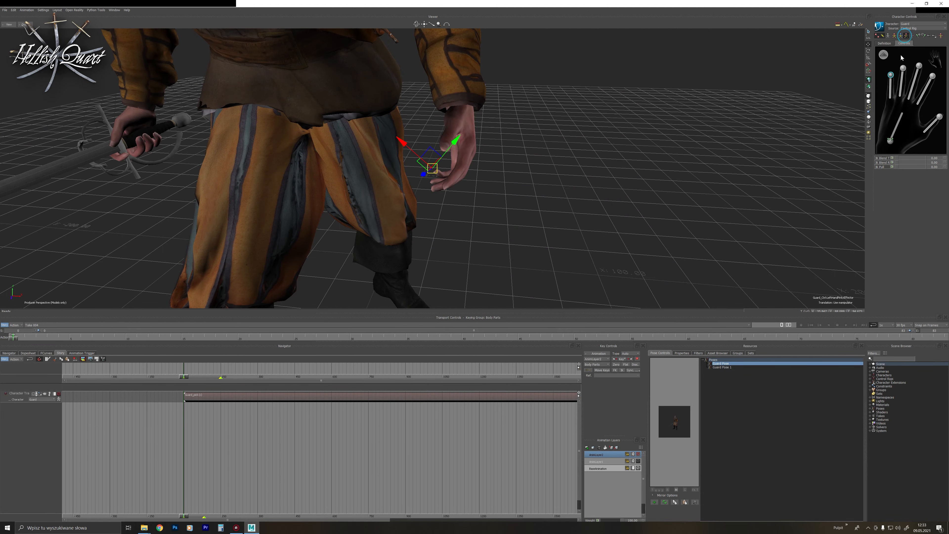
{"action": "left_click", "coordinate": [891, 92]}
{"action": "left_click", "coordinate": [902, 84], "text": "shift"}
{"action": "left_click", "coordinate": [912, 86], "text": "shift"}
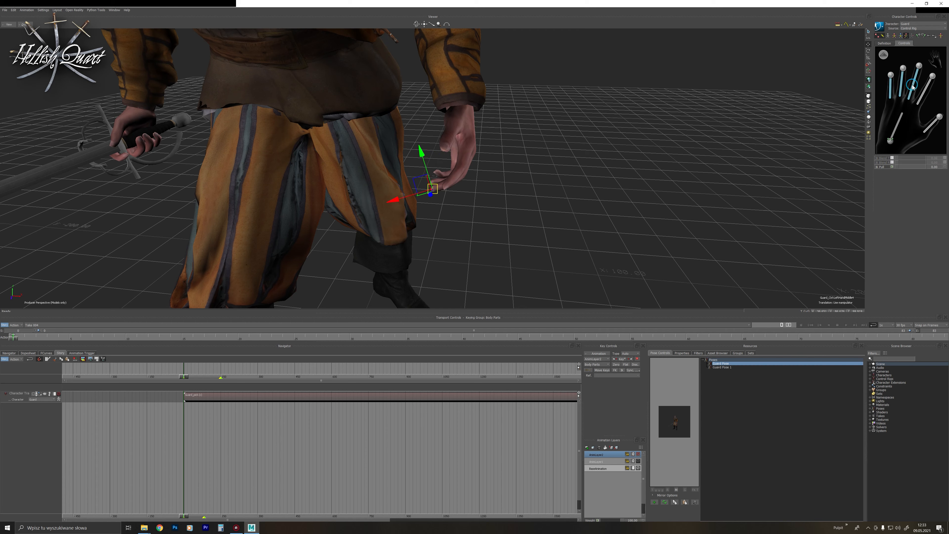
{"action": "left_click", "coordinate": [923, 95], "text": "shift"}
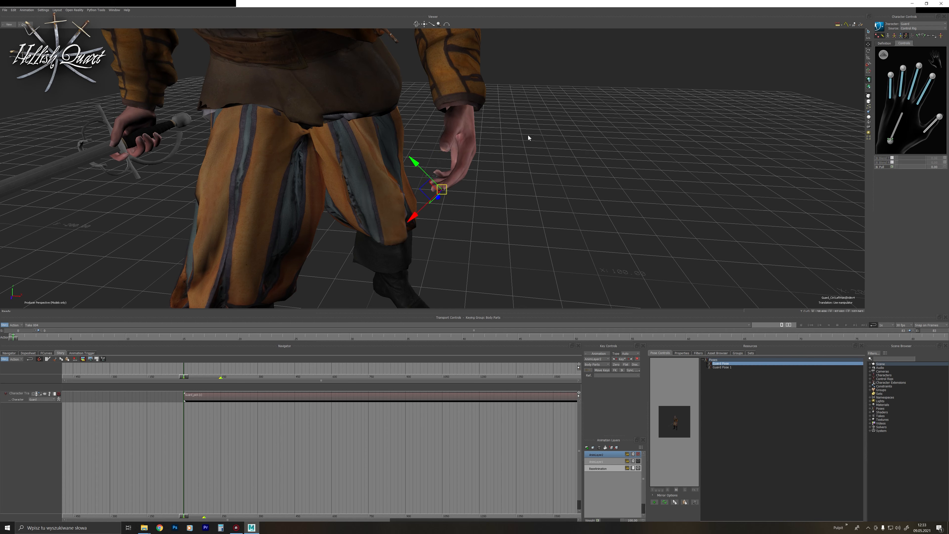
{"action": "key", "text": "r"}
{"action": "left_click_drag", "start_coordinate": [463, 263], "coordinate": [451, 258]}
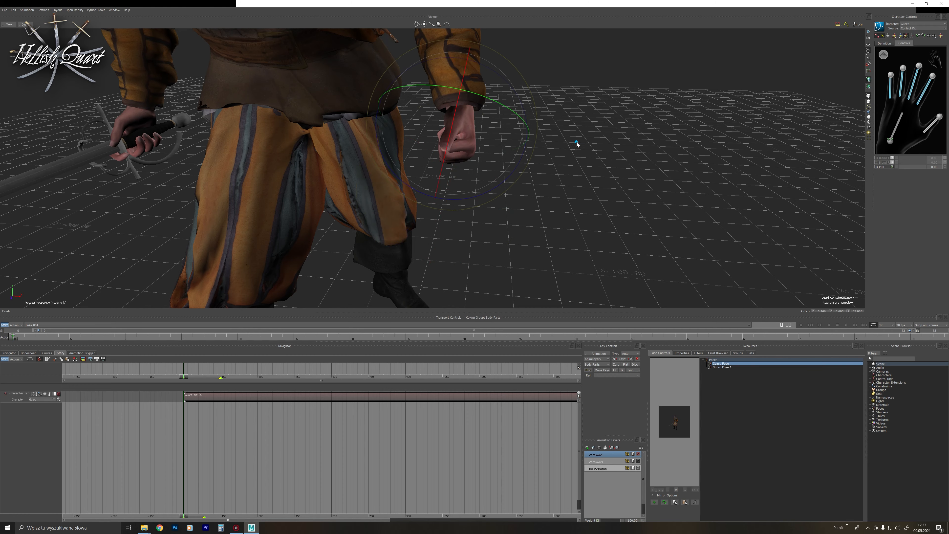
Move the left ring finger's effector slightly to refine its curl in the fist.
{"action": "left_click_drag", "start_coordinate": [576, 142], "coordinate": [608, 145], "text": "ctrl+shift"}
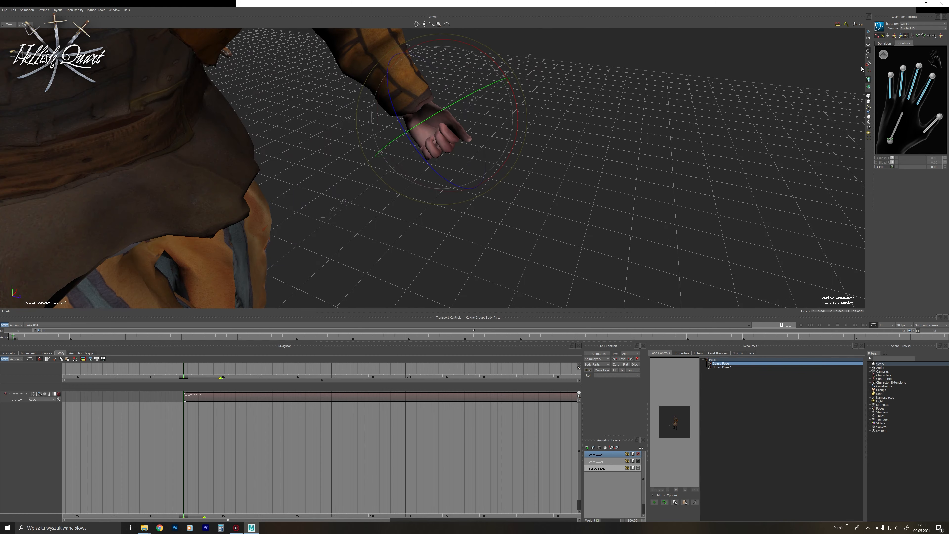
{"action": "left_click", "coordinate": [908, 55]}
{"action": "left_click", "coordinate": [903, 68]}
{"action": "left_click_drag", "start_coordinate": [547, 191], "coordinate": [550, 156], "text": "ctrl"}
{"action": "key", "text": "t"}
{"action": "left_click_drag", "start_coordinate": [468, 111], "coordinate": [439, 112], "text": "ctrl+shift"}
{"action": "left_click_drag", "start_coordinate": [503, 105], "coordinate": [508, 91], "text": "ctrl+shift"}
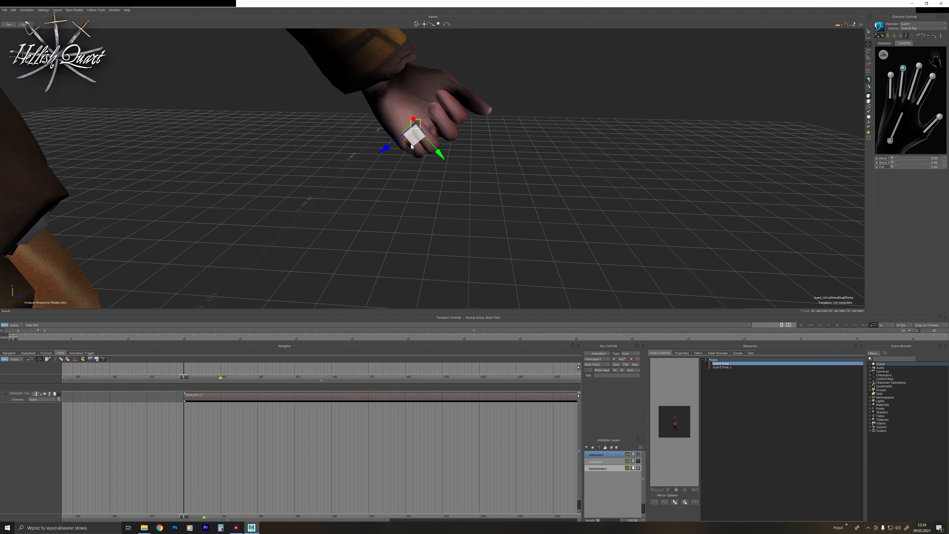
{"action": "left_click_drag", "start_coordinate": [414, 142], "coordinate": [416, 138]}
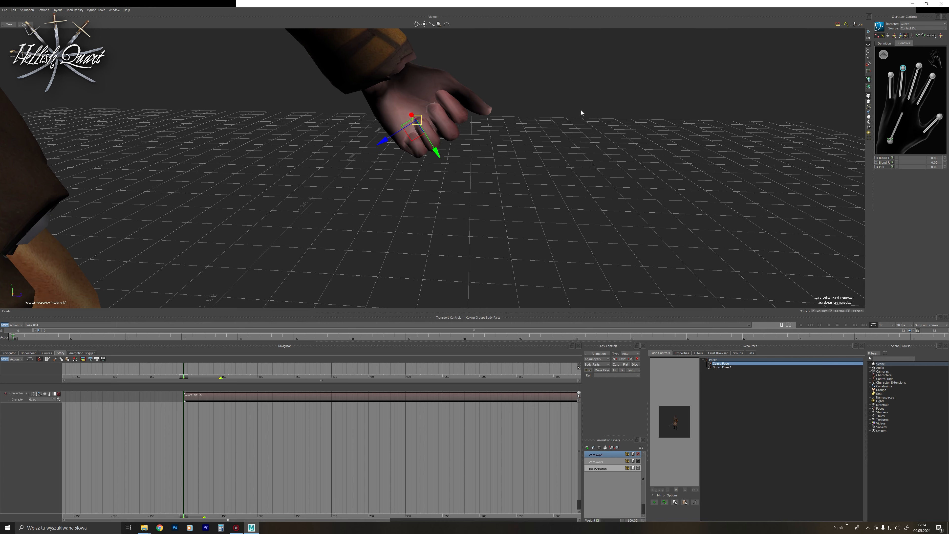
Reposition the left middle and index finger effectors to line up with the rest of the fist.
{"action": "left_click", "coordinate": [919, 66]}
{"action": "left_click_drag", "start_coordinate": [424, 127], "coordinate": [424, 131]}
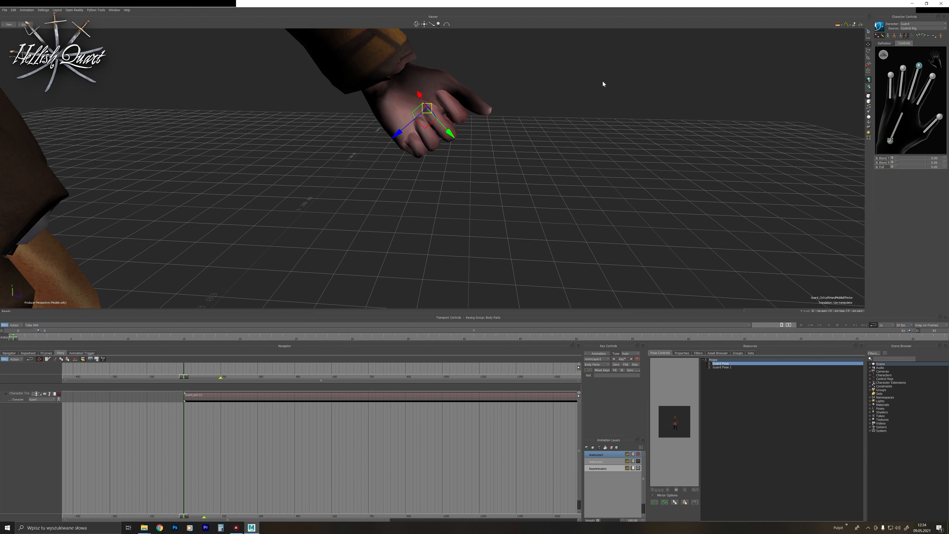
{"action": "left_click", "coordinate": [931, 76]}
{"action": "left_click_drag", "start_coordinate": [434, 87], "coordinate": [419, 90]}
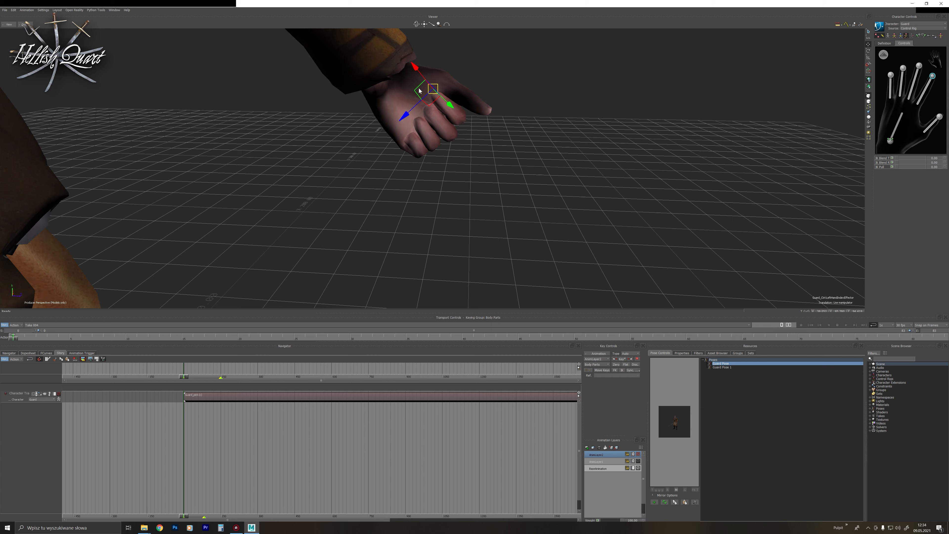
{"action": "mouse_move", "coordinate": [571, 163]}
{"action": "left_mouse_down", "text": "ctrl+shift"}
{"action": "mouse_move", "coordinate": [593, 142]}
{"action": "mouse_move", "coordinate": [554, 166]}
{"action": "left_mouse_up", "text": "ctrl+shift"}
Fold the left thumb in over the curled fingers by moving and rotating its effector.
{"action": "left_click", "coordinate": [939, 117]}
{"action": "left_click_drag", "start_coordinate": [521, 119], "coordinate": [447, 147], "text": "ctrl+shift"}
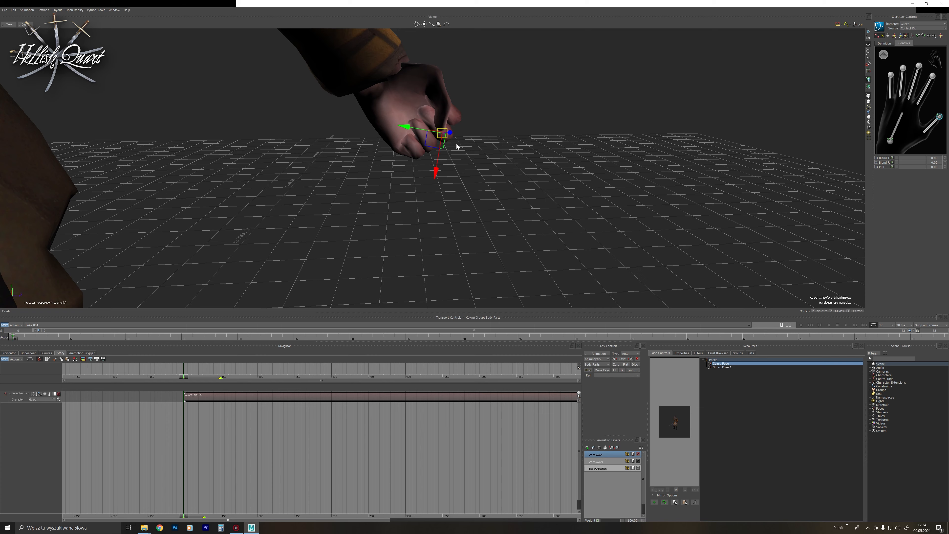
{"action": "key", "text": "r"}
{"action": "left_click_drag", "start_coordinate": [492, 77], "coordinate": [504, 79]}
{"action": "left_click_drag", "start_coordinate": [570, 99], "coordinate": [527, 106], "text": "ctrl+shift"}
{"action": "left_click_drag", "start_coordinate": [618, 107], "coordinate": [577, 141], "text": "ctrl"}
{"action": "left_click", "coordinate": [563, 189]}
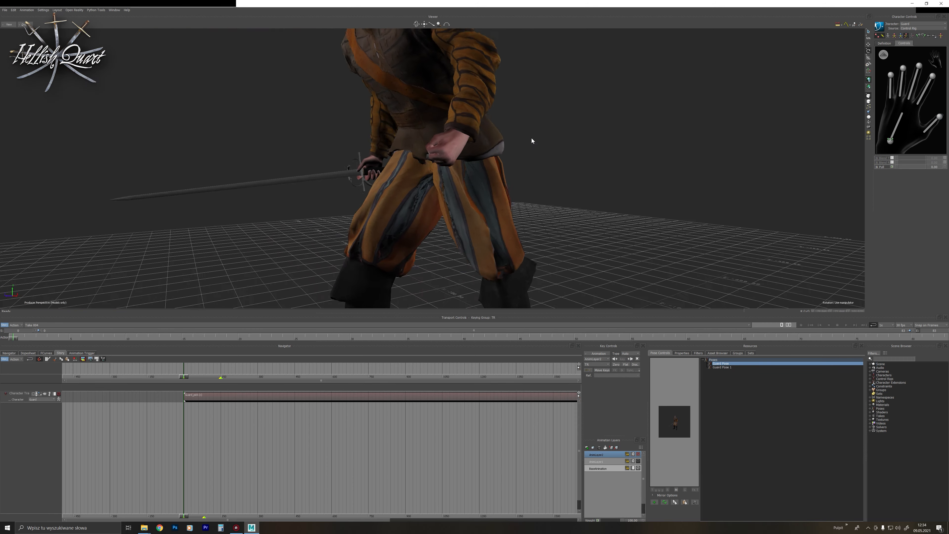
Reselect the left thumb effector and nudge it closer against the fist.
{"action": "left_click", "coordinate": [940, 115]}
{"action": "left_click_drag", "start_coordinate": [507, 178], "coordinate": [518, 145], "text": "ctrl"}
{"action": "key", "text": "t"}
{"action": "left_click_drag", "start_coordinate": [501, 108], "coordinate": [520, 112], "text": "ctrl+shift"}
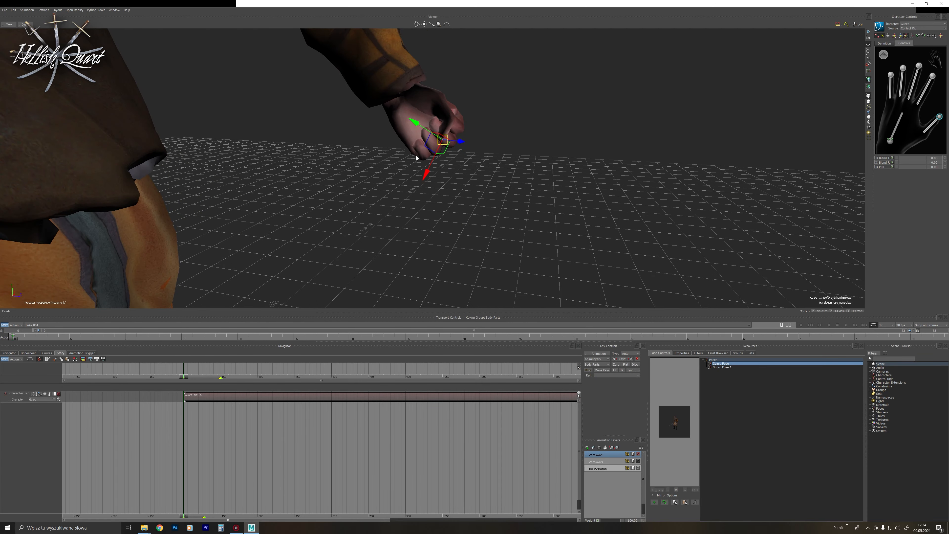
{"action": "left_click_drag", "start_coordinate": [426, 146], "coordinate": [429, 145]}
{"action": "left_click_drag", "start_coordinate": [452, 148], "coordinate": [513, 154], "text": "ctrl+shift"}
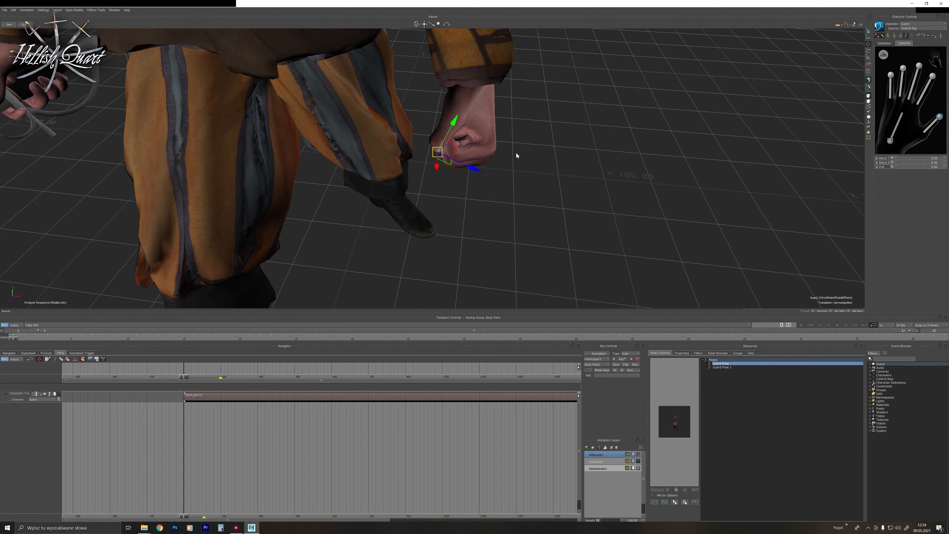
{"action": "left_click", "coordinate": [589, 140]}
View the whole guard from the front and play back the take to check the clenched left hand.
{"action": "left_click_drag", "start_coordinate": [598, 101], "coordinate": [483, 250], "text": "ctrl"}
{"action": "left_click_drag", "start_coordinate": [503, 206], "coordinate": [512, 183], "text": "ctrl+shift"}
{"action": "left_click_drag", "start_coordinate": [534, 157], "coordinate": [462, 203], "text": "ctrl"}
{"action": "key", "text": "ctrl+a"}
{"action": "key", "text": "ctrl+a"}
{"action": "left_click_drag", "start_coordinate": [462, 202], "coordinate": [482, 183], "text": "ctrl"}
{"action": "left_click_drag", "start_coordinate": [545, 190], "coordinate": [577, 200], "text": "shift"}
{"action": "left_click", "coordinate": [919, 66]}
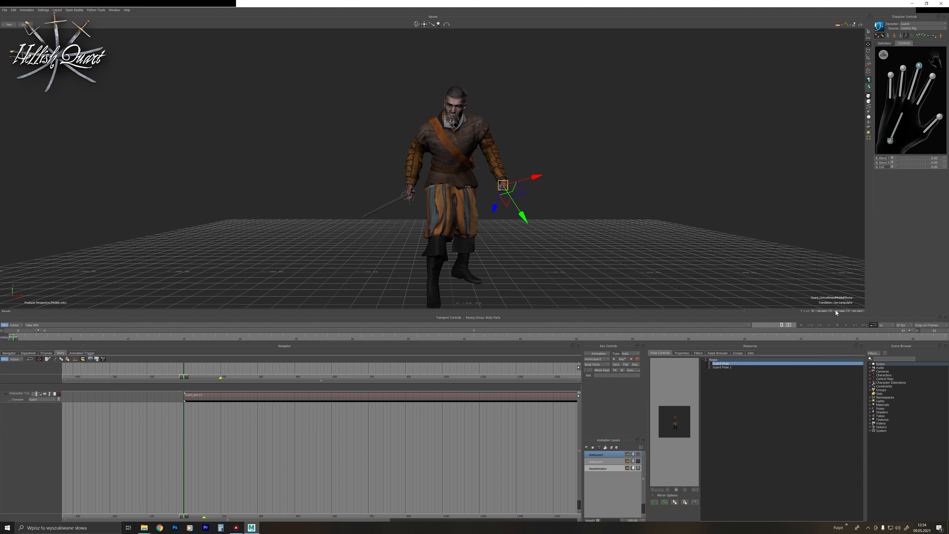
{"action": "left_click", "coordinate": [846, 325]}
{"action": "left_click", "coordinate": [676, 199]}
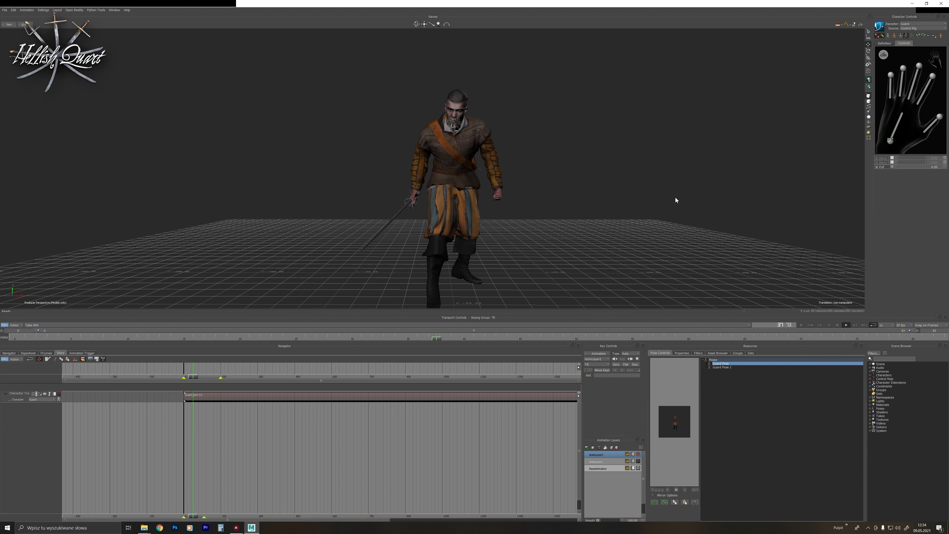
{"action": "left_click", "coordinate": [811, 325]}
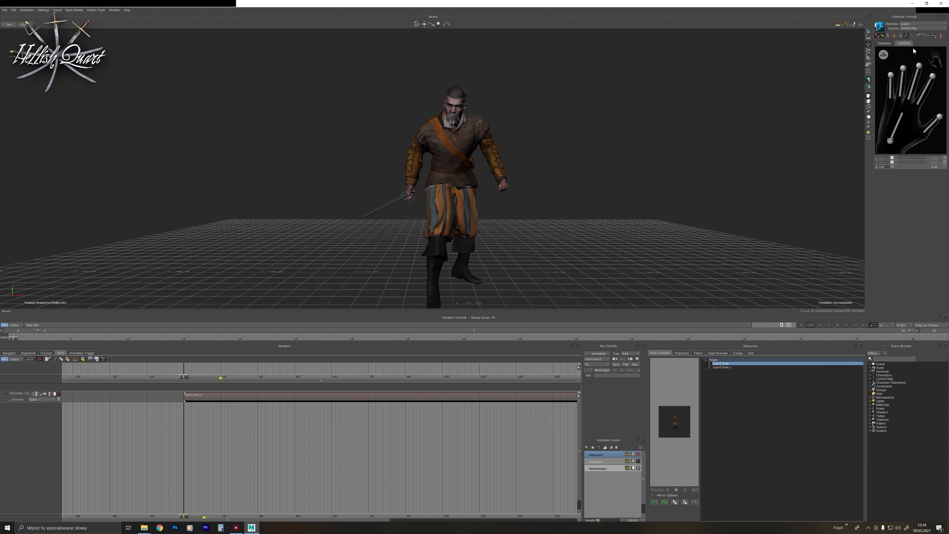
Rotate the left wrist effector and shift its position to adjust how the fist is held beside the body.
{"action": "left_click", "coordinate": [891, 141]}
{"action": "key", "text": "r"}
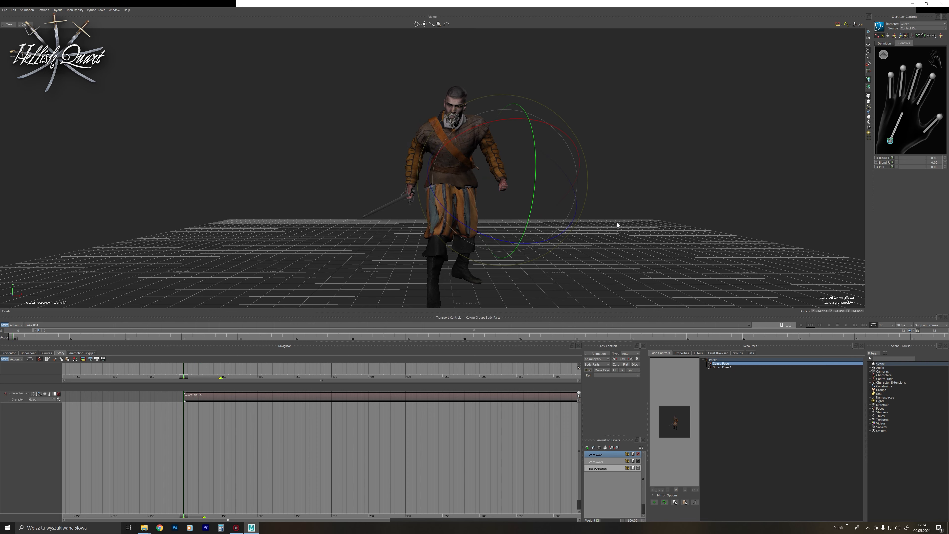
{"action": "left_click_drag", "start_coordinate": [628, 217], "coordinate": [635, 219], "text": "ctrl+shift"}
{"action": "left_click_drag", "start_coordinate": [485, 159], "coordinate": [509, 143]}
{"action": "left_click_drag", "start_coordinate": [597, 232], "coordinate": [545, 189], "text": "ctrl+shift"}
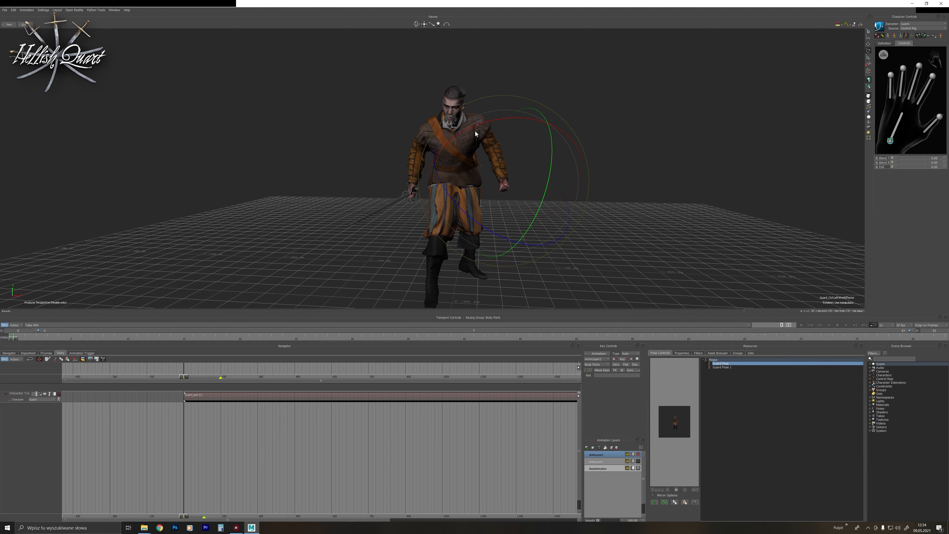
{"action": "left_click_drag", "start_coordinate": [475, 133], "coordinate": [482, 195]}
{"action": "key", "text": "t"}
{"action": "key", "text": "F5"}
{"action": "left_click_drag", "start_coordinate": [418, 186], "coordinate": [413, 181]}
{"action": "left_click_drag", "start_coordinate": [414, 180], "coordinate": [449, 175], "text": "ctrl+shift"}
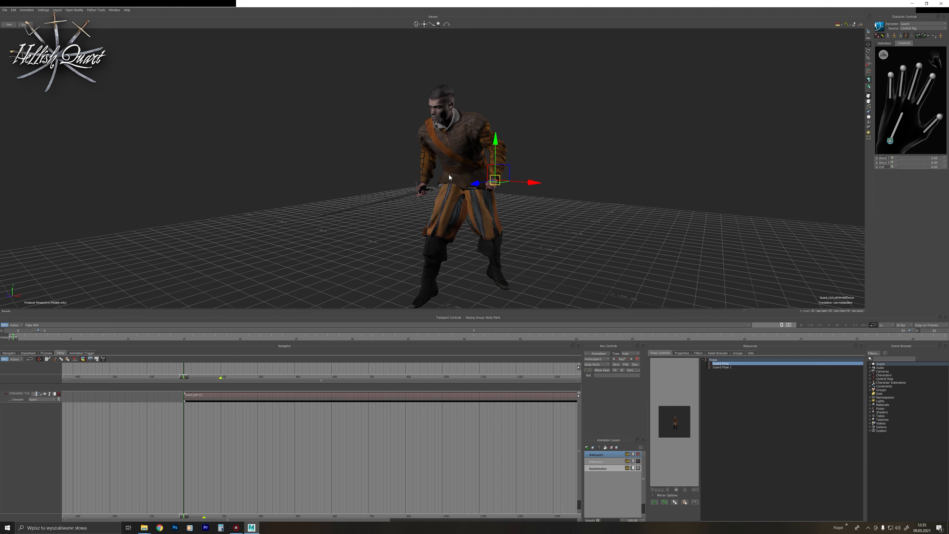
Return to the full-body controls and rotate the head effector so the guard looks forward.
{"action": "left_click", "coordinate": [883, 55]}
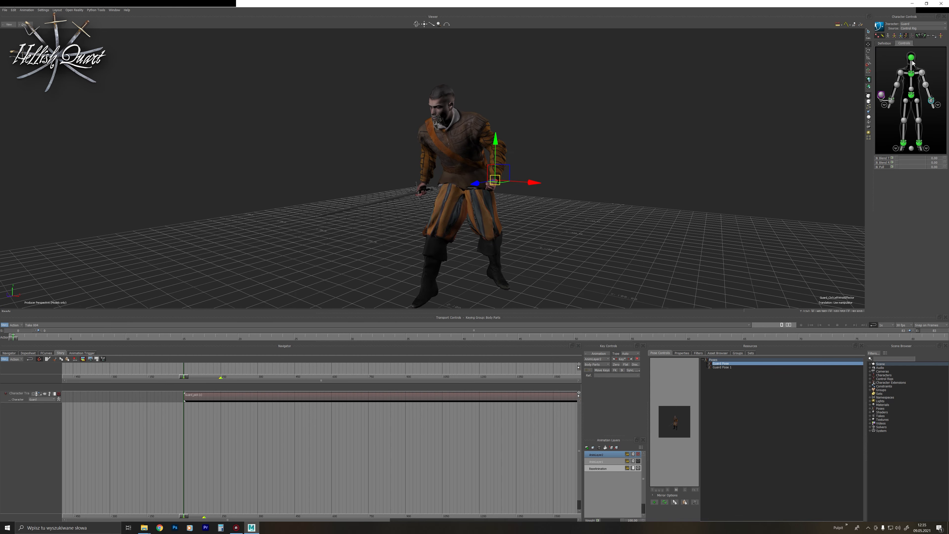
{"action": "left_click", "coordinate": [912, 59]}
{"action": "left_click_drag", "start_coordinate": [606, 134], "coordinate": [517, 138], "text": "ctrl+shift"}
{"action": "key", "text": "ctrl+a"}
{"action": "key", "text": "ctrl+a"}
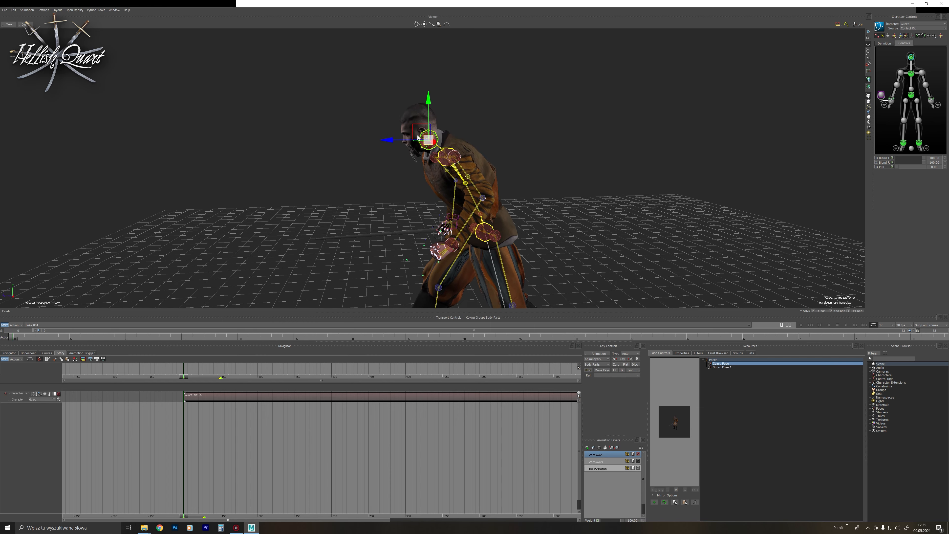
{"action": "left_click_drag", "start_coordinate": [415, 128], "coordinate": [494, 136]}
{"action": "key", "text": "e"}
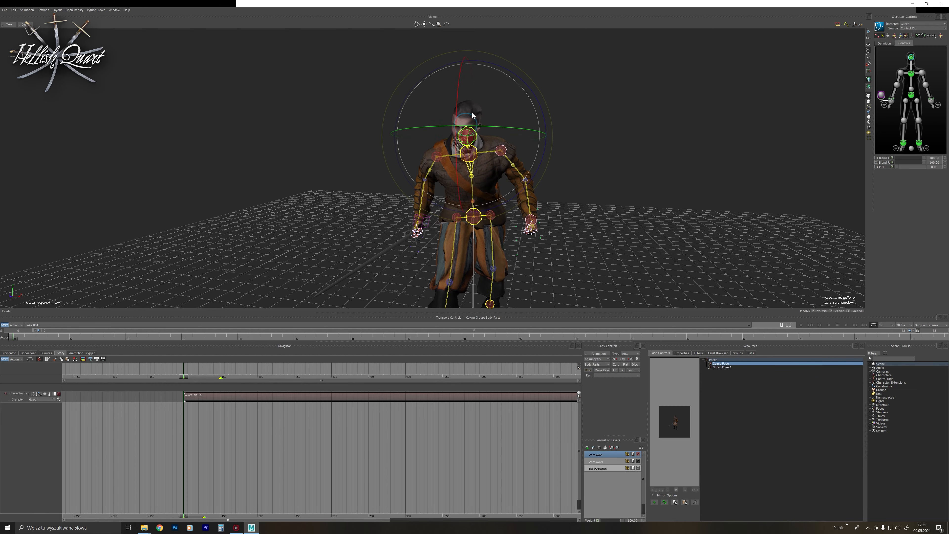
{"action": "key", "text": "ctrl+a"}
{"action": "scroll", "coordinate": [545, 171], "scroll_direction": "down", "scroll_amount": 3}
{"action": "scroll", "coordinate": [574, 207], "scroll_direction": "up", "scroll_amount": 3}
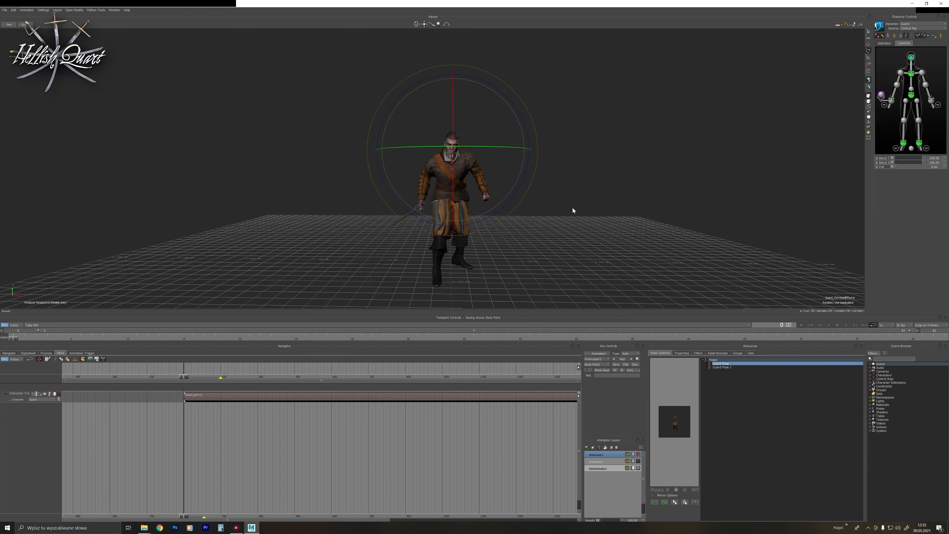
{"action": "left_click_drag", "start_coordinate": [572, 210], "coordinate": [502, 125], "text": "ctrl+shift"}
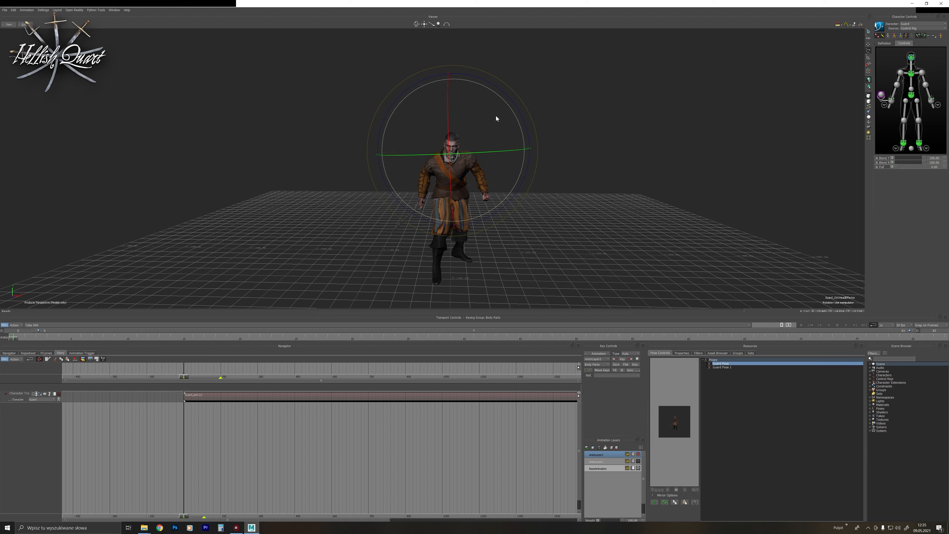
{"action": "mouse_move", "coordinate": [587, 181]}
{"action": "left_mouse_down"}
{"action": "mouse_move", "coordinate": [655, 190]}
{"action": "mouse_move", "coordinate": [595, 191]}
{"action": "left_mouse_up"}
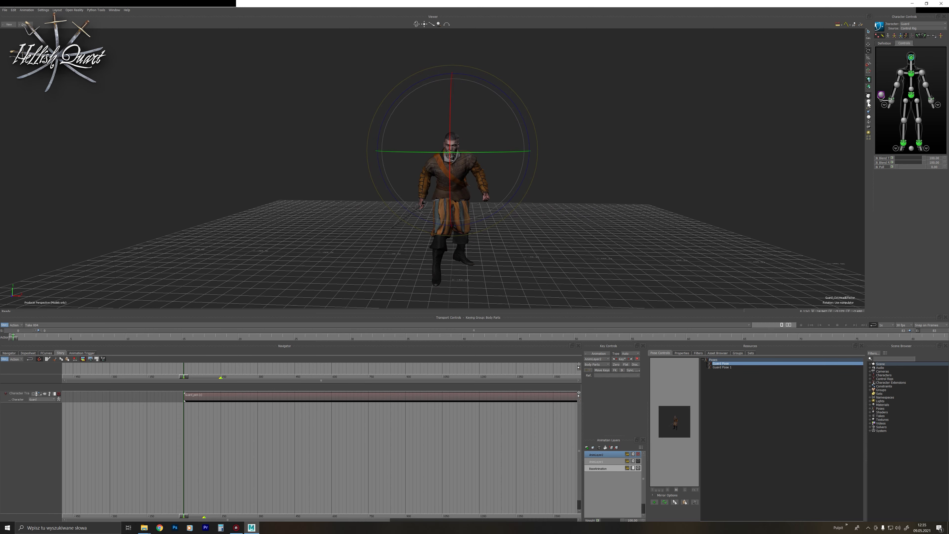
Select the right elbow effector, then play back the take with nothing selected to check the adjusted head and left arm.
{"action": "left_click", "coordinate": [897, 85]}
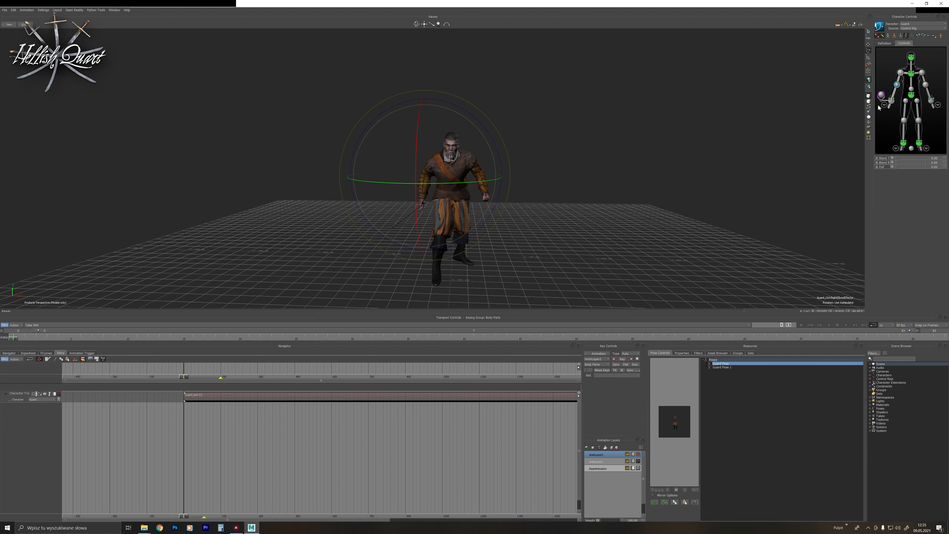
{"action": "left_click", "coordinate": [846, 326]}
{"action": "left_click", "coordinate": [621, 204]}
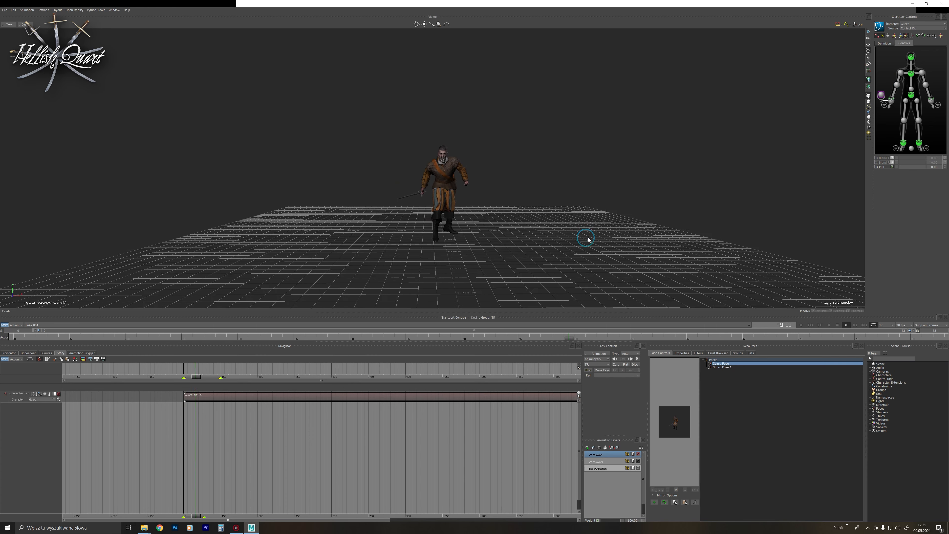
Lower the guard's hips, chest, head and both wrist effectors slightly at the first frame in X-ray display, then play back the take.
{"action": "left_click_drag", "start_coordinate": [587, 237], "coordinate": [565, 191], "text": "ctrl"}
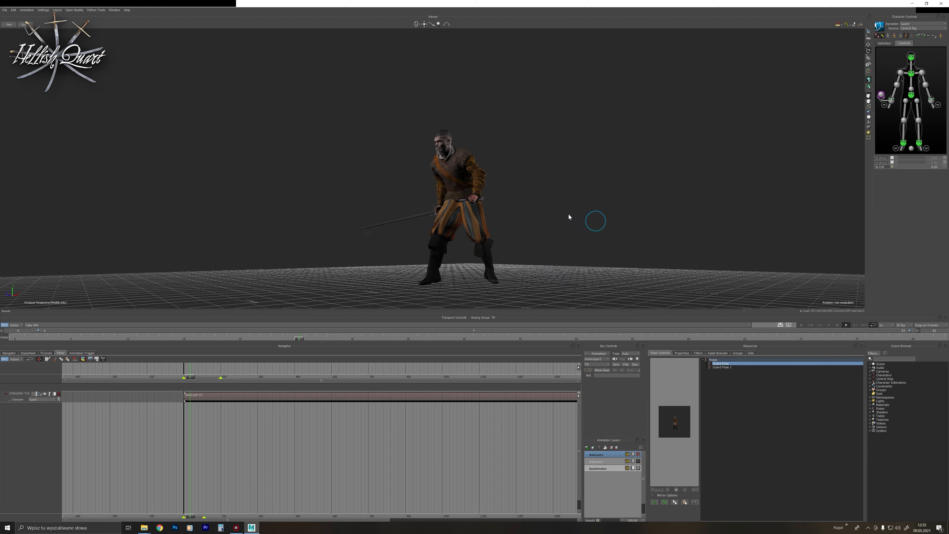
{"action": "key", "text": "ctrl+a"}
{"action": "key", "text": "ctrl+a"}
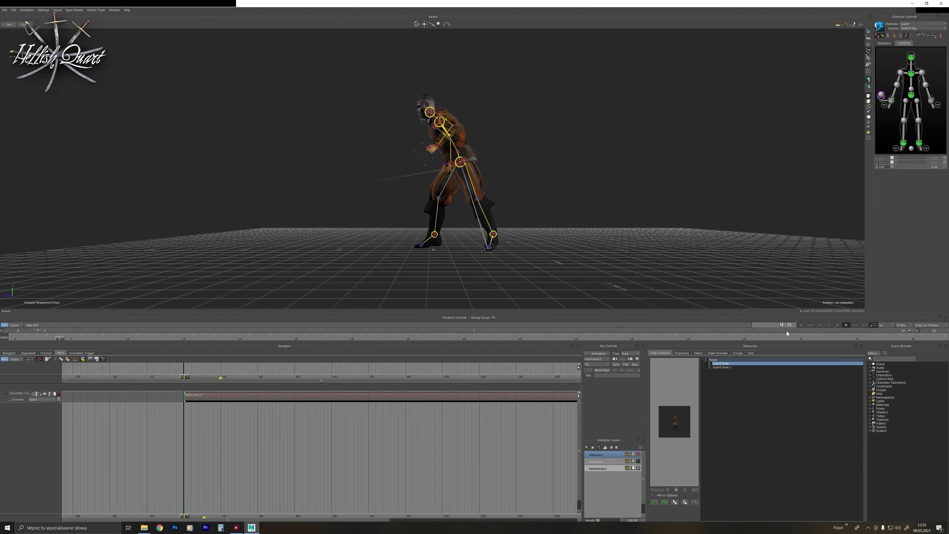
{"action": "left_click_drag", "start_coordinate": [649, 232], "coordinate": [646, 222], "text": "ctrl"}
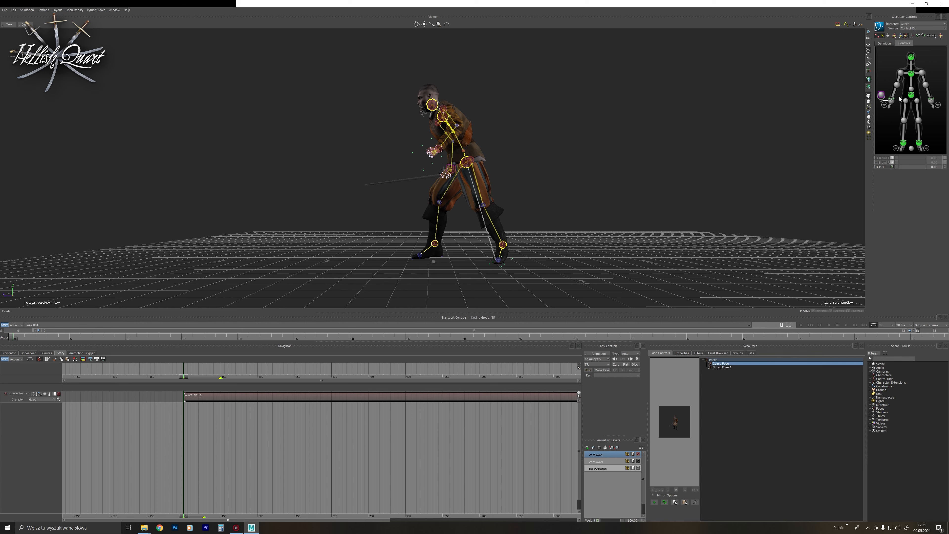
{"action": "left_click", "coordinate": [911, 95]}
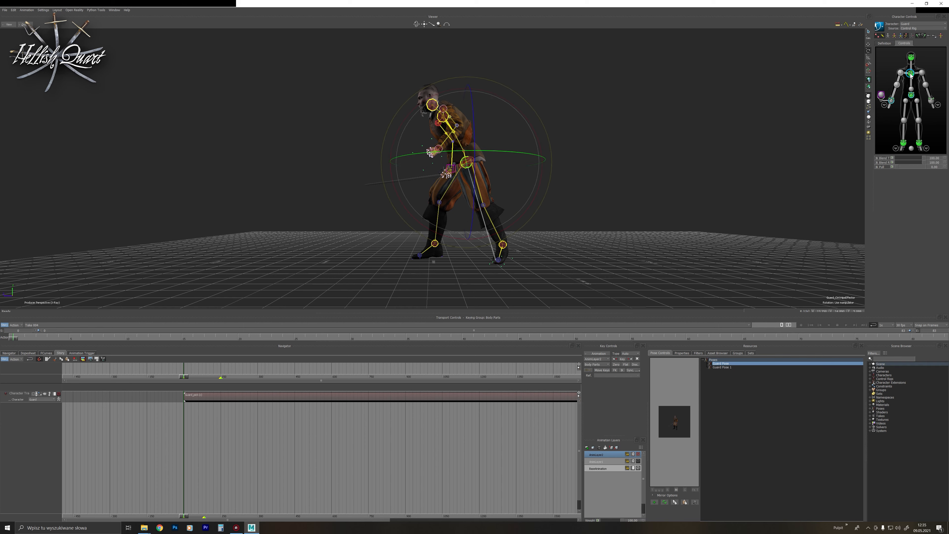
{"action": "left_click", "coordinate": [911, 57]}
{"action": "left_click", "coordinate": [930, 101]}
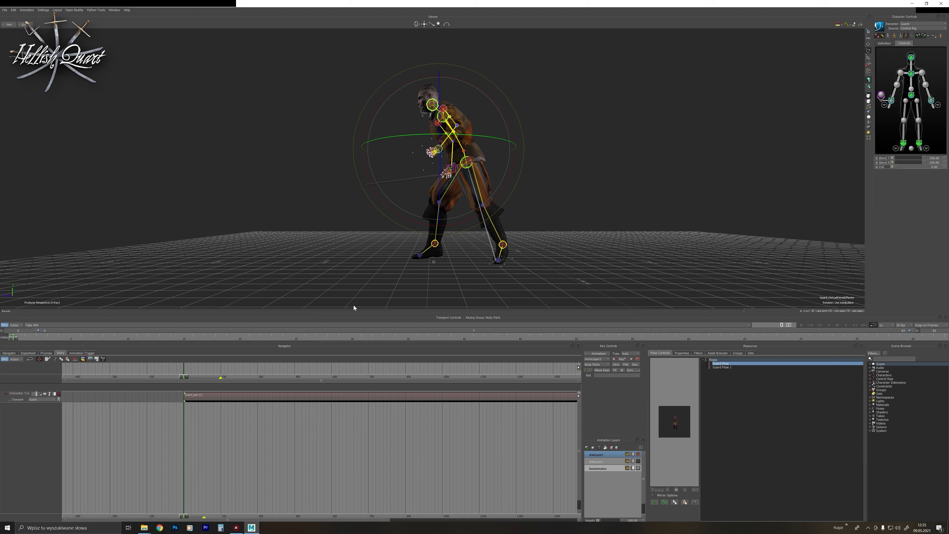
{"action": "mouse_move", "coordinate": [13, 340]}
{"action": "left_mouse_down"}
{"action": "mouse_move", "coordinate": [255, 339]}
{"action": "mouse_move", "coordinate": [1, 339]}
{"action": "left_mouse_up"}
{"action": "key", "text": "t"}
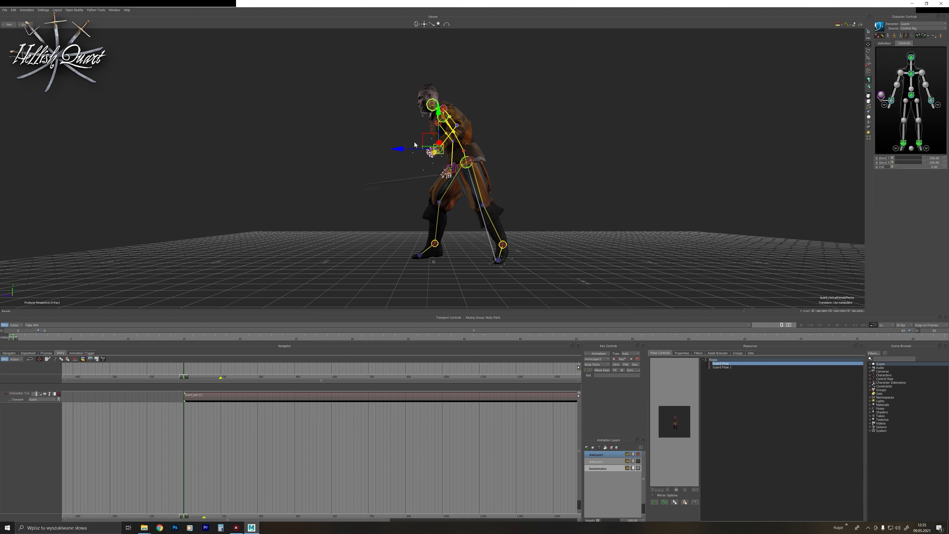
{"action": "left_click_drag", "start_coordinate": [440, 114], "coordinate": [441, 117]}
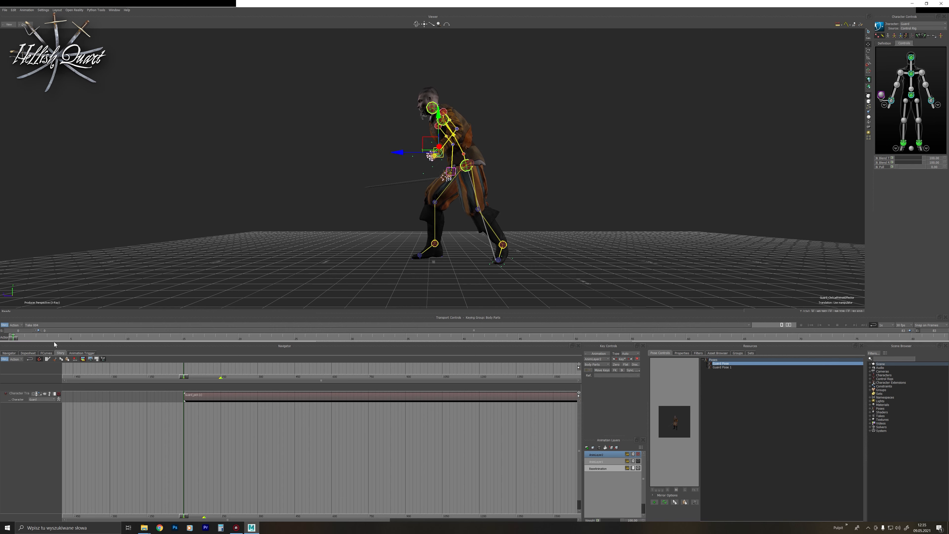
{"action": "mouse_move", "coordinate": [13, 338]}
{"action": "left_mouse_down"}
{"action": "mouse_move", "coordinate": [329, 337]}
{"action": "mouse_move", "coordinate": [657, 316]}
{"action": "mouse_move", "coordinate": [11, 331]}
{"action": "left_mouse_up"}
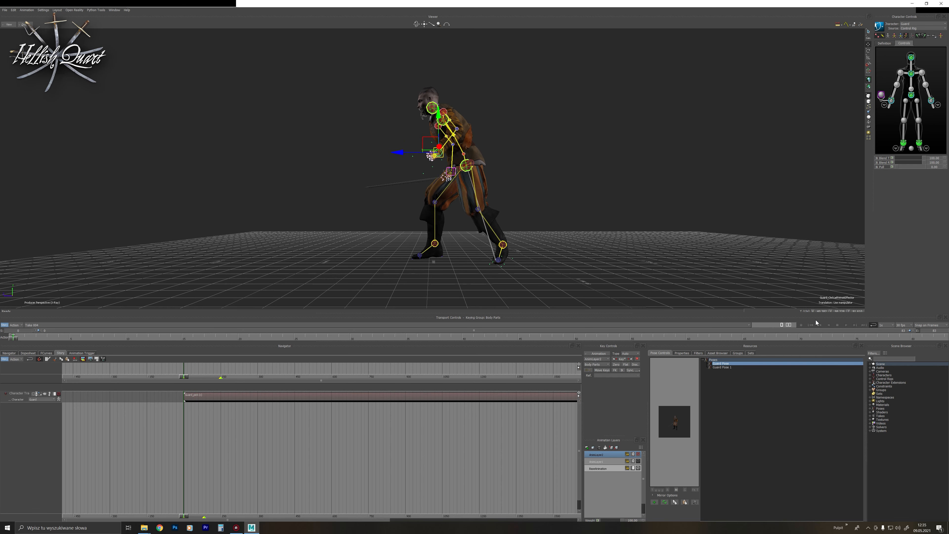
{"action": "left_click", "coordinate": [847, 324]}
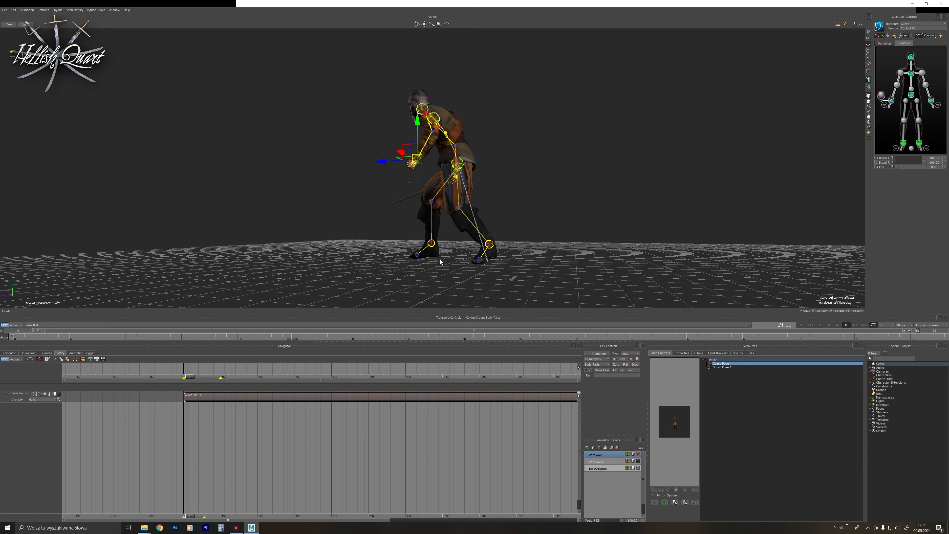
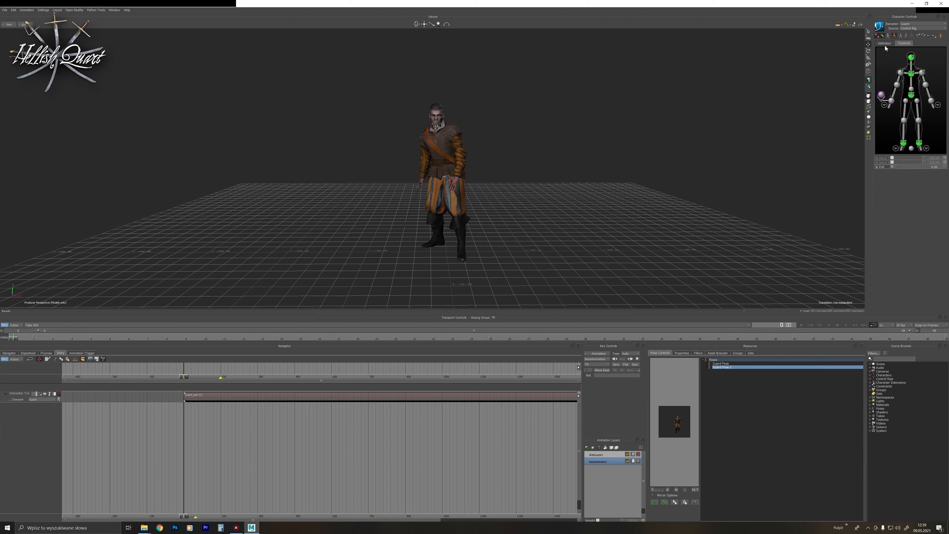
Match the guard's hips to the first saved guard pose at the first frame on AnimLayer1.
{"action": "left_click", "coordinate": [891, 101]}
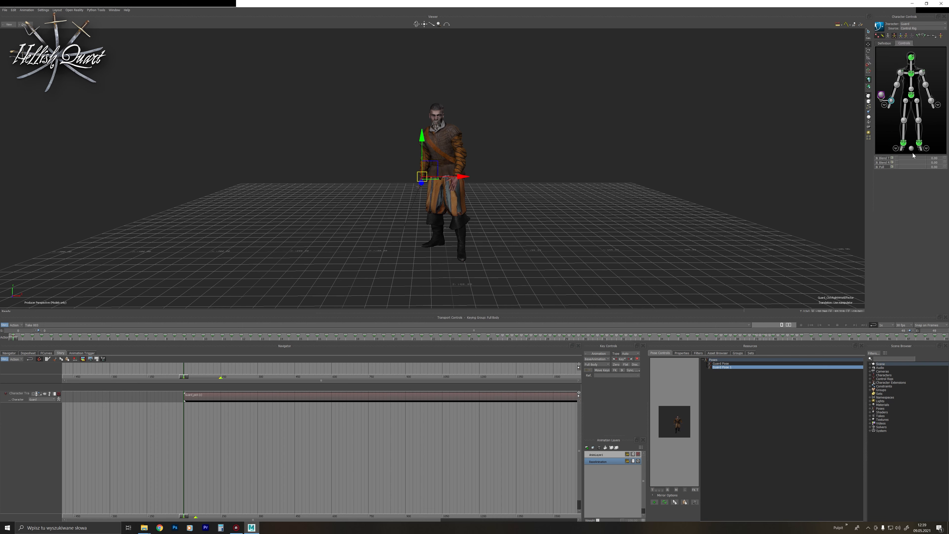
{"action": "left_click", "coordinate": [912, 95]}
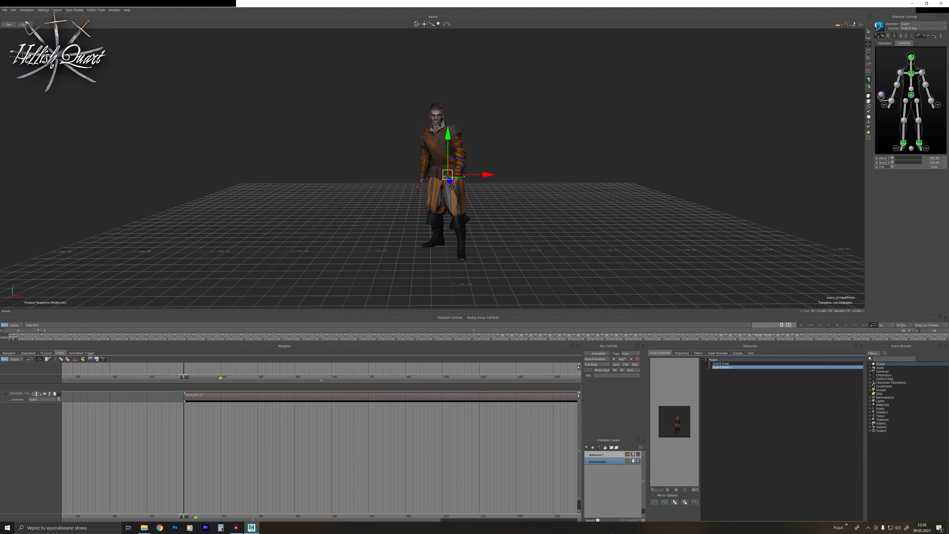
{"action": "left_click", "coordinate": [592, 455]}
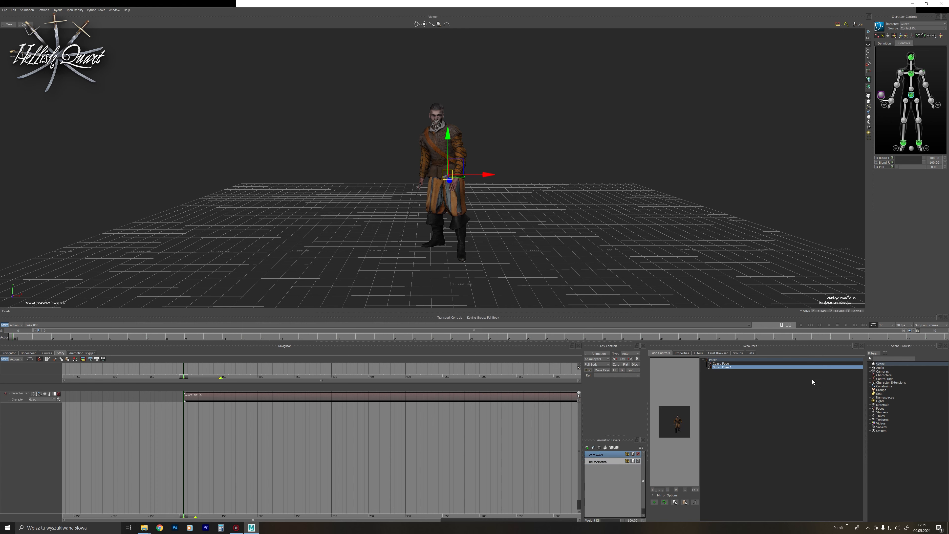
{"action": "left_click", "coordinate": [721, 363]}
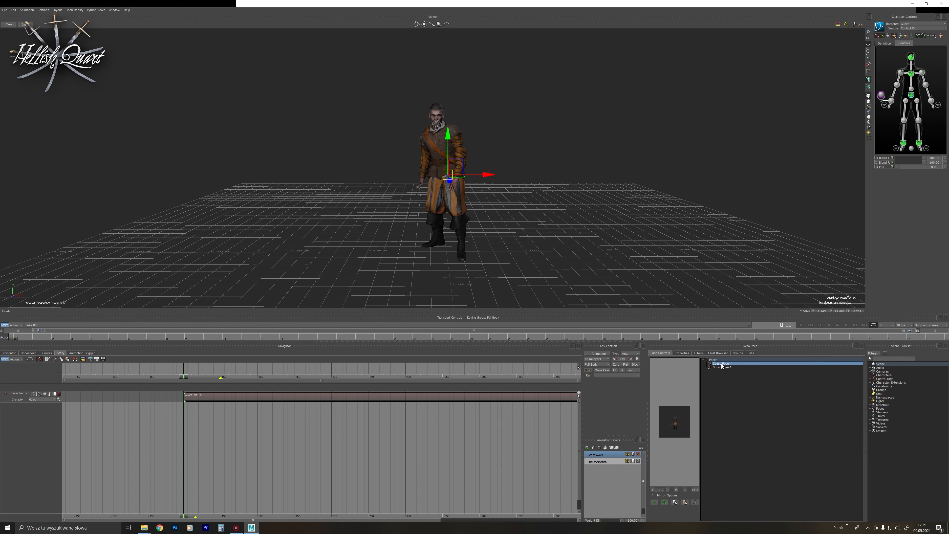
{"action": "left_click", "coordinate": [685, 503]}
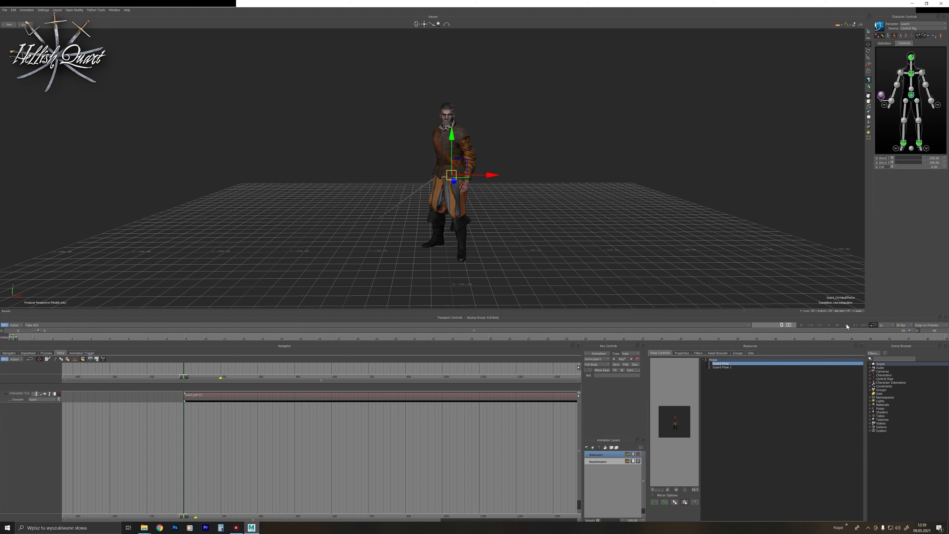
Match the hips at the take's last frame to the second saved pose, Guard Pose 1.
{"action": "left_click", "coordinate": [863, 325]}
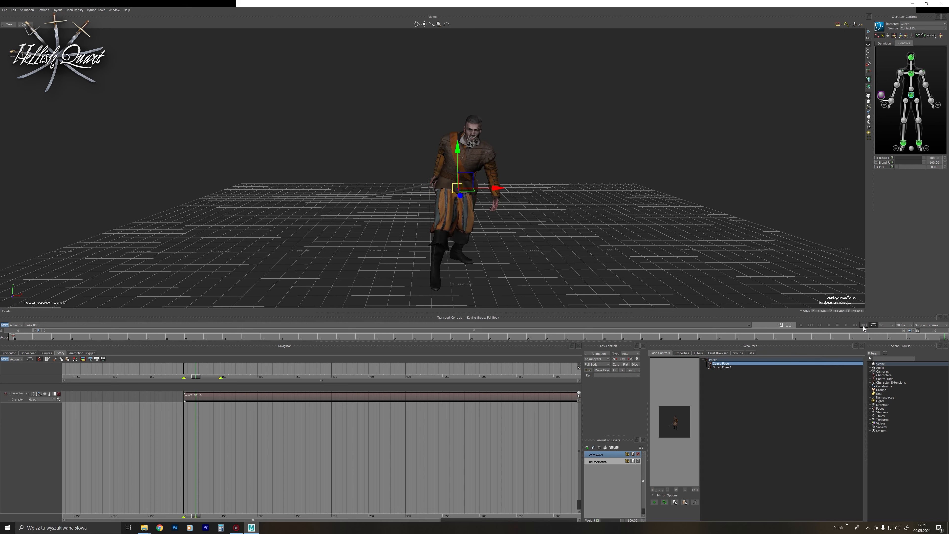
{"action": "left_click", "coordinate": [733, 368]}
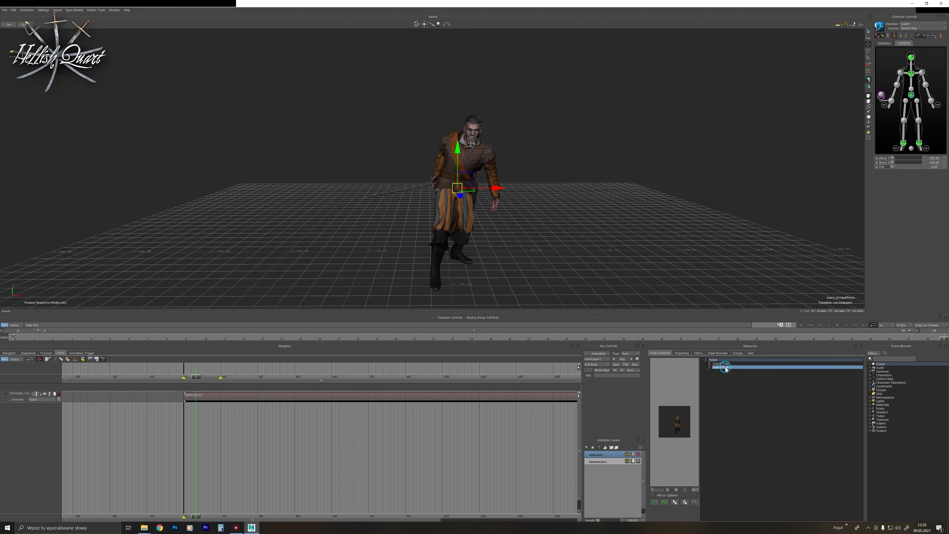
{"action": "left_click", "coordinate": [685, 503]}
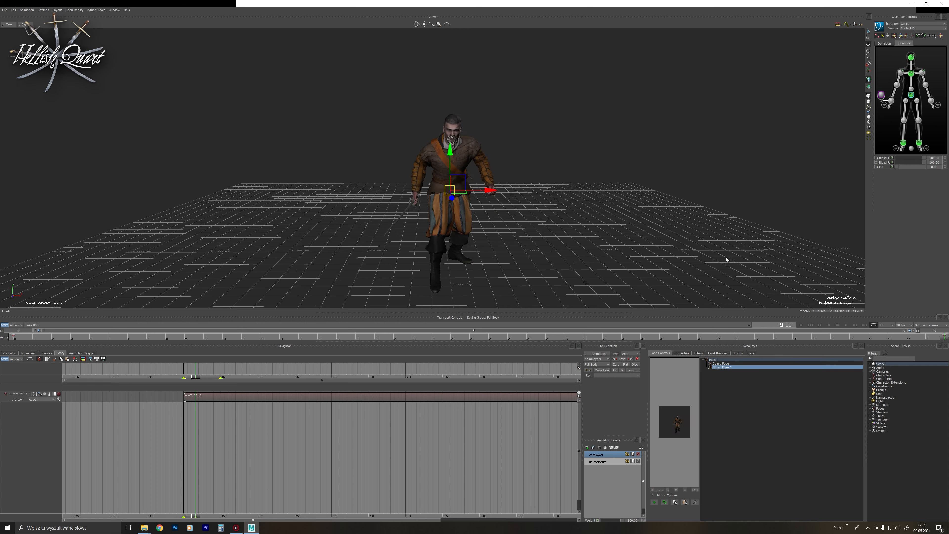
Play back the take with nothing selected to check the matched start and end poses, then return to the first frame.
{"action": "left_click", "coordinate": [809, 324]}
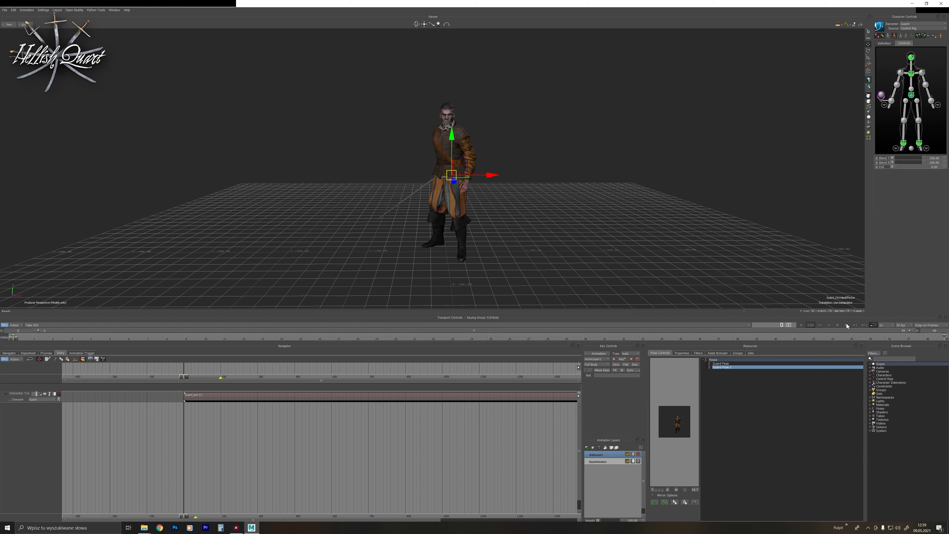
{"action": "left_click", "coordinate": [846, 324]}
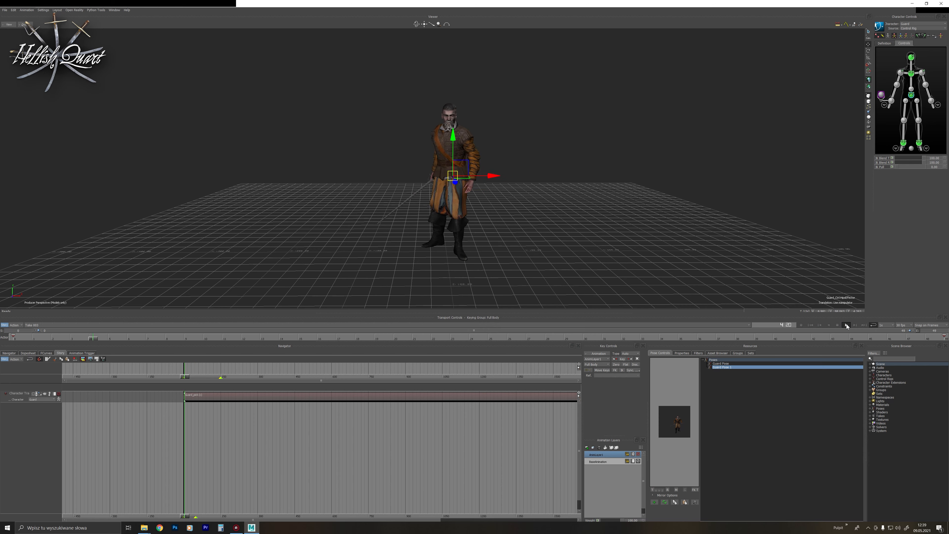
{"action": "left_click", "coordinate": [611, 194]}
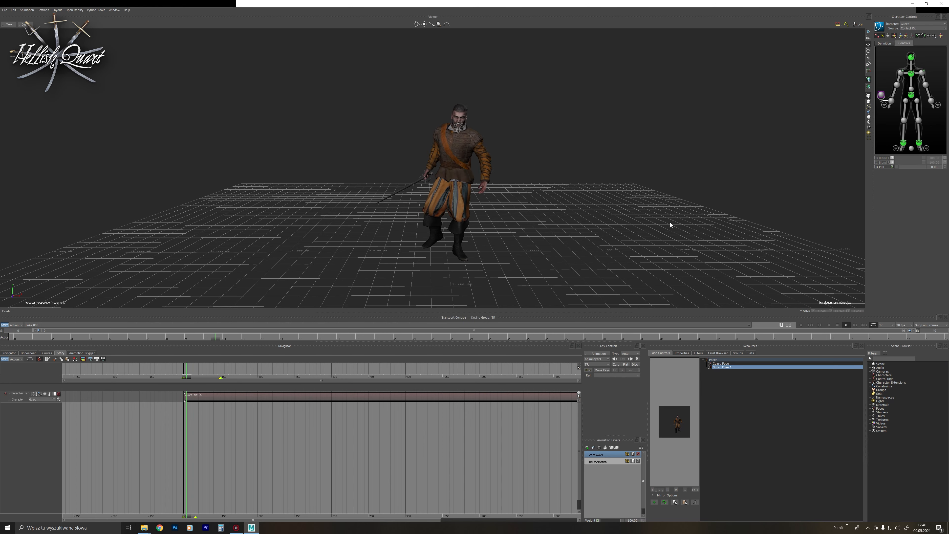
{"action": "left_click", "coordinate": [809, 324]}
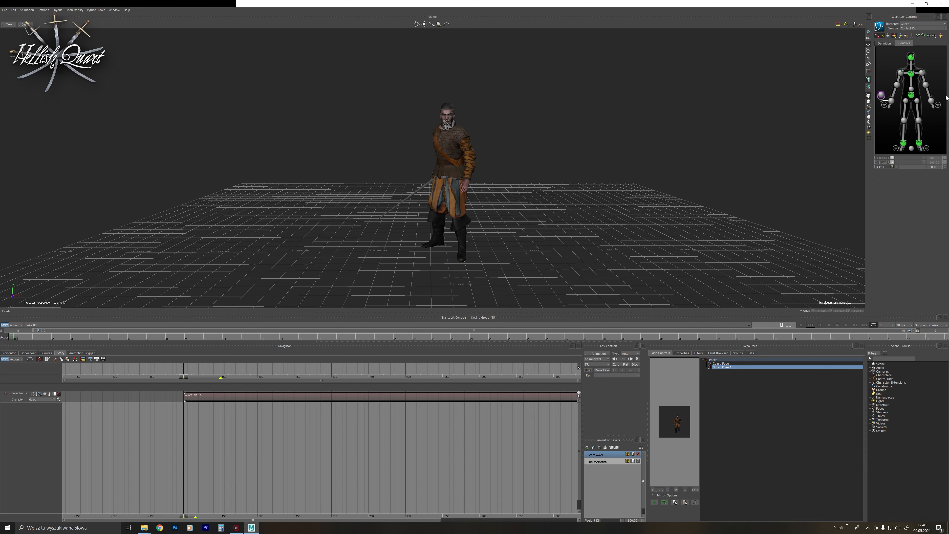
Select the left index finger effector and move its start and end keys close together near the middle of the take.
{"action": "left_click", "coordinate": [938, 104]}
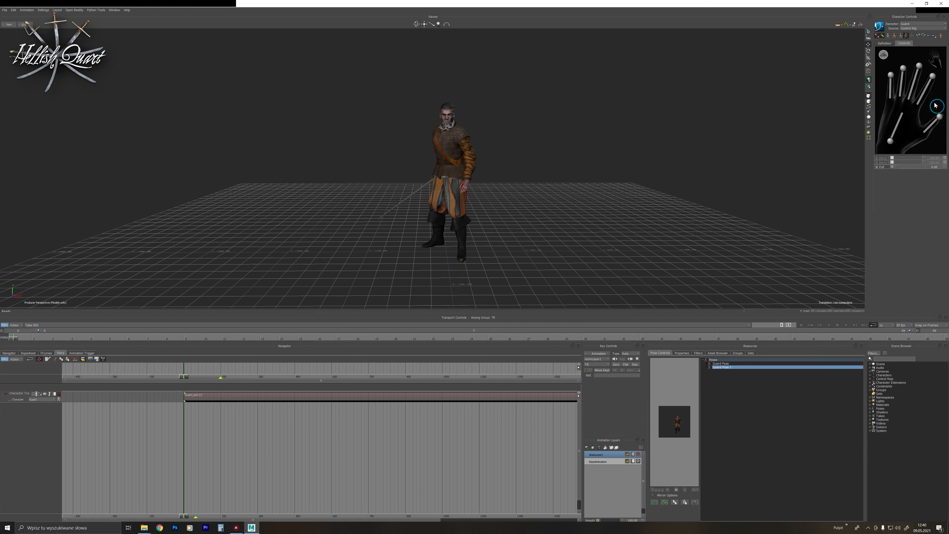
{"action": "left_click", "coordinate": [932, 76]}
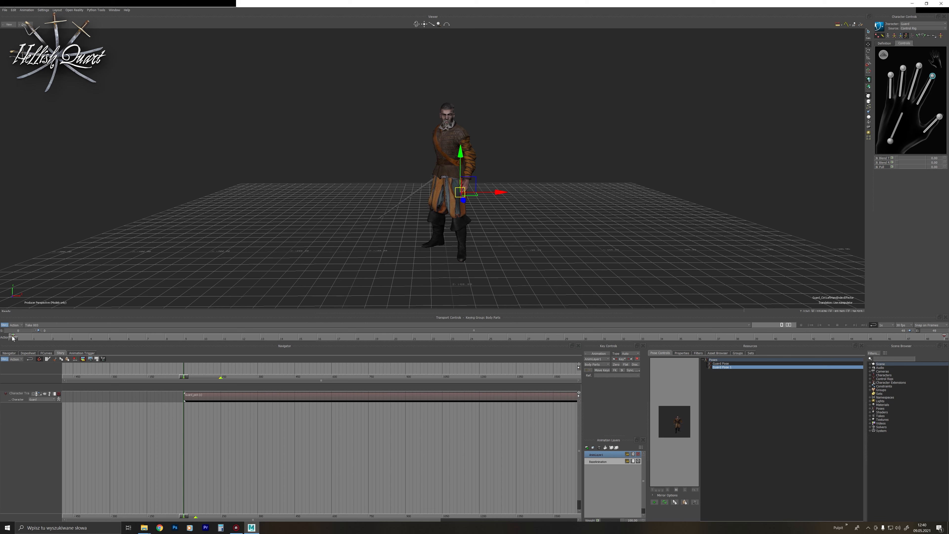
{"action": "left_click_drag", "start_coordinate": [12, 337], "coordinate": [127, 339]}
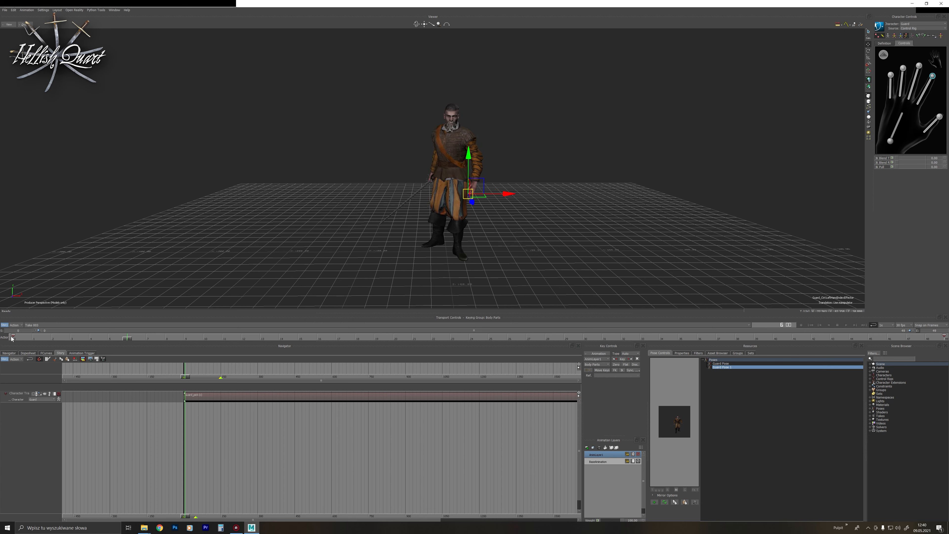
{"action": "left_click_drag", "start_coordinate": [13, 337], "coordinate": [166, 336]}
{"action": "left_click_drag", "start_coordinate": [98, 340], "coordinate": [375, 325]}
{"action": "left_click_drag", "start_coordinate": [944, 336], "coordinate": [414, 340]}
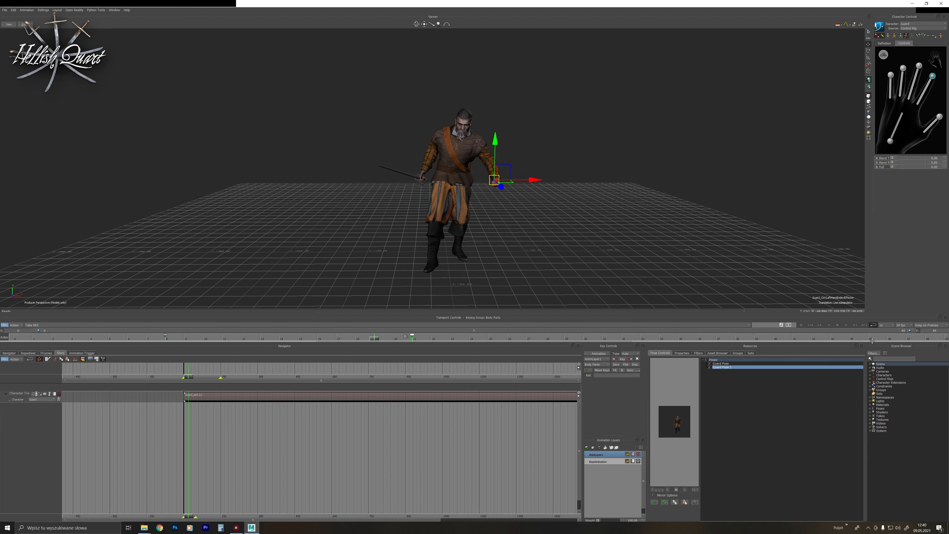
Play back the take from the start with nothing selected to check the retimed left hand, viewing the guard from the side.
{"action": "left_click", "coordinate": [810, 325]}
{"action": "left_click", "coordinate": [683, 243]}
{"action": "left_click", "coordinate": [846, 324]}
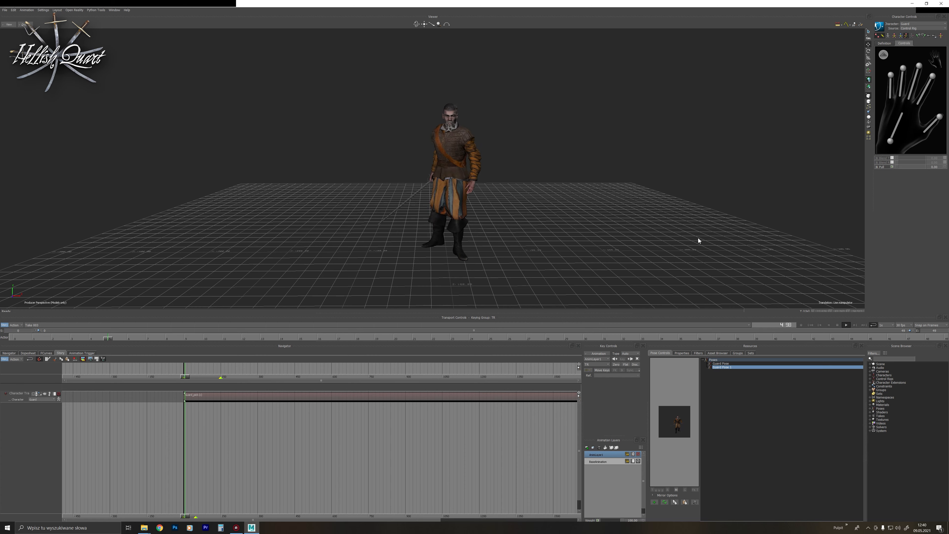
{"action": "left_click_drag", "start_coordinate": [698, 236], "coordinate": [652, 261], "text": "ctrl+shift"}
Show the guard's rig in X-ray display at the last frame and select the root control at the feet.
{"action": "key", "text": "ctrl+a"}
{"action": "key", "text": "ctrl+a"}
{"action": "key", "text": "ctrl+a"}
{"action": "left_click", "coordinate": [859, 326]}
{"action": "key", "text": "ctrl+a"}
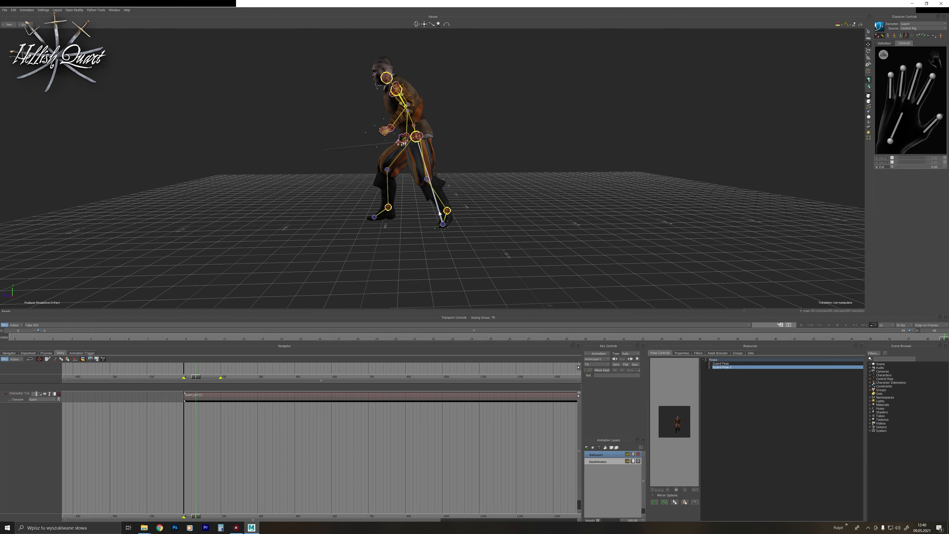
{"action": "left_click", "coordinate": [442, 222]}
{"action": "left_click_drag", "start_coordinate": [474, 211], "coordinate": [502, 212], "text": "ctrl+shift"}
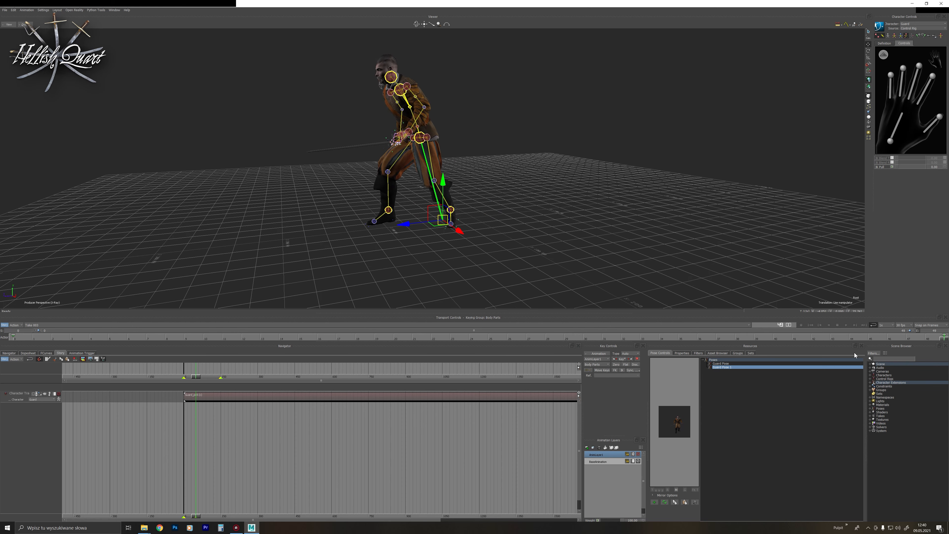
Play back the take from the start with the rig visible to check the body's movement relative to the root.
{"action": "left_click", "coordinate": [813, 325]}
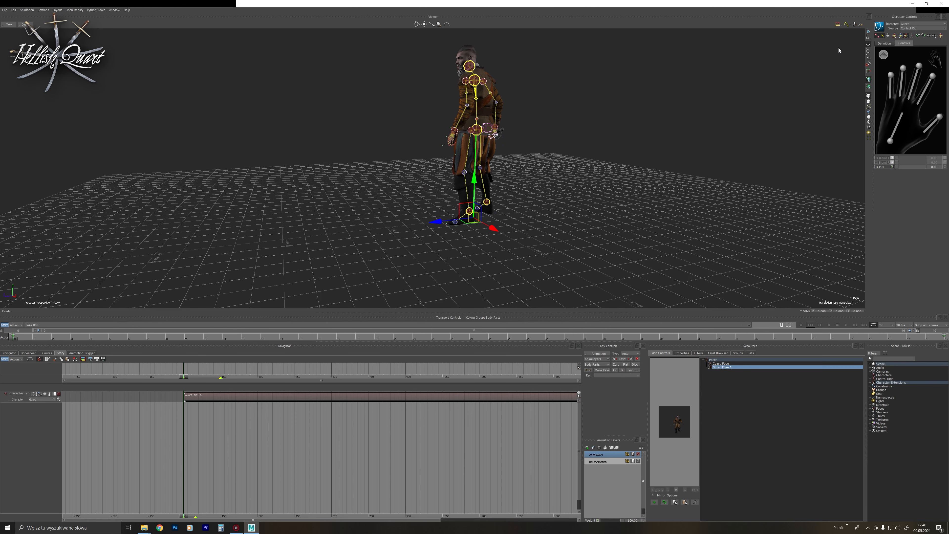
{"action": "left_click", "coordinate": [911, 35]}
{"action": "left_click", "coordinate": [844, 324]}
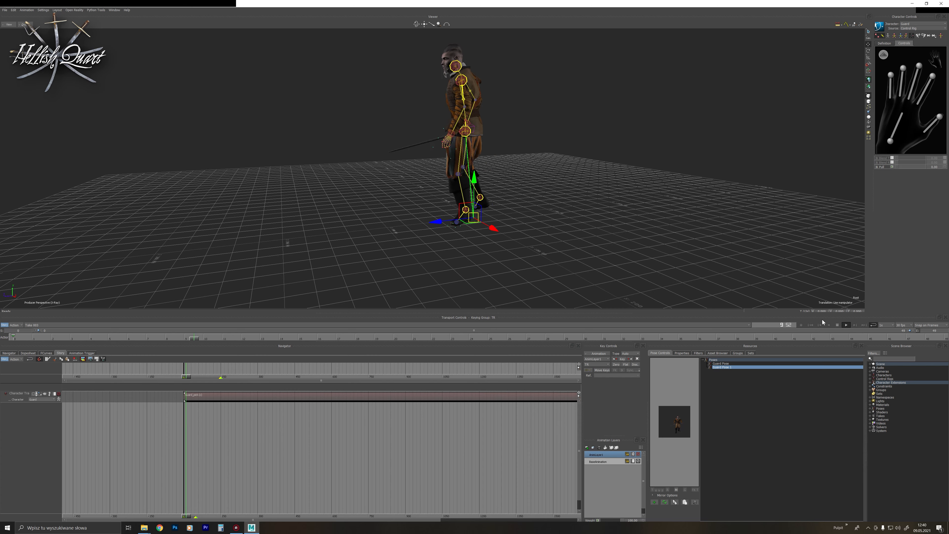
{"action": "middle_click_drag", "start_coordinate": [627, 248], "coordinate": [609, 246]}
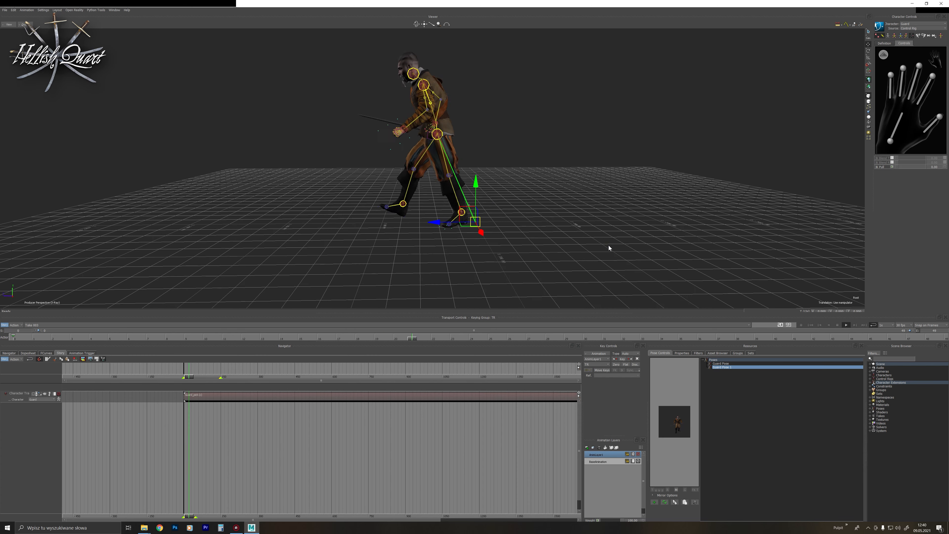
{"action": "left_click", "coordinate": [810, 324]}
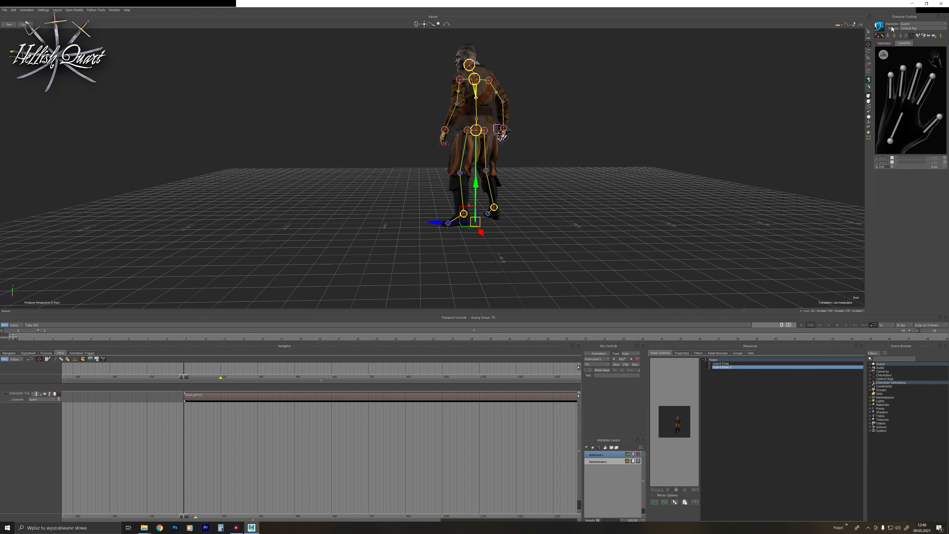
Select the hips, chest, both wrists and head effectors in body-part keying and lower them slightly near the middle of the take.
{"action": "left_click", "coordinate": [906, 35]}
{"action": "left_click", "coordinate": [911, 96]}
{"action": "left_click", "coordinate": [911, 74], "text": "shift"}
{"action": "left_click", "coordinate": [892, 102], "text": "shift"}
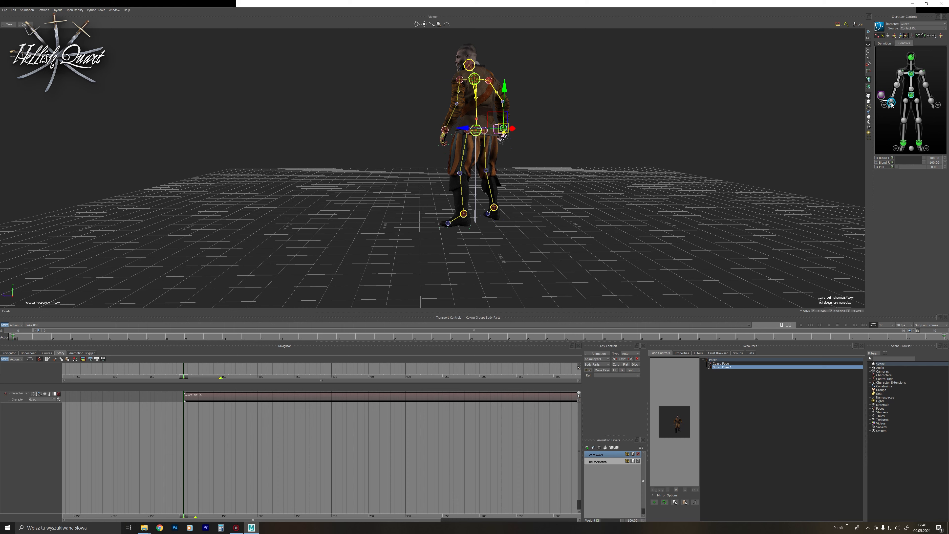
{"action": "left_click", "coordinate": [932, 102], "text": "shift"}
{"action": "left_click", "coordinate": [911, 59], "text": "shift"}
{"action": "scroll", "coordinate": [620, 191], "scroll_direction": "up", "scroll_amount": 2}
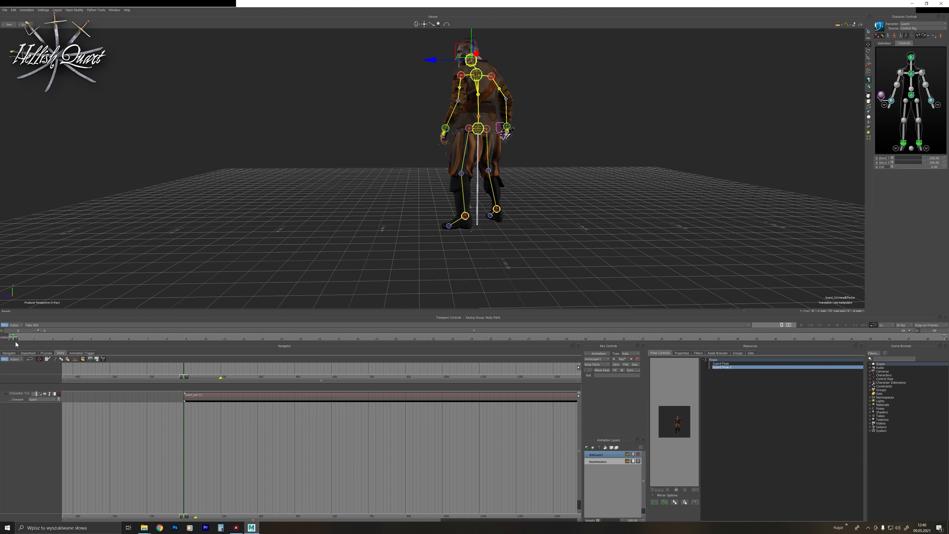
{"action": "left_click_drag", "start_coordinate": [13, 340], "coordinate": [437, 324]}
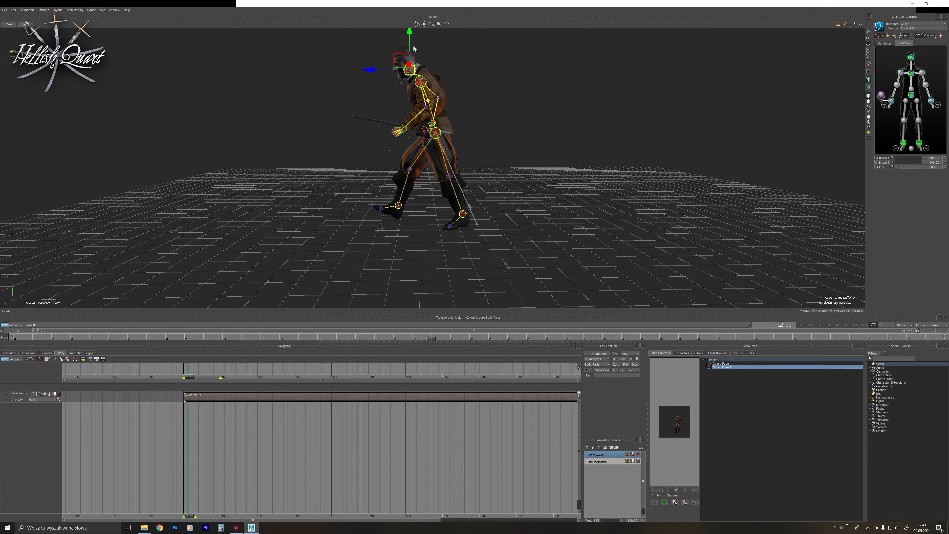
{"action": "left_click_drag", "start_coordinate": [409, 32], "coordinate": [409, 33]}
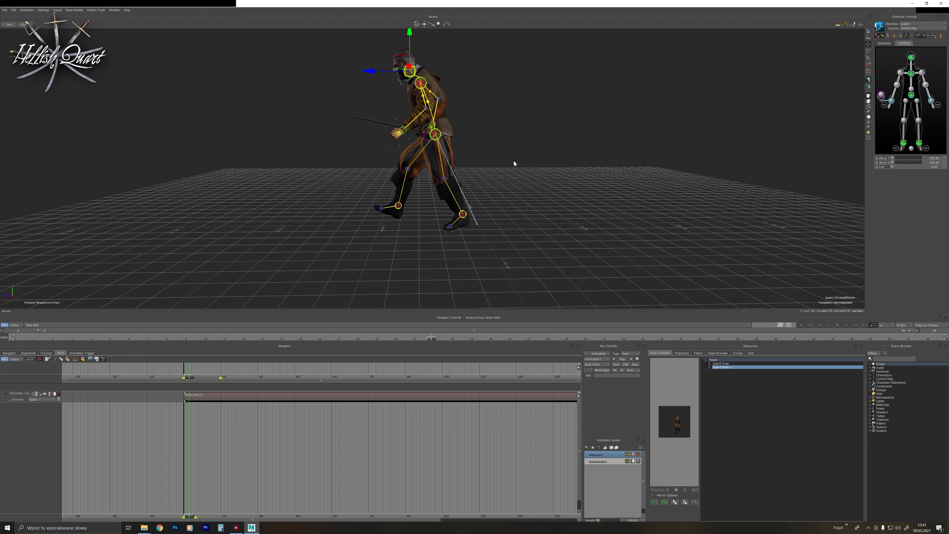
Play back the take from the start with the rig hidden, viewing the guard from the front to check the lowered body.
{"action": "left_click", "coordinate": [810, 324]}
{"action": "left_click", "coordinate": [846, 325]}
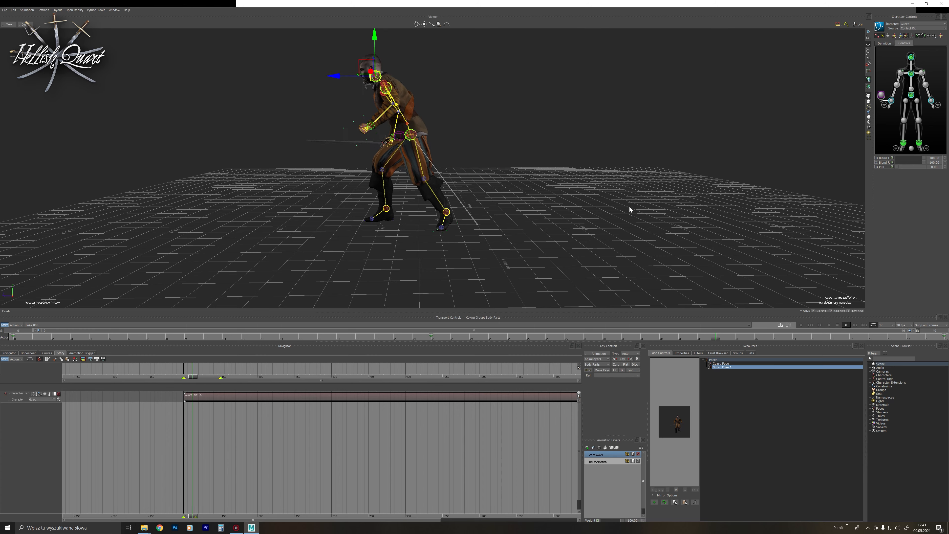
{"action": "left_click_drag", "start_coordinate": [600, 209], "coordinate": [659, 236], "text": "ctrl+shift"}
{"action": "key", "text": "ctrl+a"}
{"action": "left_click", "coordinate": [812, 325]}
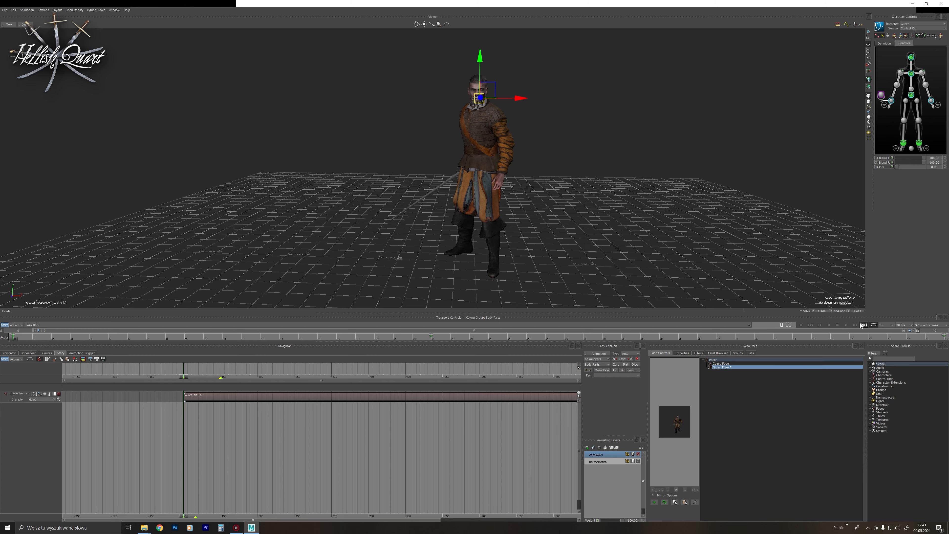
Update the second stored guard pose from the last frame, and show the rig in X-ray display again.
{"action": "left_click", "coordinate": [864, 325]}
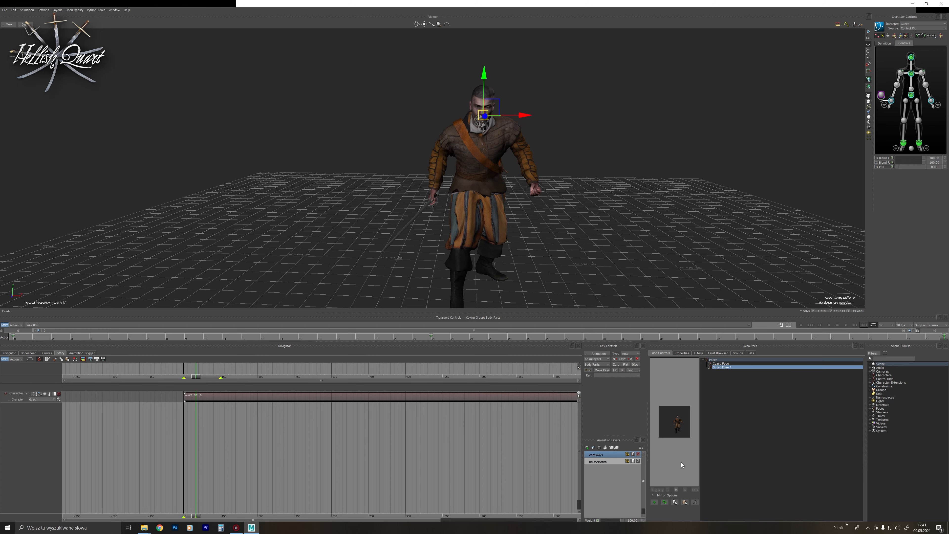
{"action": "left_click", "coordinate": [665, 502]}
{"action": "left_click_drag", "start_coordinate": [623, 239], "coordinate": [482, 250], "text": "shift"}
{"action": "key", "text": "ctrl+a"}
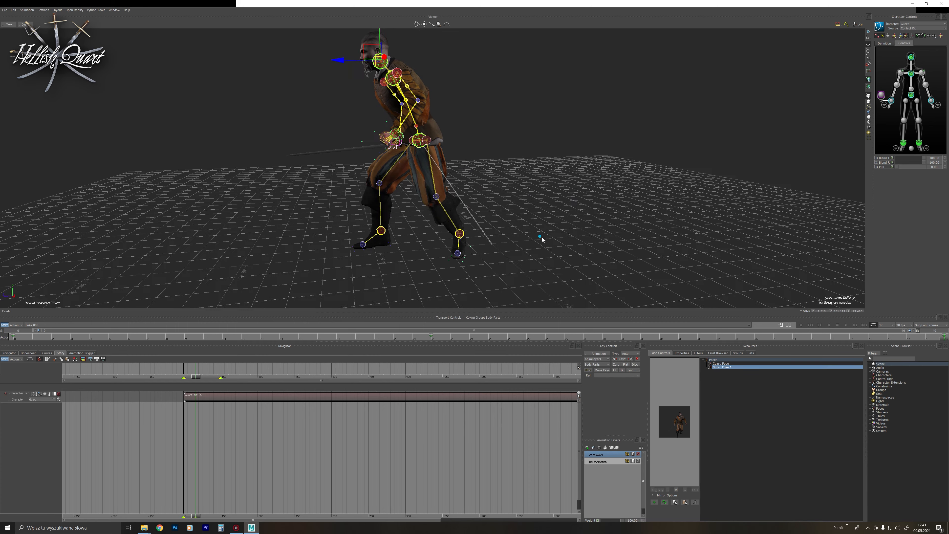
Bake the finished take's control rig animation to the guard's skeleton.
{"action": "left_click_drag", "start_coordinate": [540, 238], "coordinate": [638, 205], "text": "ctrl+shift"}
{"action": "left_click", "coordinate": [879, 25]}
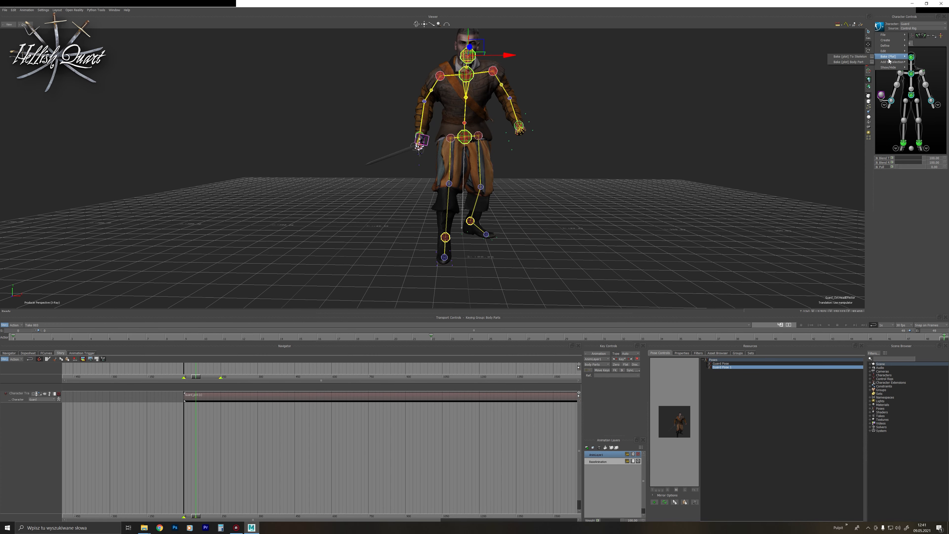
{"action": "left_click", "coordinate": [855, 57]}
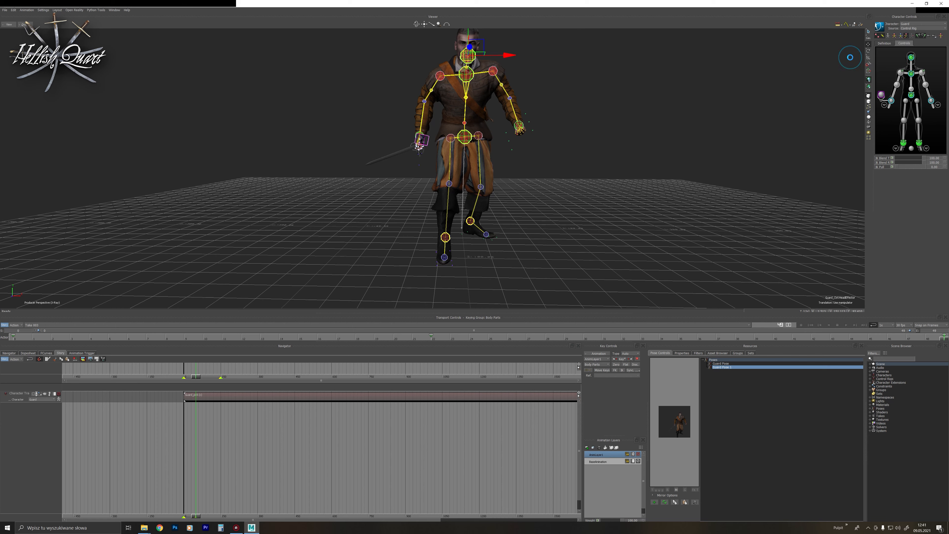
Rename Take 003 as Guard_CharSel_PickStart.
{"action": "left_click", "coordinate": [10, 354]}
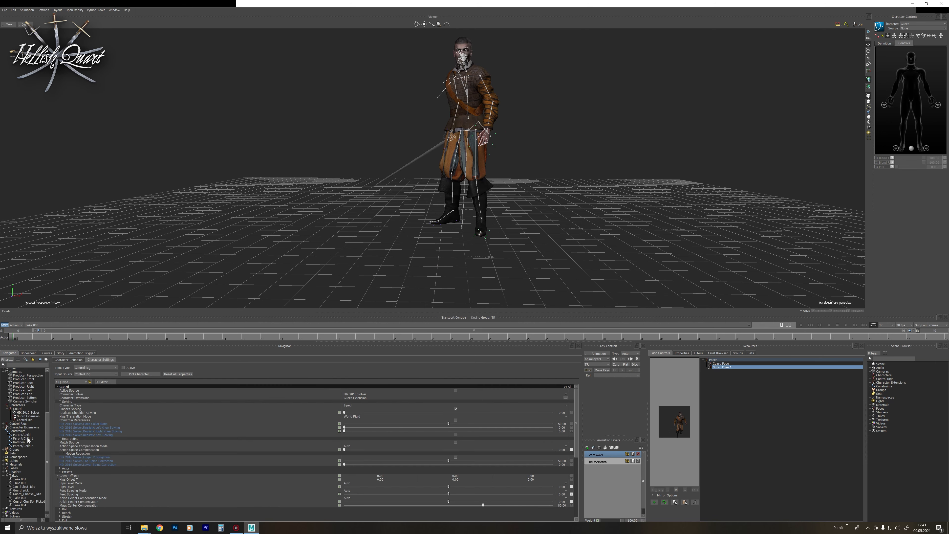
{"action": "left_click", "coordinate": [24, 494]}
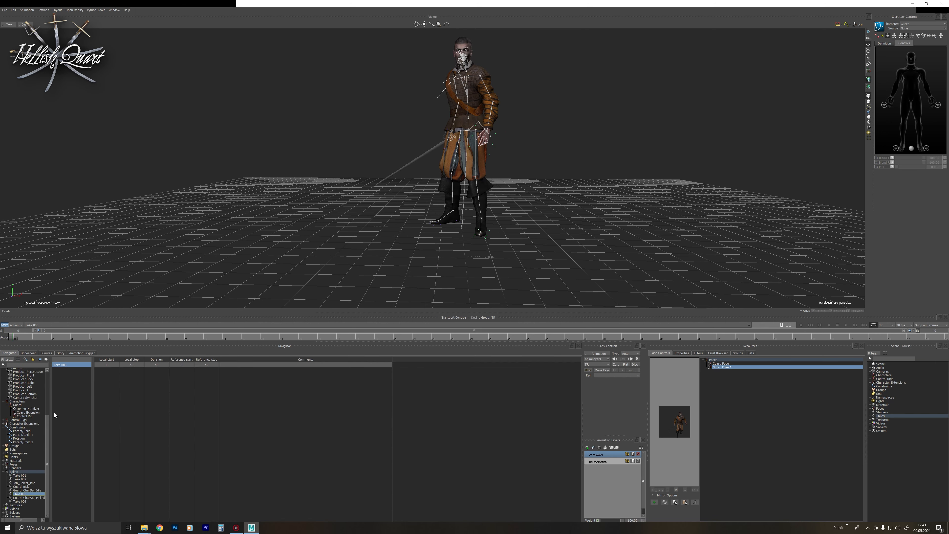
{"action": "double_click", "coordinate": [72, 363]}
{"action": "type", "text": "Guard_CharSel_PickStart"}
{"action": "key", "text": "Return"}
Open the Guard_CharSel_Picked take and bake the guard's skeleton animation to the control rig.
{"action": "double_click", "coordinate": [37, 498]}
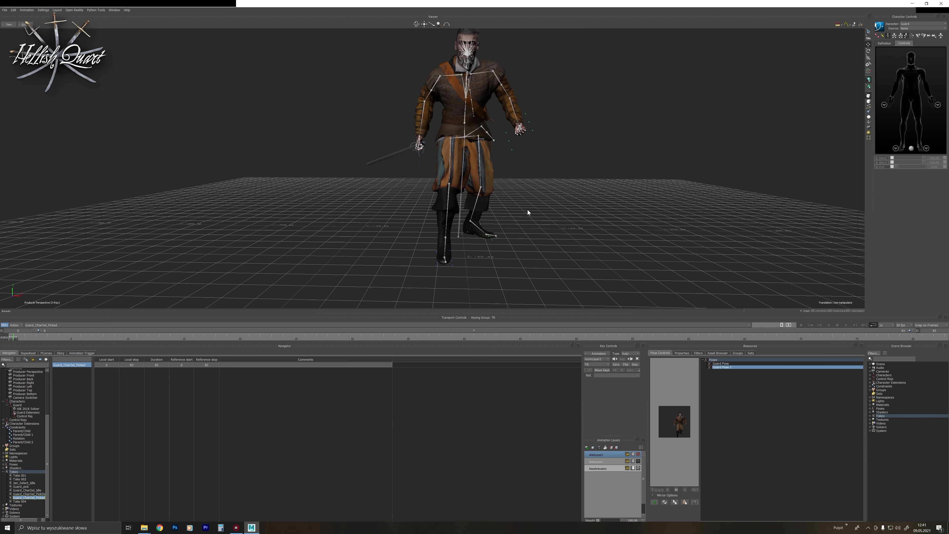
{"action": "left_click_drag", "start_coordinate": [527, 210], "coordinate": [456, 251], "text": "ctrl+shift"}
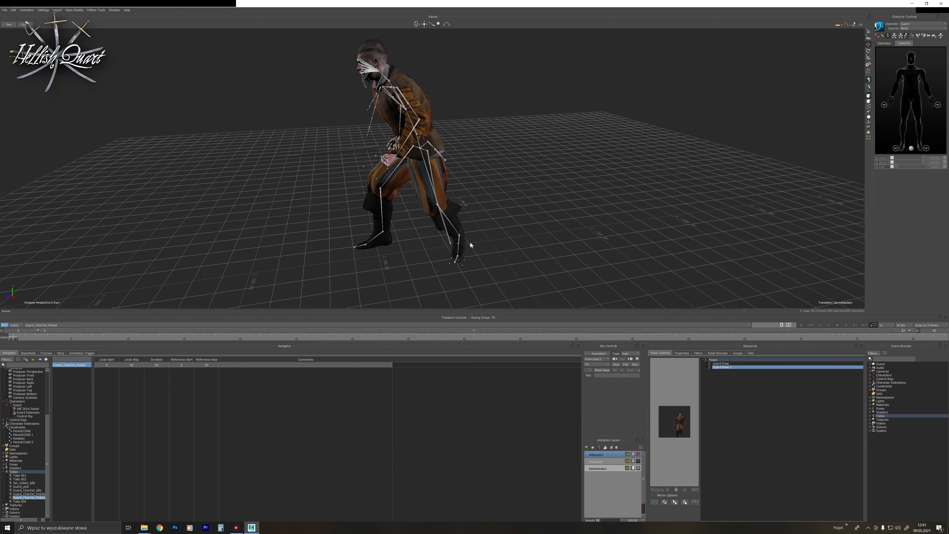
{"action": "left_click", "coordinate": [880, 27]}
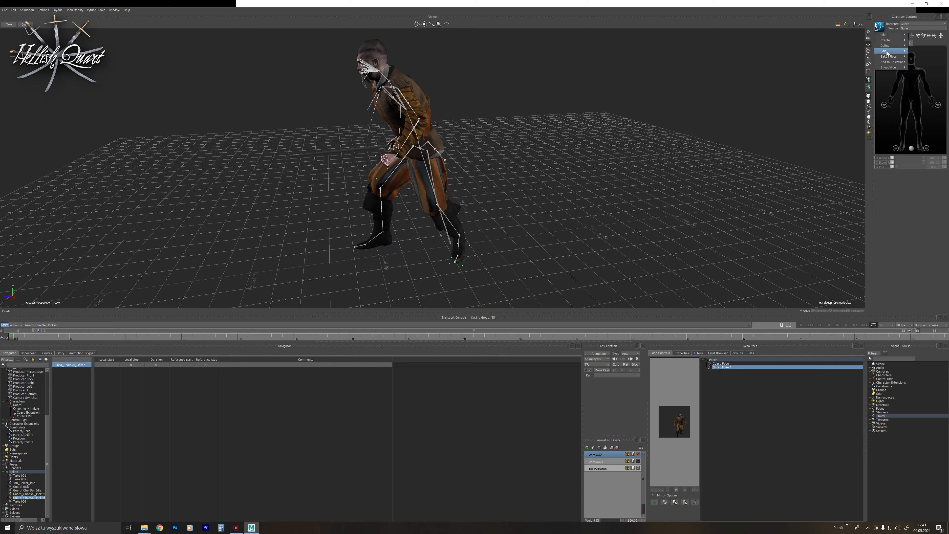
{"action": "mouse_move", "coordinate": [890, 59]}
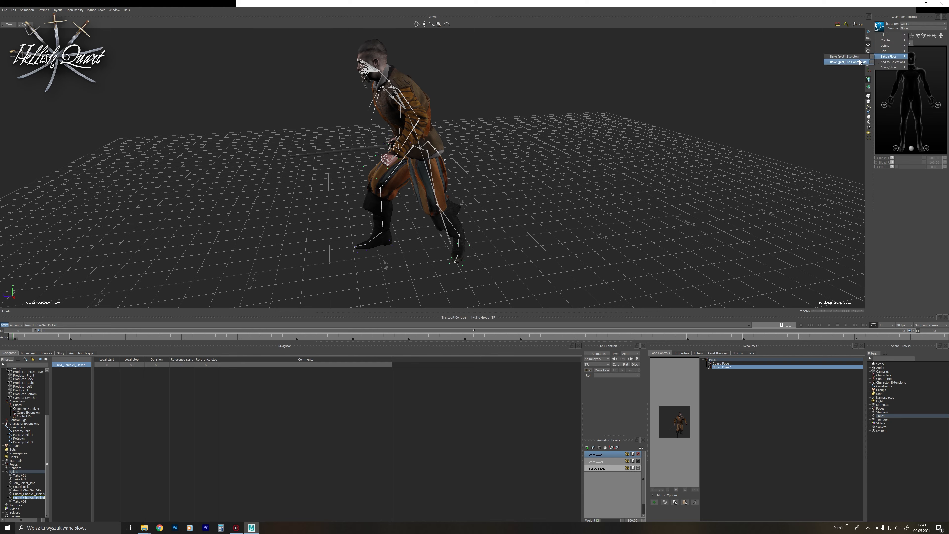
{"action": "left_click", "coordinate": [847, 61]}
Paste the second stored guard pose onto the full body at the take's first frame, matched at the hips, and key it.
{"action": "left_click", "coordinate": [910, 100]}
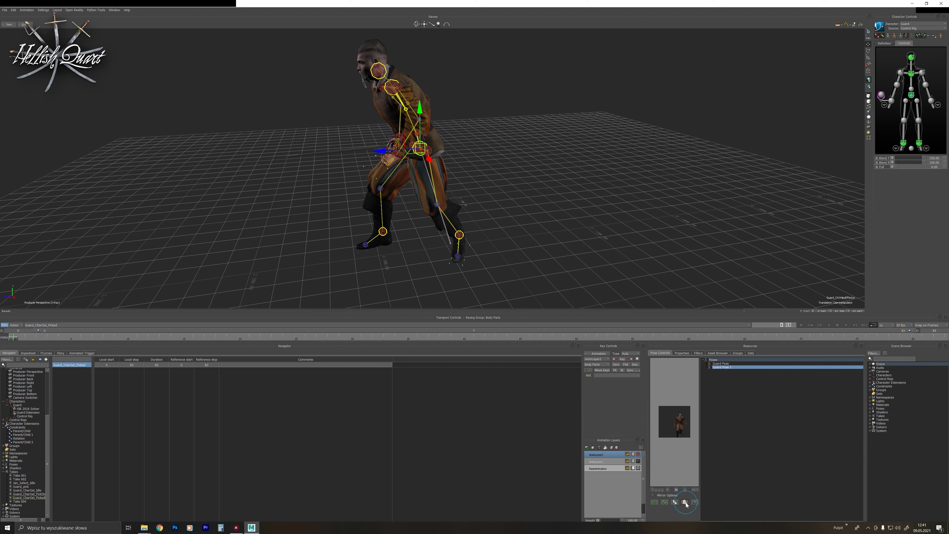
{"action": "left_click", "coordinate": [893, 36]}
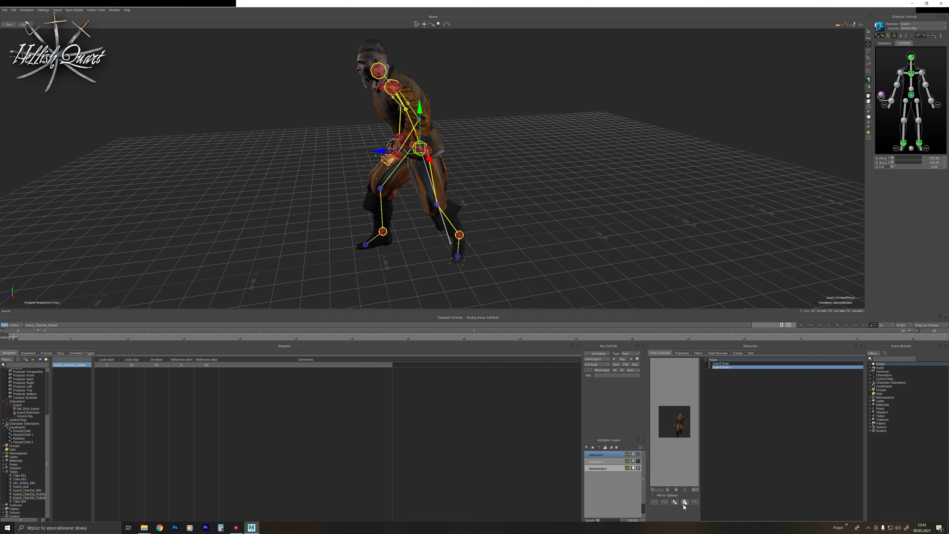
{"action": "key", "text": "k"}
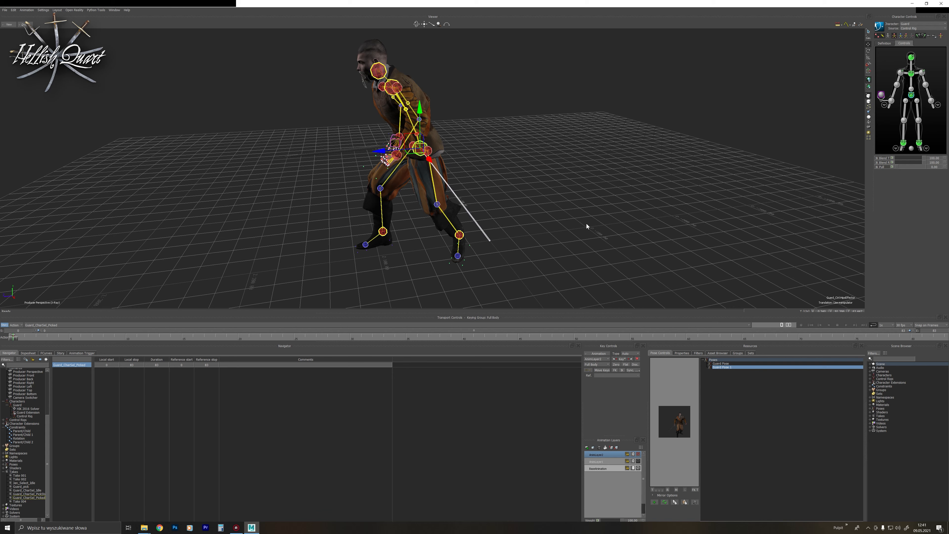
{"action": "mouse_move", "coordinate": [13, 339]}
{"action": "left_mouse_down"}
{"action": "mouse_move", "coordinate": [625, 324]}
{"action": "mouse_move", "coordinate": [0, 349]}
{"action": "left_mouse_up"}
Bake the Guard_CharSel_Picked take's corrected control rig animation back to the skeleton.
{"action": "left_click", "coordinate": [880, 27]}
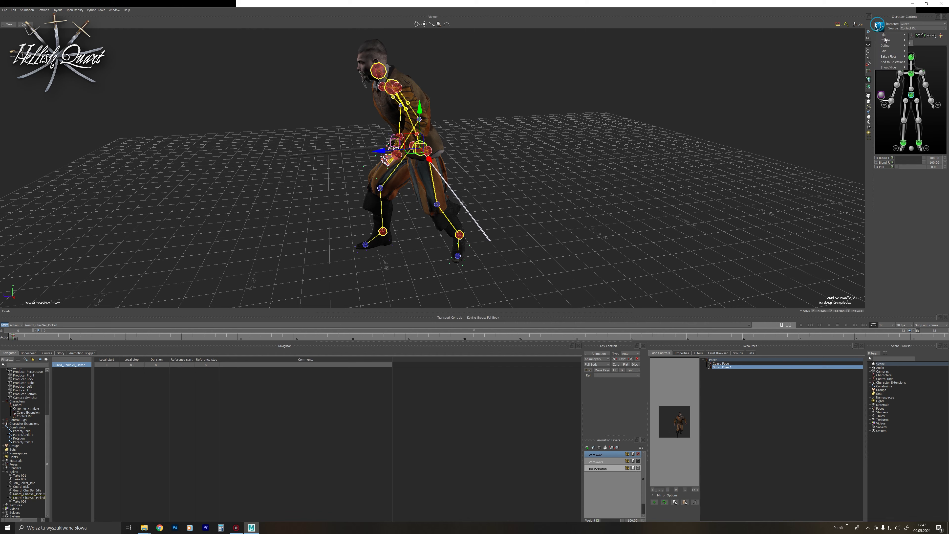
{"action": "mouse_move", "coordinate": [889, 56]}
{"action": "left_click", "coordinate": [853, 57]}
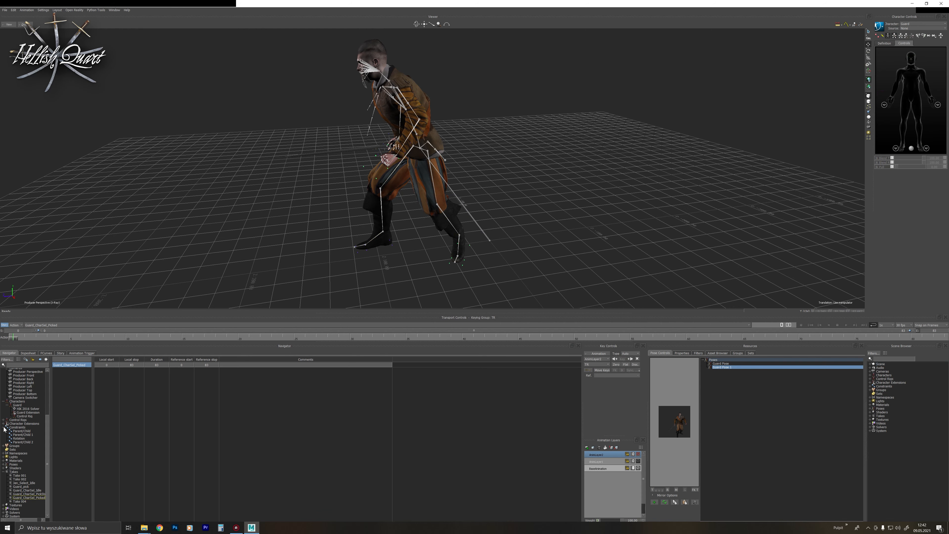
Open Take 004 at its first frame and bake the guard's skeleton animation to the control rig.
{"action": "left_click", "coordinate": [24, 502]}
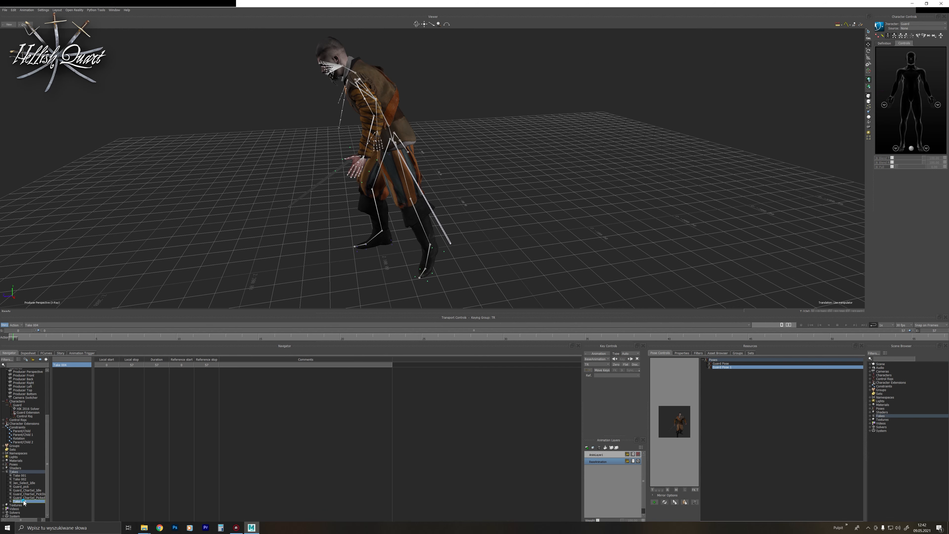
{"action": "left_click", "coordinate": [811, 324]}
{"action": "left_click", "coordinate": [879, 28]}
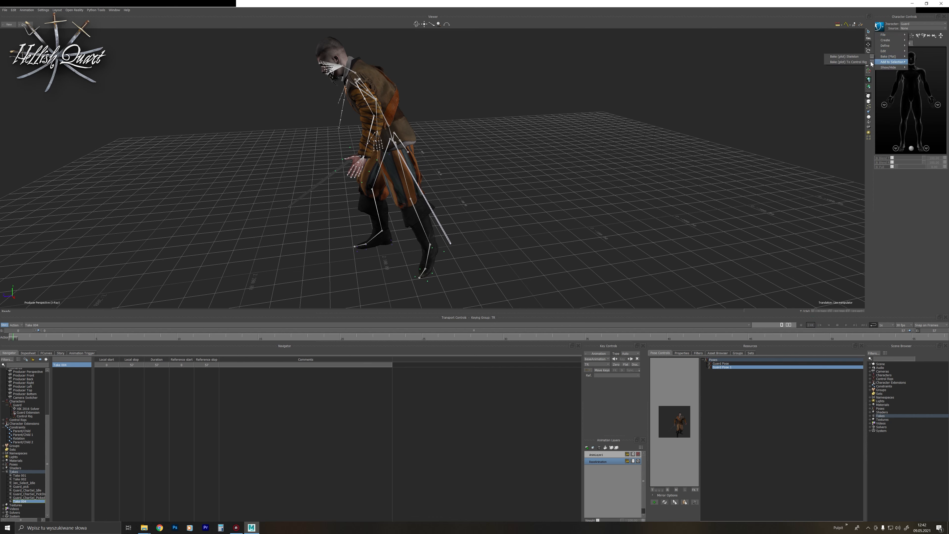
{"action": "left_click", "coordinate": [858, 60]}
With the hips selected, paste the second stored guard pose at the first frame on AnimLayer1.
{"action": "left_click", "coordinate": [911, 94]}
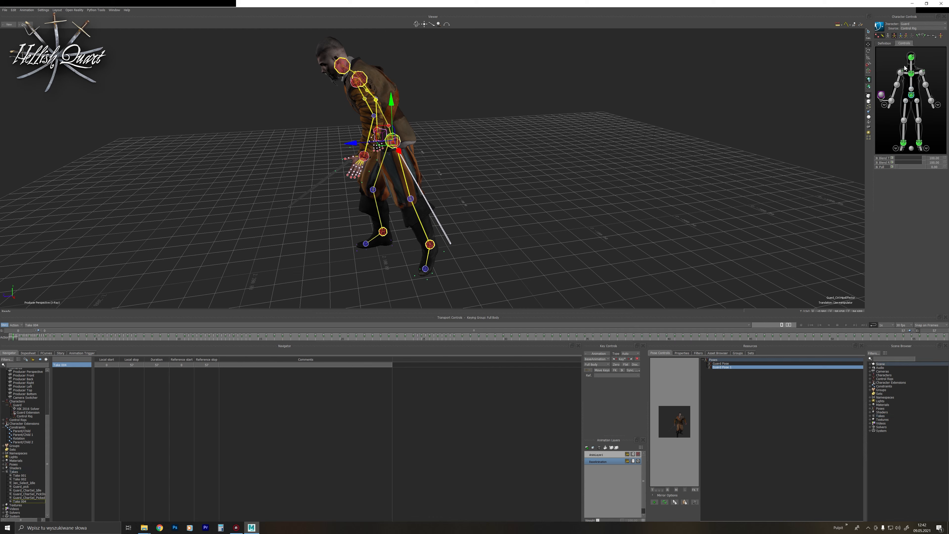
{"action": "left_click", "coordinate": [601, 455]}
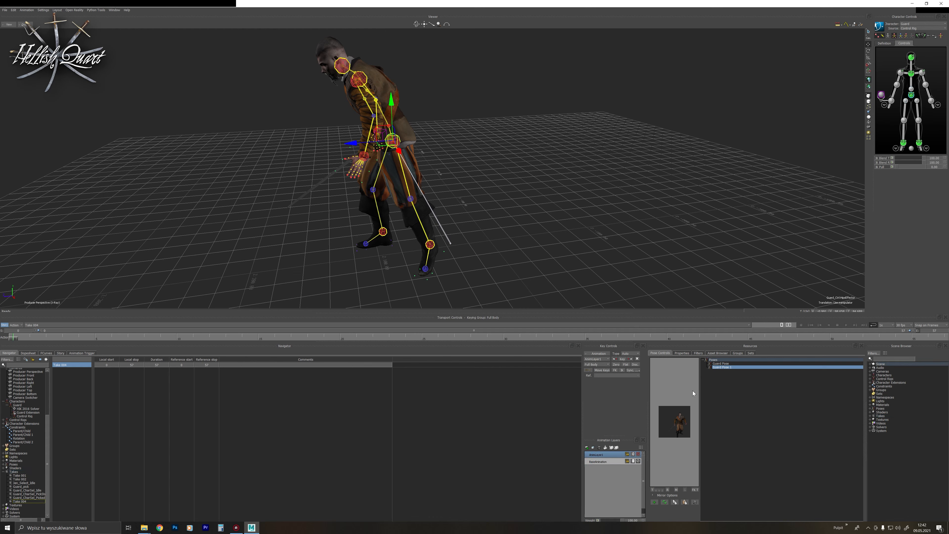
{"action": "left_click", "coordinate": [685, 502]}
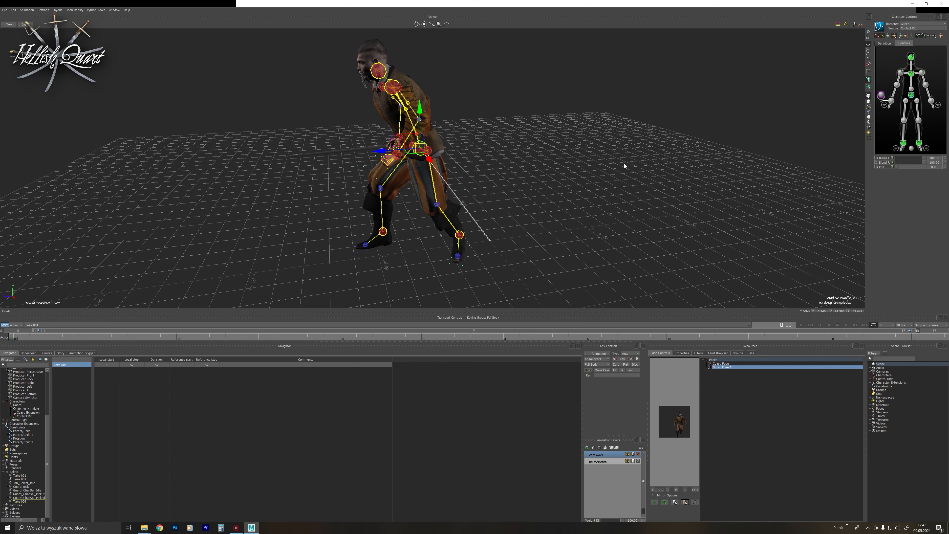
Paste the first stored pose, Guard Pose, onto the full body at the take's last frame.
{"action": "left_click", "coordinate": [863, 326]}
{"action": "left_click", "coordinate": [722, 364]}
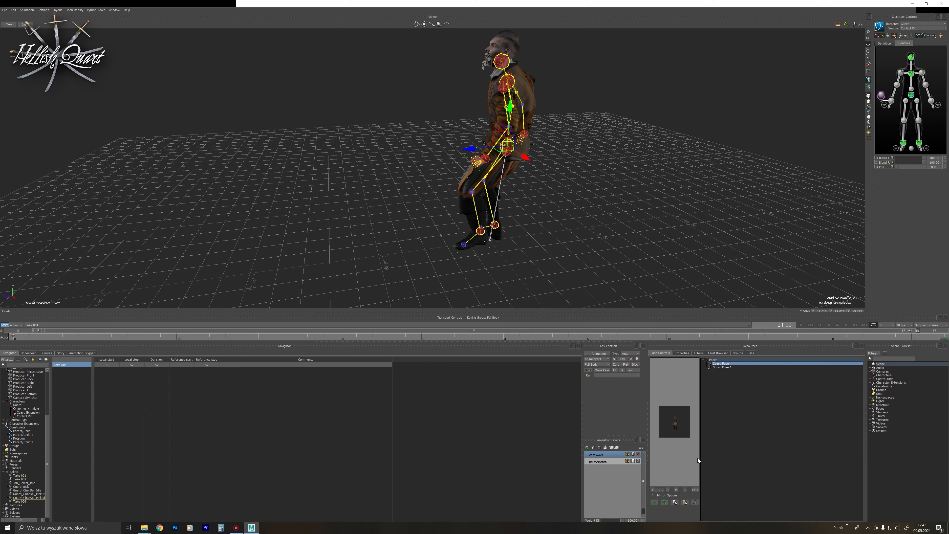
{"action": "left_click", "coordinate": [684, 501]}
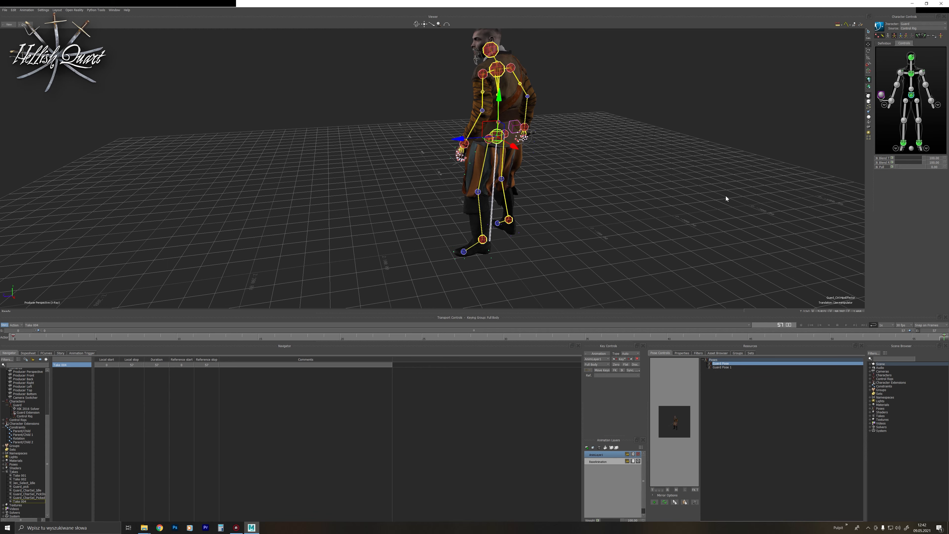
Play back Take 004 from the start with the rig hidden to check the blend between the matched poses.
{"action": "left_click", "coordinate": [810, 325]}
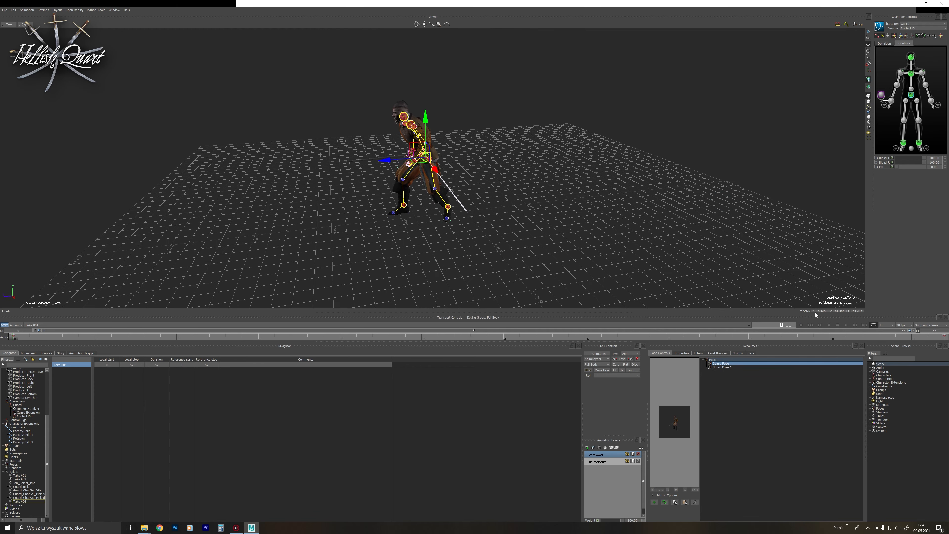
{"action": "left_click", "coordinate": [845, 326]}
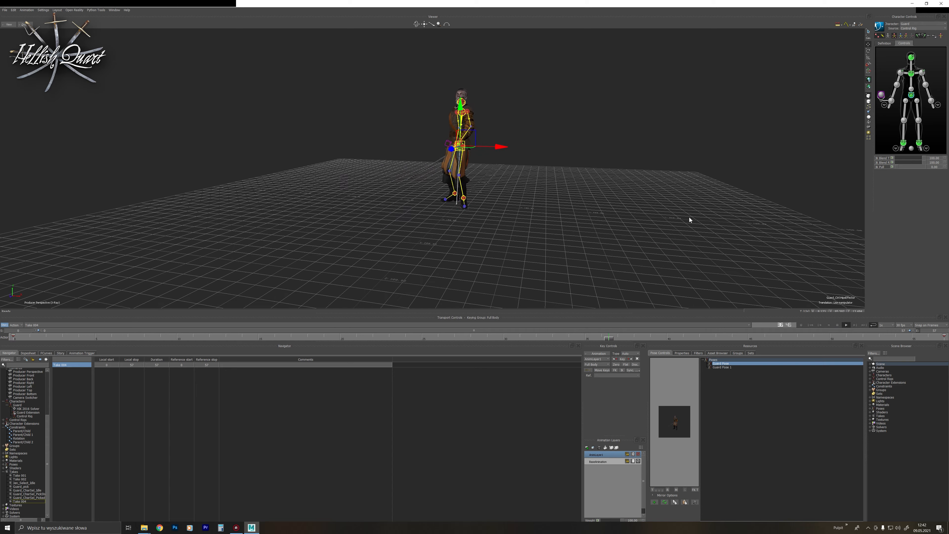
{"action": "key", "text": "ctrl+a"}
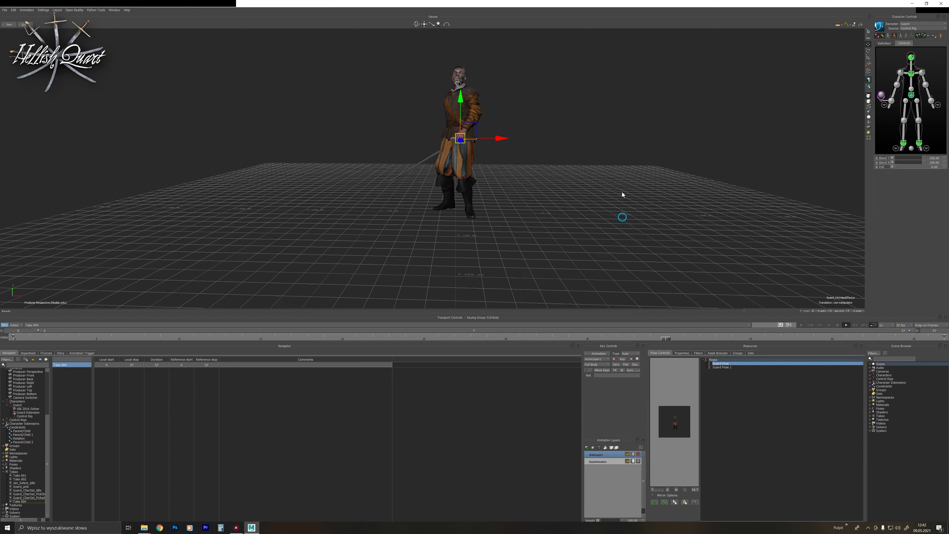
{"action": "left_click", "coordinate": [811, 325]}
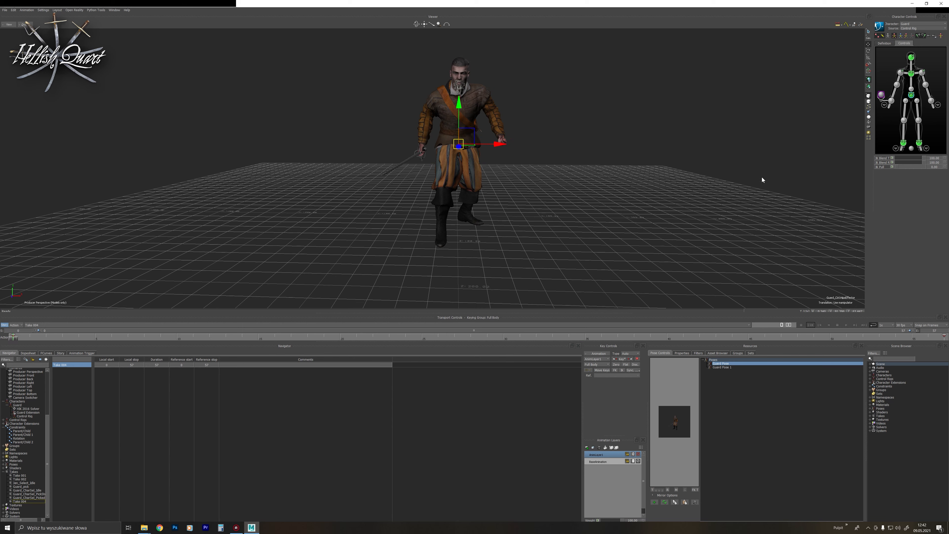
{"action": "left_click_drag", "start_coordinate": [44, 337], "coordinate": [381, 331]}
{"action": "left_click", "coordinate": [906, 36]}
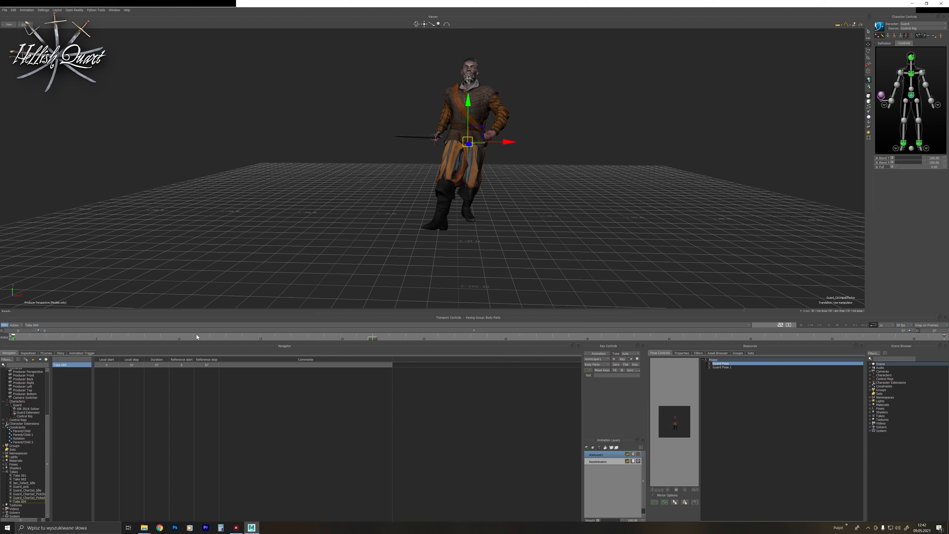
{"action": "left_click", "coordinate": [894, 35]}
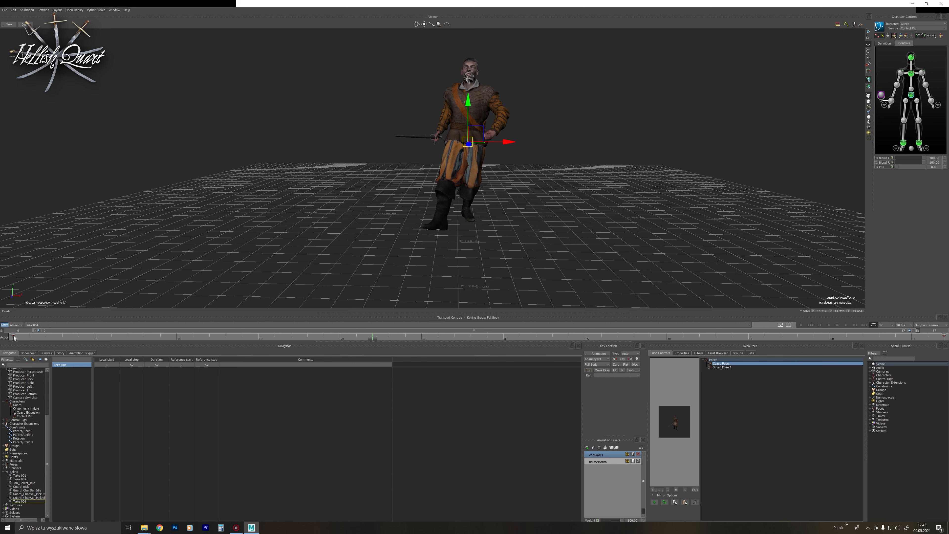
{"action": "left_click", "coordinate": [374, 338]}
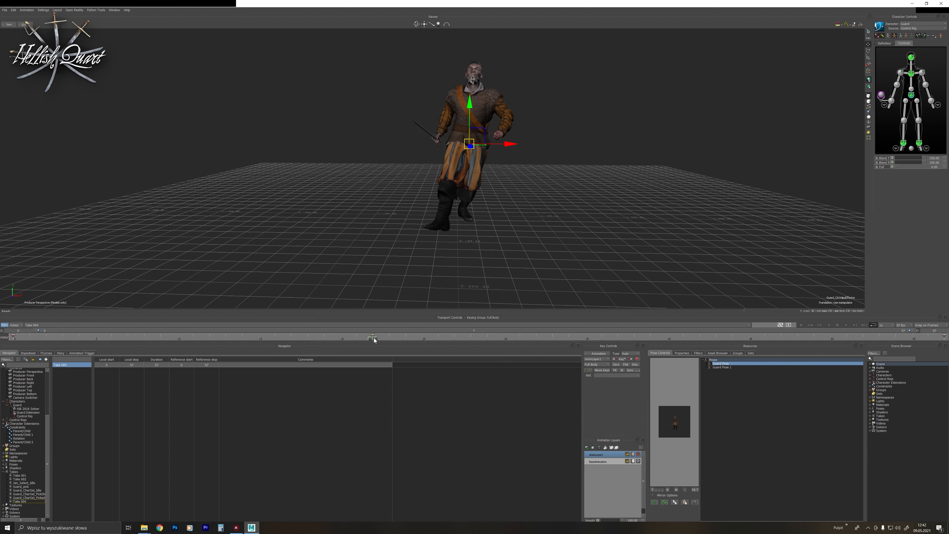
{"action": "left_click_drag", "start_coordinate": [374, 338], "coordinate": [422, 339]}
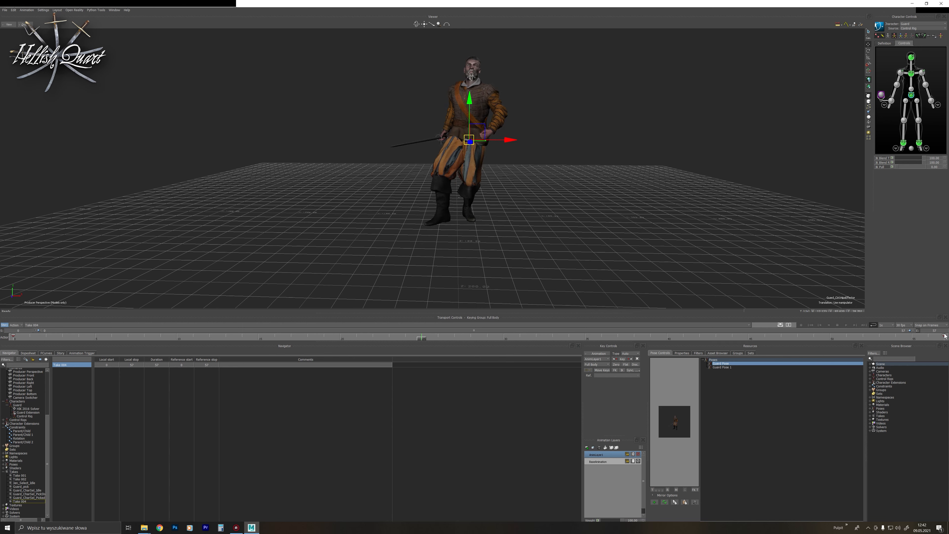
{"action": "mouse_move", "coordinate": [423, 337]}
{"action": "left_mouse_down"}
{"action": "mouse_move", "coordinate": [4, 332]}
{"action": "mouse_move", "coordinate": [581, 316]}
{"action": "mouse_move", "coordinate": [421, 327]}
{"action": "mouse_move", "coordinate": [414, 337]}
{"action": "mouse_move", "coordinate": [87, 308]}
{"action": "mouse_move", "coordinate": [338, 322]}
{"action": "left_mouse_up"}
{"action": "left_click", "coordinate": [419, 339]}
{"action": "left_click", "coordinate": [421, 338], "text": "shift"}
{"action": "key", "text": "Delete"}
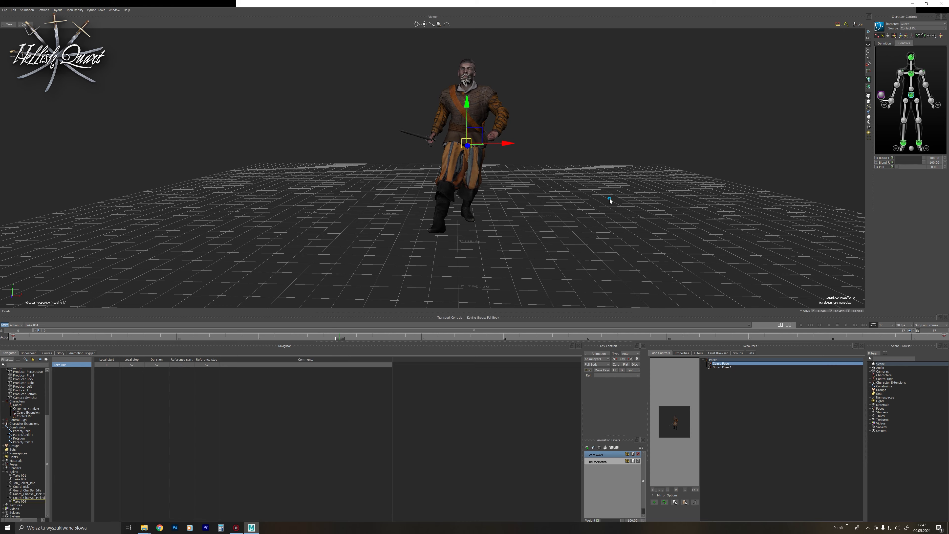
With the rig shown, move the guard's hips slightly forward and toward his right about a third through Take 004, keying the full body on AnimLayer1.
{"action": "left_click_drag", "start_coordinate": [609, 199], "coordinate": [628, 185], "text": "ctrl+shift"}
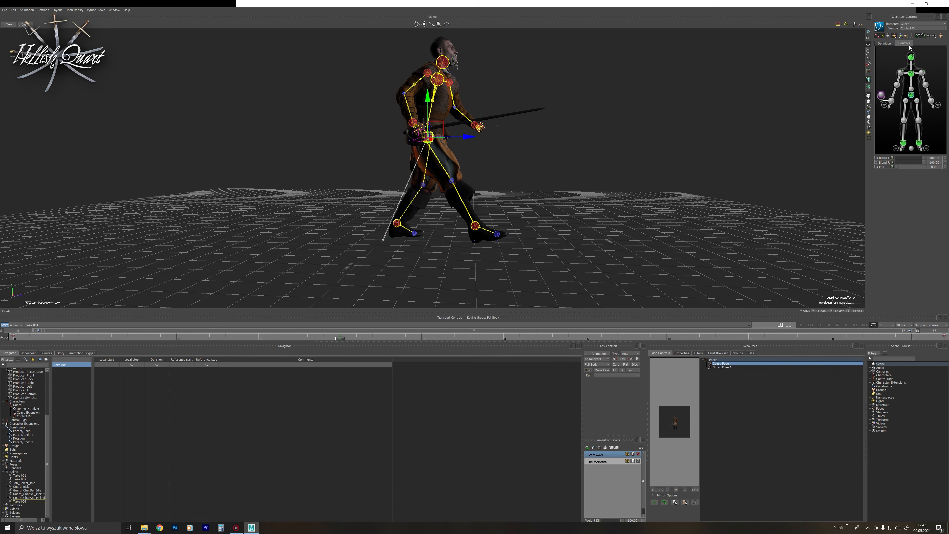
{"action": "left_click", "coordinate": [917, 73]}
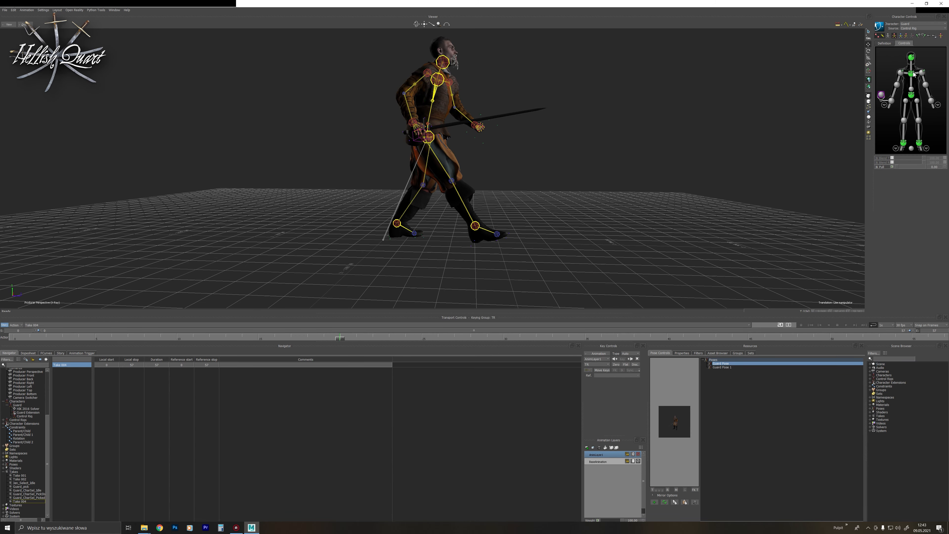
{"action": "left_click", "coordinate": [914, 75]}
{"action": "left_click", "coordinate": [900, 74]}
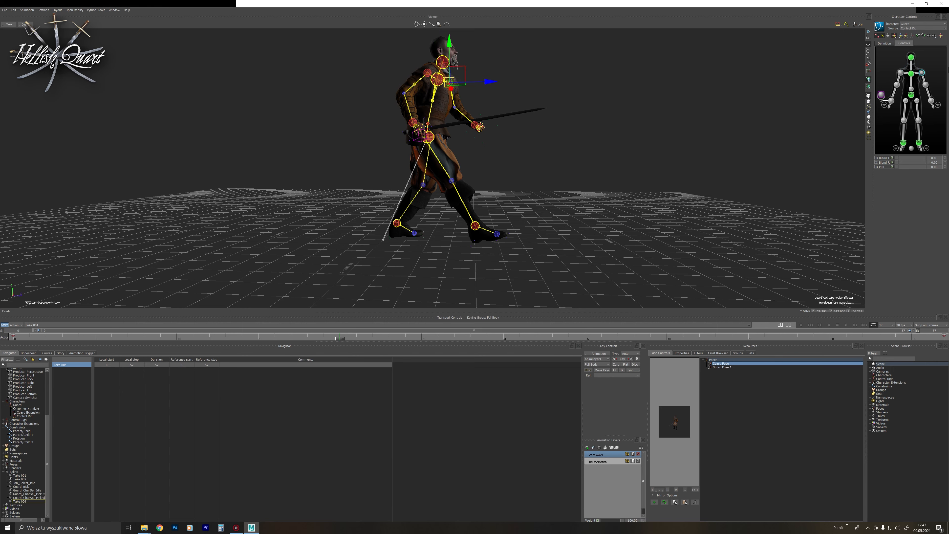
{"action": "left_click", "coordinate": [912, 96]}
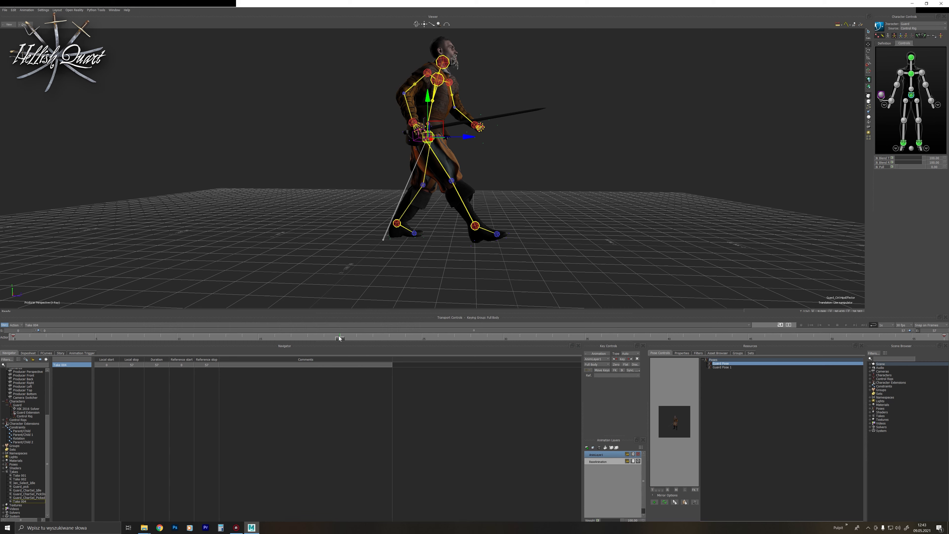
{"action": "left_click_drag", "start_coordinate": [339, 340], "coordinate": [307, 339]}
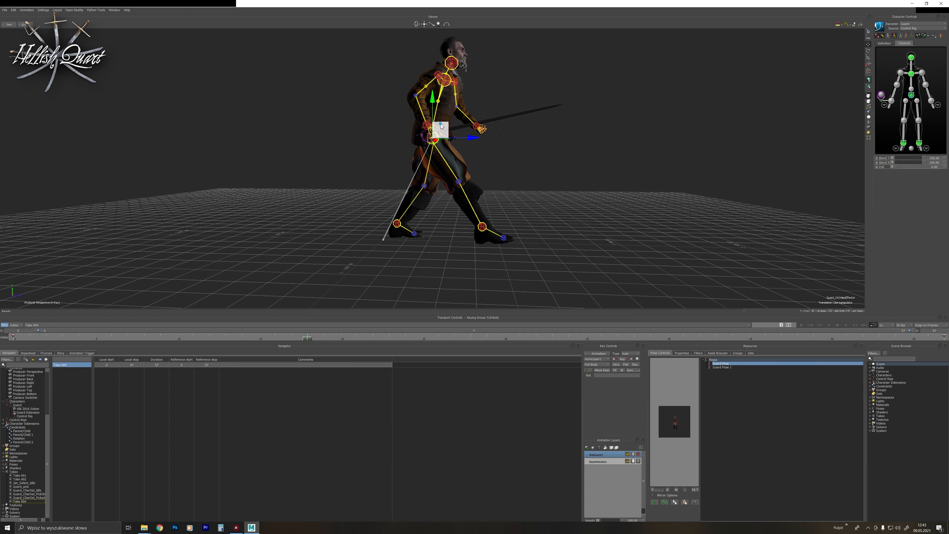
{"action": "left_click_drag", "start_coordinate": [441, 126], "coordinate": [443, 127]}
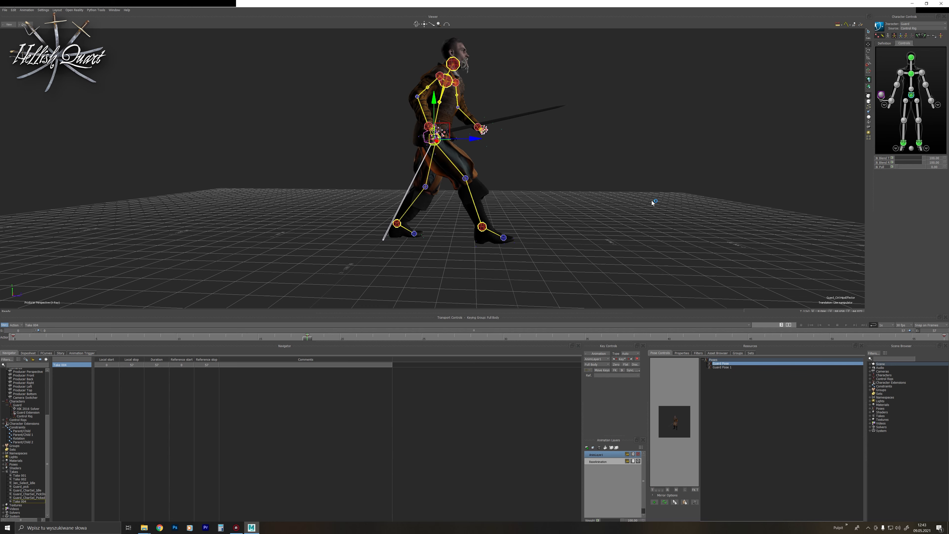
{"action": "left_click_drag", "start_coordinate": [653, 202], "coordinate": [562, 183], "text": "ctrl+shift"}
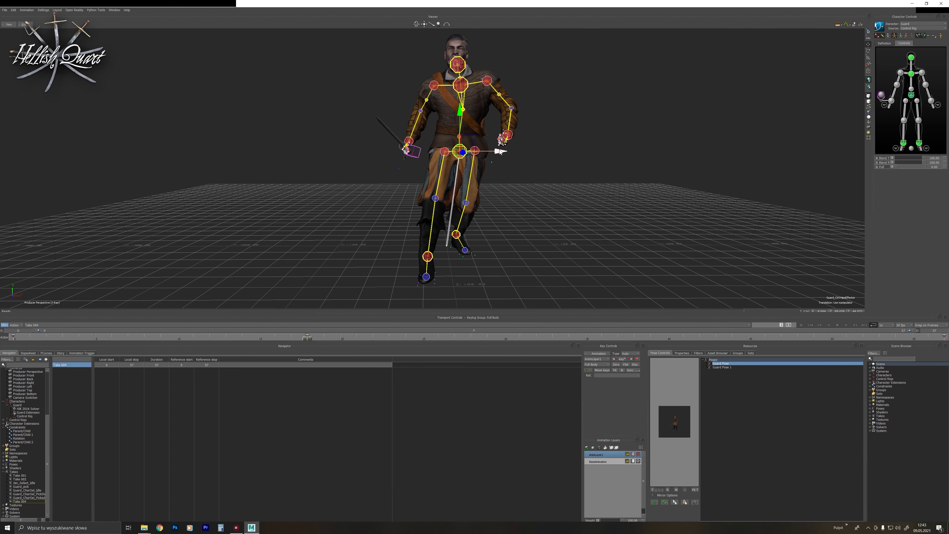
{"action": "left_click_drag", "start_coordinate": [500, 151], "coordinate": [495, 151]}
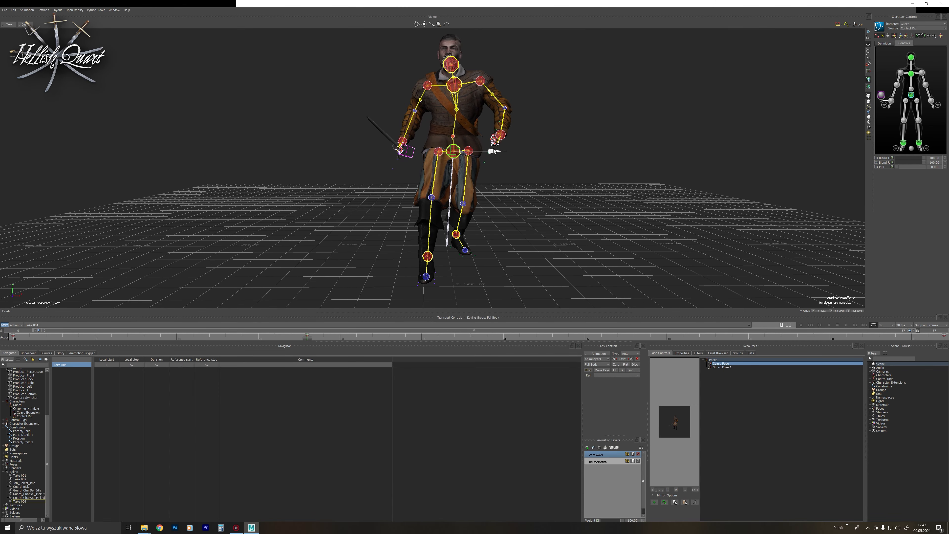
Play back Take 004 with the rig hidden to check the hip adjustment, and return to the first frame.
{"action": "left_click", "coordinate": [846, 325]}
{"action": "key", "text": "ctrl+a"}
{"action": "left_click_drag", "start_coordinate": [545, 216], "coordinate": [566, 221], "text": "ctrl+shift"}
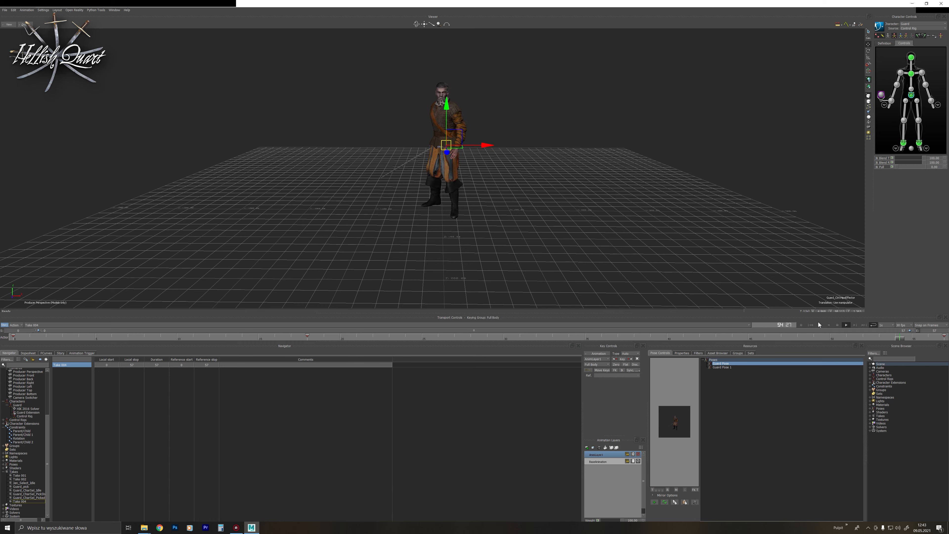
{"action": "left_click", "coordinate": [810, 325]}
Switch to body-part keying, select the left ankle, and key it about three fifths of the way through the take.
{"action": "left_click_drag", "start_coordinate": [641, 199], "coordinate": [594, 206], "text": "ctrl+shift"}
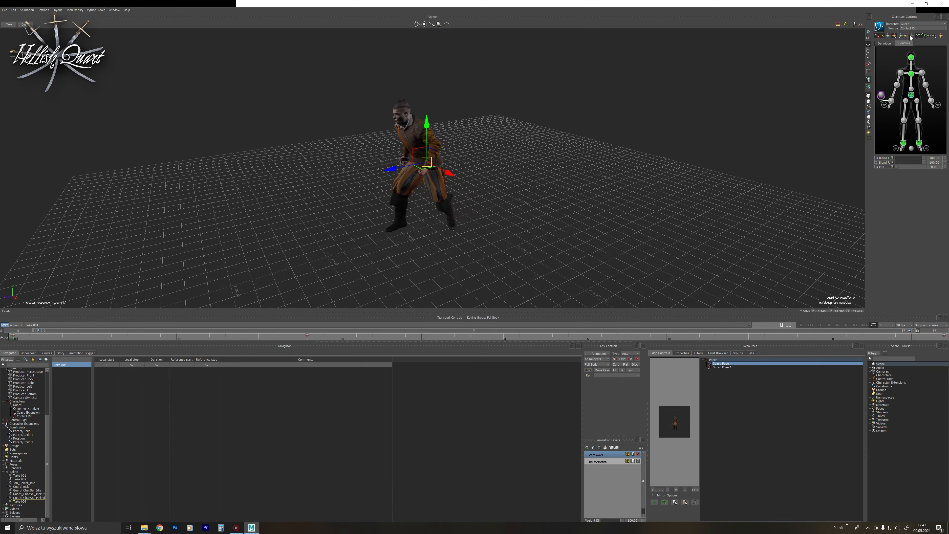
{"action": "left_click_drag", "start_coordinate": [518, 212], "coordinate": [483, 168], "text": "shift"}
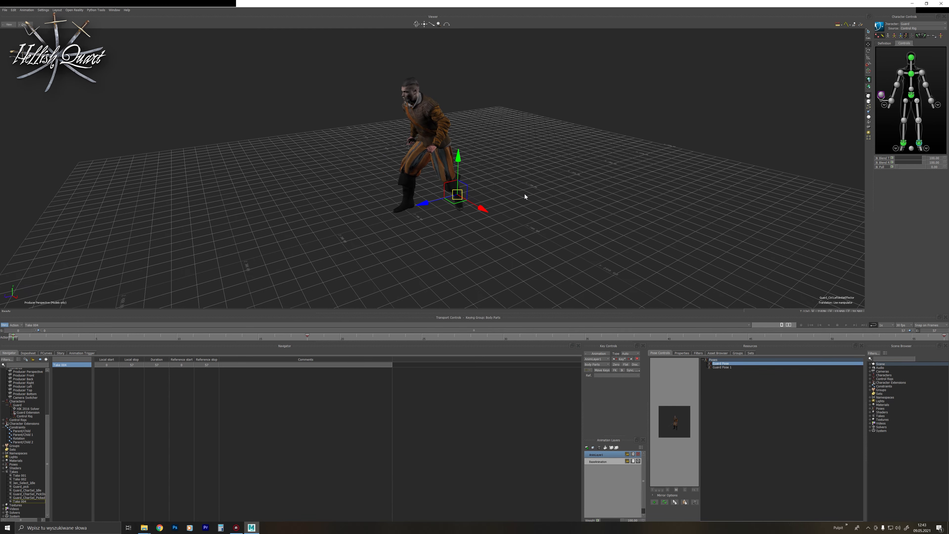
{"action": "left_click_drag", "start_coordinate": [478, 226], "coordinate": [538, 170], "text": "ctrl"}
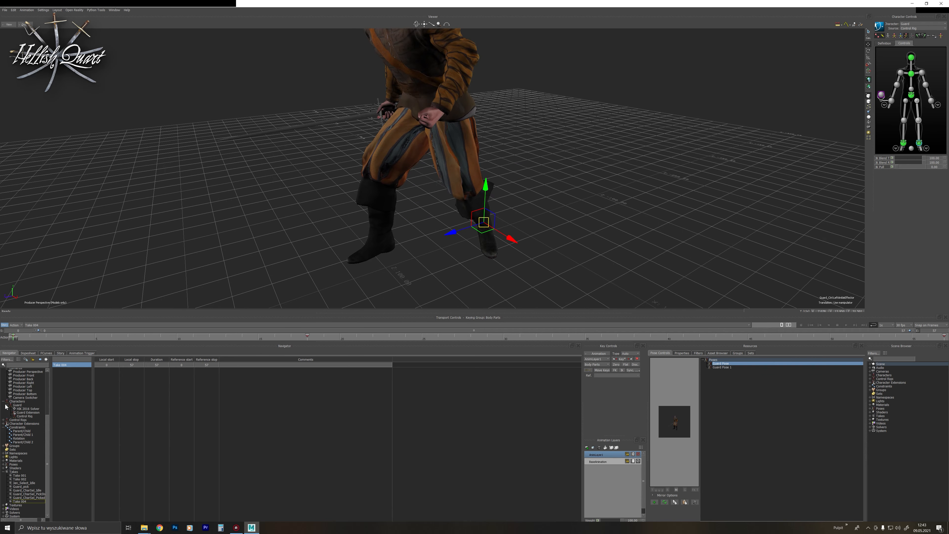
{"action": "left_click_drag", "start_coordinate": [16, 338], "coordinate": [605, 296]}
{"action": "mouse_move", "coordinate": [570, 245]}
{"action": "left_mouse_down", "text": "ctrl+shift"}
{"action": "mouse_move", "coordinate": [557, 230]}
{"action": "mouse_move", "coordinate": [562, 236]}
{"action": "left_mouse_up", "text": "ctrl+shift"}
{"action": "left_click_drag", "start_coordinate": [599, 339], "coordinate": [588, 337]}
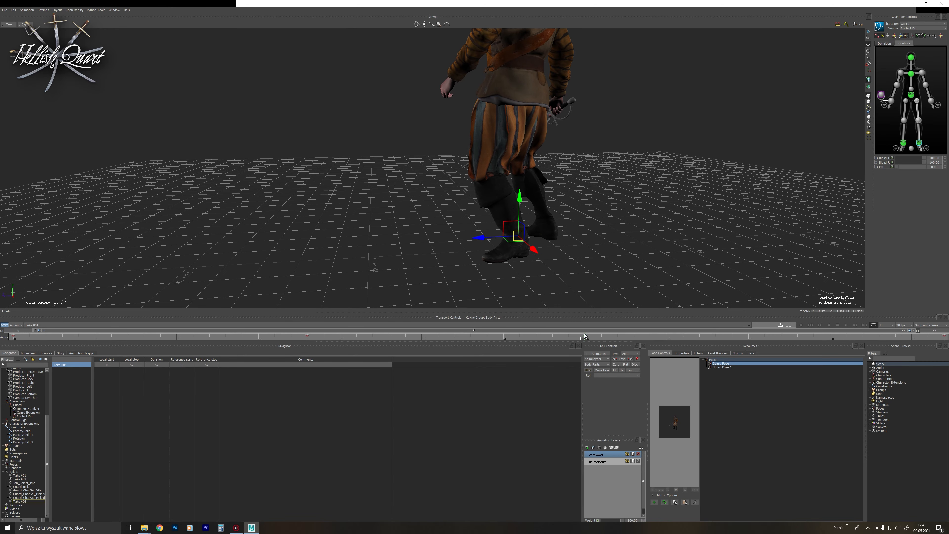
{"action": "left_click", "coordinate": [584, 336]}
Key the left ankle about a fifth of the way through the take and delete its key at the hip adjustment.
{"action": "left_click_drag", "start_coordinate": [585, 339], "coordinate": [214, 342]}
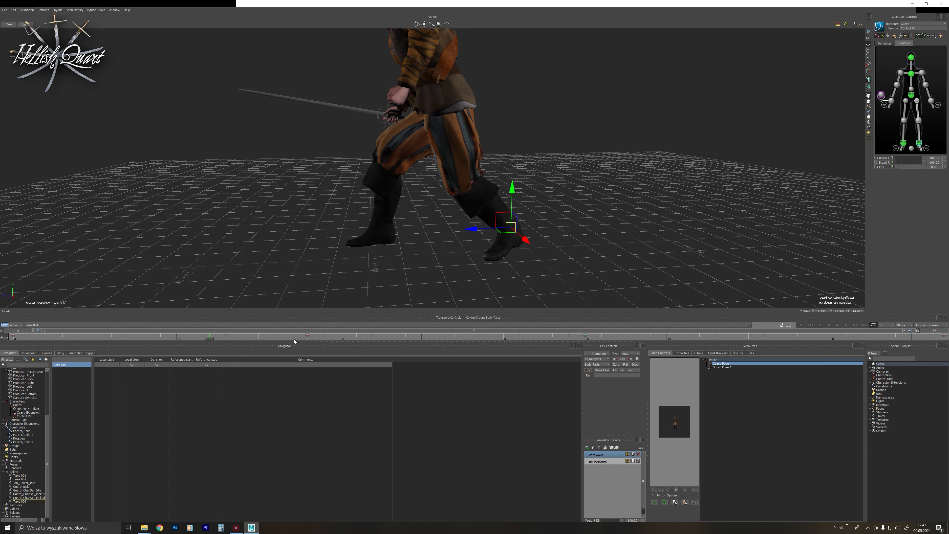
{"action": "left_click_drag", "start_coordinate": [293, 340], "coordinate": [319, 339], "text": "shift"}
{"action": "key", "text": "Delete"}
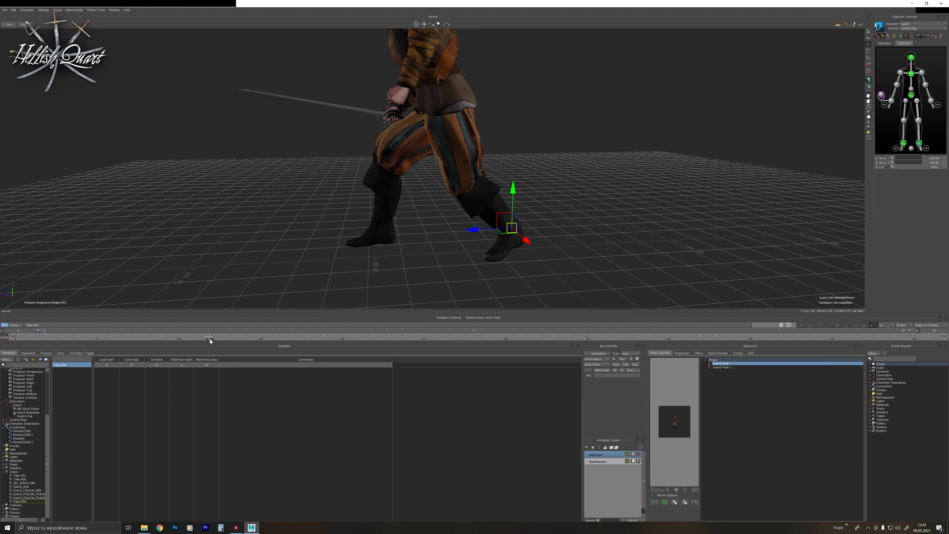
Retime the left ankle's keys: shift the later hold key further on, the last key to frame 46, and the first key to frame 2.
{"action": "left_click_drag", "start_coordinate": [210, 341], "coordinate": [651, 335]}
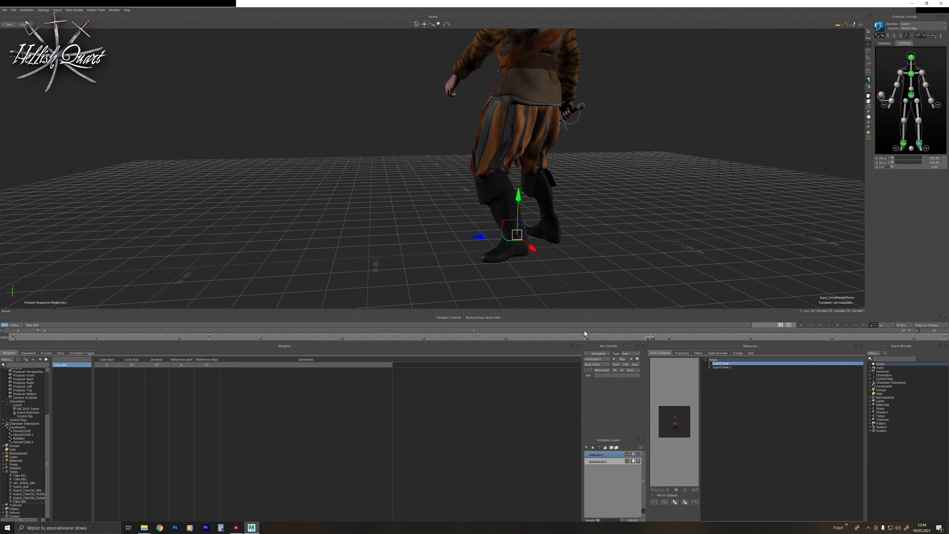
{"action": "left_click_drag", "start_coordinate": [586, 337], "coordinate": [769, 337]}
{"action": "left_click", "coordinate": [943, 336]}
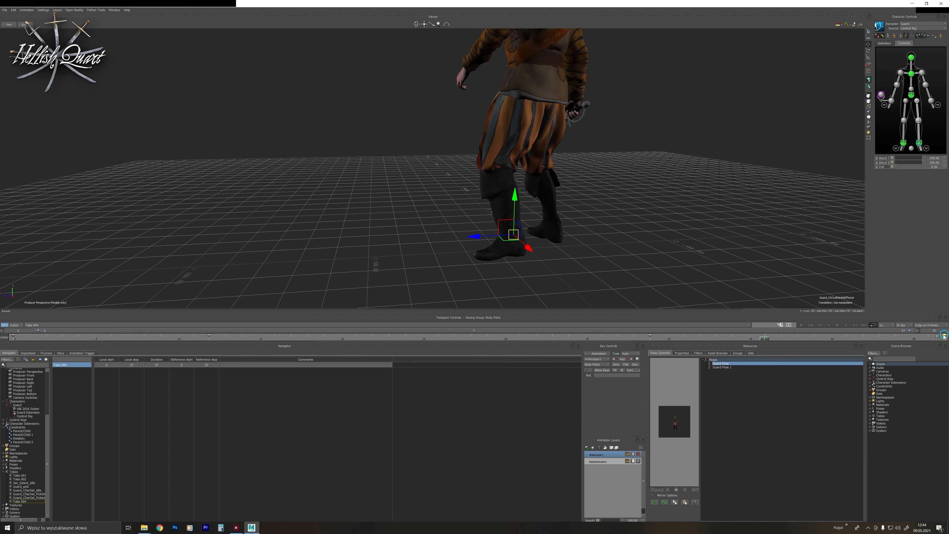
{"action": "left_click_drag", "start_coordinate": [766, 338], "coordinate": [41, 339]}
{"action": "left_click", "coordinate": [13, 334]}
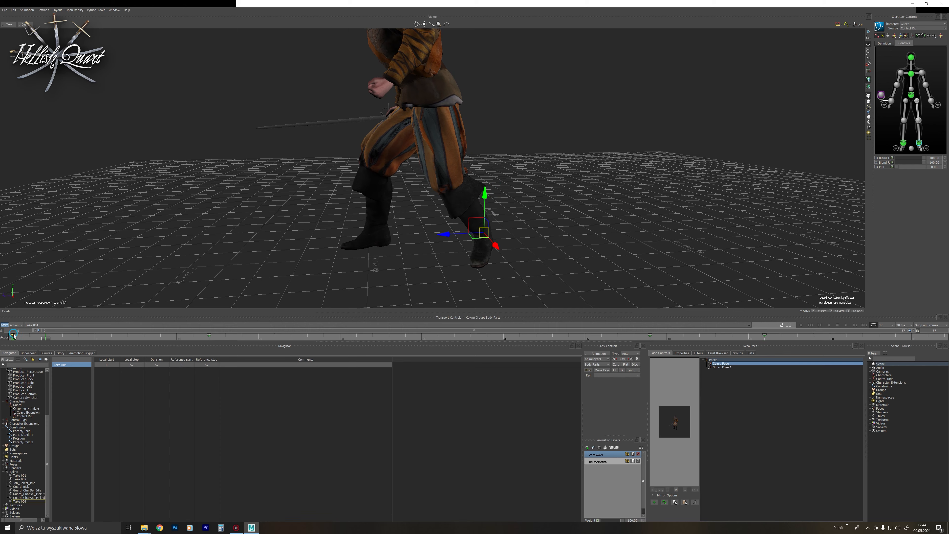
{"action": "left_click_drag", "start_coordinate": [50, 337], "coordinate": [267, 336]}
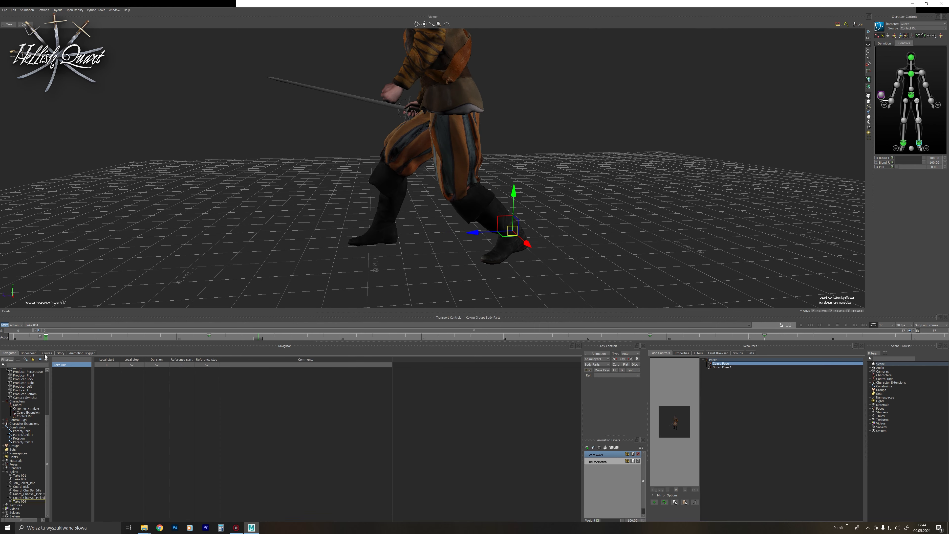
Examine the left ankle's translation and rotation curves in the FCurves editor and play the take to check the foot.
{"action": "left_click", "coordinate": [46, 354]}
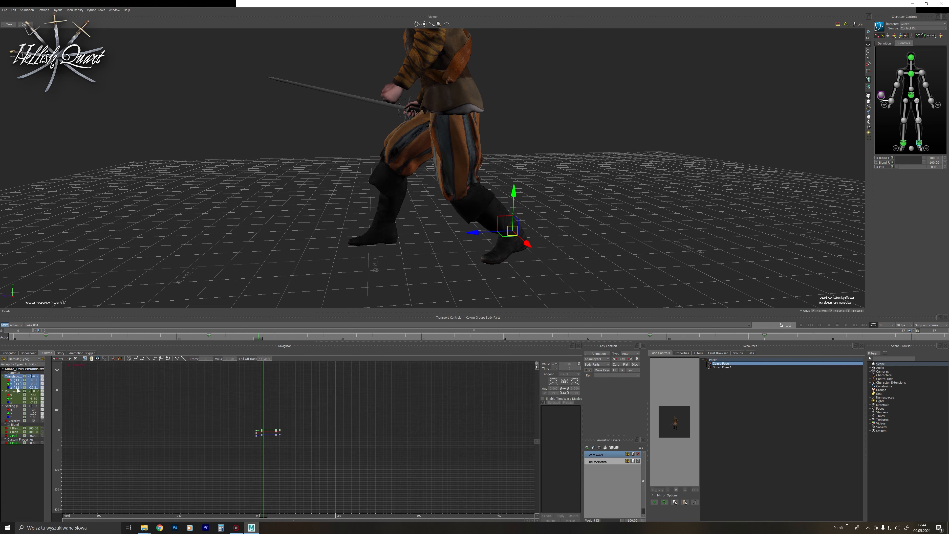
{"action": "left_click_drag", "start_coordinate": [294, 463], "coordinate": [445, 391], "text": "ctrl"}
{"action": "left_click_drag", "start_coordinate": [307, 413], "coordinate": [435, 370], "text": "shift"}
{"action": "left_click_drag", "start_coordinate": [317, 422], "coordinate": [337, 444], "text": "shift"}
{"action": "left_click_drag", "start_coordinate": [345, 433], "coordinate": [410, 429], "text": "ctrl"}
{"action": "left_click_drag", "start_coordinate": [257, 340], "coordinate": [651, 338]}
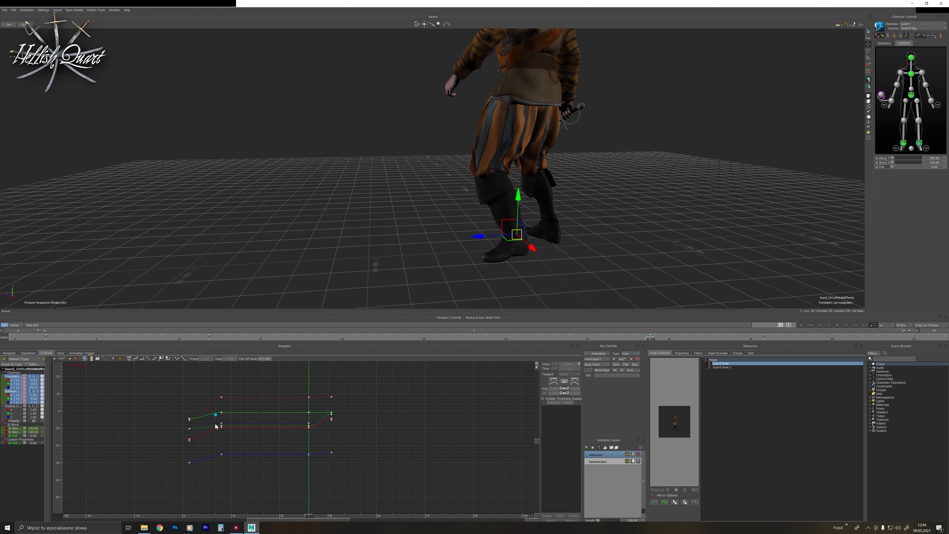
{"action": "left_click_drag", "start_coordinate": [215, 415], "coordinate": [239, 464]}
{"action": "left_click", "coordinate": [253, 445]}
{"action": "left_click", "coordinate": [814, 324]}
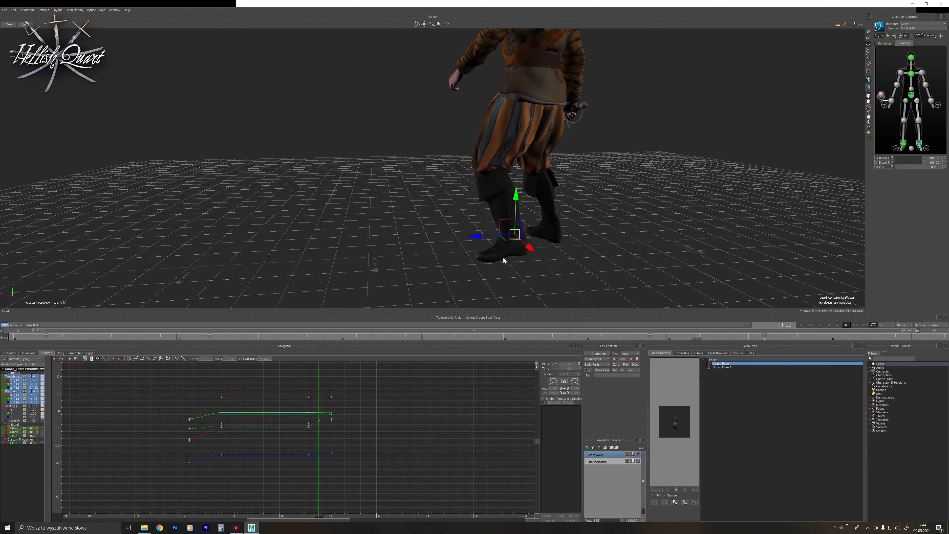
{"action": "left_click", "coordinate": [810, 325]}
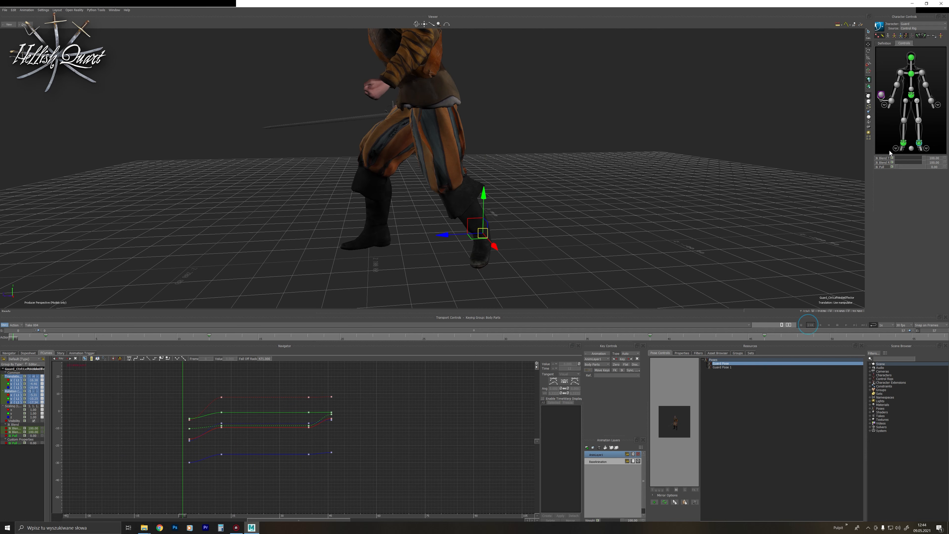
Select the right ankle and key it about three fifths of the way through the take.
{"action": "left_click", "coordinate": [903, 144]}
{"action": "mouse_move", "coordinate": [14, 339]}
{"action": "left_mouse_down"}
{"action": "mouse_move", "coordinate": [778, 313]}
{"action": "mouse_move", "coordinate": [391, 317]}
{"action": "mouse_move", "coordinate": [590, 312]}
{"action": "left_mouse_up"}
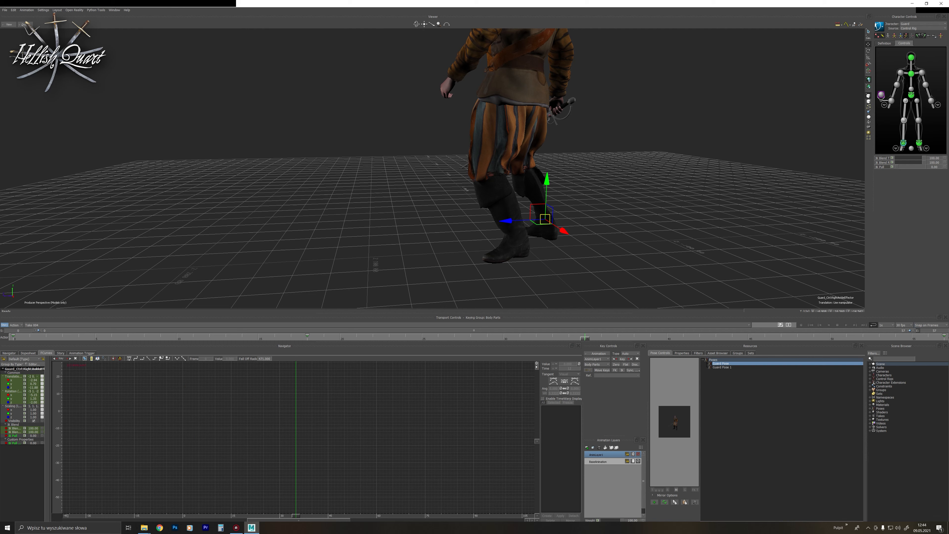
{"action": "left_click_drag", "start_coordinate": [945, 338], "coordinate": [274, 338]}
{"action": "mouse_move", "coordinate": [13, 335]}
{"action": "left_mouse_down"}
{"action": "mouse_move", "coordinate": [263, 342]}
{"action": "mouse_move", "coordinate": [313, 334]}
{"action": "mouse_move", "coordinate": [14, 338]}
{"action": "left_mouse_up"}
Play back the take with the whole guard in view to check both feet, and return to the first frame.
{"action": "mouse_move", "coordinate": [629, 211]}
{"action": "left_mouse_down", "text": "ctrl"}
{"action": "mouse_move", "coordinate": [614, 247]}
{"action": "mouse_move", "coordinate": [824, 312]}
{"action": "left_mouse_up", "text": "ctrl"}
{"action": "left_click", "coordinate": [845, 325]}
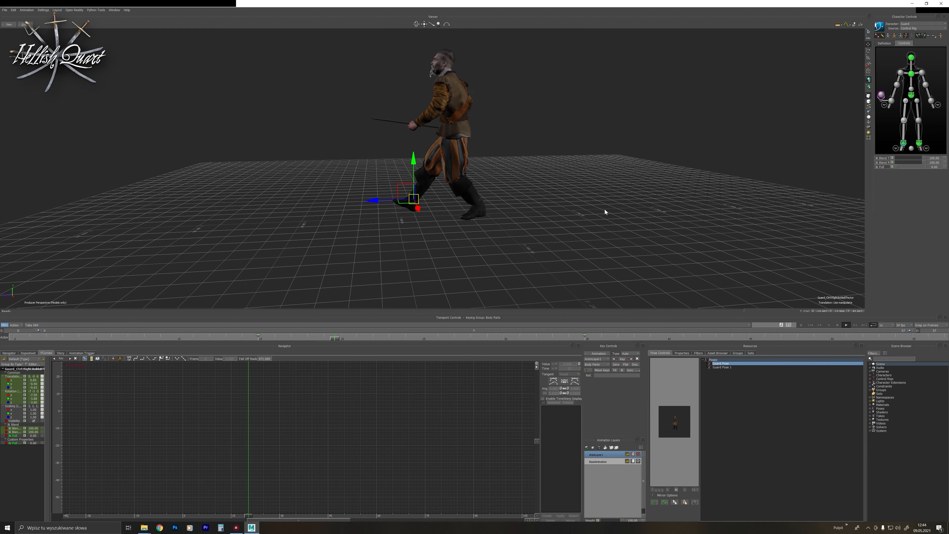
{"action": "left_click", "coordinate": [810, 325]}
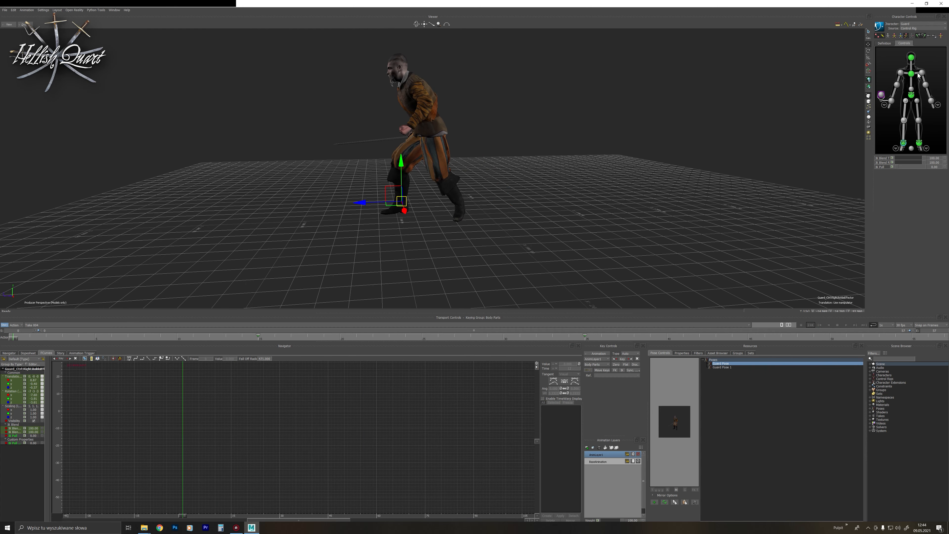
Select the head in Body Part keying mode and nudge it slightly forward at frame 18.
{"action": "left_click", "coordinate": [912, 95]}
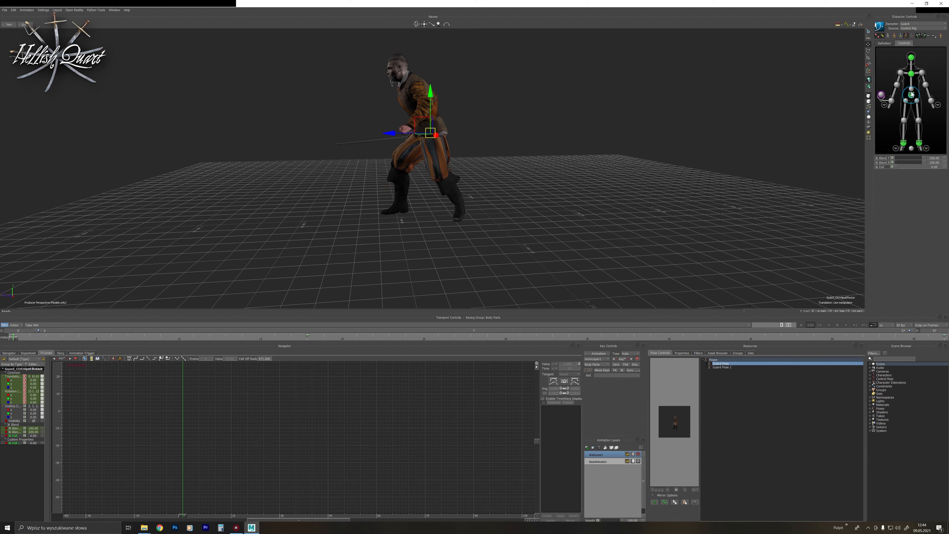
{"action": "left_click", "coordinate": [894, 35]}
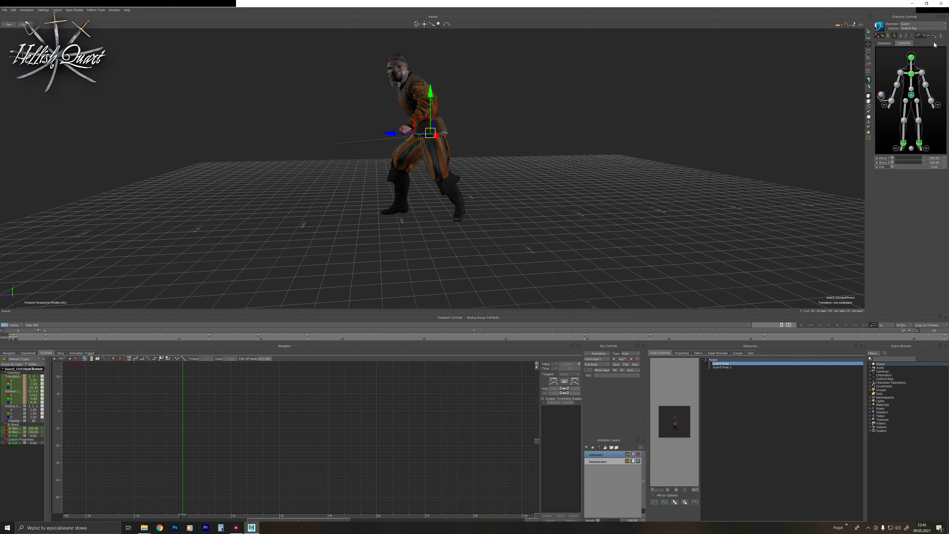
{"action": "left_click", "coordinate": [906, 35]}
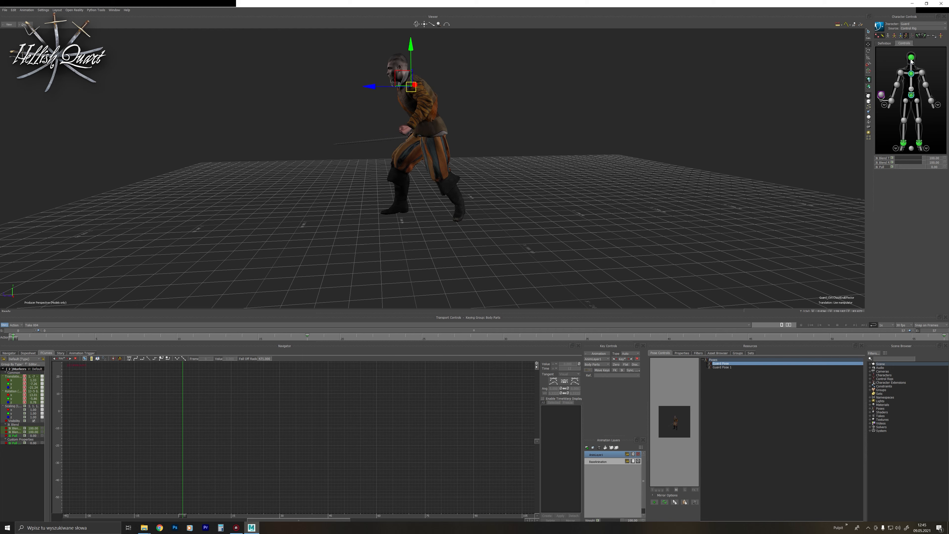
{"action": "key", "text": "ctrl+Right"}
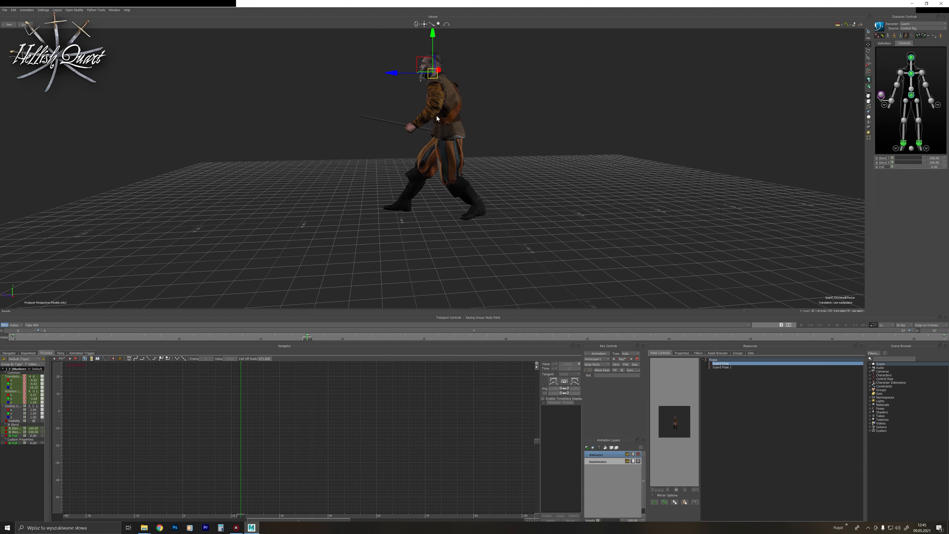
{"action": "left_click_drag", "start_coordinate": [423, 62], "coordinate": [421, 62]}
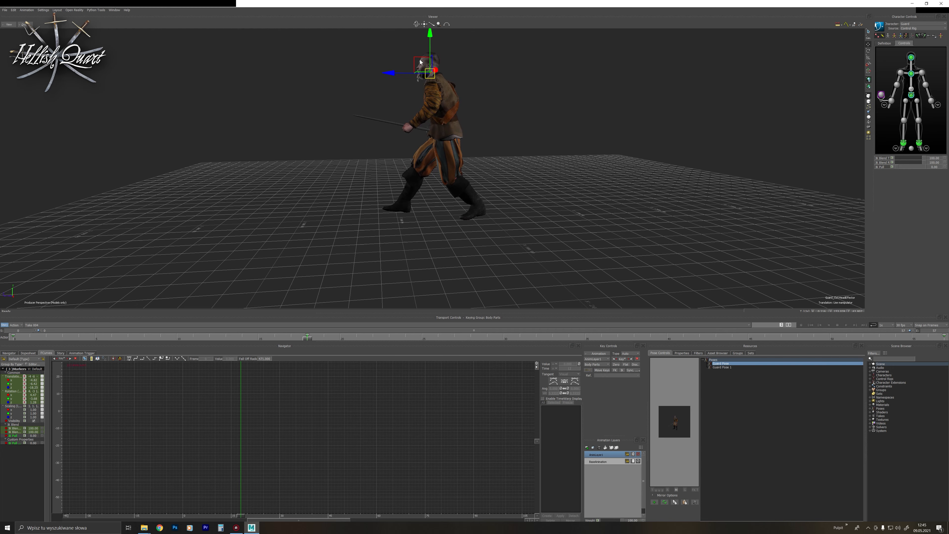
Go to frame 34 and shift the head slightly backward, checking it from the side and front.
{"action": "left_click_drag", "start_coordinate": [345, 73], "coordinate": [495, 110], "text": "ctrl+shift"}
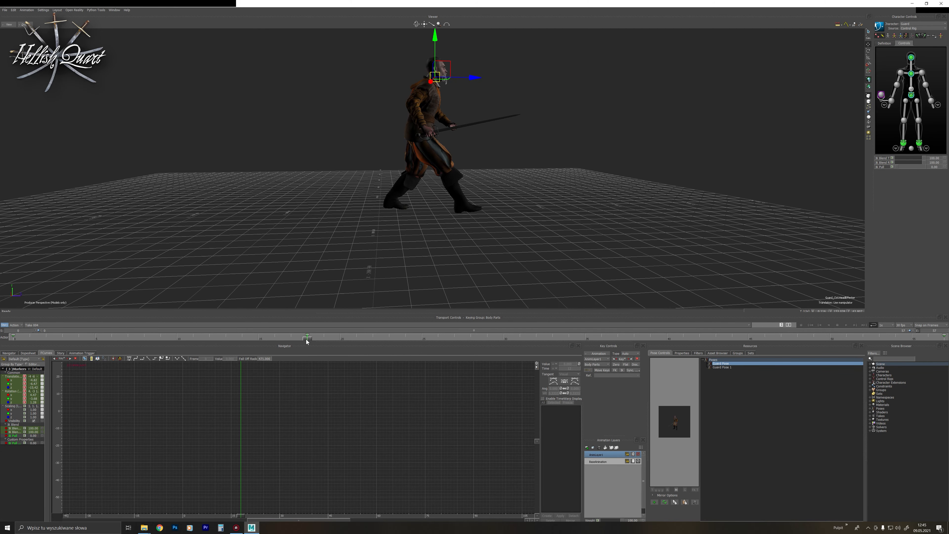
{"action": "left_click", "coordinate": [12, 338]}
{"action": "left_click_drag", "start_coordinate": [12, 338], "coordinate": [568, 337]}
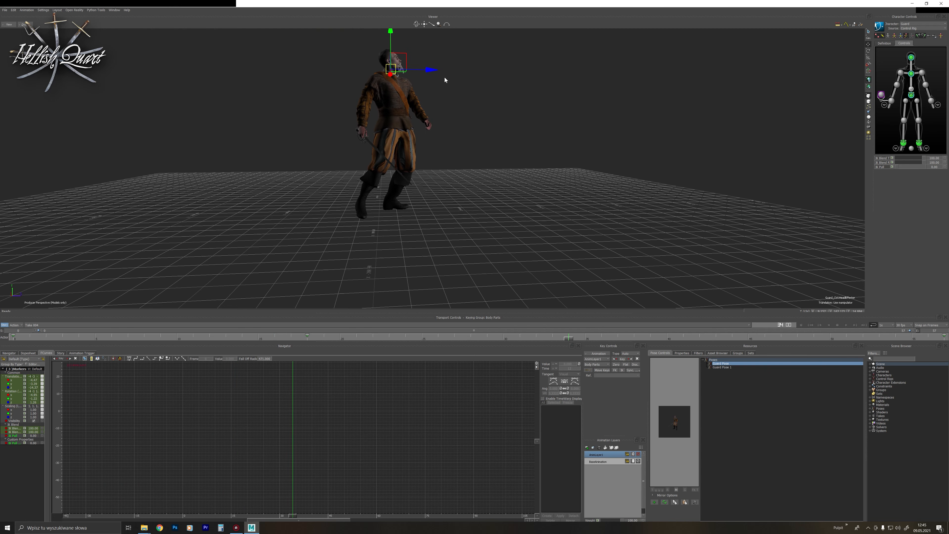
{"action": "left_click_drag", "start_coordinate": [429, 74], "coordinate": [400, 61]}
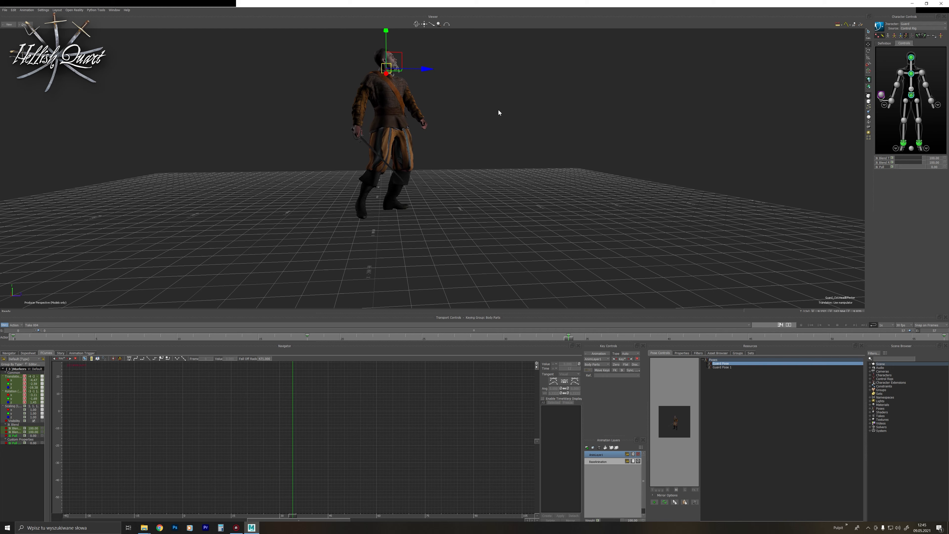
{"action": "left_click_drag", "start_coordinate": [499, 110], "coordinate": [438, 112], "text": "ctrl+shift"}
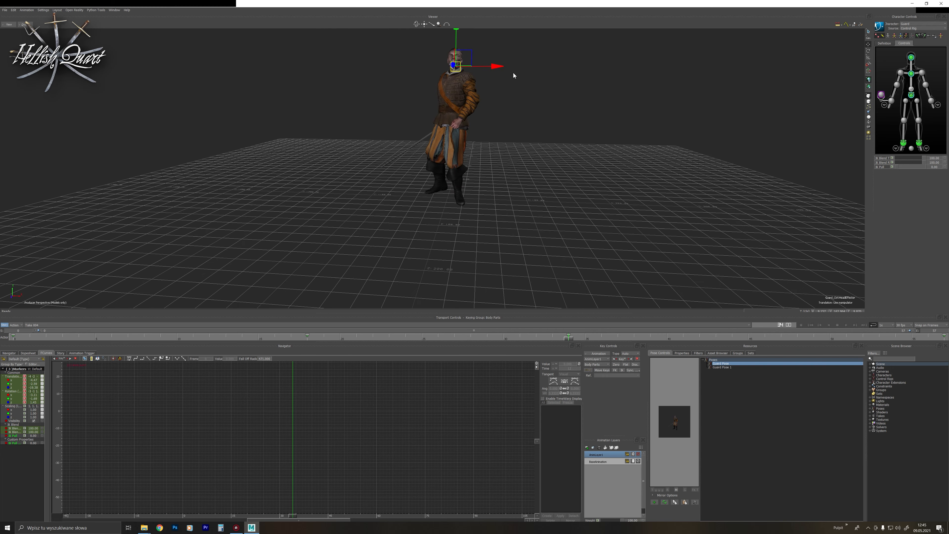
Play the take from the first frame while viewing the guard from the front to check the head movement.
{"action": "left_click", "coordinate": [810, 326]}
{"action": "left_click", "coordinate": [846, 325]}
{"action": "left_click", "coordinate": [790, 293]}
{"action": "left_click_drag", "start_coordinate": [734, 276], "coordinate": [750, 290], "text": "ctrl+shift"}
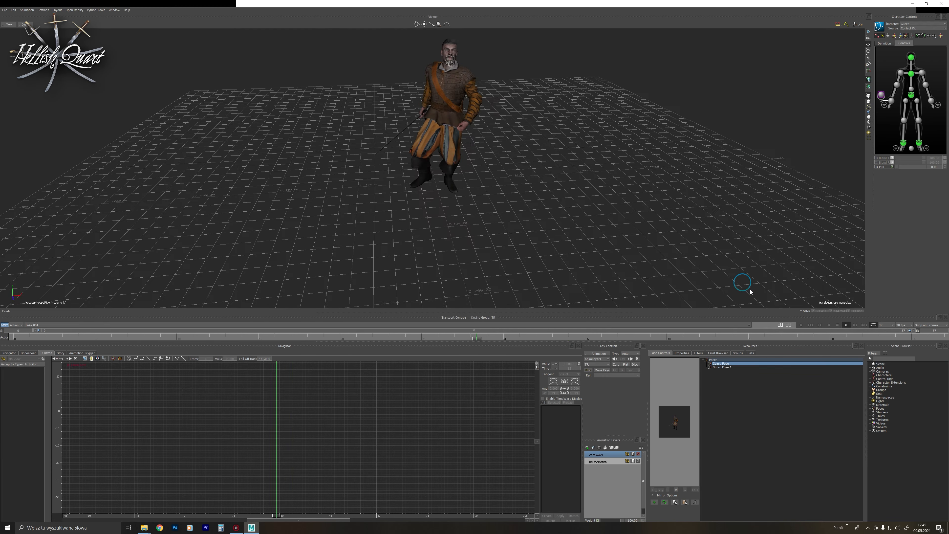
{"action": "mouse_move", "coordinate": [627, 250]}
{"action": "left_mouse_down", "text": "ctrl+shift"}
{"action": "mouse_move", "coordinate": [636, 278]}
{"action": "mouse_move", "coordinate": [633, 263]}
{"action": "left_mouse_up", "text": "ctrl+shift"}
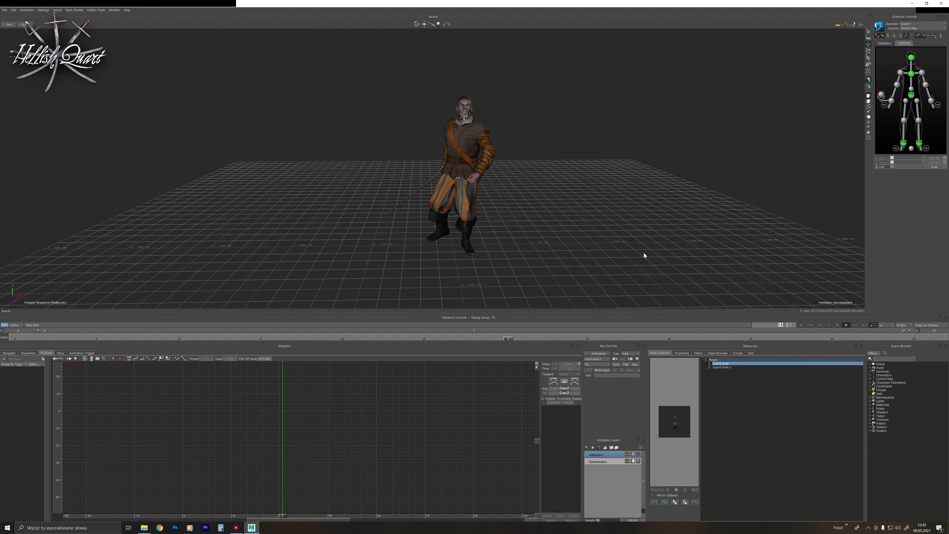
Set the IK rotation blend of the left and right wrists to 100.
{"action": "left_click", "coordinate": [930, 101]}
{"action": "left_click_drag", "start_coordinate": [897, 158], "coordinate": [925, 166]}
{"action": "left_click", "coordinate": [891, 101]}
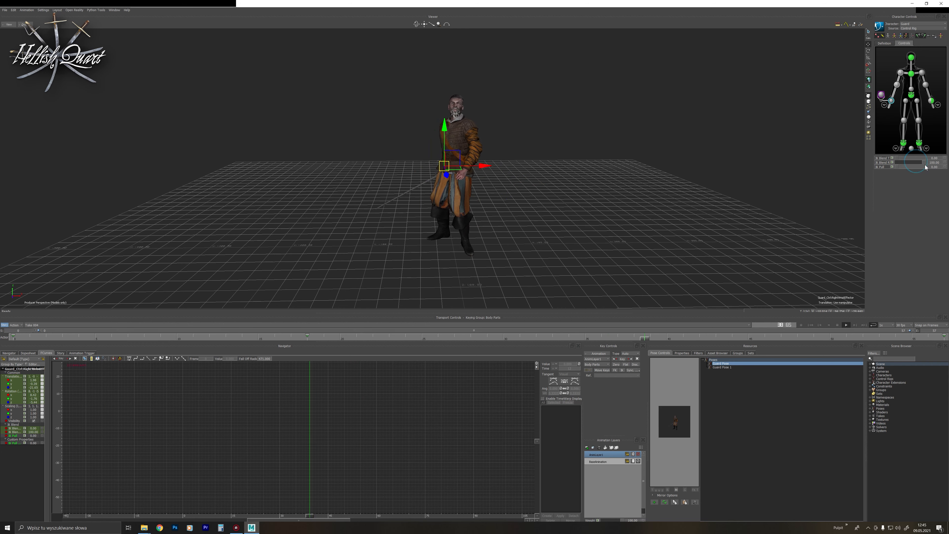
Watch the hands during playback and return to the first frame.
{"action": "left_click", "coordinate": [548, 205]}
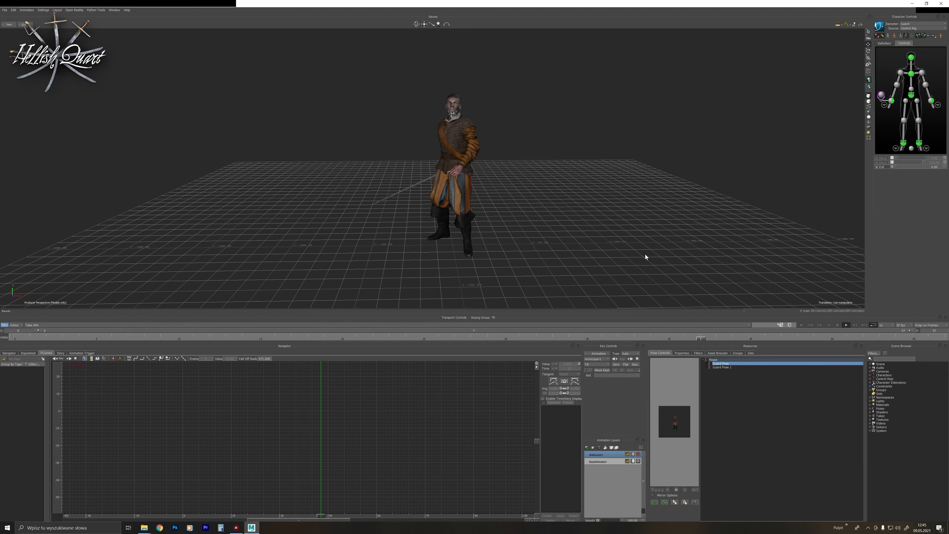
{"action": "left_click_drag", "start_coordinate": [658, 255], "coordinate": [737, 279], "text": "ctrl+shift"}
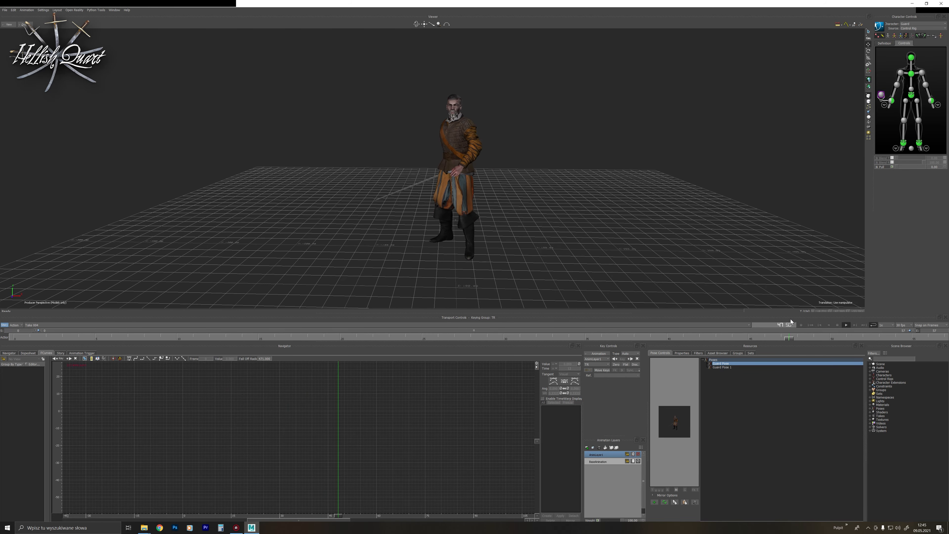
{"action": "left_click", "coordinate": [812, 326]}
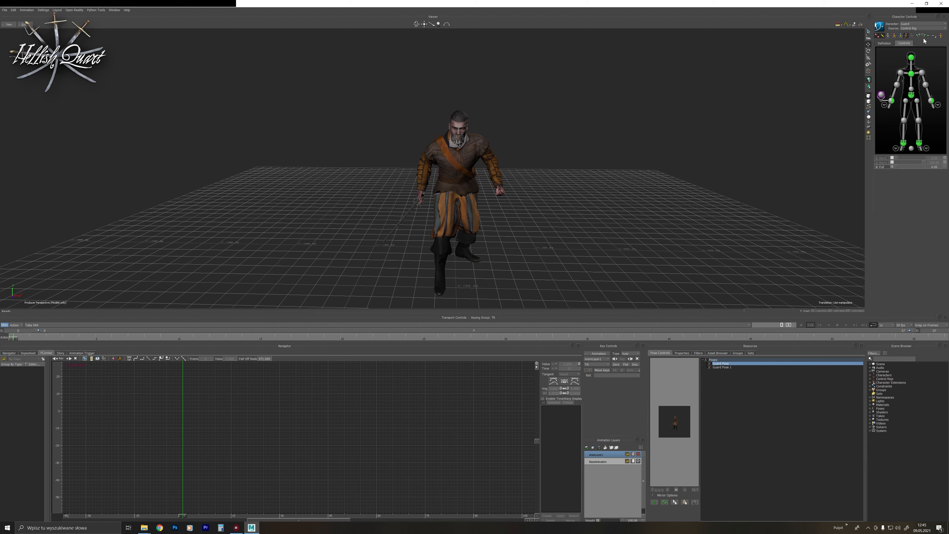
Inspect the left hand's middle finger while scrubbing the early frames, and return to the full-body controls.
{"action": "left_click", "coordinate": [938, 105]}
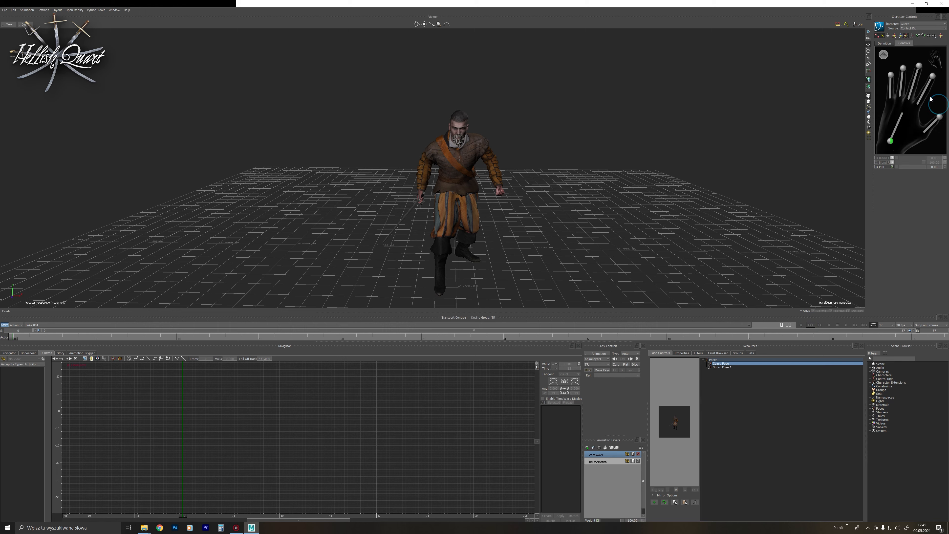
{"action": "left_click", "coordinate": [919, 66]}
{"action": "left_click_drag", "start_coordinate": [13, 339], "coordinate": [274, 338]}
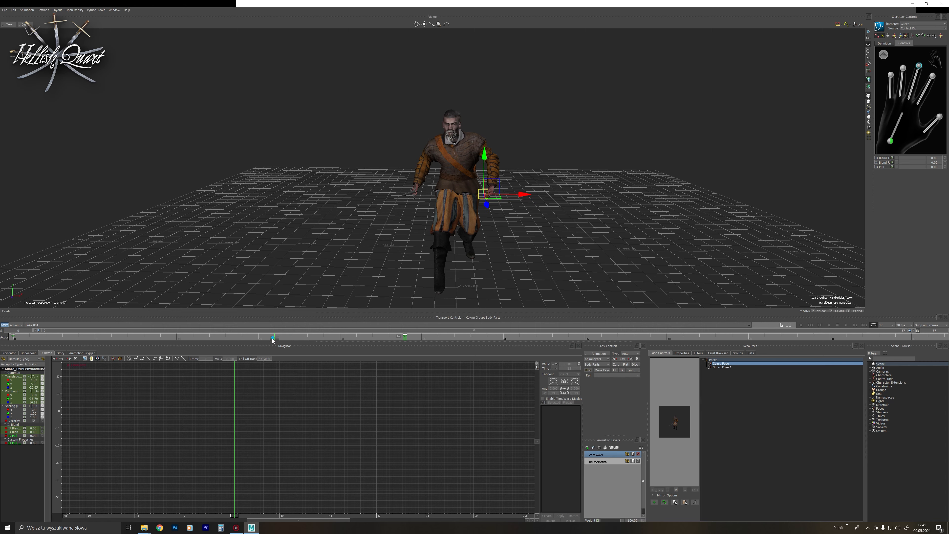
{"action": "left_click_drag", "start_coordinate": [272, 340], "coordinate": [11, 329]}
{"action": "left_click", "coordinate": [545, 228]}
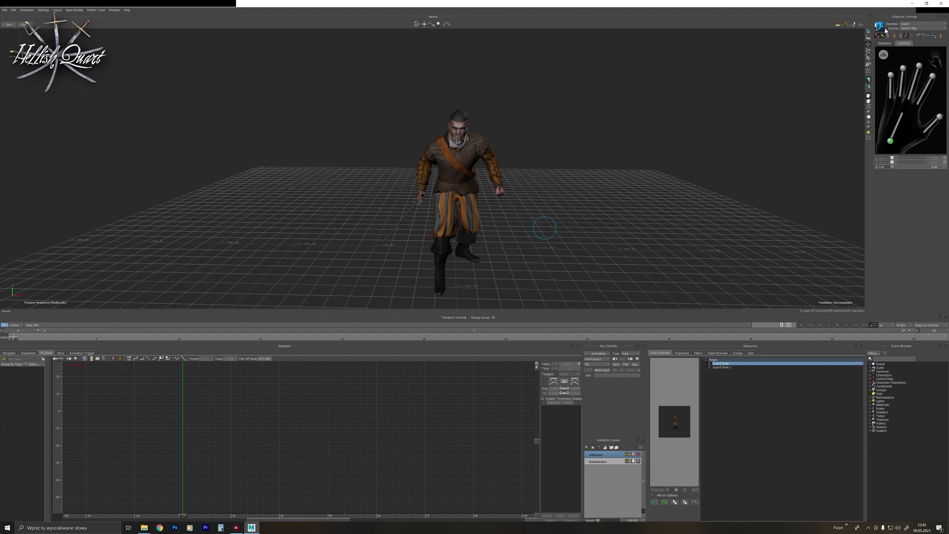
{"action": "left_click", "coordinate": [884, 56]}
Select the head and adjust its rotation at frame 18 and again at frame 31.
{"action": "left_click", "coordinate": [911, 58]}
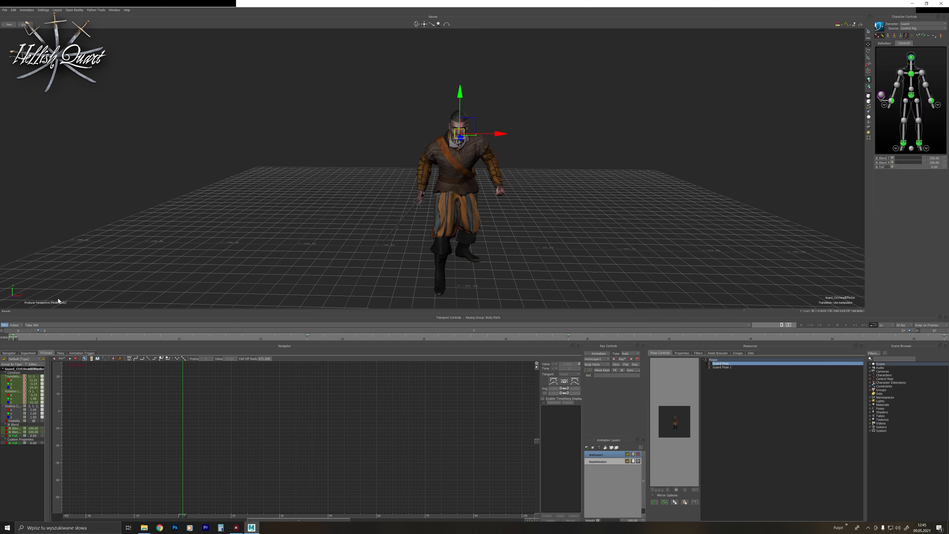
{"action": "key", "text": "Right"}
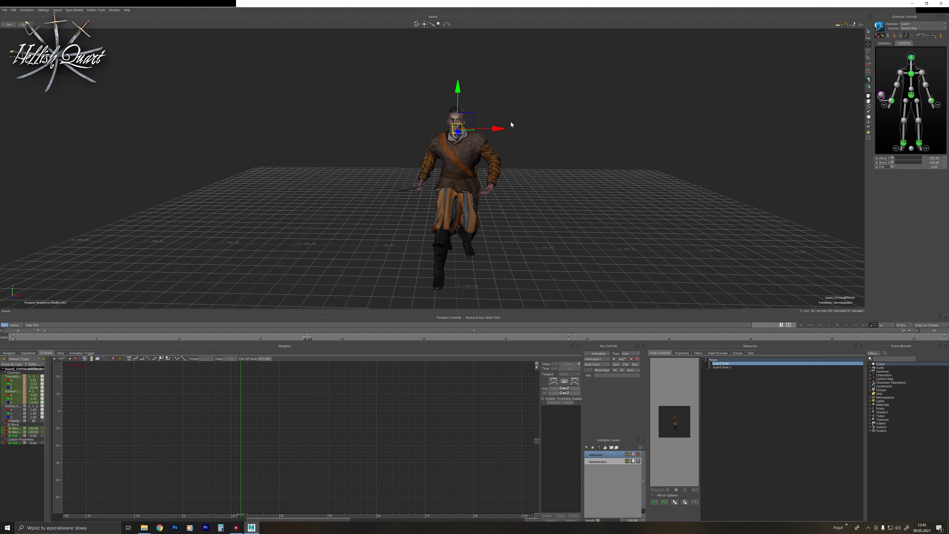
{"action": "key", "text": "r"}
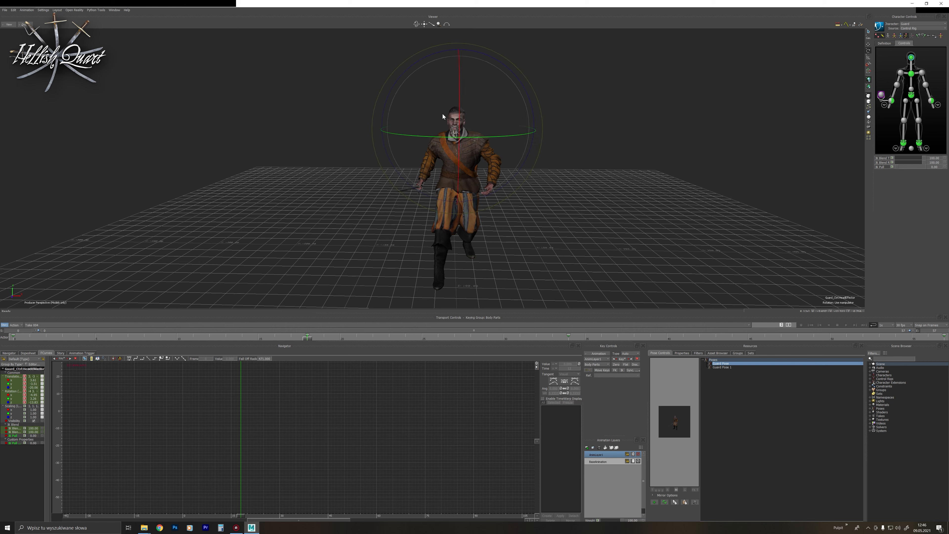
{"action": "left_click_drag", "start_coordinate": [443, 116], "coordinate": [450, 160]}
{"action": "left_click_drag", "start_coordinate": [308, 339], "coordinate": [525, 304]}
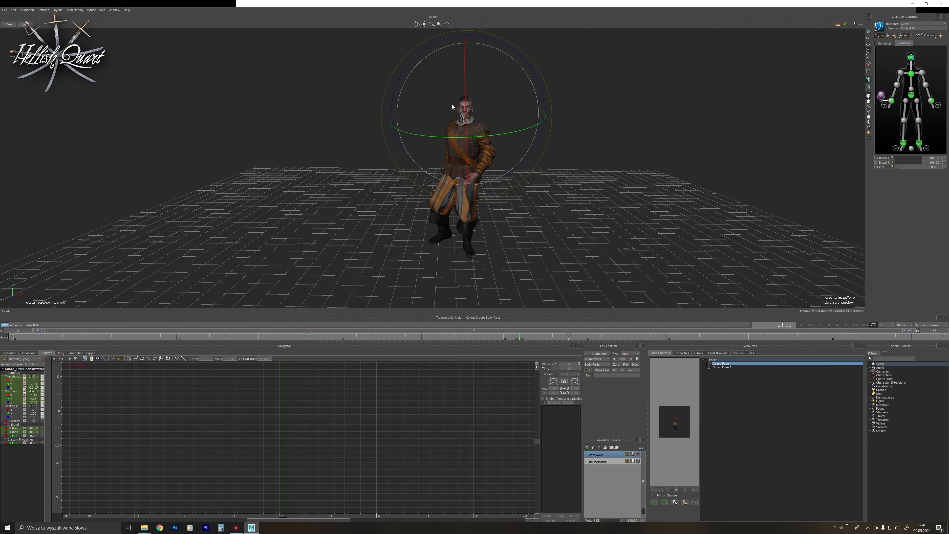
{"action": "left_click_drag", "start_coordinate": [452, 106], "coordinate": [454, 114]}
Play the take from the first frame with the guard viewed from further away to check the head rotation.
{"action": "left_click", "coordinate": [810, 325]}
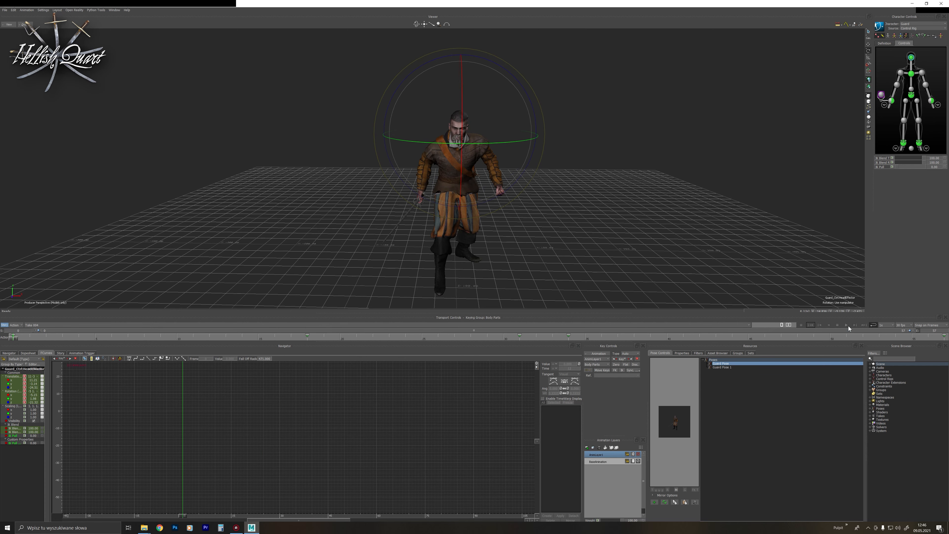
{"action": "left_click", "coordinate": [846, 325]}
{"action": "left_click", "coordinate": [750, 229]}
{"action": "left_click_drag", "start_coordinate": [639, 225], "coordinate": [622, 261], "text": "ctrl"}
{"action": "left_click", "coordinate": [862, 324]}
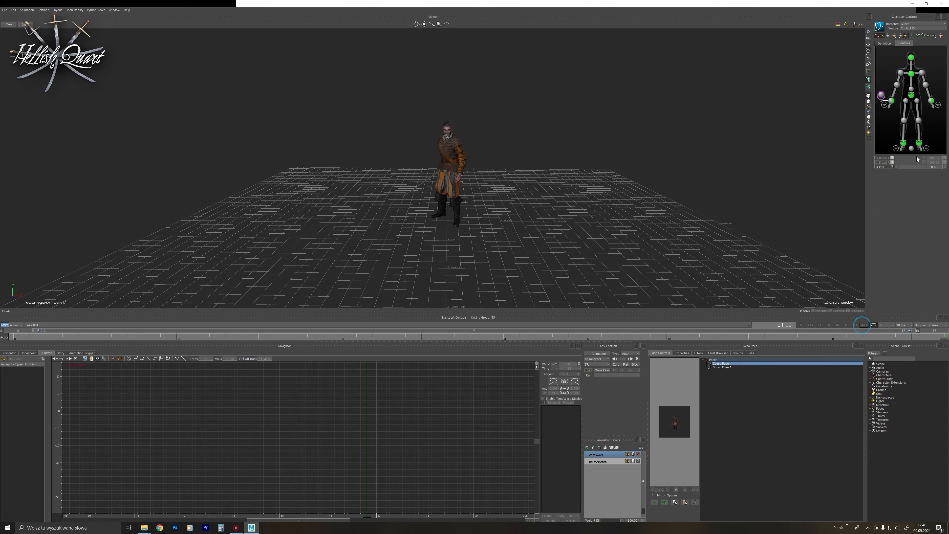
Recheck the head between frames 31 and 34 and replay the take from the start from several angles.
{"action": "left_click", "coordinate": [912, 57]}
{"action": "left_click_drag", "start_coordinate": [520, 337], "coordinate": [571, 336]}
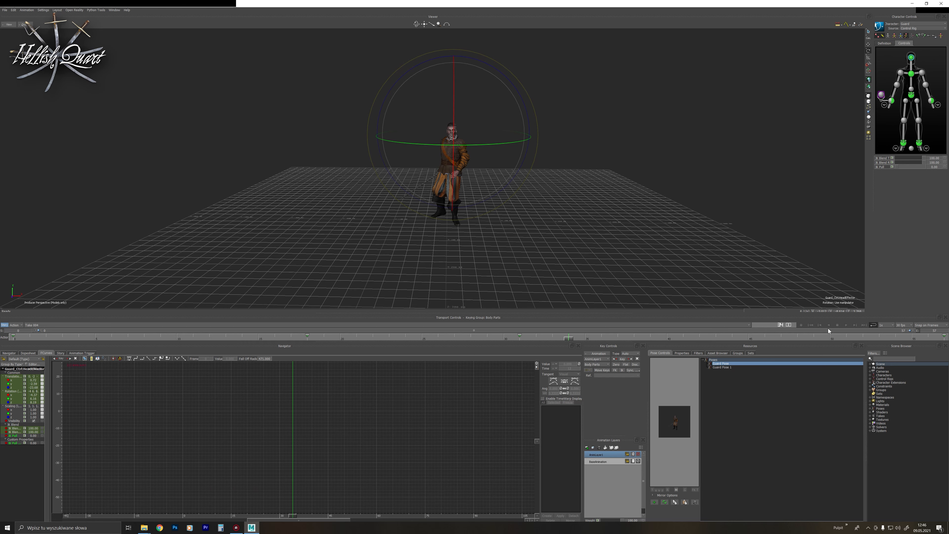
{"action": "left_click", "coordinate": [810, 325]}
{"action": "left_click", "coordinate": [846, 326]}
{"action": "left_click", "coordinate": [632, 203]}
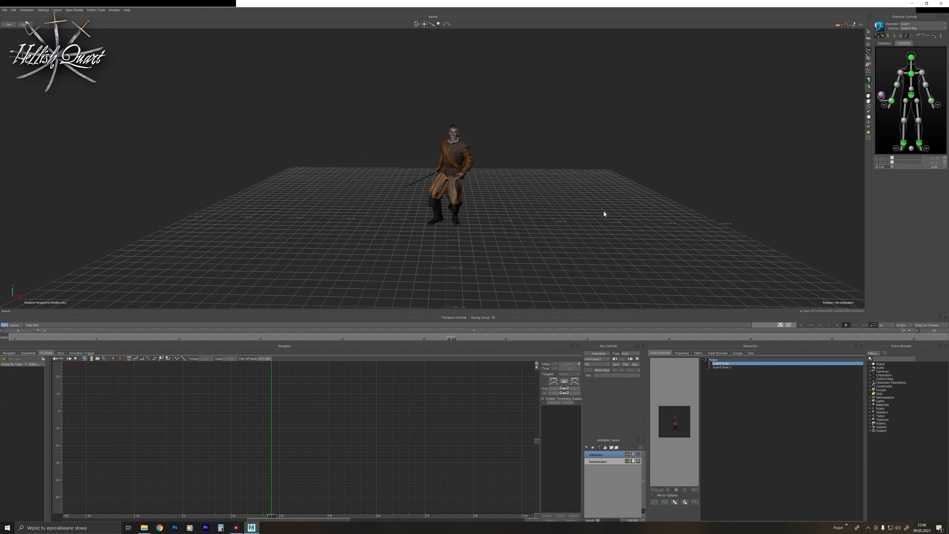
{"action": "left_click_drag", "start_coordinate": [583, 248], "coordinate": [582, 244], "text": "ctrl+shift"}
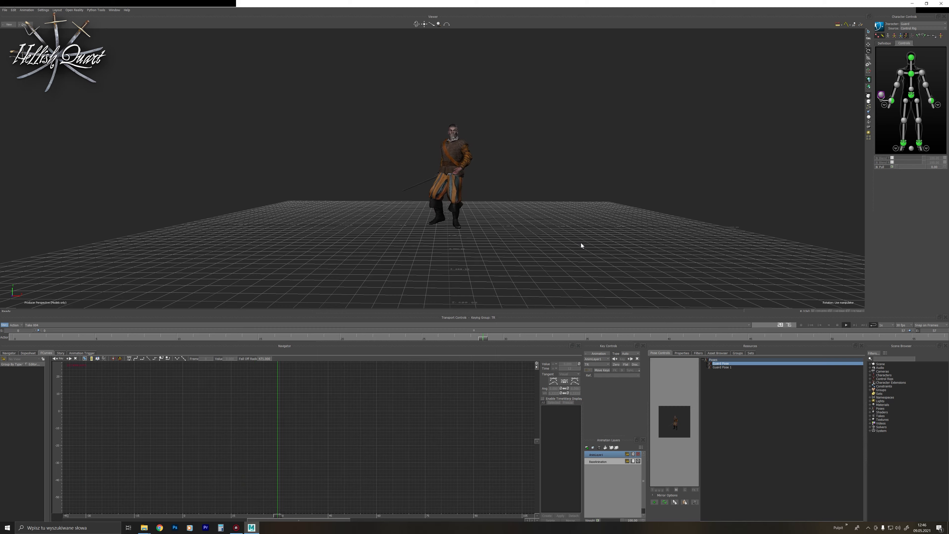
{"action": "left_click_drag", "start_coordinate": [580, 243], "coordinate": [667, 259], "text": "ctrl+shift"}
Switch the model display to X-Ray, return to the first frame and bake the guard's control rig animation to the skeleton.
{"action": "key", "text": "ctrl+a"}
{"action": "key", "text": "ctrl+a"}
{"action": "left_click", "coordinate": [810, 324]}
{"action": "left_click_drag", "start_coordinate": [639, 222], "coordinate": [660, 234], "text": "ctrl+shift"}
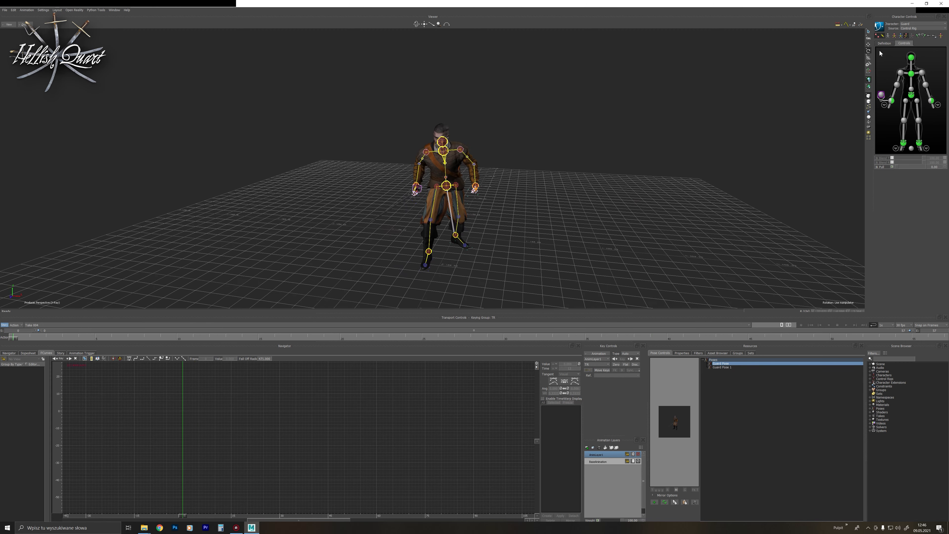
{"action": "left_click", "coordinate": [881, 27]}
{"action": "mouse_move", "coordinate": [890, 57]}
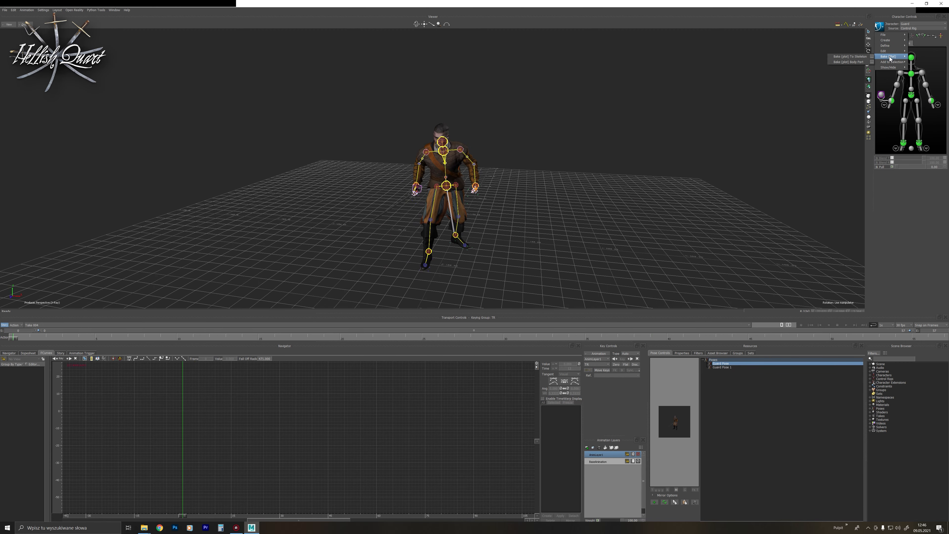
{"action": "left_click", "coordinate": [854, 57]}
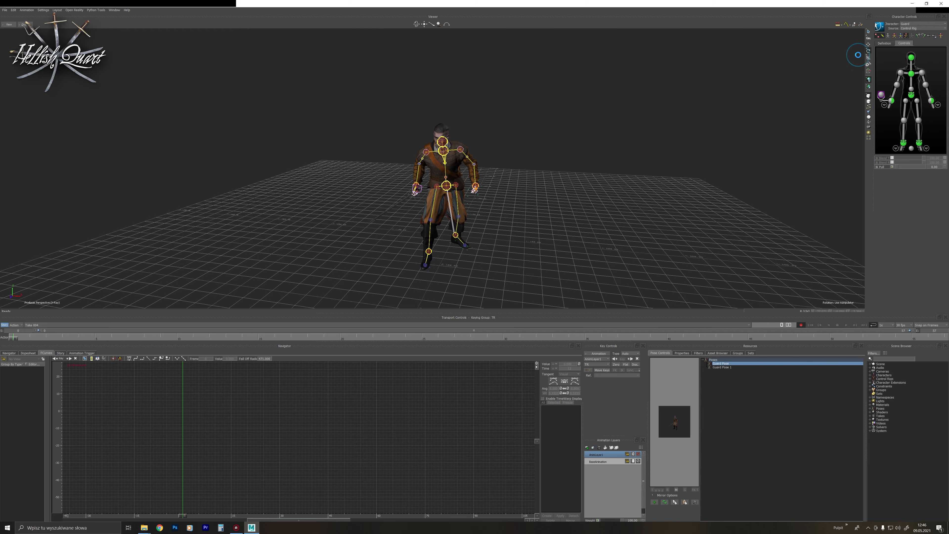
Rename the current take to Guard_CharSel_PickStop.
{"action": "left_click", "coordinate": [9, 353]}
{"action": "left_click", "coordinate": [22, 501]}
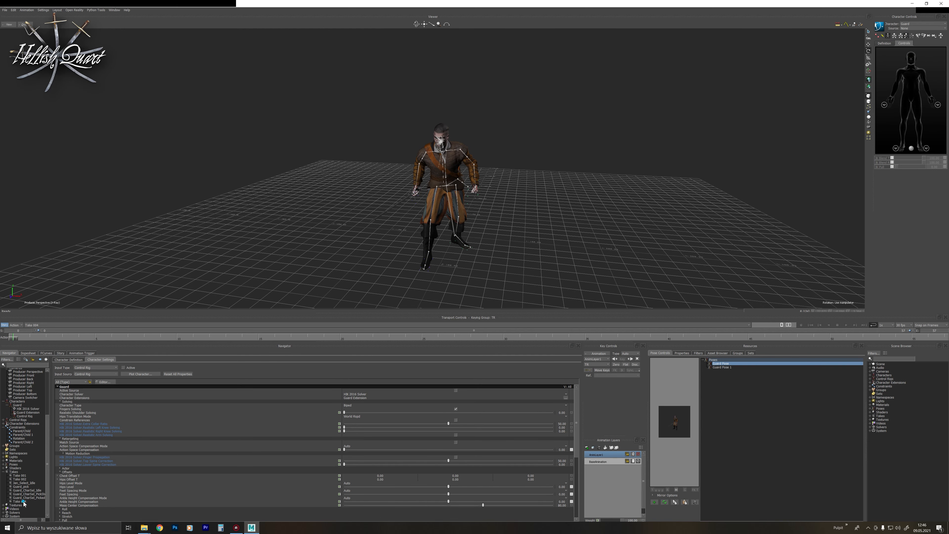
{"action": "double_click", "coordinate": [72, 365]}
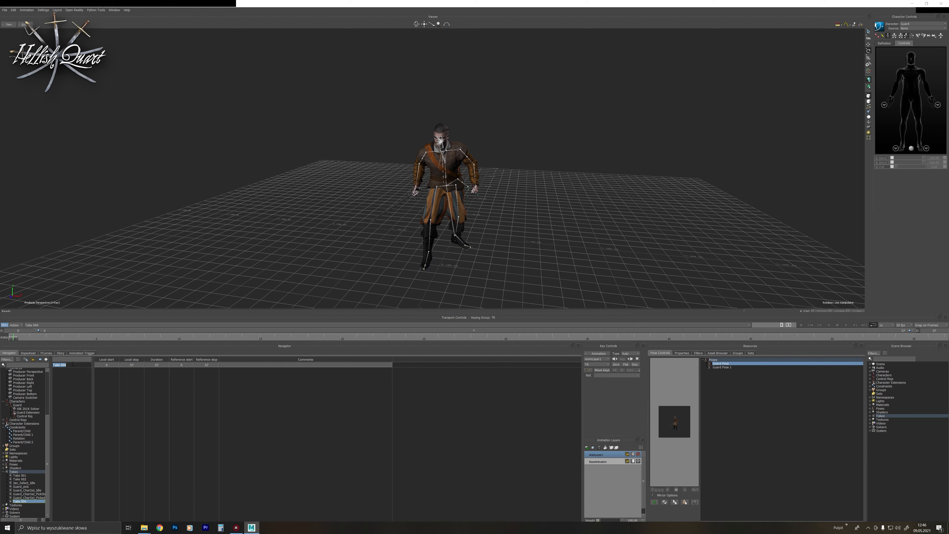
{"action": "type", "text": "Guard_CharSel_PickStop"}
{"action": "key", "text": "Return"}
Play the renamed take and switch to the take listed right after Guard_CharSel_Idle to review it.
{"action": "left_click", "coordinate": [198, 226]}
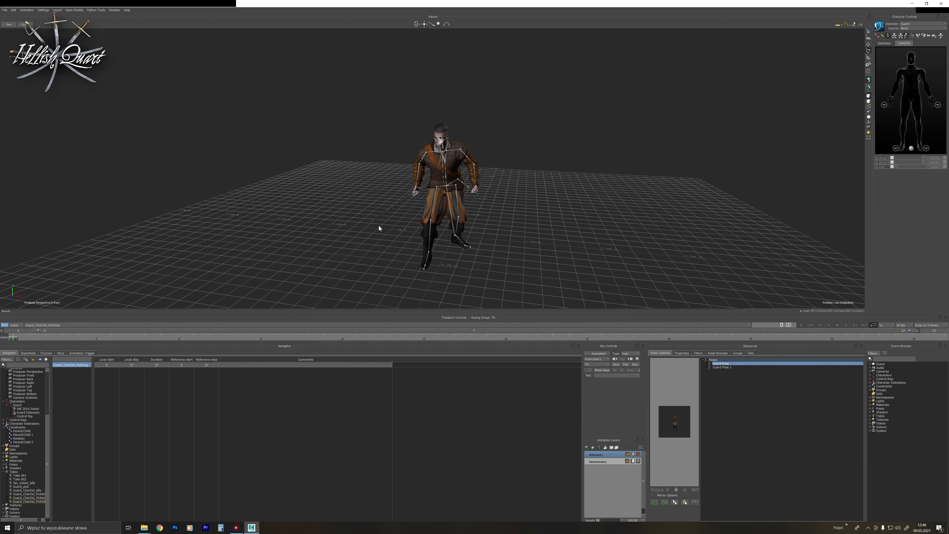
{"action": "left_click_drag", "start_coordinate": [264, 166], "coordinate": [258, 181], "text": "ctrl"}
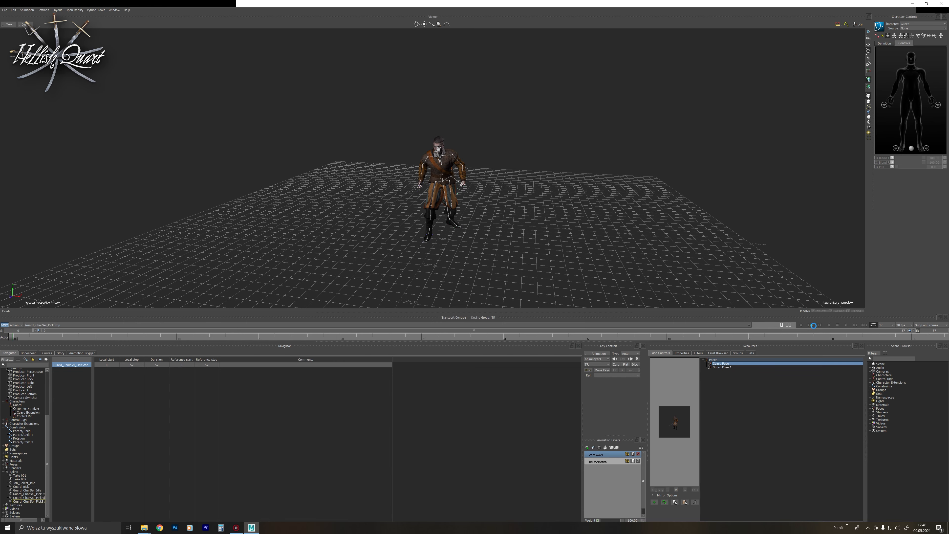
{"action": "left_click", "coordinate": [846, 324]}
{"action": "left_click_drag", "start_coordinate": [663, 265], "coordinate": [655, 227], "text": "ctrl"}
{"action": "double_click", "coordinate": [33, 494]}
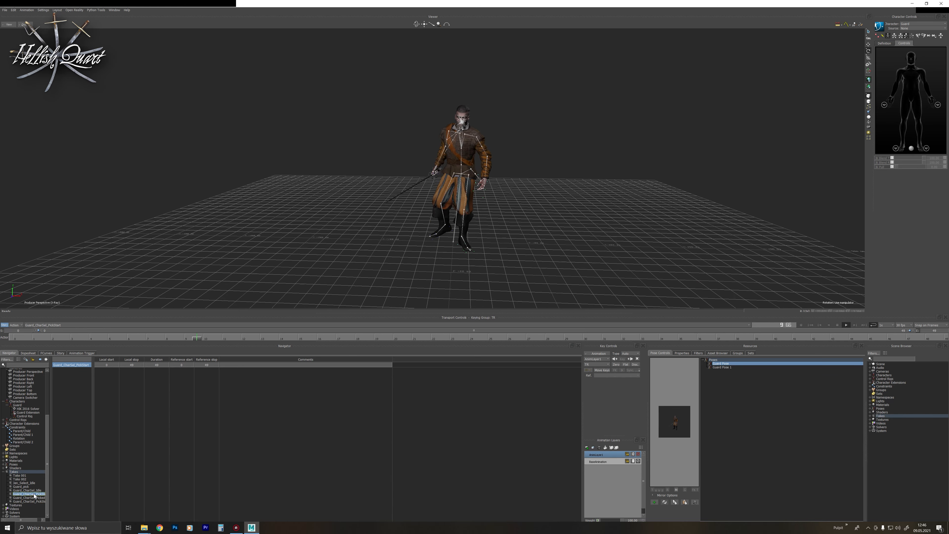
Review the last two guard character-select takes, ending on Guard_CharSel_PickStop, and examine its first-frame pose from several angles.
{"action": "double_click", "coordinate": [39, 497]}
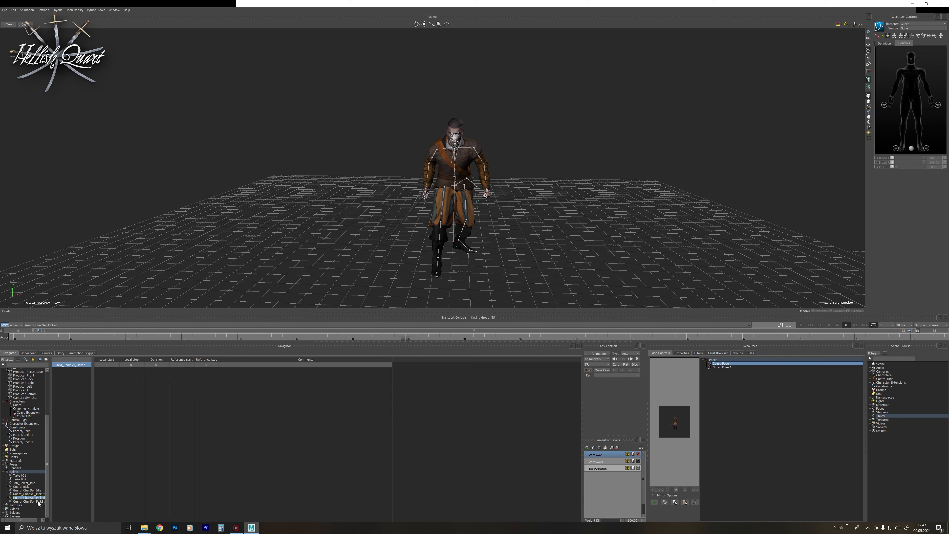
{"action": "double_click", "coordinate": [38, 501]}
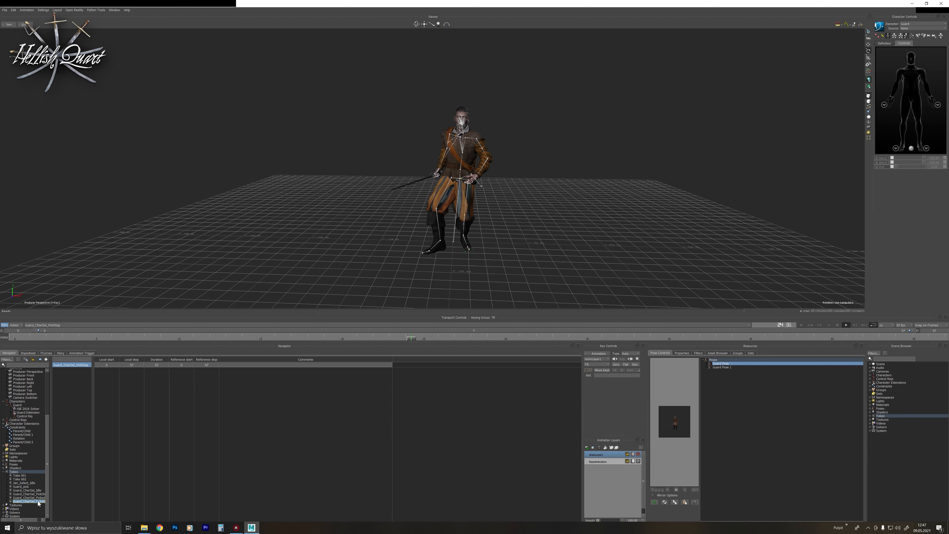
{"action": "left_click", "coordinate": [811, 325]}
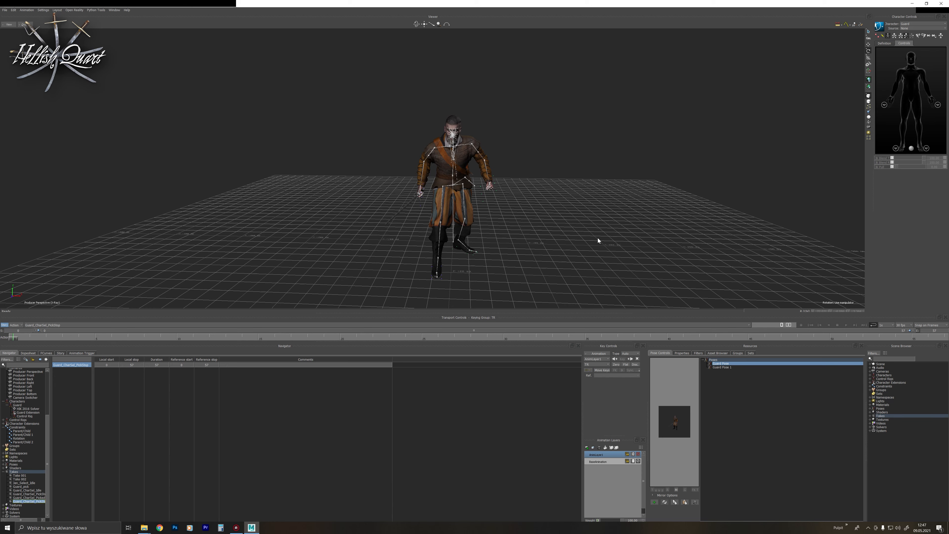
{"action": "mouse_move", "coordinate": [584, 238]}
{"action": "left_mouse_down", "text": "ctrl"}
{"action": "mouse_move", "coordinate": [609, 232]}
{"action": "mouse_move", "coordinate": [579, 240]}
{"action": "left_mouse_up", "text": "ctrl"}
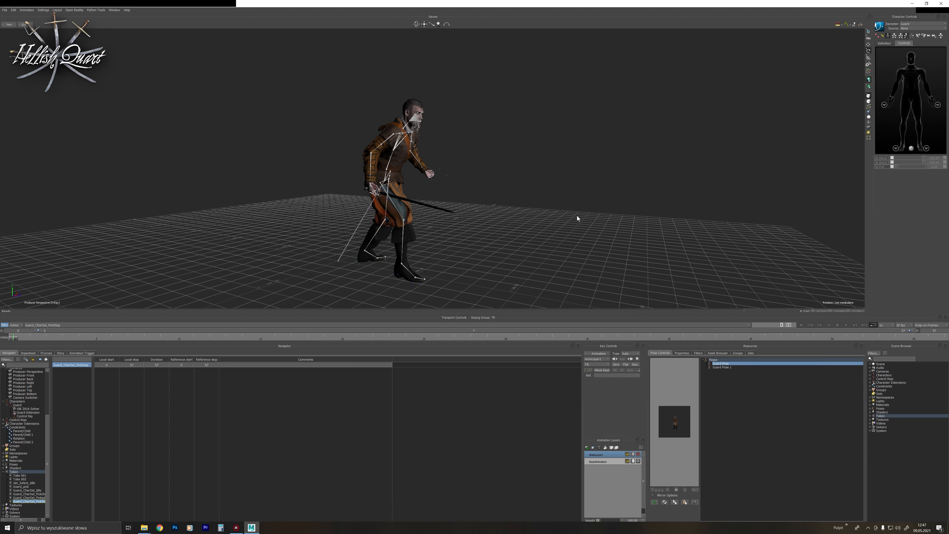
{"action": "left_click_drag", "start_coordinate": [578, 218], "coordinate": [543, 204], "text": "ctrl+shift"}
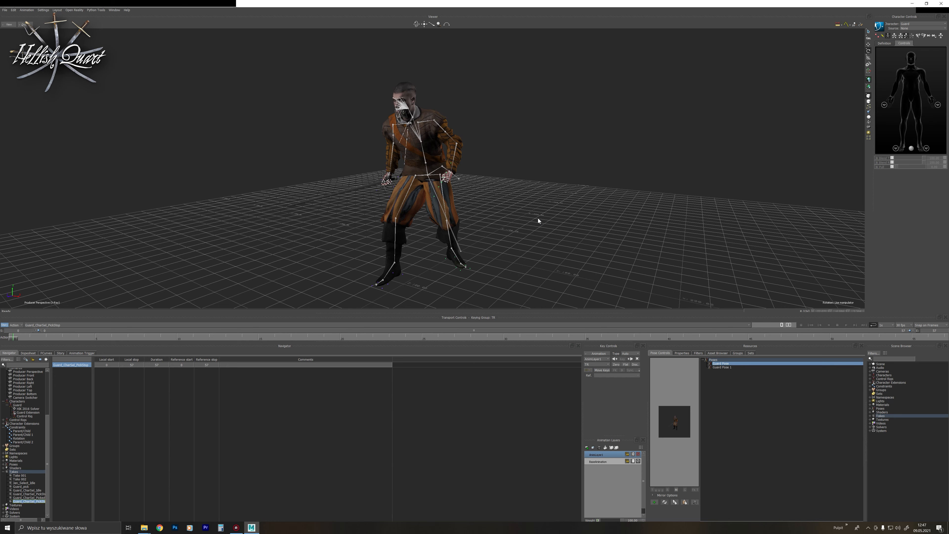
{"action": "left_click_drag", "start_coordinate": [528, 214], "coordinate": [688, 265], "text": "ctrl+shift"}
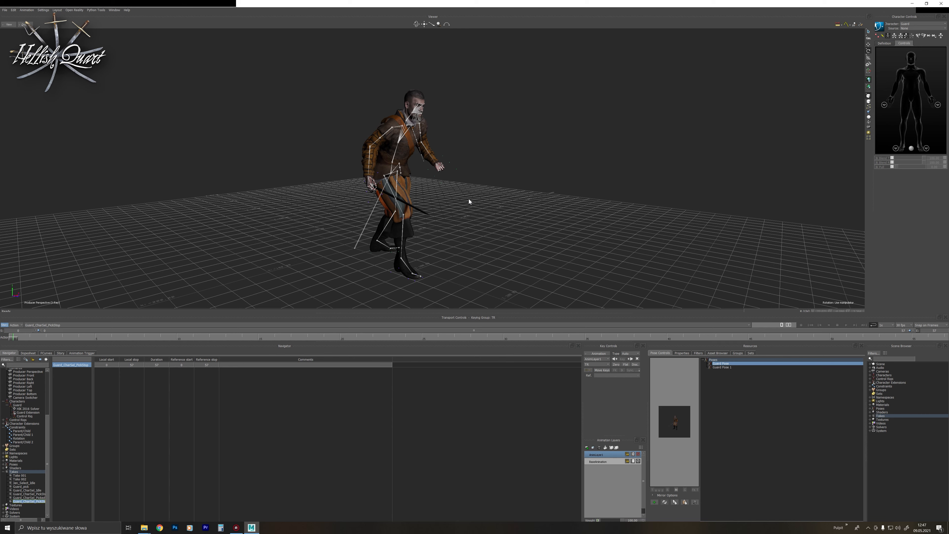
{"action": "left_click_drag", "start_coordinate": [468, 199], "coordinate": [563, 209], "text": "ctrl+shift"}
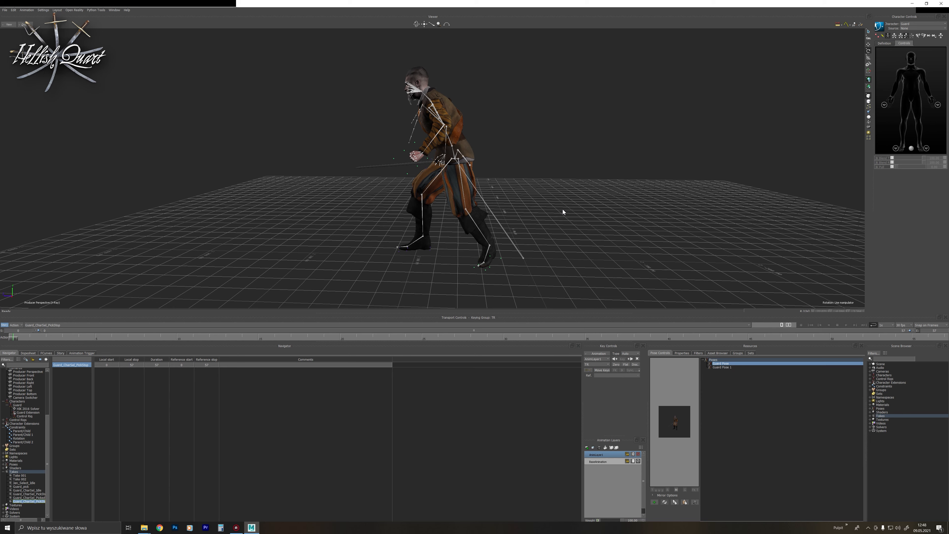
{"action": "left_click_drag", "start_coordinate": [569, 178], "coordinate": [578, 203], "text": "ctrl+shift"}
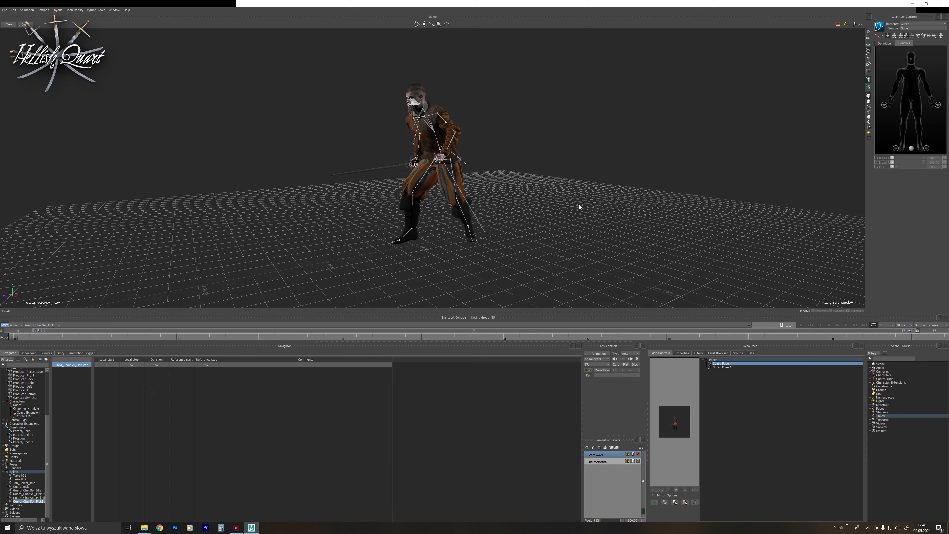
Play Guard_CharSel_PickStop while viewing it from several angles and return to its first frame.
{"action": "left_click", "coordinate": [846, 326]}
{"action": "mouse_move", "coordinate": [670, 241]}
{"action": "left_mouse_down", "text": "ctrl+shift"}
{"action": "mouse_move", "coordinate": [653, 241]}
{"action": "mouse_move", "coordinate": [701, 243]}
{"action": "mouse_move", "coordinate": [677, 253]}
{"action": "left_mouse_up", "text": "ctrl+shift"}
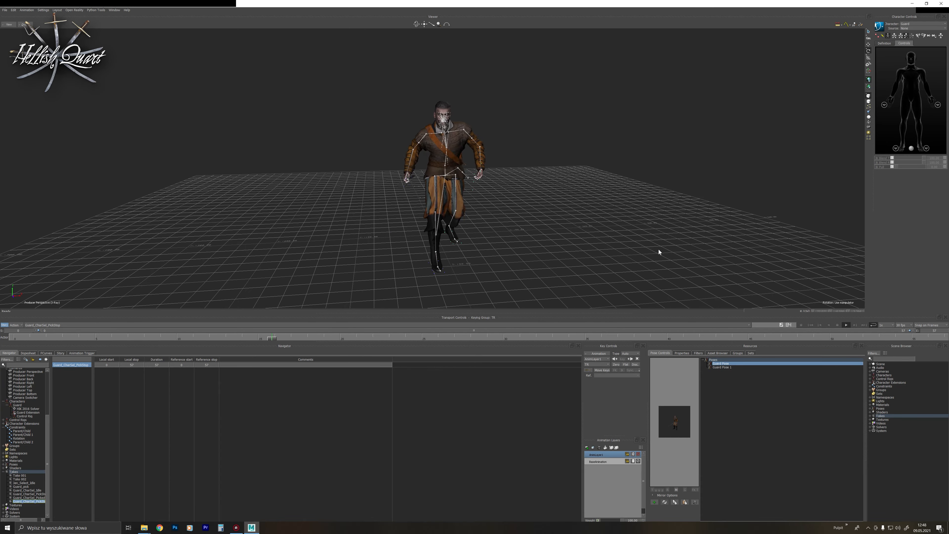
{"action": "left_click_drag", "start_coordinate": [608, 250], "coordinate": [704, 269], "text": "ctrl+shift"}
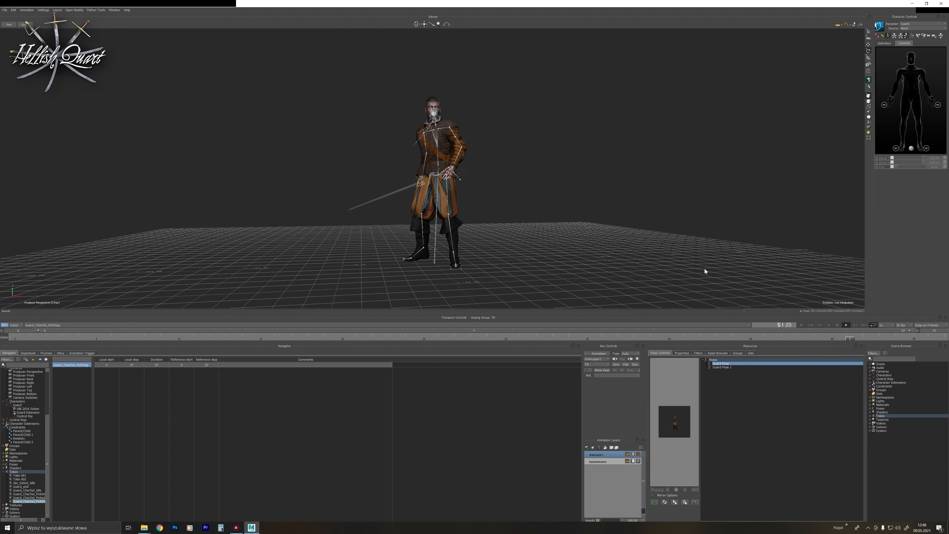
{"action": "left_click", "coordinate": [810, 324]}
{"action": "left_click_drag", "start_coordinate": [650, 223], "coordinate": [613, 225], "text": "ctrl+shift"}
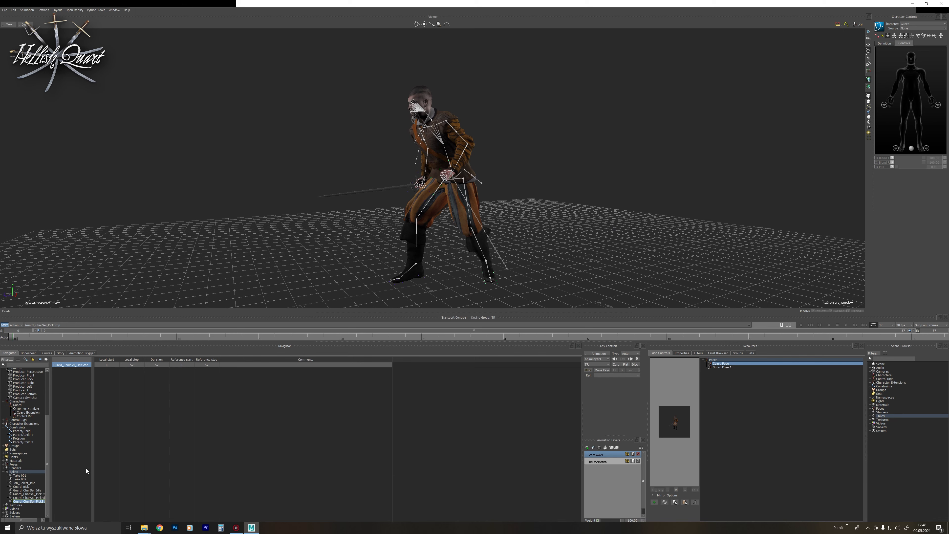
Switch to the Guard_CharSel_Idle take, play it while viewing the guard from the front, and return to the first frame.
{"action": "double_click", "coordinate": [36, 490]}
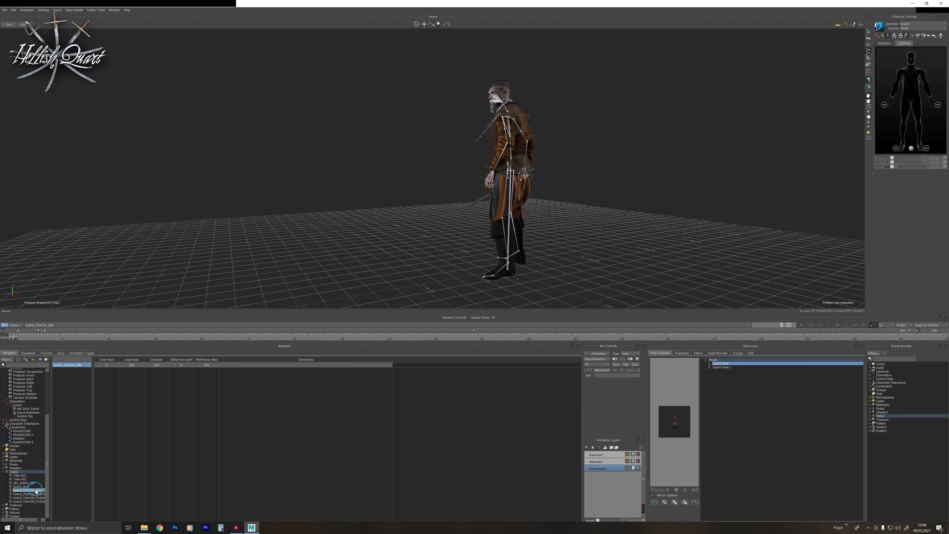
{"action": "left_click", "coordinate": [846, 325]}
{"action": "left_click_drag", "start_coordinate": [714, 259], "coordinate": [484, 205], "text": "ctrl+shift"}
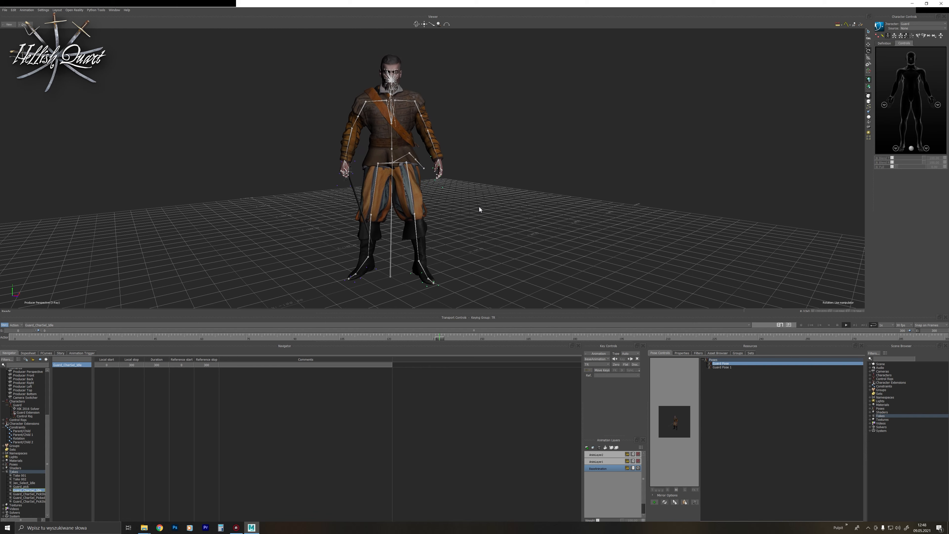
{"action": "mouse_move", "coordinate": [479, 195]}
{"action": "left_mouse_down", "text": "ctrl+shift"}
{"action": "mouse_move", "coordinate": [477, 209]}
{"action": "mouse_move", "coordinate": [492, 210]}
{"action": "left_mouse_up", "text": "ctrl+shift"}
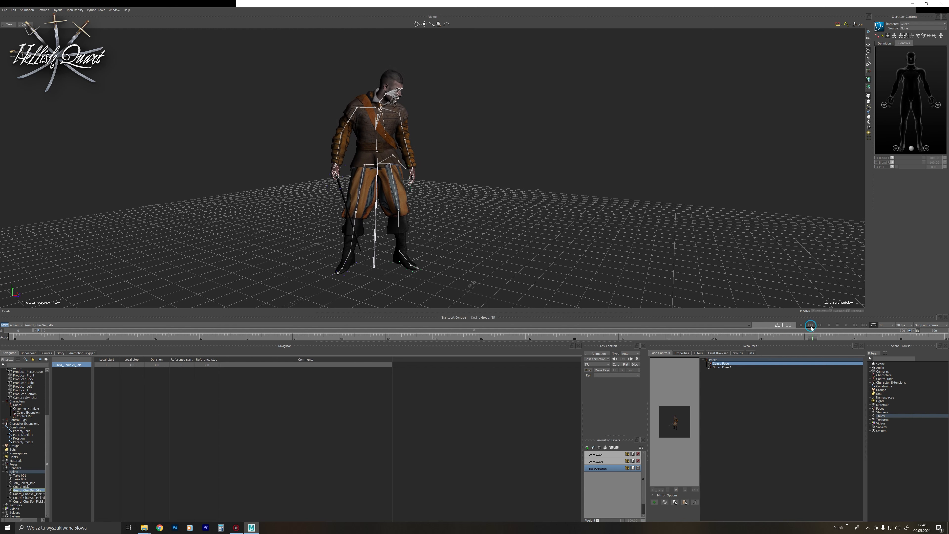
{"action": "key", "text": "Home"}
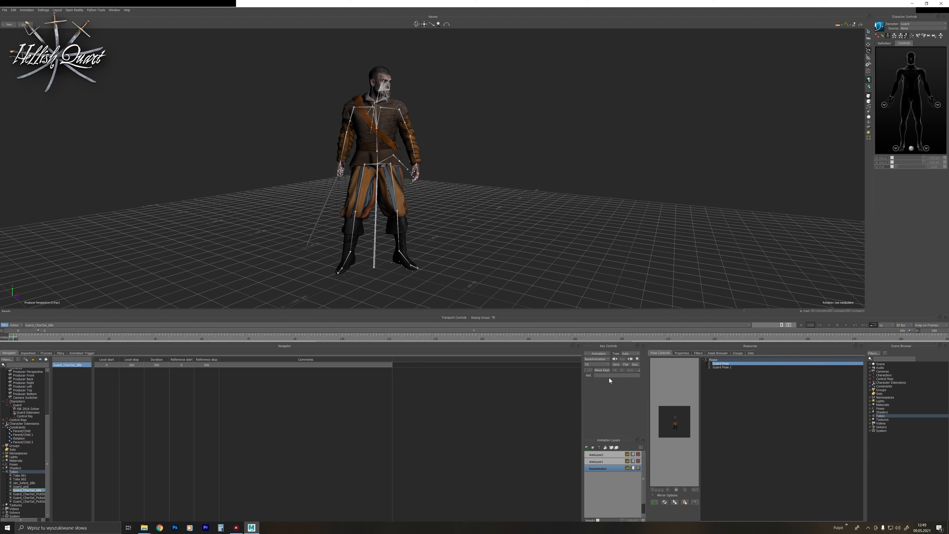
Switch to the take right after Guard_CharSel_Idle, play it, and inspect its first-frame pose.
{"action": "left_click", "coordinate": [29, 494]}
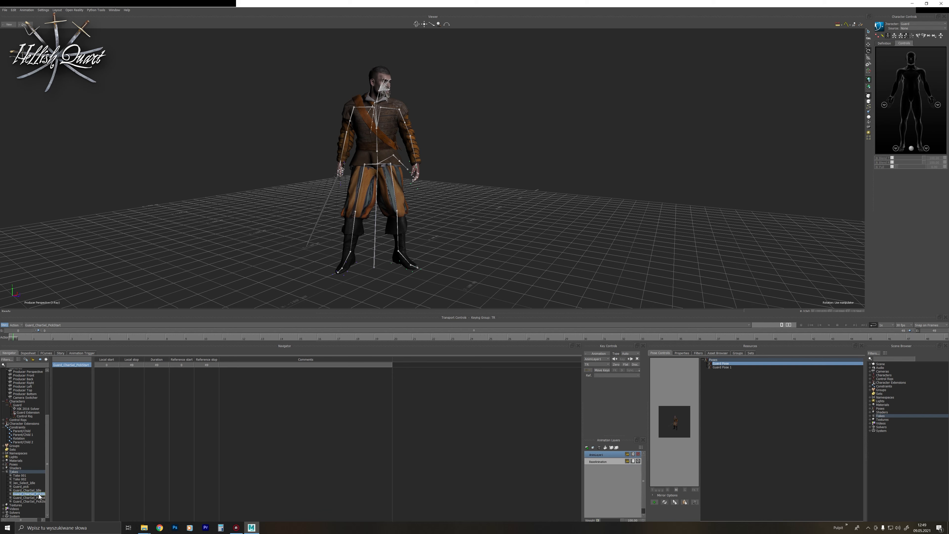
{"action": "left_click", "coordinate": [846, 325]}
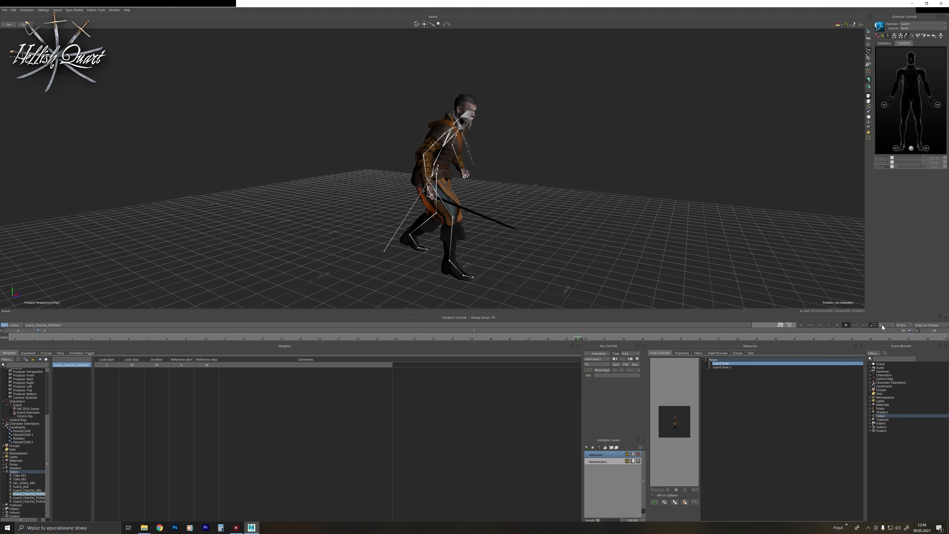
{"action": "left_click", "coordinate": [811, 325]}
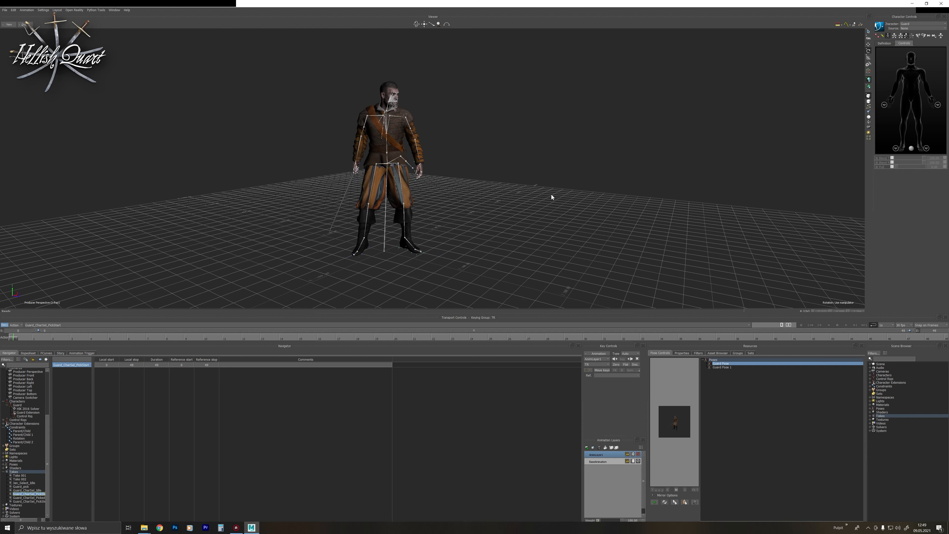
{"action": "left_click_drag", "start_coordinate": [550, 198], "coordinate": [642, 203], "text": "alt"}
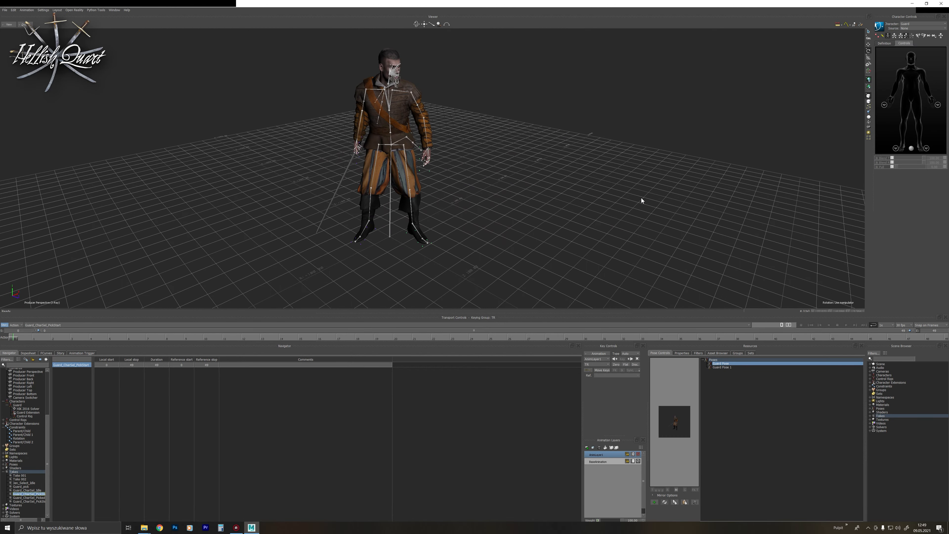
{"action": "left_click_drag", "start_coordinate": [594, 240], "coordinate": [603, 228], "text": "alt"}
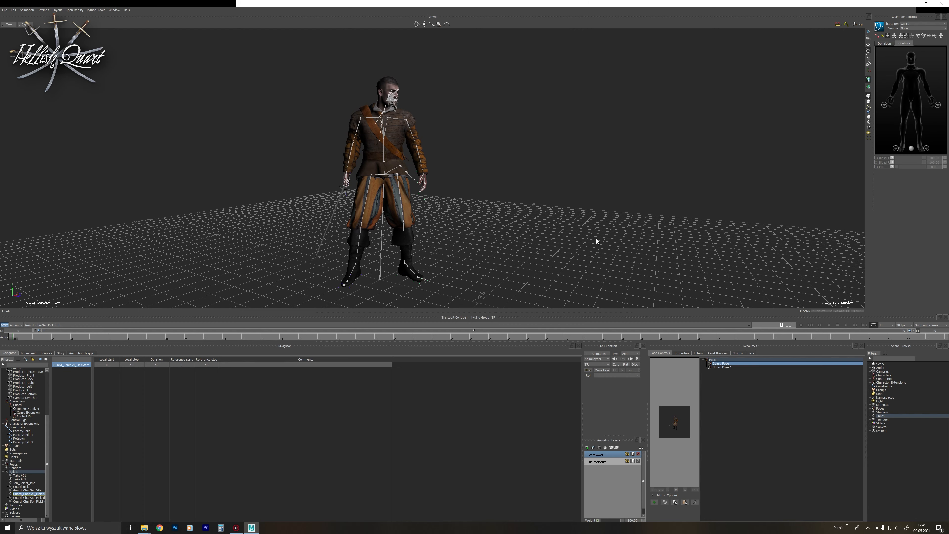